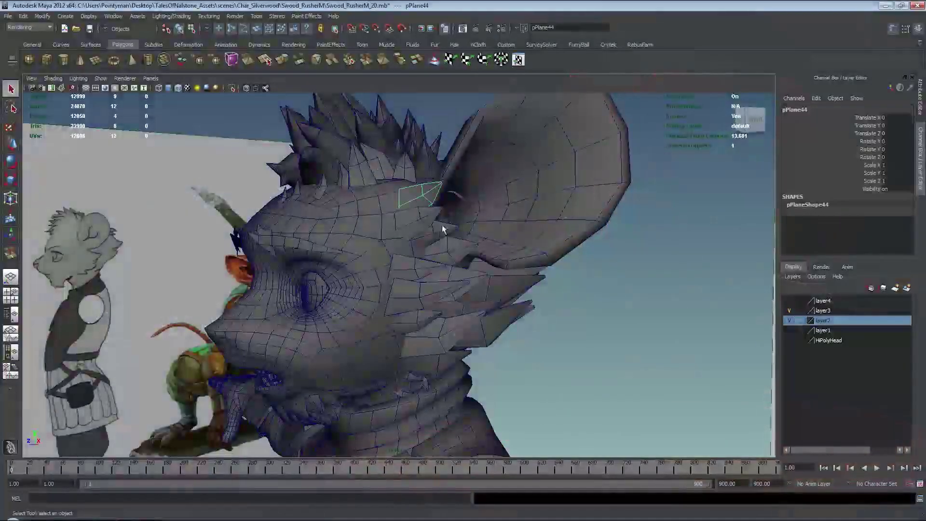
- Select the two large neighbouring fur tufts on the cheek below the ear
alt+drag(438, 241, 384, 239)
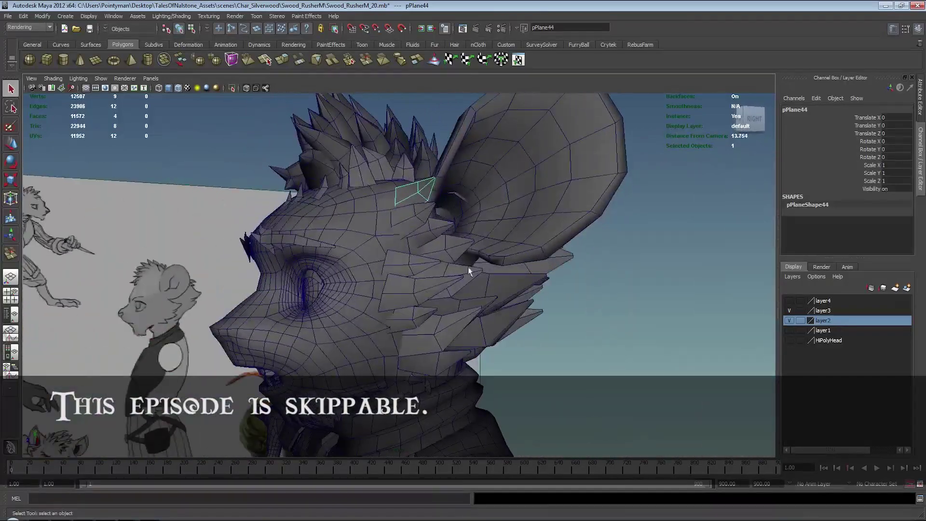
alt+drag(426, 280, 517, 256)
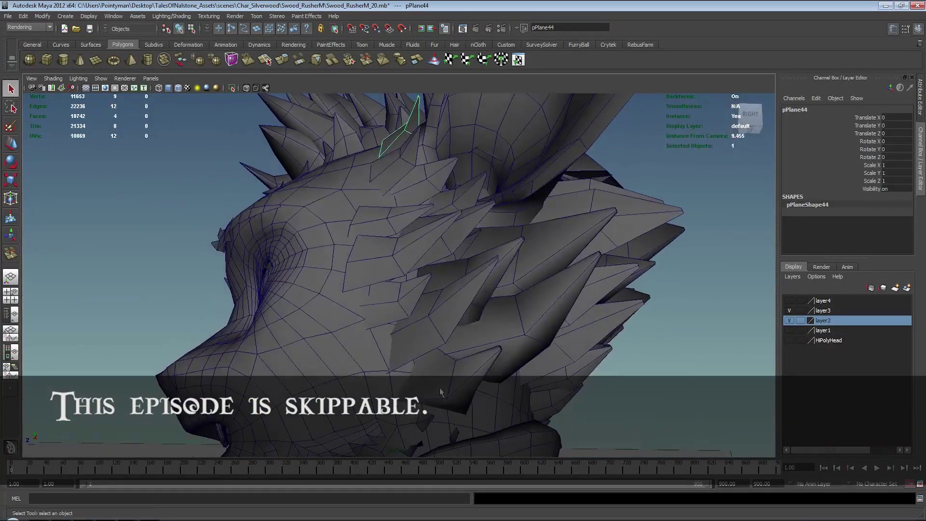
alt+middle_drag(383, 401, 401, 303)
alt+drag(536, 195, 495, 287)
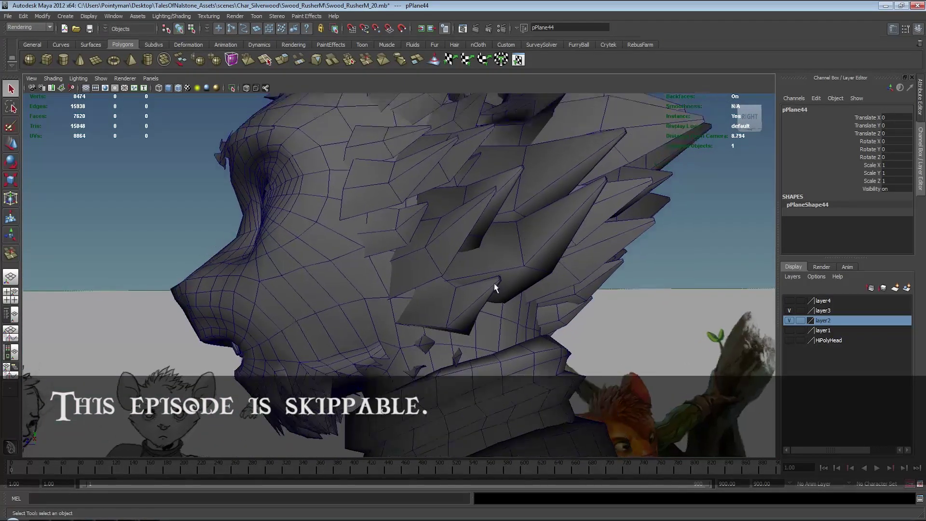
alt+drag(587, 236, 531, 247)
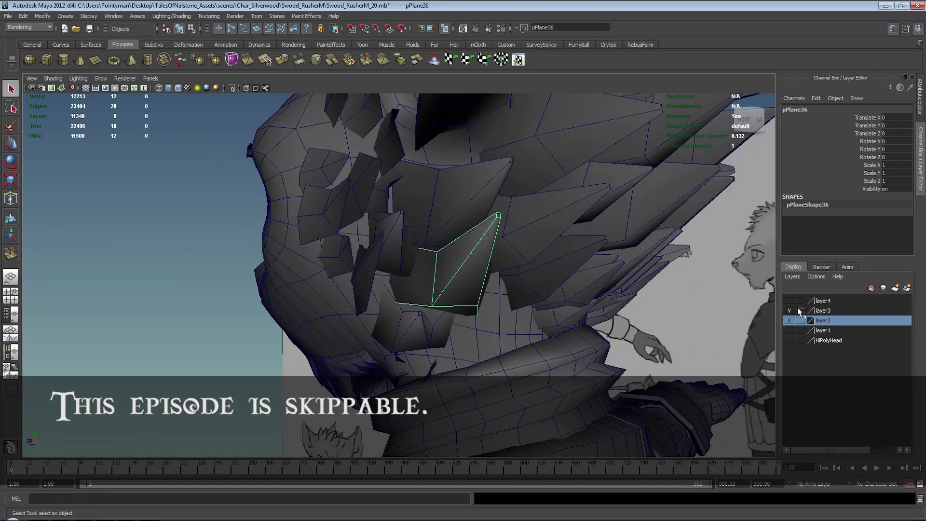
shift+click(454, 199)
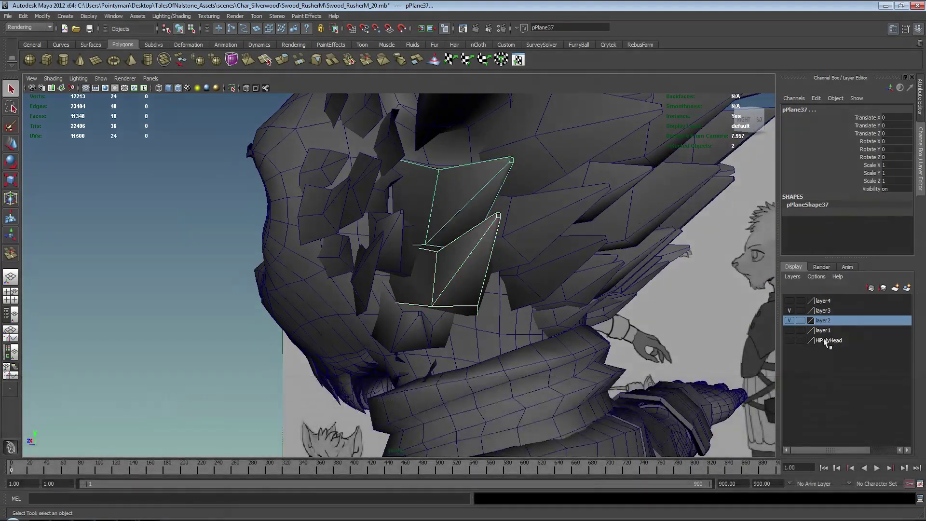
- Delete the display layers layer1, layer2, layer3 and layer4, keeping HiPolyHead
right_click(829, 330)
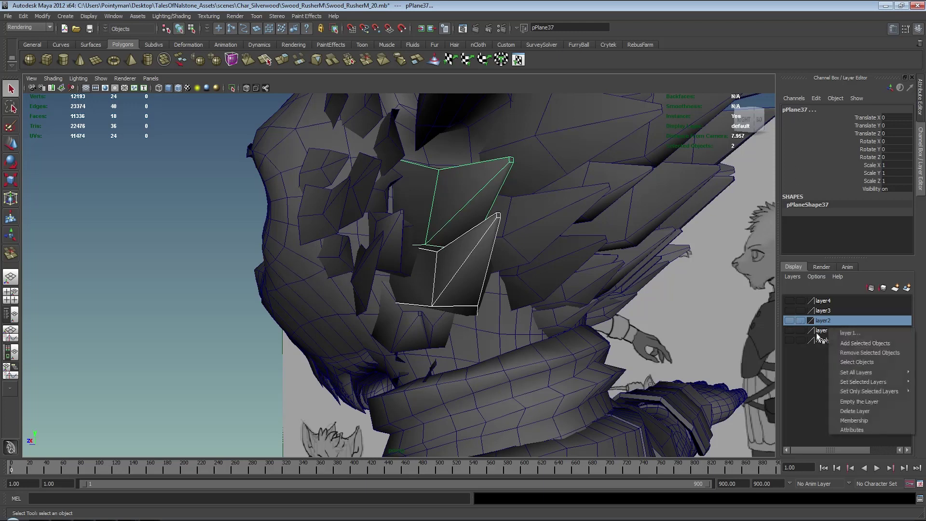
click(848, 417)
right_click(825, 319)
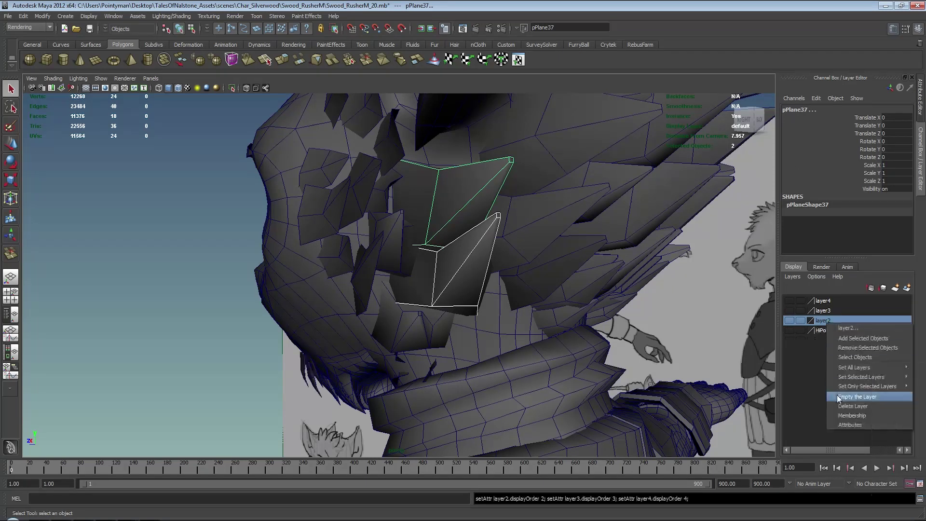
click(849, 396)
right_click(825, 311)
mouse_move(853, 379)
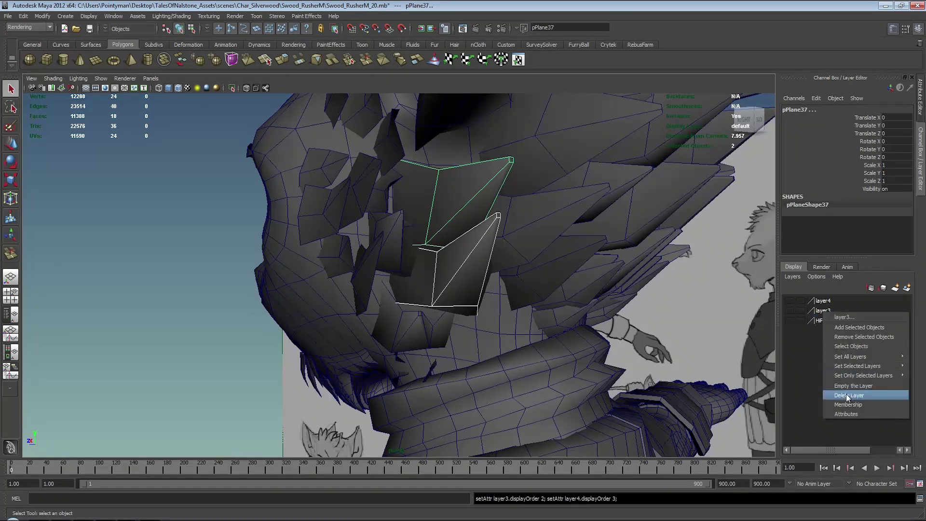
click(848, 394)
right_click(830, 301)
click(852, 384)
- Select the small overlapping fur tufts from the jaw up to the ear and hide them with a new display layer
alt+drag(463, 244, 438, 342)
click(405, 322)
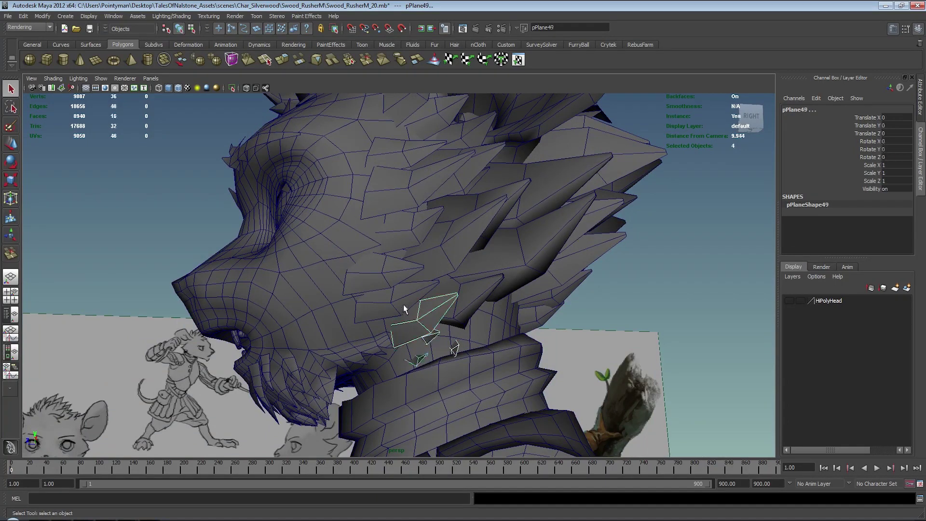
shift+click(409, 161)
alt+drag(434, 133, 439, 245)
shift+click(433, 236)
shift+click(434, 244)
shift+click(408, 210)
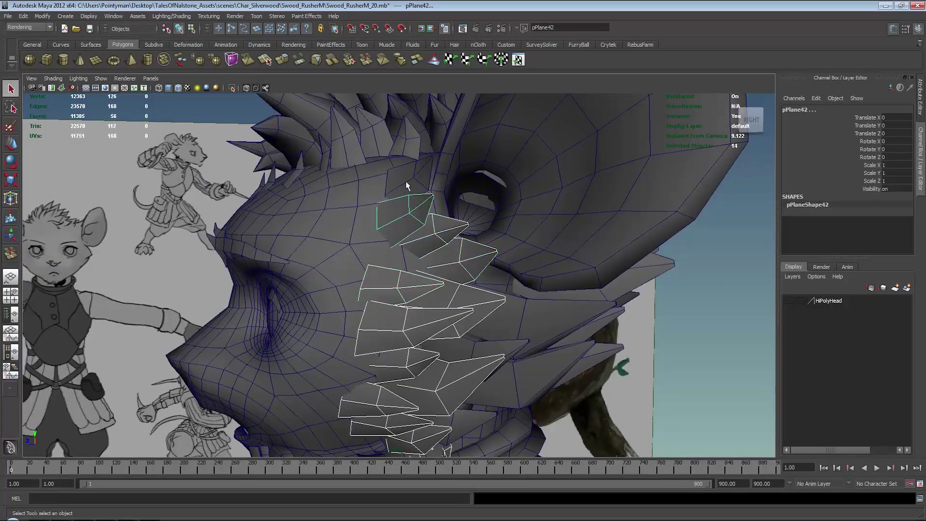
click(895, 287)
click(790, 303)
- Add the remaining small tuft on the cheek to the hidden layer1
alt+drag(475, 270, 407, 278)
click(447, 307)
alt+drag(449, 333, 487, 301)
right_click(827, 308)
click(835, 321)
- Snap the upper front corner vertex of the large fur tuft below the ear onto the head mesh
click(497, 209)
mouse_move(588, 248)
alt+mouse_down()
mouse_move(470, 245)
mouse_move(605, 256)
mouse_move(547, 262)
mouse_move(492, 244)
mouse_move(475, 279)
mouse_move(447, 287)
alt+mouse_up()
key(F8)
alt+middle_drag(447, 286, 445, 272)
key(4)
drag(440, 261, 433, 268)
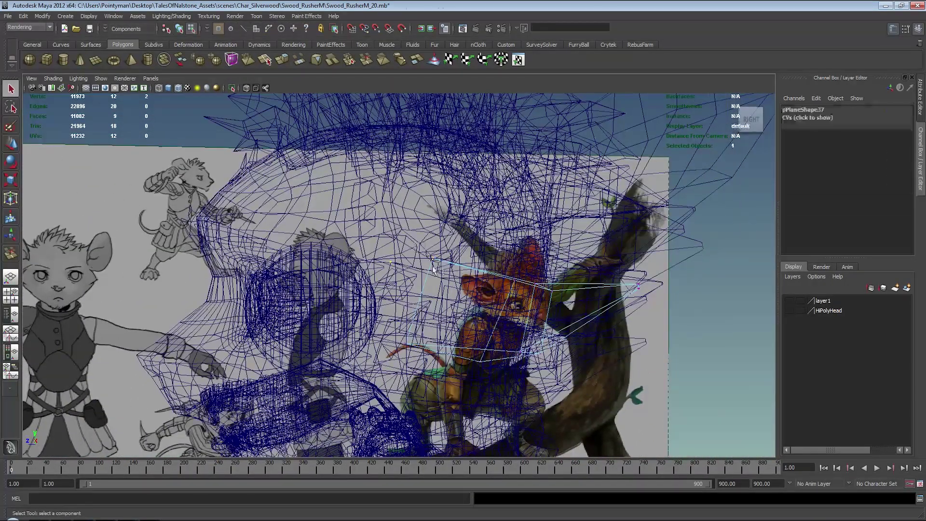
alt+right_drag(434, 269, 476, 273)
key(5)
key(w)
key(v)
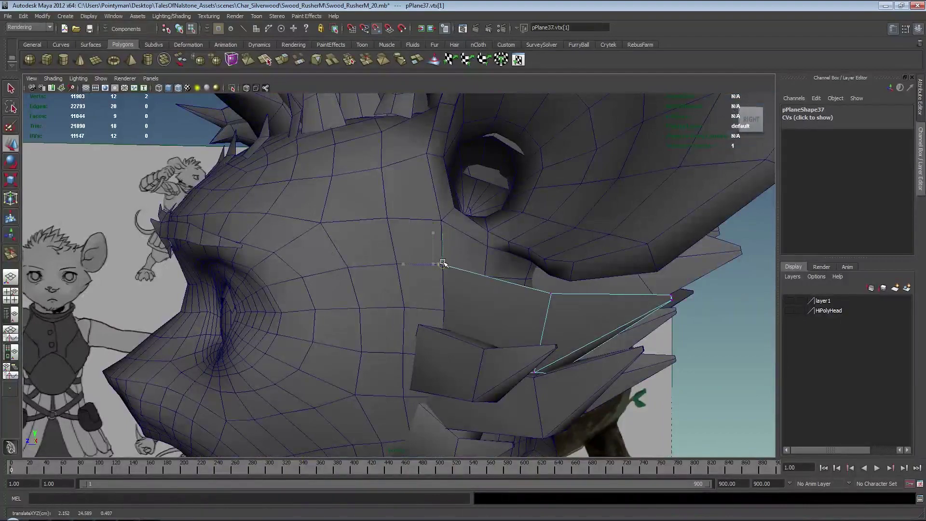
- Put the two tufts obstructing the large tuft's base on a new display layer and hide that layer
key(4)
alt+middle_drag(466, 295, 453, 253)
mouse_move(416, 310)
alt+mouse_down()
mouse_move(400, 314)
mouse_move(462, 285)
mouse_move(427, 296)
mouse_move(407, 289)
mouse_move(378, 304)
alt+mouse_up()
key(5)
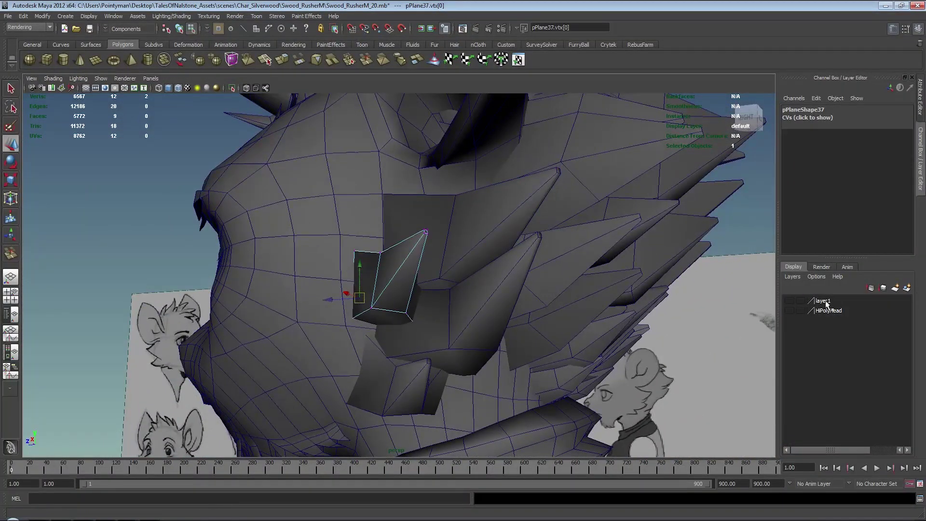
key(F8)
shift+click(398, 378)
mouse_move(562, 266)
alt+mouse_down()
mouse_move(545, 272)
mouse_move(560, 270)
alt+mouse_up()
click(906, 288)
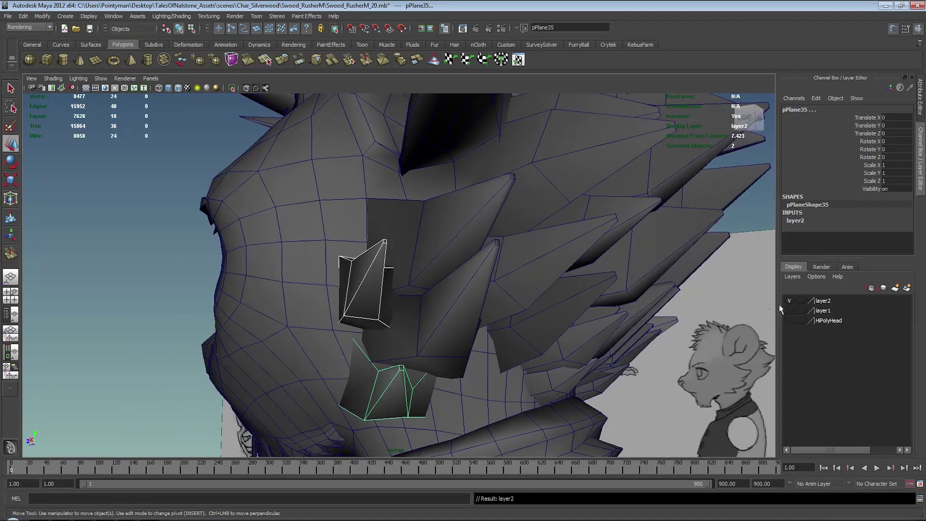
click(789, 302)
- Snap the lower front corner vertex of the large tuft below the ear onto the nearest head vertex
alt+drag(329, 261, 458, 325)
click(417, 288)
key(F8)
alt+drag(458, 325, 435, 318)
middle_drag(431, 296, 433, 299)
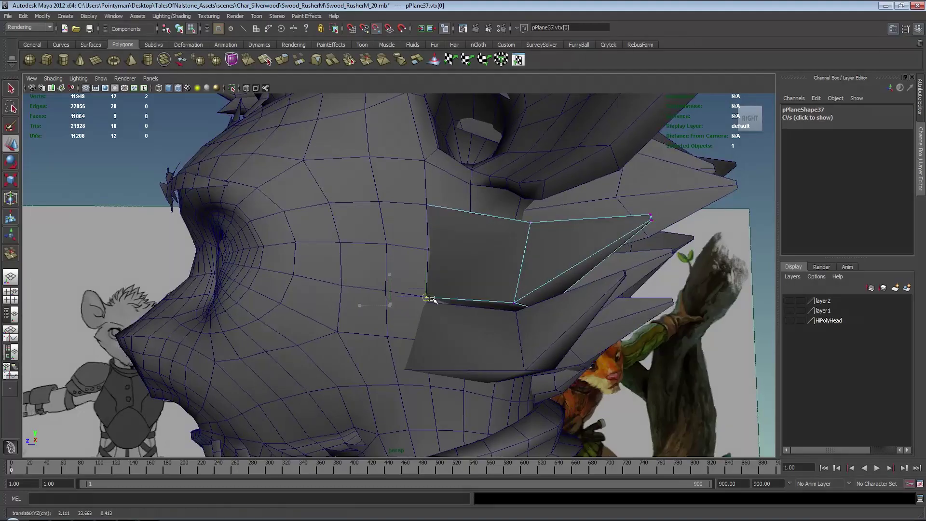
alt+drag(431, 298, 436, 262)
- Snap the two rear base corner vertices of the tuft onto the head mesh
key(4)
middle_drag(431, 247, 428, 244)
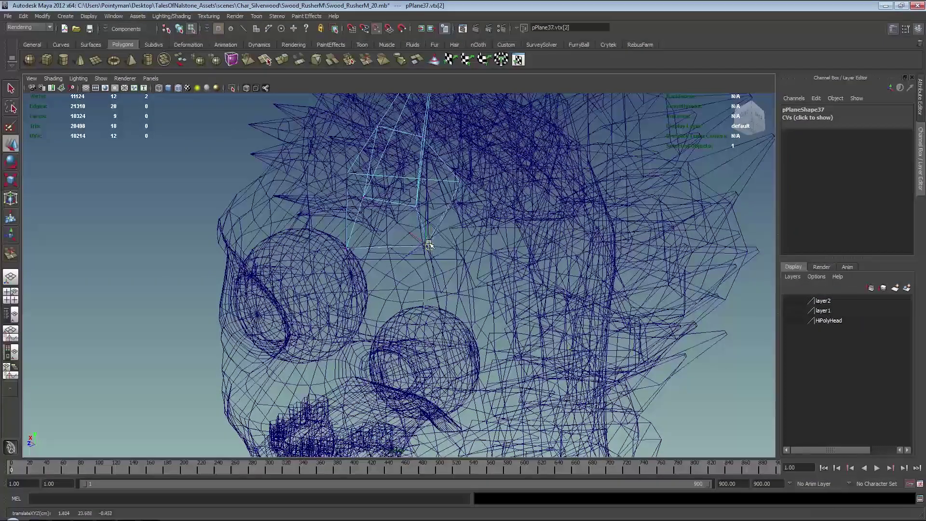
alt+drag(458, 245, 480, 279)
drag(438, 227, 460, 253)
alt+drag(470, 273, 445, 245)
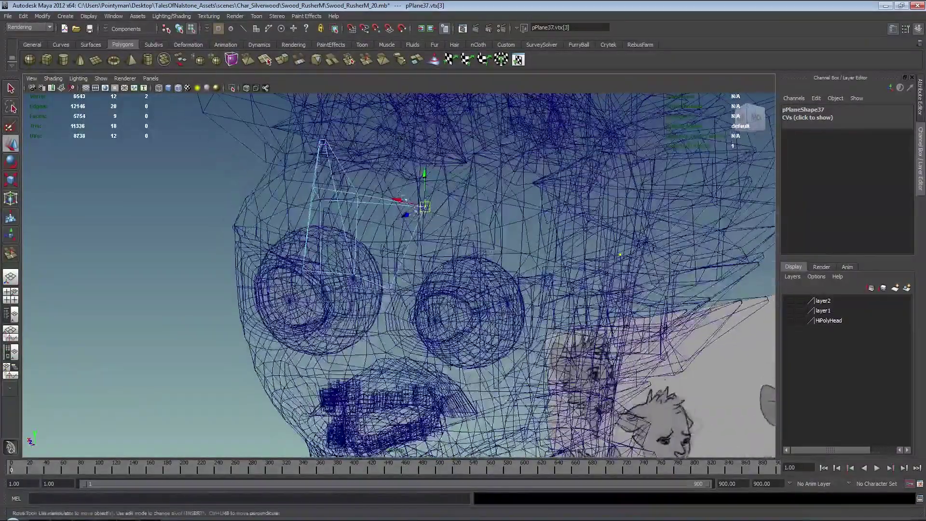
middle_drag(385, 193, 381, 192)
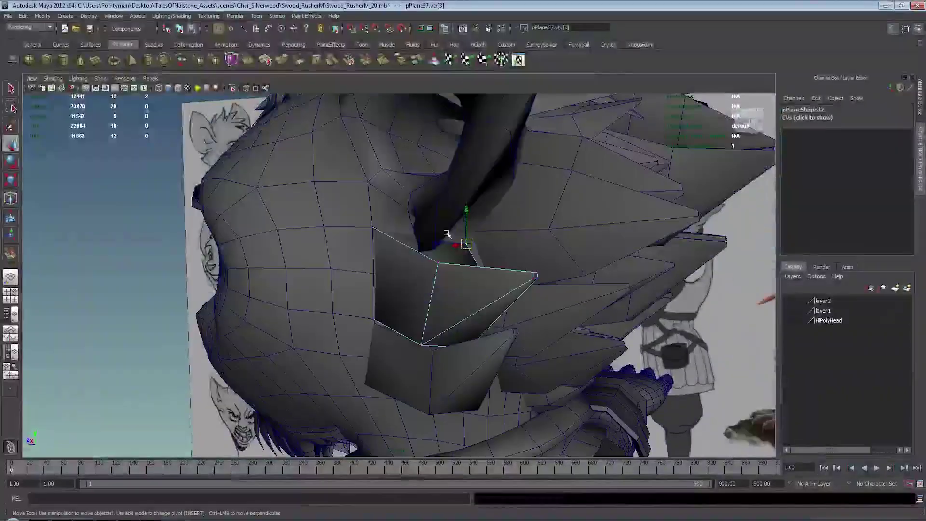
mouse_move(427, 280)
alt+mouse_down()
mouse_move(473, 275)
mouse_move(415, 244)
mouse_move(420, 257)
mouse_move(448, 256)
mouse_move(421, 239)
mouse_move(459, 251)
alt+mouse_up()
alt+drag(659, 223, 501, 230)
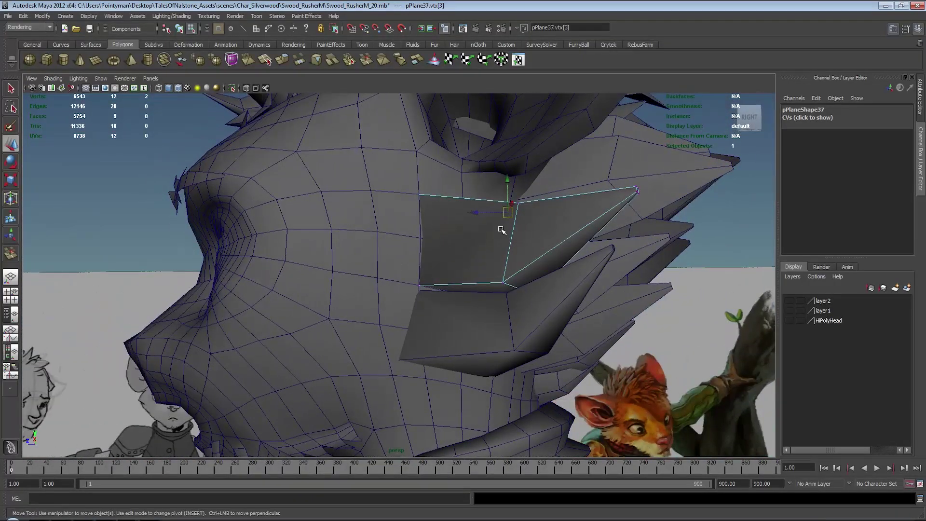
drag(722, 232, 724, 233)
- Insert an edge loop lengthwise through the middle of the tuft, running from its base to its tip
alt+drag(684, 238, 437, 292)
shift+right_click(456, 253)
click(414, 266)
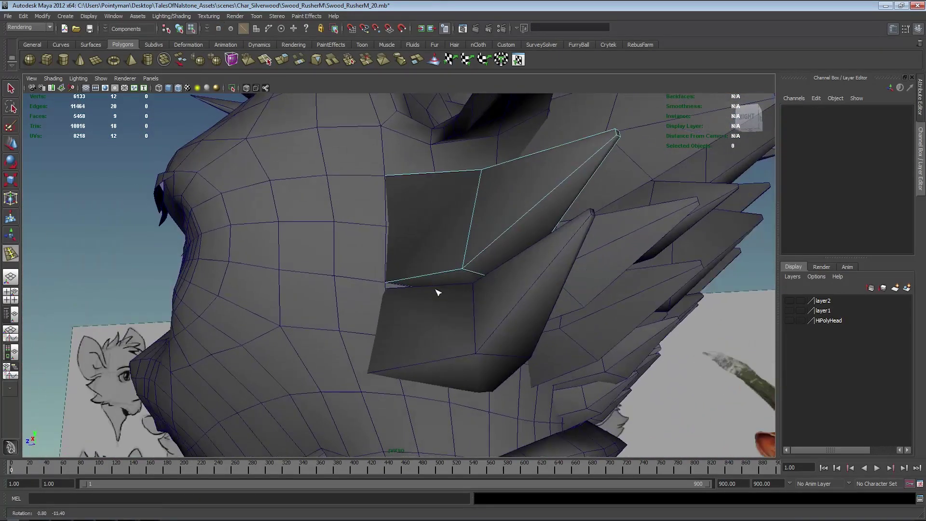
drag(476, 213, 476, 211)
alt+drag(467, 262, 459, 262)
key(w)
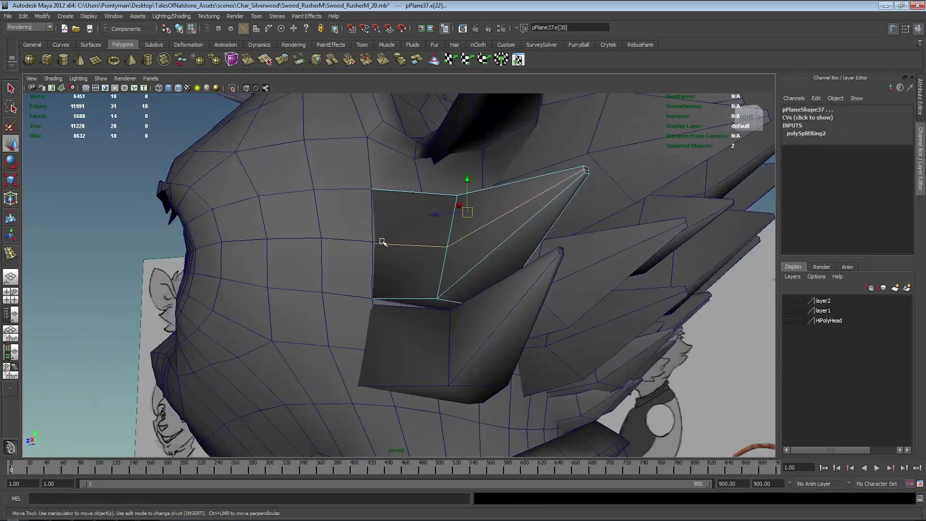
- Snap the new loop's base vertices onto the head mesh
right_drag(384, 244, 398, 264)
key(v)
drag(372, 242, 372, 241)
alt+drag(465, 244, 401, 240)
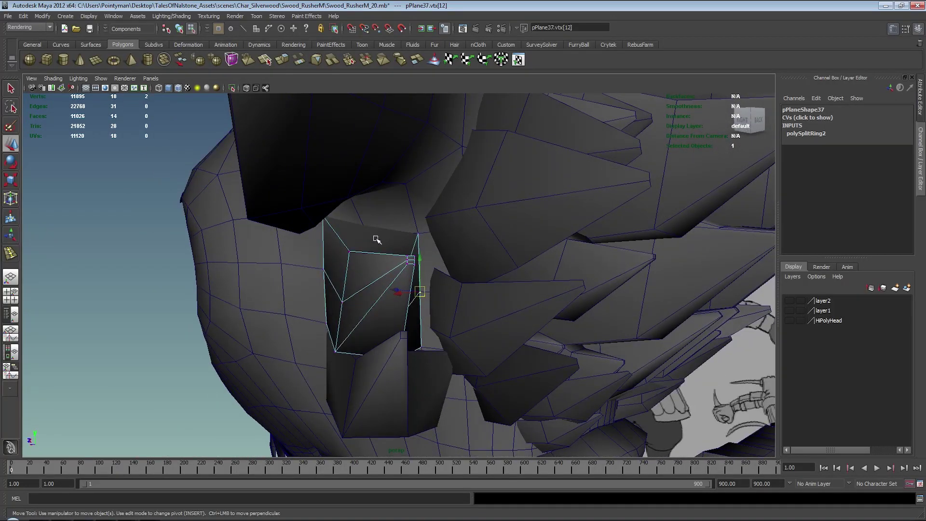
- Insert a second lengthwise edge loop between the tuft's outer and rear sides and snap its upper base vertex to the head
shift+right_drag(376, 240, 313, 242)
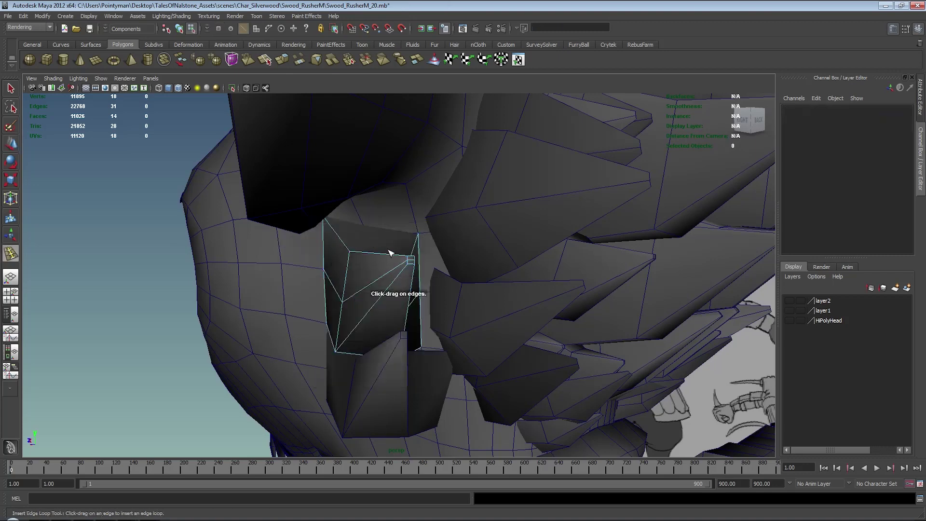
click(412, 259)
key(w)
right_drag(371, 230, 340, 230)
click(368, 226)
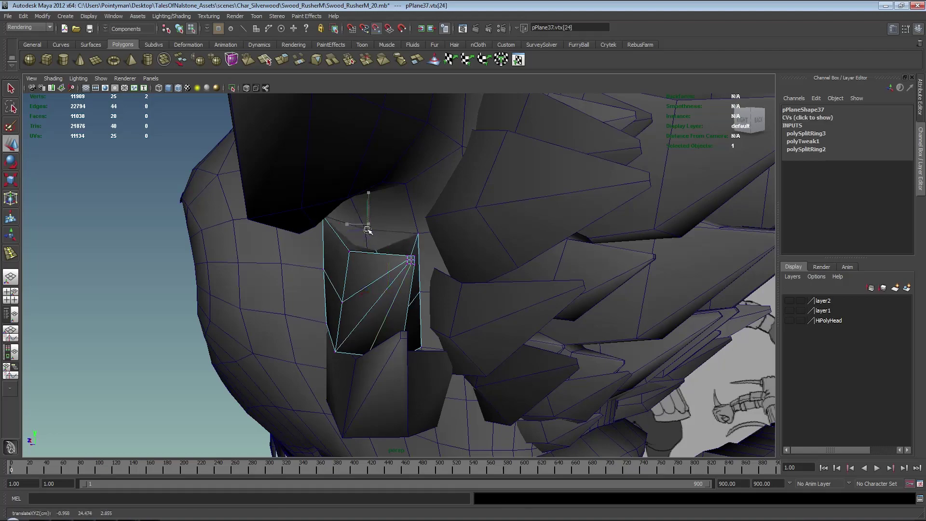
drag(367, 230, 365, 229)
- Move the front and top vertices of the tuft's middle ring to round out its cross-section
alt+drag(373, 282, 408, 254)
alt+drag(408, 254, 442, 268)
middle_drag(442, 269, 435, 264)
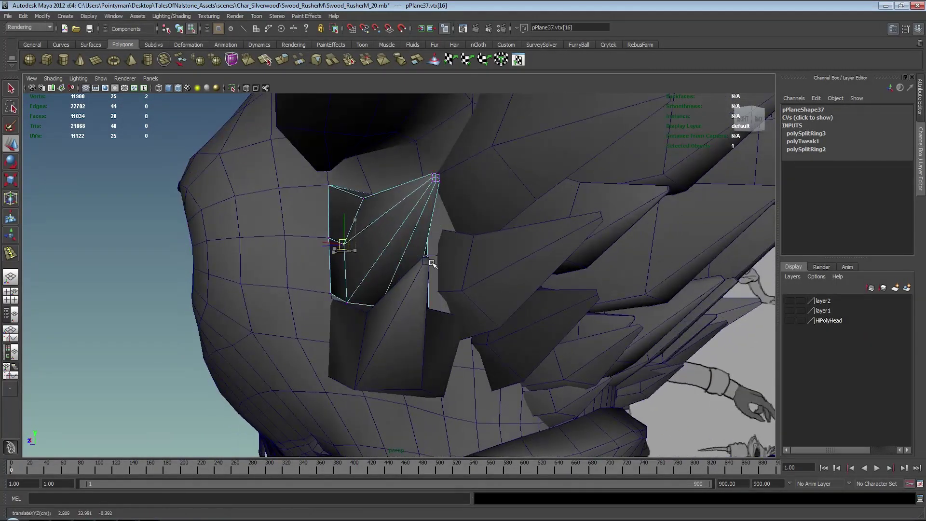
alt+drag(392, 222, 339, 283)
alt+drag(368, 286, 393, 278)
middle_drag(389, 267, 391, 269)
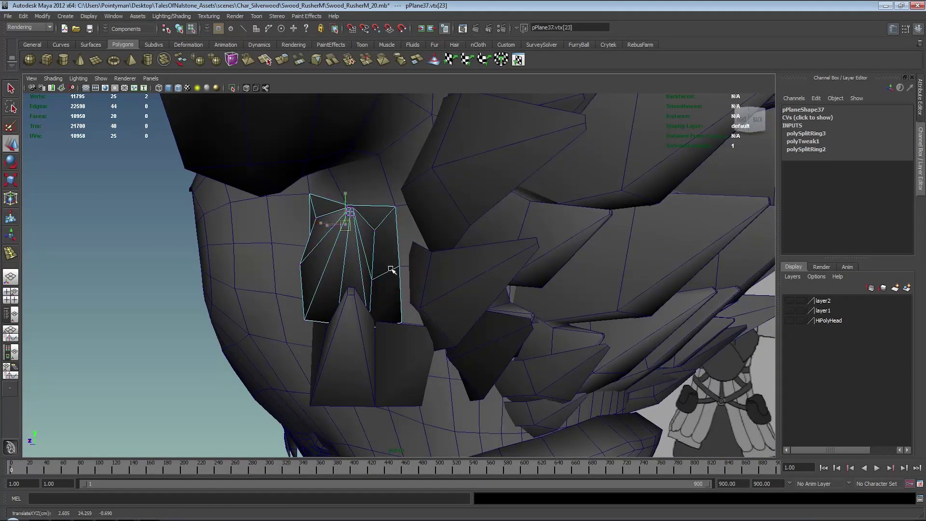
- Reposition the underside vertex of the tuft's middle ring to give the tuft more volume
click(372, 280)
alt+drag(374, 281, 416, 208)
alt+drag(436, 240, 493, 260)
middle_drag(492, 263, 492, 261)
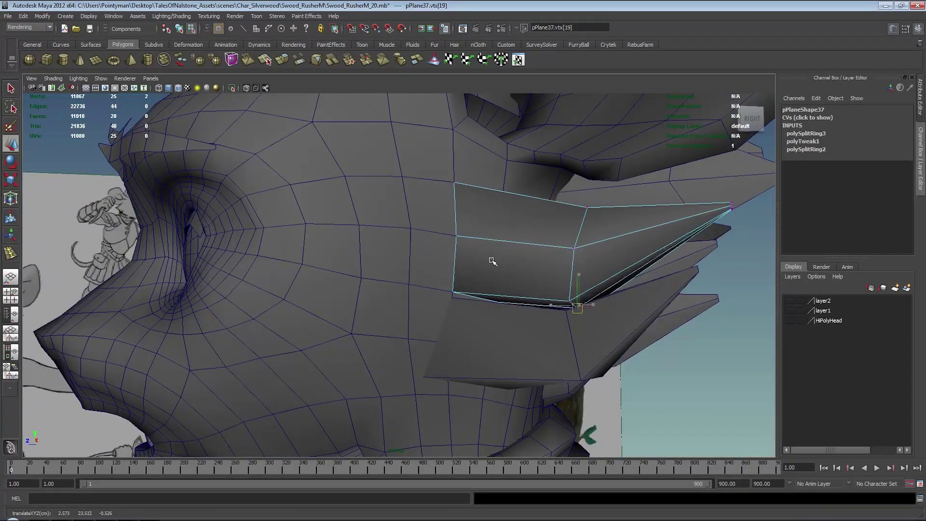
alt+drag(508, 256, 585, 253)
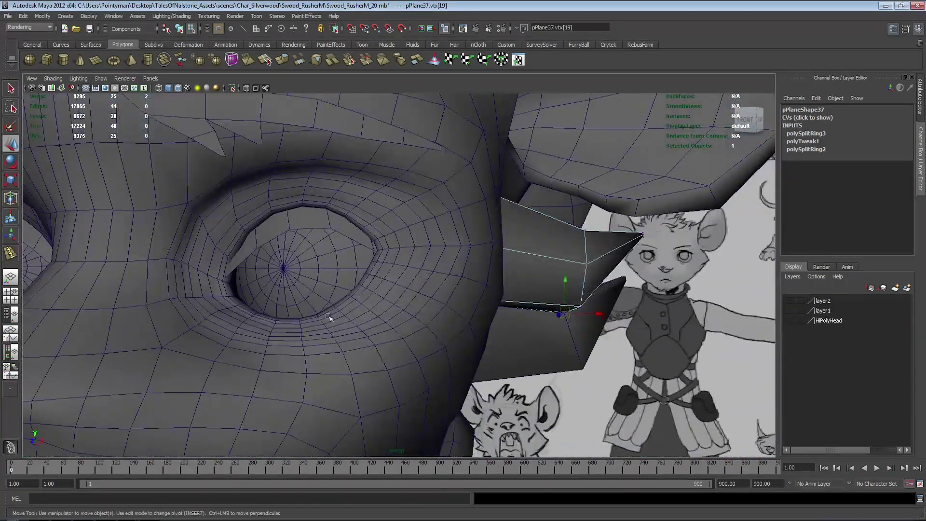
- In the front view, move the tuft's tip and upper ring vertices to match the cheek fur outline in the reference drawing
key(space)
key(space)
alt+middle_drag(526, 150, 289, 361)
alt+middle_drag(472, 236, 433, 308)
alt+right_drag(458, 314, 419, 330)
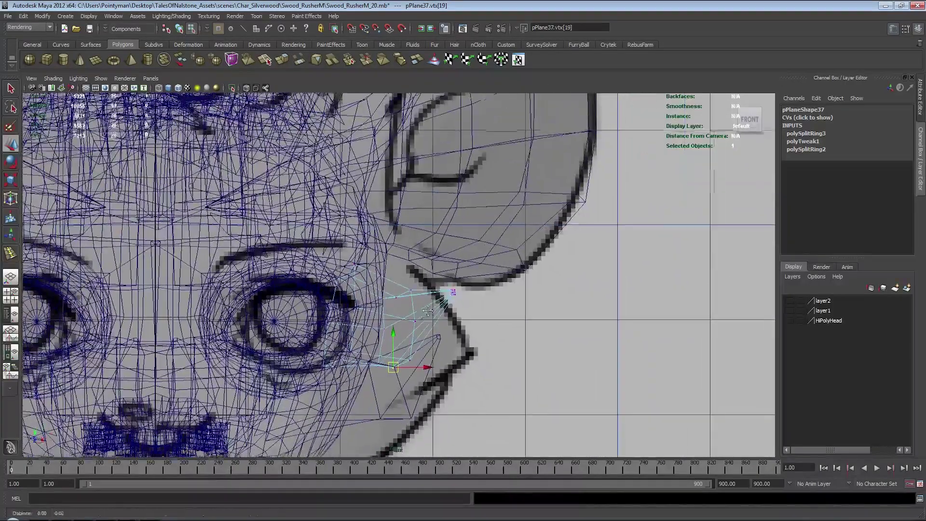
alt+middle_drag(419, 330, 443, 286)
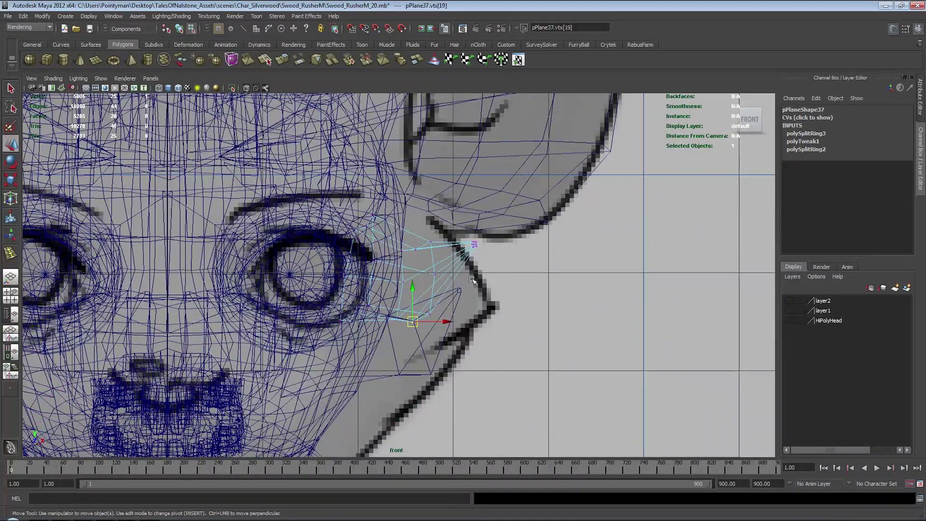
drag(486, 261, 488, 266)
middle_drag(489, 268, 488, 288)
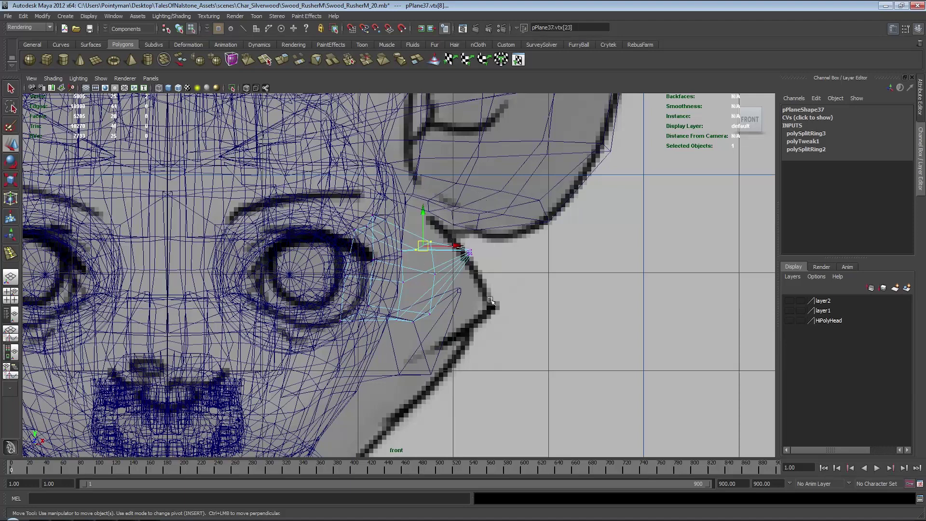
drag(472, 265, 479, 269)
middle_drag(488, 271, 558, 263)
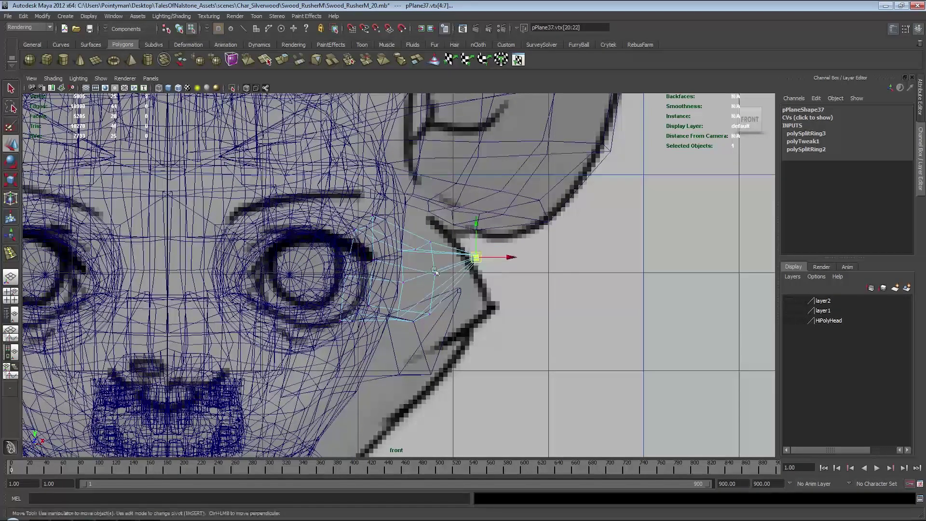
- Return to the perspective view and shift the tuft's tip vertices
key(space)
key(space)
mouse_move(524, 245)
alt+mouse_down()
mouse_move(368, 244)
mouse_move(378, 254)
mouse_move(402, 243)
alt+mouse_up()
middle_drag(499, 253, 520, 253)
- Insert two crosswise edge loops in the tuft, one in the base section and one near the tip
alt+drag(524, 252, 505, 227)
shift+right_drag(501, 221, 477, 234)
drag(502, 221, 477, 219)
drag(577, 234, 570, 256)
key(w)
right_drag(562, 253, 538, 250)
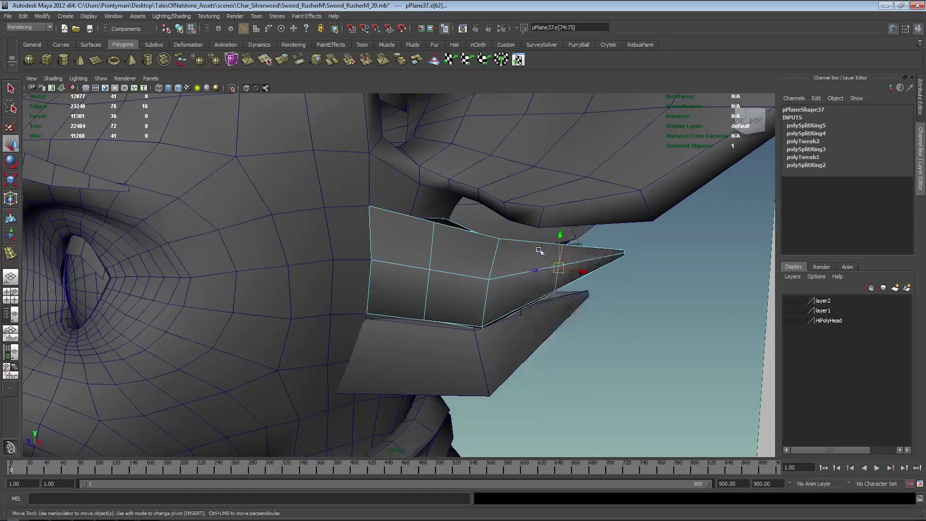
- Move the vertices of the loop near the tip to curve the tuft's end
drag(583, 315, 584, 316)
alt+drag(584, 316, 599, 302)
middle_drag(599, 301, 599, 306)
alt+drag(603, 309, 504, 242)
- Adjust individual vertices of the upper cheek tuft's crosswise loops to smooth the curve toward its tip
drag(475, 350, 474, 349)
alt+drag(475, 350, 285, 216)
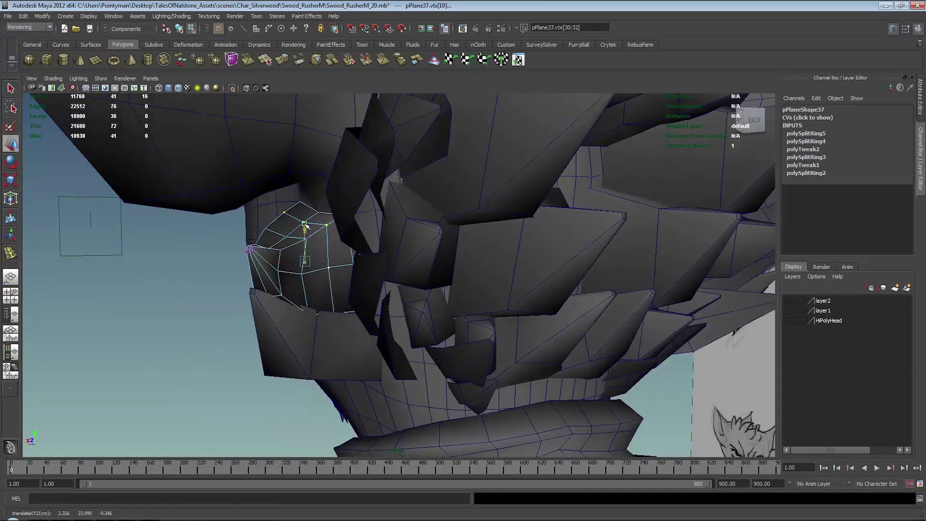
mouse_move(365, 221)
alt+mouse_down()
mouse_move(519, 222)
mouse_move(428, 227)
mouse_move(459, 225)
mouse_move(407, 252)
mouse_move(424, 260)
mouse_move(535, 263)
mouse_move(562, 247)
mouse_move(527, 320)
mouse_move(459, 313)
mouse_move(389, 252)
mouse_move(440, 266)
mouse_move(500, 312)
mouse_move(413, 305)
mouse_move(409, 296)
mouse_move(405, 303)
mouse_move(355, 302)
mouse_move(377, 320)
mouse_move(514, 300)
mouse_move(496, 301)
alt+mouse_up()
key(4)
key(5)
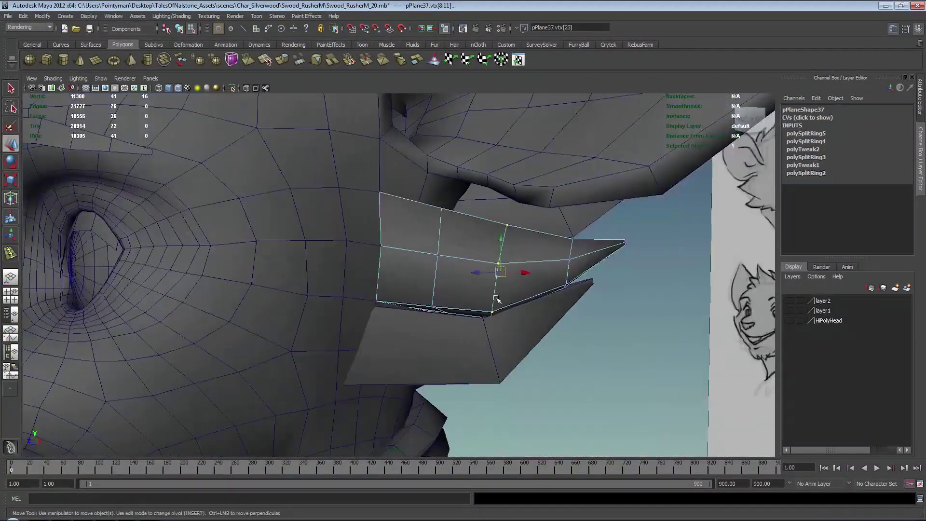
- Select the upper cheek tuft as an object and delete its construction history
alt+middle_drag(496, 301, 447, 301)
right_drag(447, 301, 512, 273)
click(568, 279)
click(491, 275)
key(alt+shift+d)
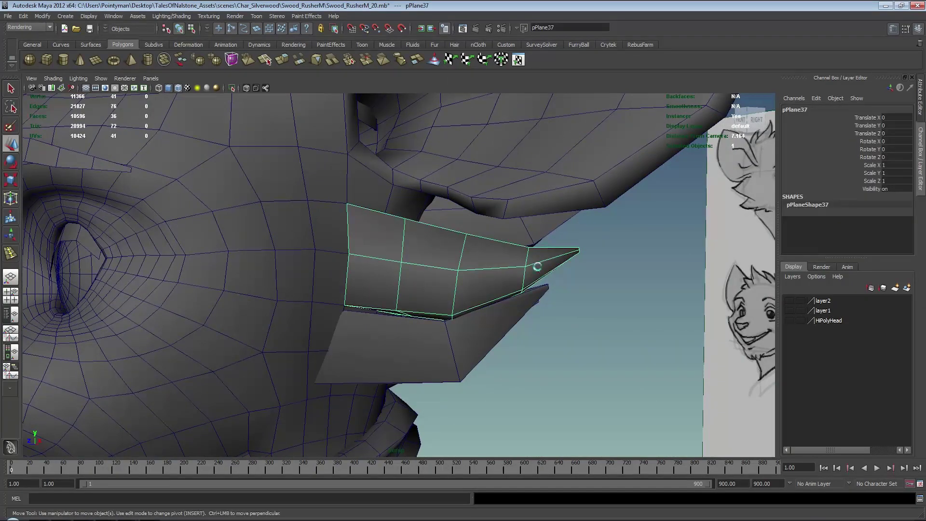
- Merge the vertices at the upper tuft's tip into a single point and reposition it
alt+drag(535, 265, 575, 286)
click(576, 286)
mouse_move(477, 291)
alt+mouse_down()
mouse_move(356, 277)
mouse_move(474, 275)
alt+mouse_up()
click(559, 252)
alt+middle_drag(552, 254, 499, 277)
alt+right_drag(499, 277, 593, 278)
key(F8)
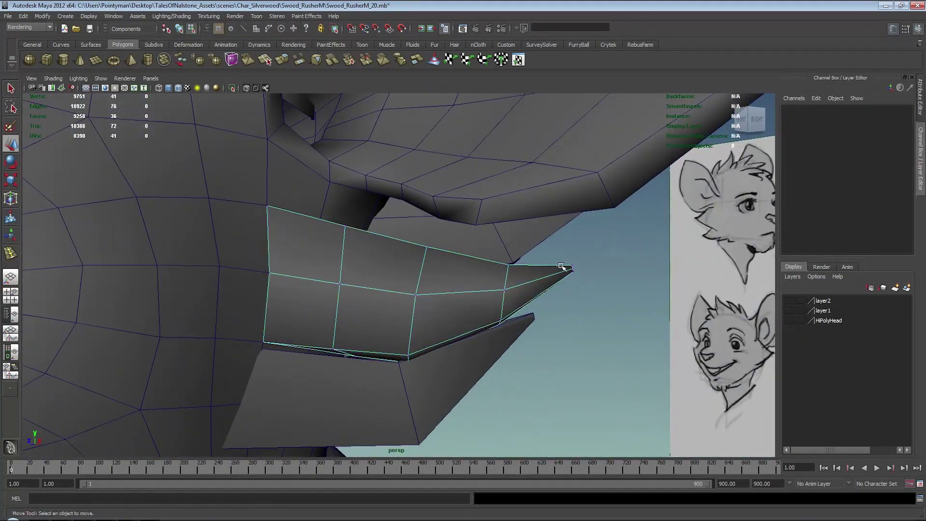
drag(561, 263, 583, 280)
alt+right_drag(506, 285, 586, 287)
alt+drag(586, 288, 522, 278)
shift+right_drag(522, 278, 488, 293)
alt+drag(509, 282, 528, 289)
click(559, 273)
alt+drag(593, 301, 608, 311)
middle_drag(608, 311, 618, 306)
- Select the vertices of the upper tuft's middle loop, then move and scale them to refine its thickness
alt+right_drag(617, 306, 368, 304)
alt+drag(367, 304, 430, 301)
key(4)
drag(395, 351, 394, 352)
alt+drag(425, 338, 410, 341)
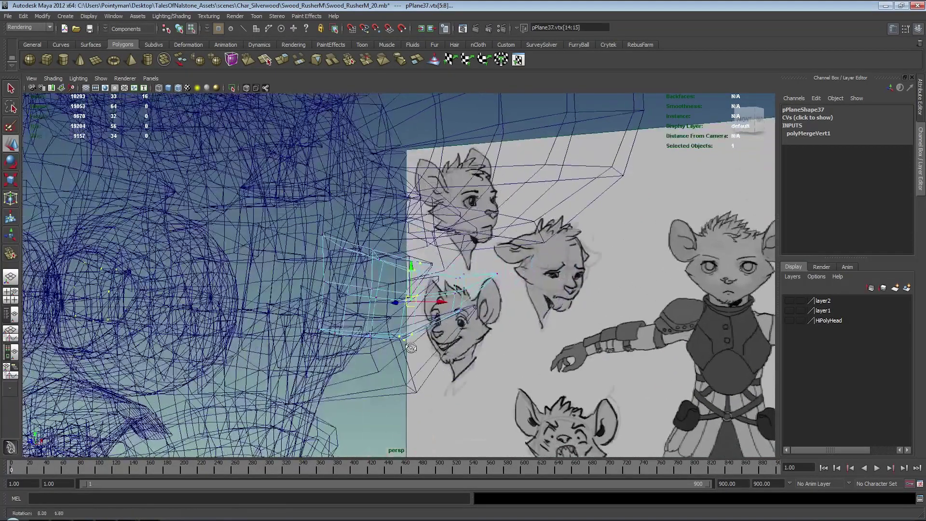
key(5)
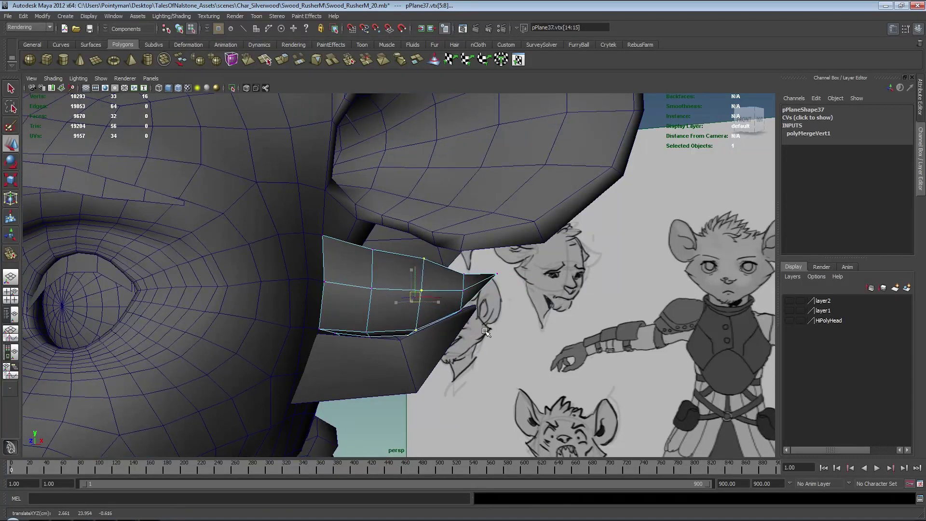
key(r)
alt+drag(483, 329, 475, 325)
key(w)
key(4)
mouse_move(377, 297)
alt+mouse_down()
mouse_move(378, 340)
mouse_move(458, 326)
mouse_move(394, 336)
mouse_move(384, 345)
mouse_move(417, 352)
mouse_move(403, 376)
alt+mouse_up()
- Snap the lower tuft's bottom base corner vertex onto a vertex of the head mesh
key(5)
click(418, 352)
alt+right_drag(403, 376, 457, 366)
alt+drag(456, 366, 337, 313)
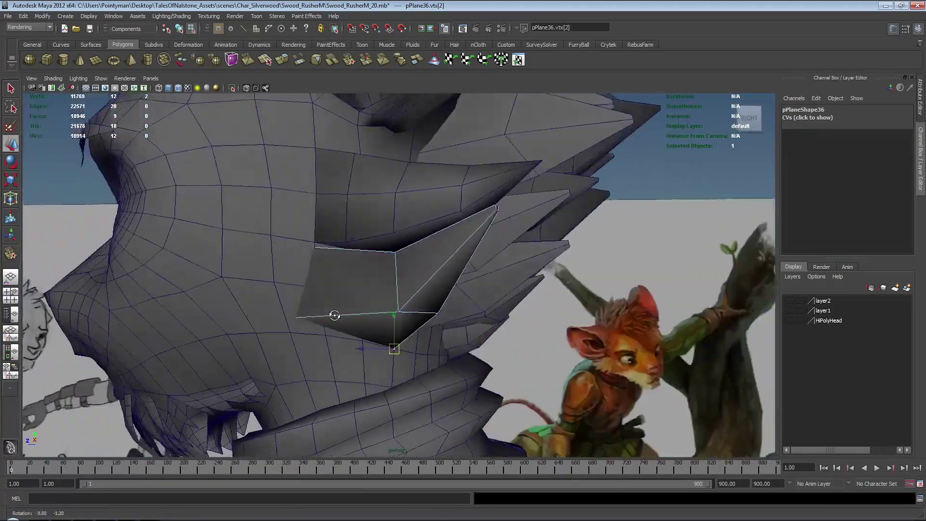
drag(260, 301, 318, 334)
key(v)
middle_drag(331, 333, 332, 332)
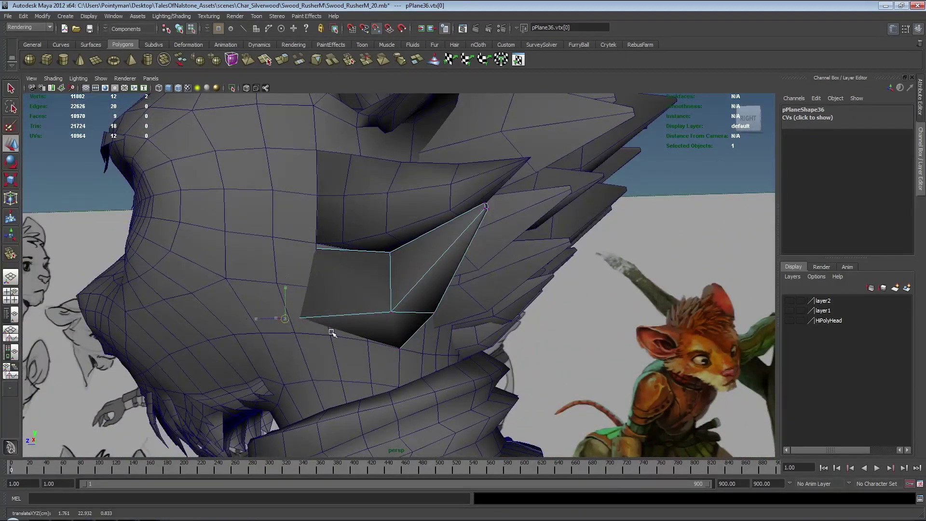
- Move the lower tuft's remaining base vertices onto the head mesh, including the one hidden behind the tuft
drag(322, 255, 351, 351)
mouse_move(339, 307)
alt+right_down()
mouse_move(313, 327)
mouse_move(310, 287)
alt+right_up()
key(4)
click(295, 277)
key(5)
middle_drag(312, 276, 310, 271)
mouse_move(386, 303)
alt+mouse_down()
mouse_move(465, 306)
mouse_move(396, 290)
mouse_move(343, 306)
mouse_move(479, 296)
mouse_move(440, 324)
alt+mouse_up()
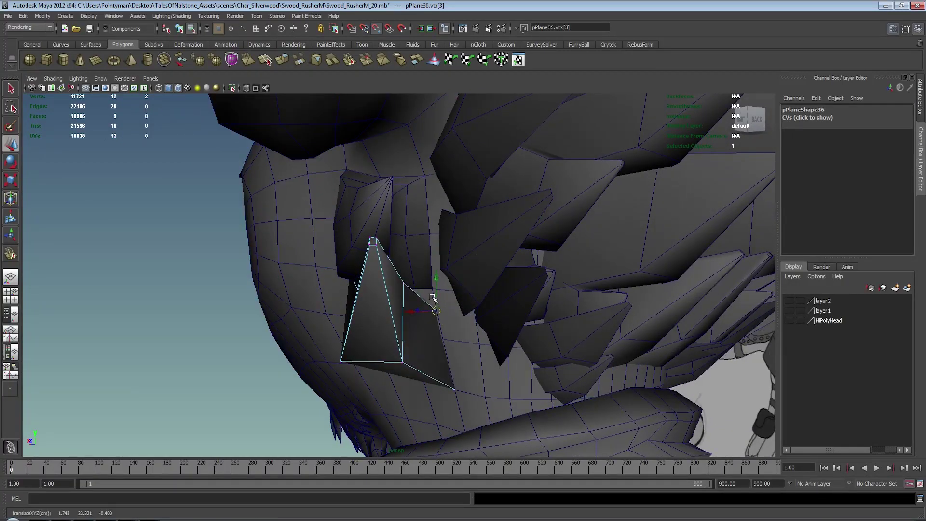
alt+drag(512, 323, 460, 263)
middle_drag(560, 290, 563, 300)
- Adjust the vertices of the upper tuft's base-section and middle loops to even out its surface
mouse_move(562, 300)
alt+mouse_down()
mouse_move(545, 314)
mouse_move(536, 299)
mouse_move(368, 304)
mouse_move(374, 279)
mouse_move(510, 296)
mouse_move(386, 228)
mouse_move(407, 251)
alt+mouse_up()
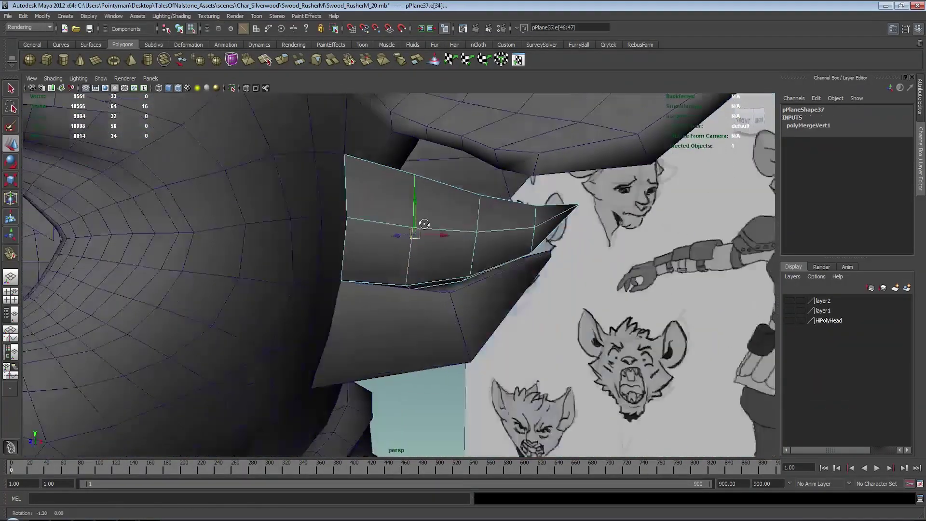
alt+drag(405, 241, 418, 278)
key(4)
right_drag(417, 279, 374, 280)
alt+drag(405, 278, 408, 295)
mouse_move(395, 270)
mouse_down()
mouse_move(449, 311)
mouse_move(444, 288)
mouse_up()
key(5)
drag(442, 263, 470, 289)
mouse_move(505, 297)
alt+mouse_down()
mouse_move(463, 319)
mouse_move(436, 271)
mouse_move(400, 288)
mouse_move(446, 282)
mouse_move(467, 262)
mouse_move(409, 258)
mouse_move(457, 272)
mouse_move(492, 302)
mouse_move(438, 326)
mouse_move(386, 283)
alt+mouse_up()
- Insert a lengthwise edge loop through the lower tuft's outer face, from the base to the tip
click(476, 353)
click(437, 270)
click(394, 257)
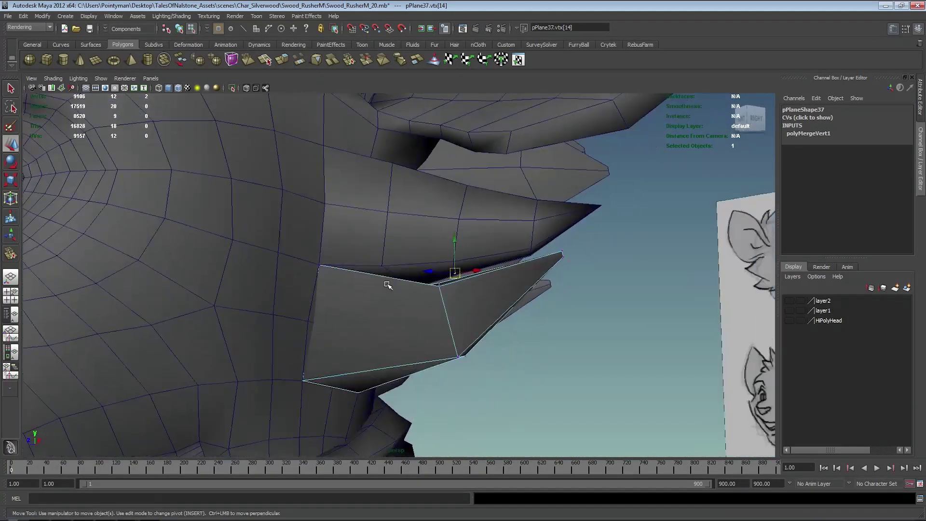
shift+right_click(388, 285)
click(340, 292)
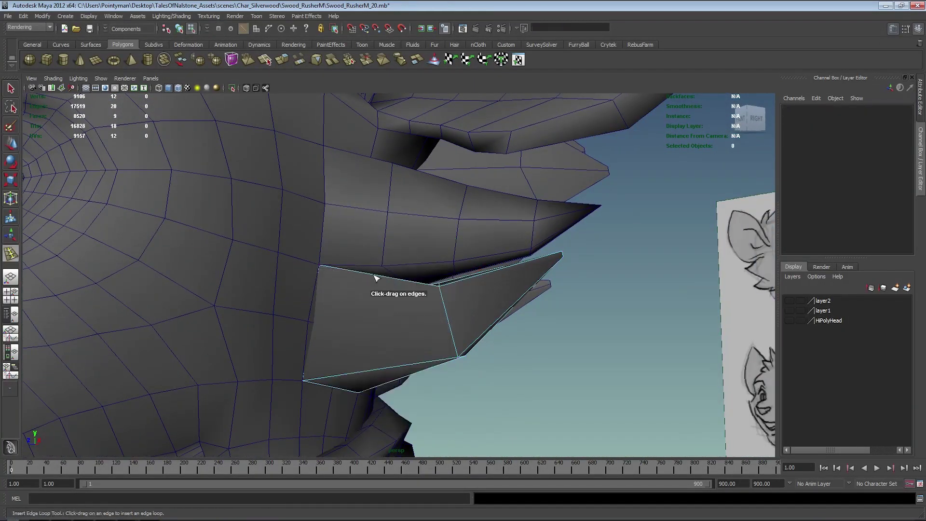
click(449, 316)
- Snap the base vertex of the lower tuft's new lengthwise loop to the head mesh
mouse_move(258, 320)
alt+mouse_down()
mouse_move(320, 317)
mouse_move(326, 338)
alt+mouse_up()
key(w)
alt+drag(326, 339, 322, 333)
key(v)
middle_drag(308, 321, 309, 322)
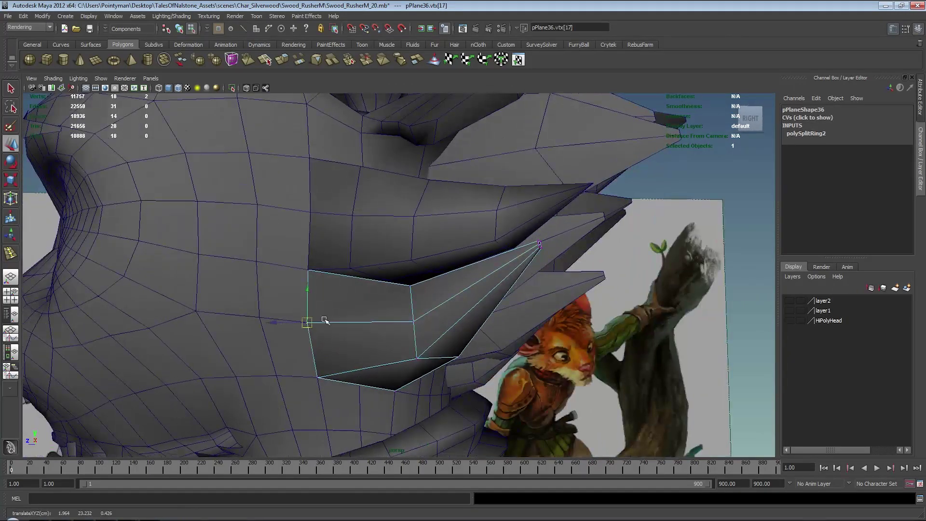
- Insert a second lengthwise edge loop along the underside of the lower tuft
alt+drag(324, 319, 361, 314)
click(444, 342)
alt+drag(444, 342, 434, 331)
shift+right_click(385, 298)
shift+right_drag(385, 297, 364, 308)
alt+drag(367, 294, 399, 422)
click(399, 331)
- Snap the hidden base vertex of the lower tuft's added loops to the head mesh
alt+middle_drag(401, 356, 396, 332)
key(w)
right_drag(397, 332, 367, 332)
mouse_move(385, 351)
mouse_down()
mouse_move(421, 383)
mouse_move(394, 367)
mouse_move(359, 232)
mouse_move(388, 241)
mouse_move(430, 221)
mouse_up()
key(4)
click(380, 251)
key(v)
drag(381, 285, 384, 285)
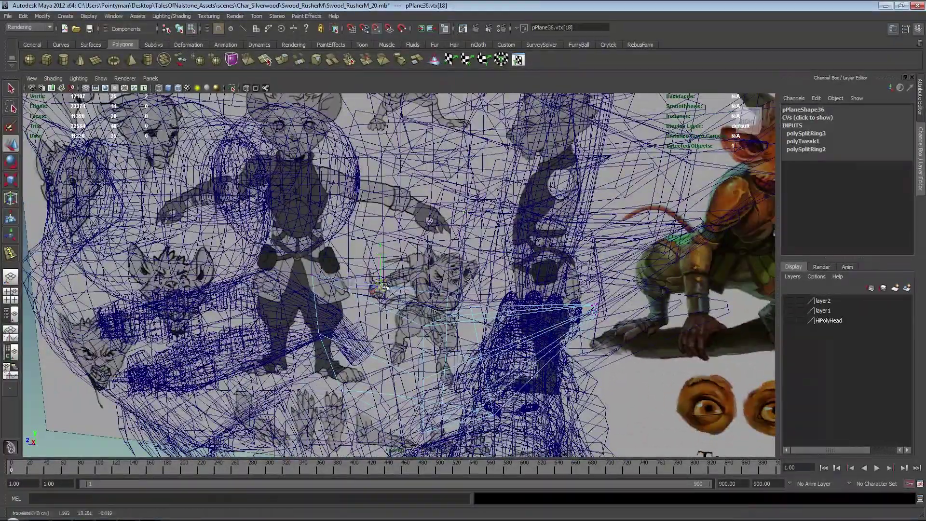
key(5)
alt+drag(425, 313, 296, 304)
- Try to insert crosswise edge loops near the lower tuft's tip and in its base section
mouse_move(407, 291)
alt+mouse_down()
mouse_move(438, 287)
mouse_move(421, 288)
mouse_move(502, 309)
mouse_move(482, 310)
alt+mouse_up()
key(F8)
click(653, 326)
click(442, 306)
shift+right_drag(482, 308, 422, 317)
click(524, 298)
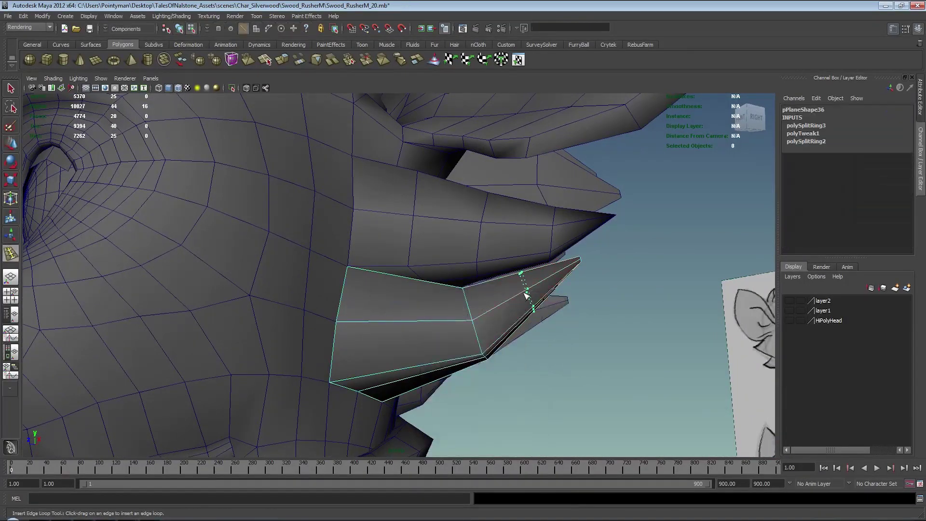
click(413, 328)
- Undo the crosswise edge loops added to the lower tuft
key(w)
mouse_move(414, 327)
alt+mouse_down()
mouse_move(505, 320)
mouse_move(535, 270)
mouse_move(482, 295)
mouse_move(490, 290)
alt+mouse_up()
key(r)
key(ctrl+z)
key(ctrl+z)
key(ctrl+z)
key(ctrl+z)
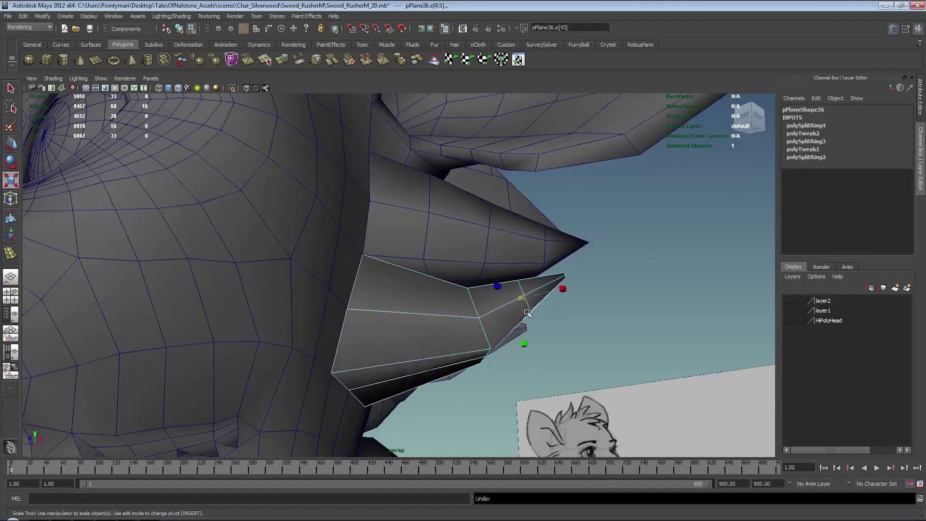
- Move the lower and upper vertices of the lower tuft's middle ring to round its profile
alt+drag(518, 328, 484, 347)
key(w)
right_drag(483, 347, 450, 347)
click(487, 351)
alt+drag(581, 328, 587, 334)
middle_drag(588, 335, 591, 347)
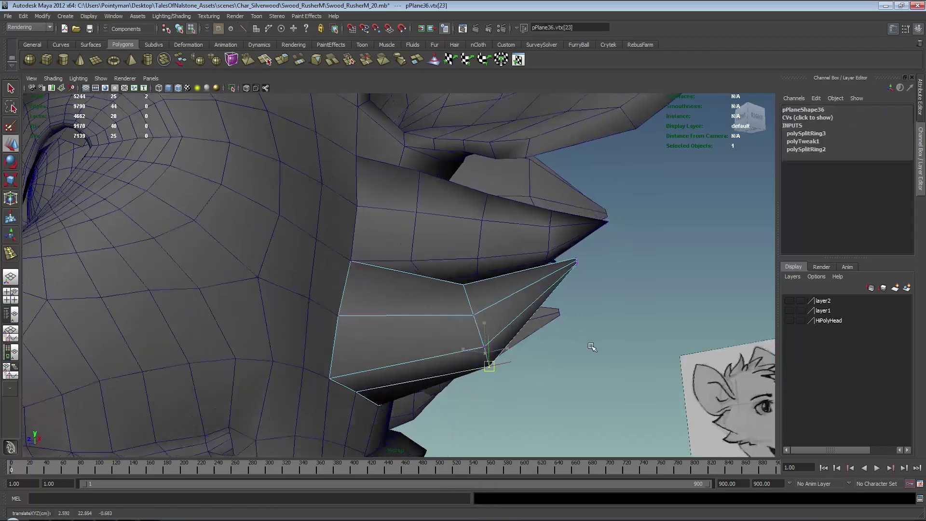
alt+drag(623, 303, 525, 324)
click(410, 315)
alt+drag(413, 288, 528, 250)
click(420, 305)
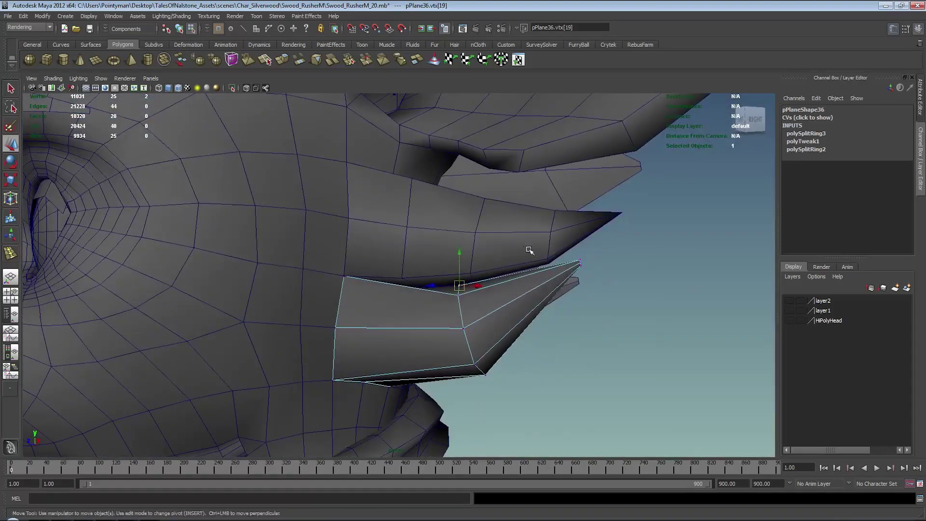
- Insert two crosswise edge loops in the lower tuft, one near the tip and one in the base section
shift+right_drag(523, 278, 465, 291)
click(518, 273)
key(ctrl+z)
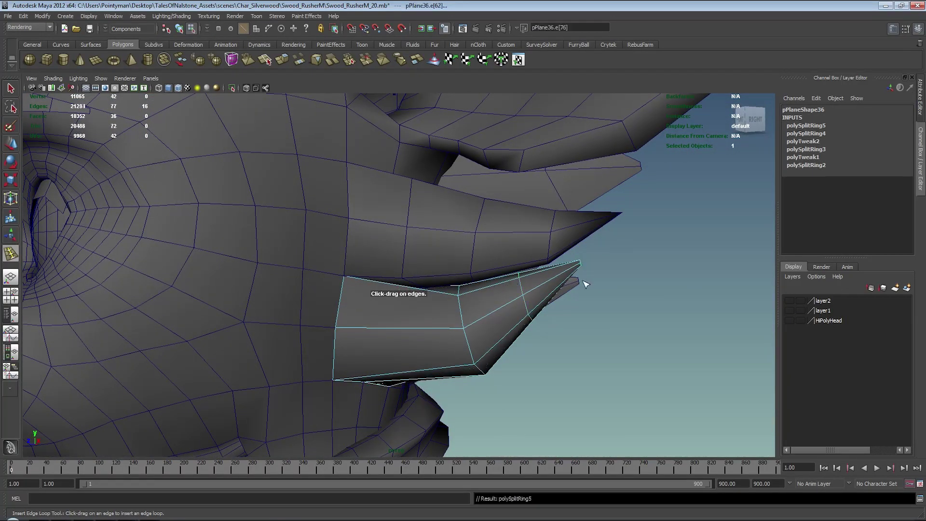
alt+drag(579, 285, 471, 271)
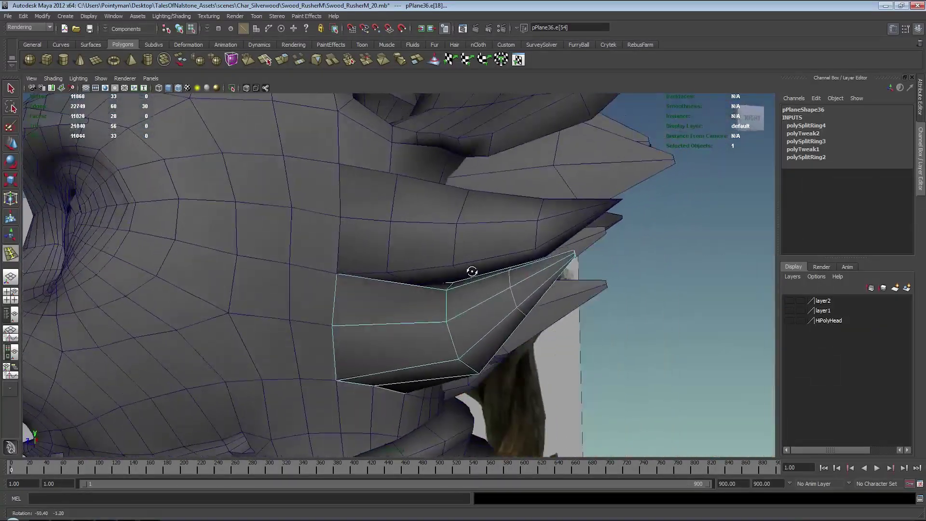
click(401, 283)
alt+drag(401, 283, 464, 290)
- Move the vertices of the lower tuft's base-section loop and near-tip loop to bend the tuft into a curve
key(w)
right_drag(440, 293, 423, 289)
alt+drag(421, 285, 460, 266)
key(4)
drag(398, 393, 434, 276)
alt+drag(436, 280, 491, 336)
middle_drag(491, 336, 491, 340)
alt+drag(554, 279, 510, 270)
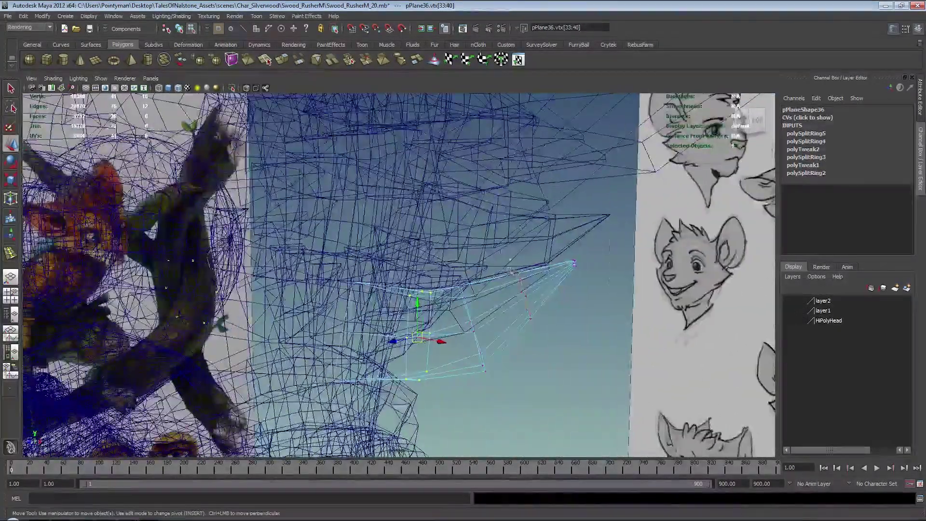
drag(544, 322, 547, 324)
middle_drag(558, 327, 560, 329)
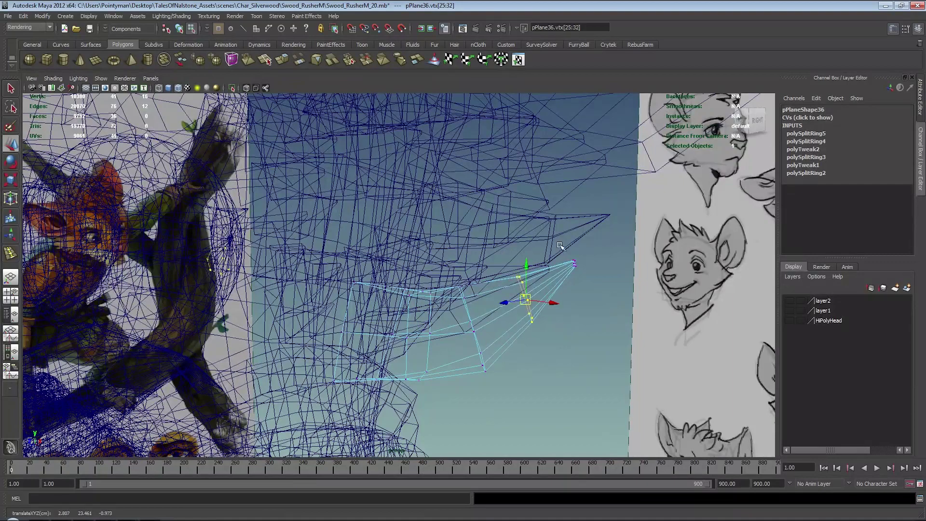
- Merge the vertices at the lower tuft's tip into one point and reposition it
drag(559, 245, 586, 279)
alt+drag(581, 280, 545, 289)
alt+right_drag(544, 289, 564, 306)
shift+right_click(511, 306)
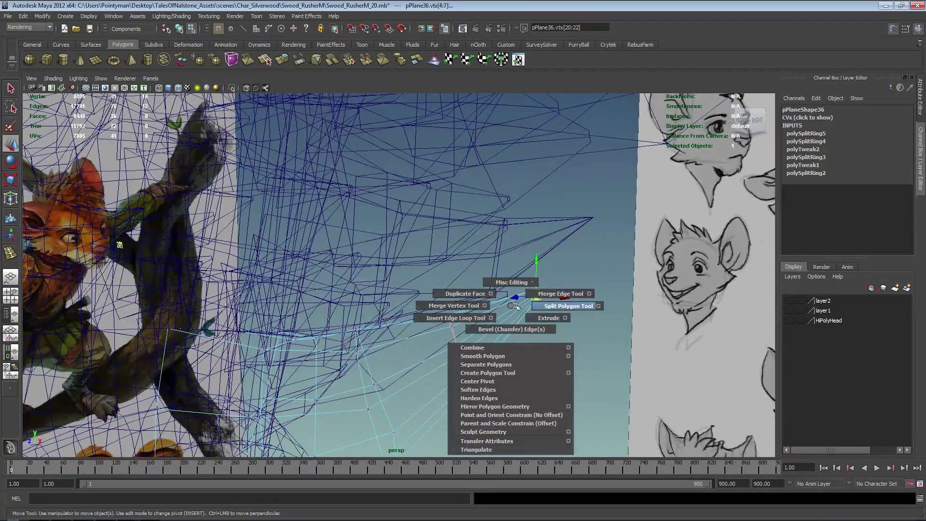
click(477, 306)
mouse_move(535, 292)
mouse_down()
mouse_move(523, 320)
mouse_move(541, 316)
mouse_move(534, 307)
mouse_up()
key(w)
key(5)
middle_drag(534, 307, 555, 318)
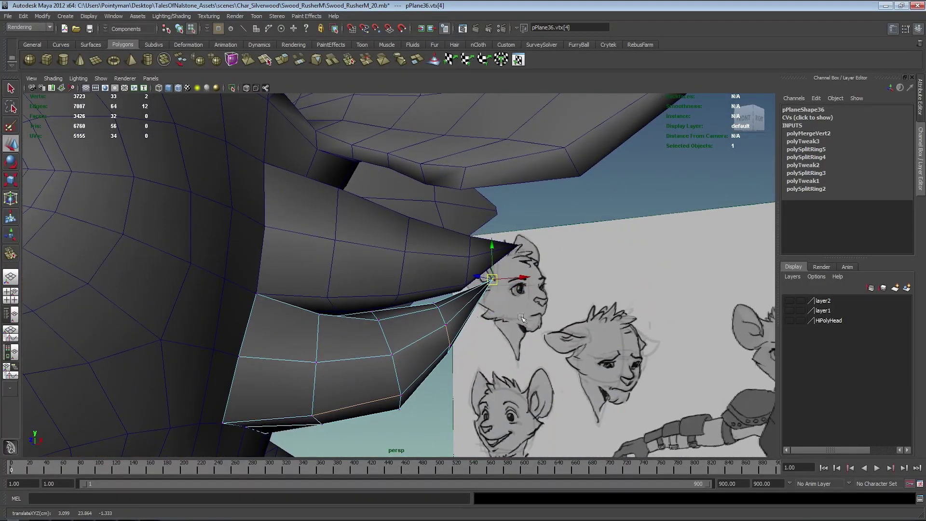
- Select the vertices of the lower tuft's middle loop and scale them to adjust its thickness
mouse_move(494, 367)
alt+mouse_down()
mouse_move(510, 361)
mouse_move(356, 302)
mouse_move(434, 329)
alt+mouse_up()
key(4)
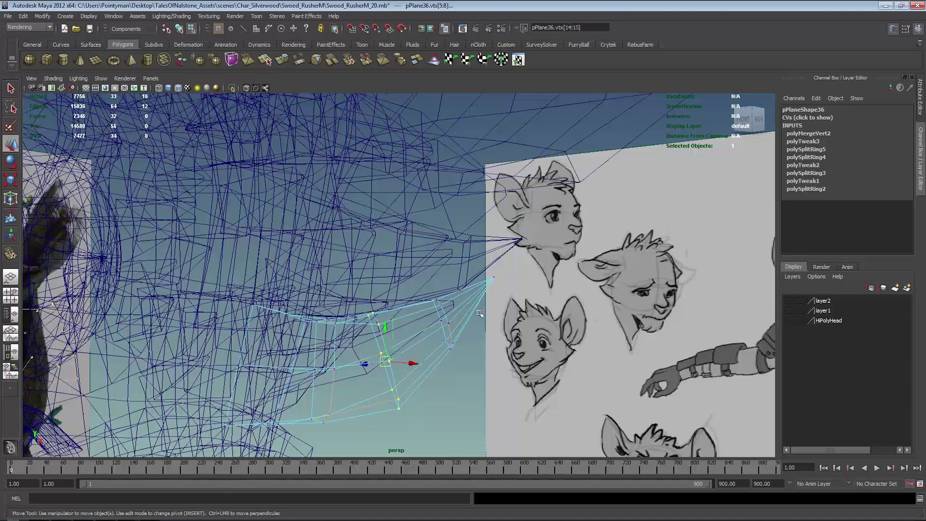
key(5)
alt+drag(479, 313, 514, 313)
key(r)
middle_drag(514, 313, 513, 313)
key(w)
- Adjust the upper and lower vertices of the base-section loop on the lower cheek tuft
key(4)
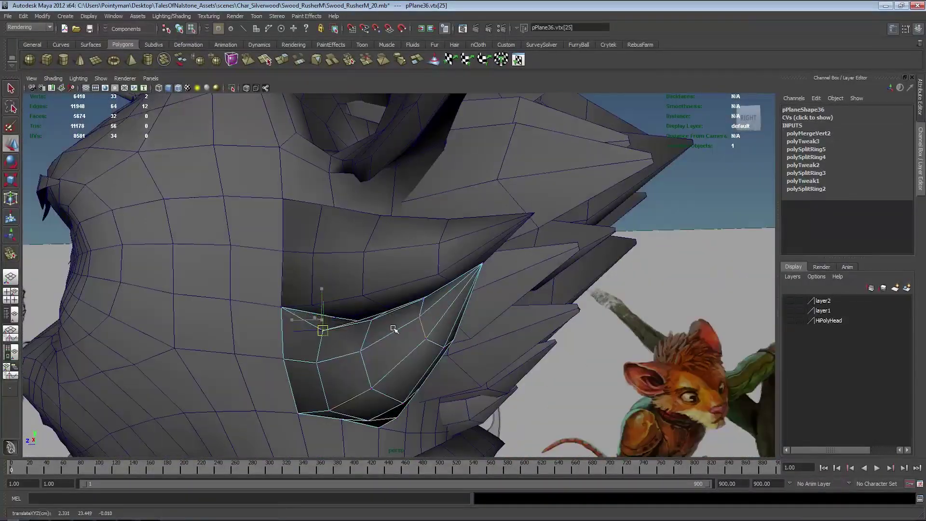
alt+drag(393, 328, 438, 325)
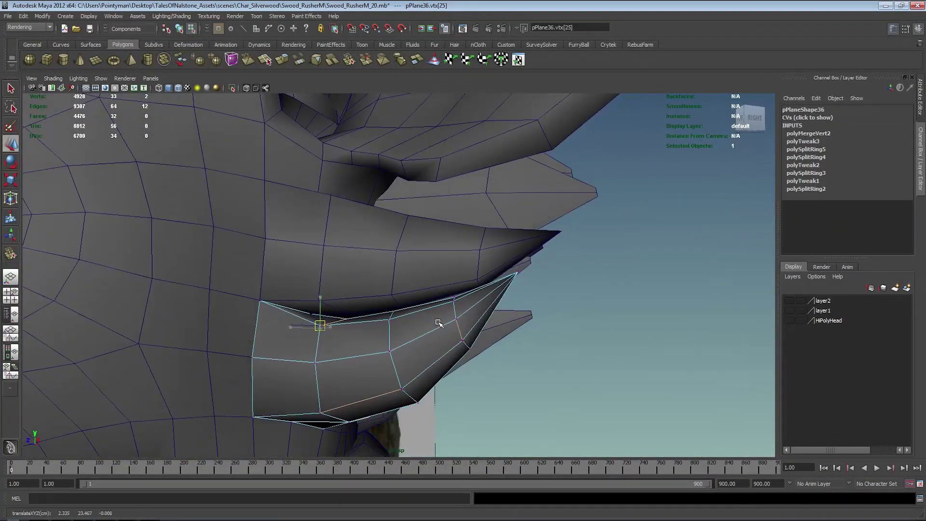
click(320, 412)
mouse_move(320, 412)
alt+mouse_down()
mouse_move(451, 345)
mouse_move(471, 350)
alt+mouse_up()
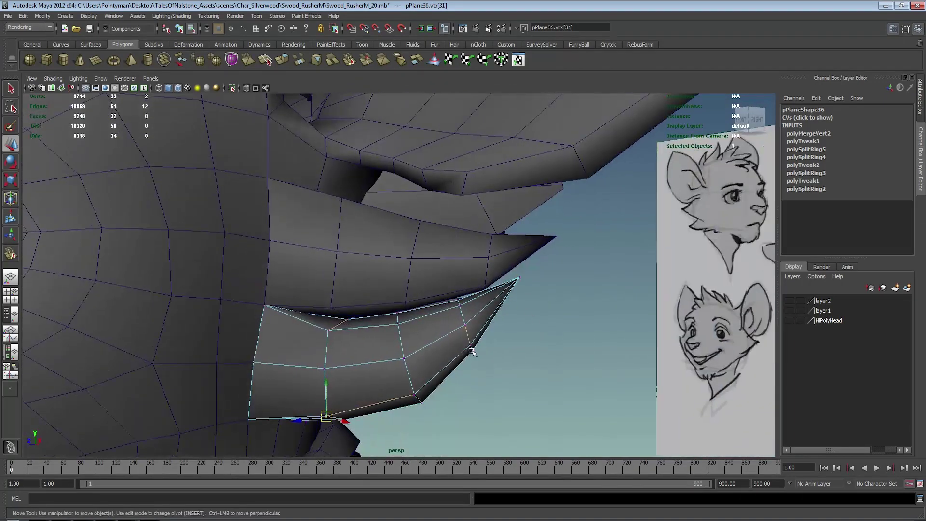
alt+drag(334, 404, 307, 449)
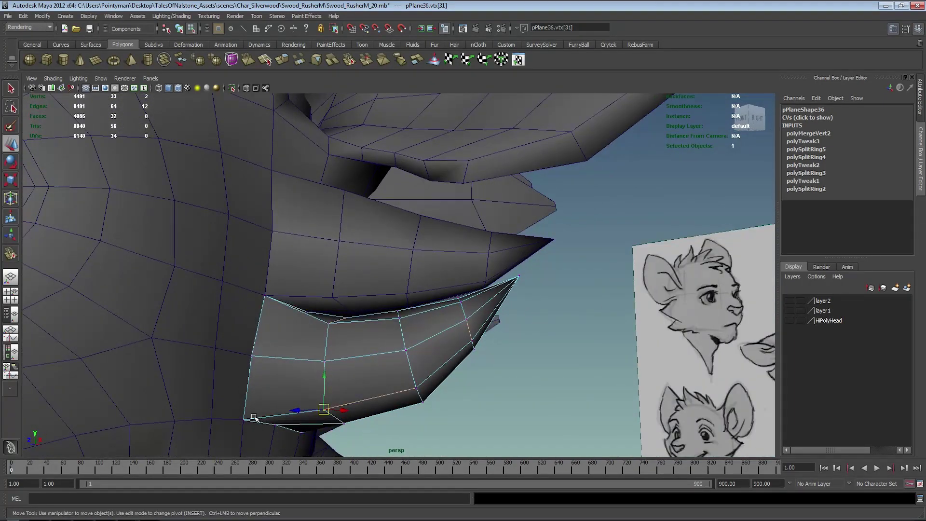
- Return to object selection and turn on the visibility of layer2
alt+right_drag(527, 342, 473, 342)
key(F8)
click(533, 355)
click(354, 348)
click(497, 351)
click(360, 350)
key(F8)
right_drag(385, 332, 383, 309)
click(524, 438)
key(F8)
click(523, 365)
alt+drag(523, 365, 420, 292)
click(419, 284)
click(399, 326)
click(578, 320)
click(789, 302)
click(273, 293)
alt+drag(273, 293, 388, 295)
alt+middle_drag(388, 294, 456, 294)
alt+right_drag(456, 294, 501, 295)
alt+drag(501, 296, 477, 286)
key(F8)
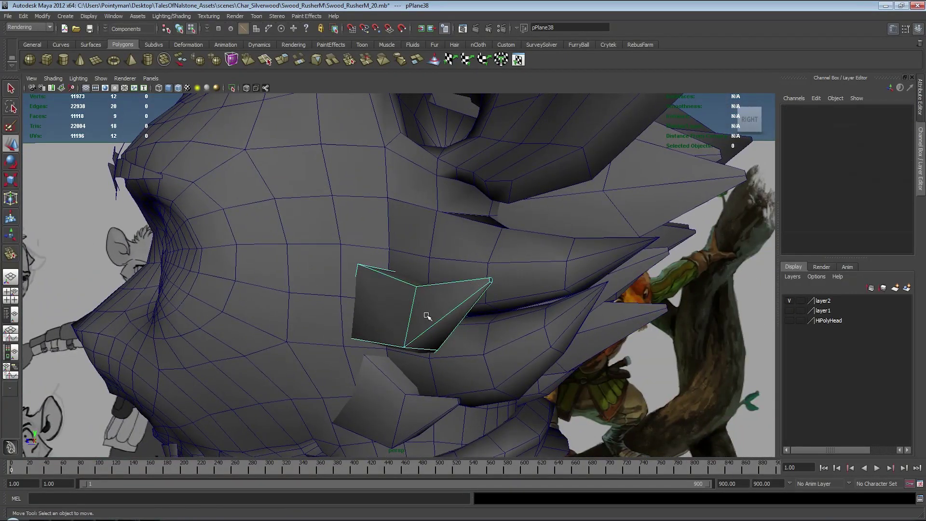
- Move the base corner vertices of the upper front tuft onto the head mesh vertices
right_drag(370, 269, 332, 263)
drag(343, 254, 364, 279)
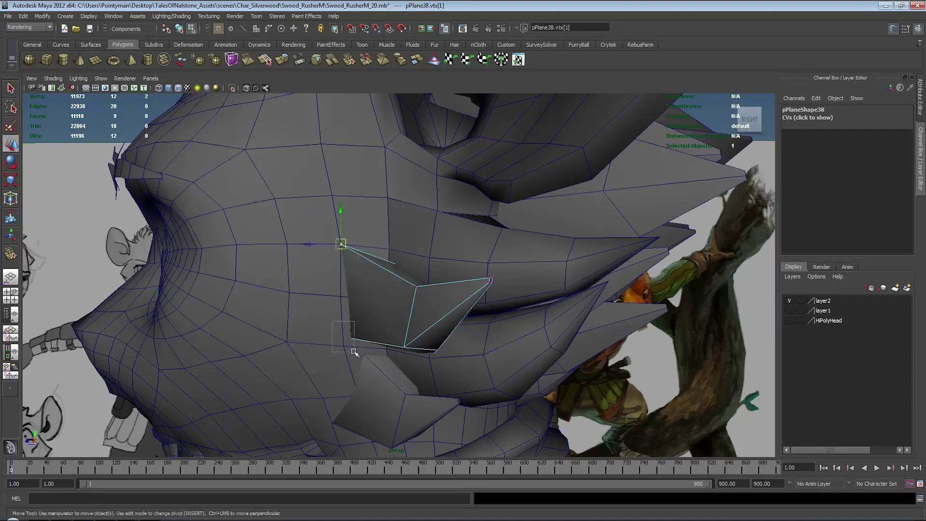
key(4)
mouse_move(405, 318)
alt+mouse_down()
mouse_move(383, 282)
mouse_move(388, 325)
alt+mouse_up()
click(457, 378)
mouse_move(452, 401)
alt+mouse_down()
mouse_move(449, 382)
mouse_move(412, 378)
alt+mouse_up()
alt+drag(465, 349, 450, 386)
- Snap the upper front base corner of the lower front tuft to the bottom corner of the tuft above
click(453, 294)
alt+drag(429, 342, 420, 308)
alt+right_drag(482, 285, 506, 290)
alt+drag(506, 294, 483, 289)
key(v)
mouse_move(520, 315)
mouse_down()
mouse_move(433, 290)
mouse_move(467, 302)
mouse_move(393, 327)
mouse_move(379, 304)
mouse_move(400, 289)
mouse_move(386, 277)
mouse_move(424, 264)
mouse_move(461, 272)
mouse_move(455, 254)
mouse_up()
key(5)
key(4)
key(5)
key(v)
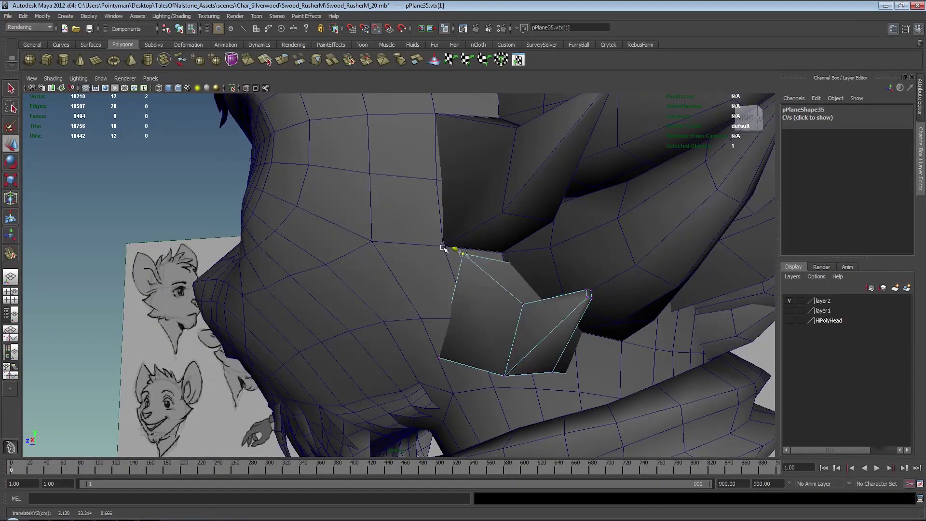
key(ctrl+z)
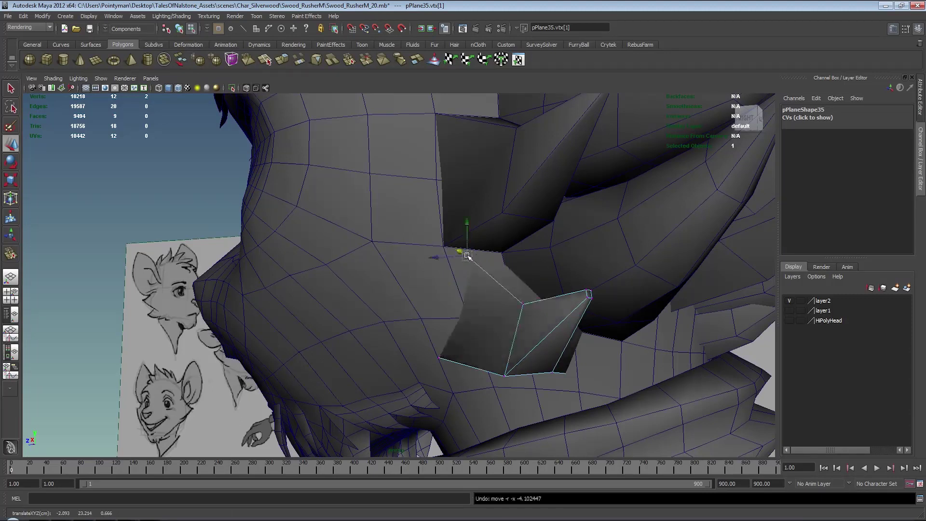
middle_drag(443, 252, 443, 246)
- Snap the lower front tuft's lower front base corner to the head and move its lower rear corner toward the mesh
drag(430, 348, 449, 369)
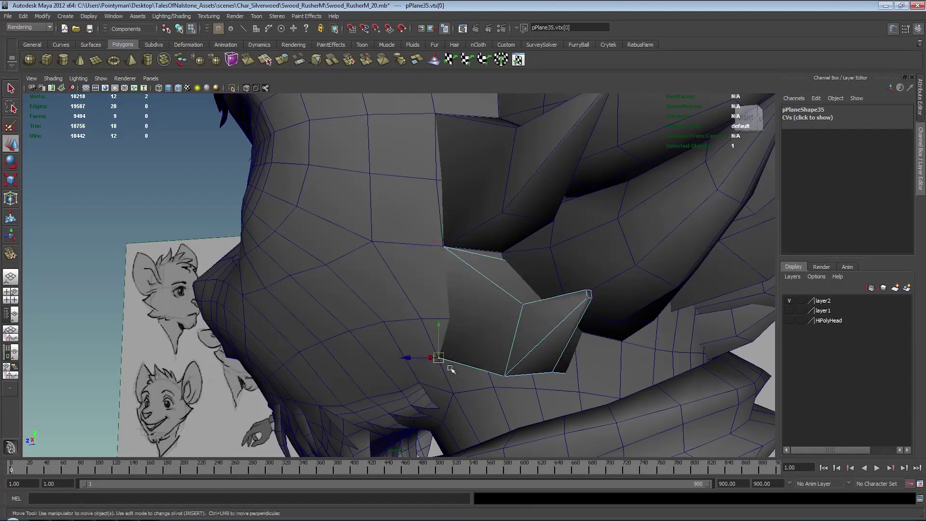
middle_drag(438, 358, 494, 388)
alt+drag(529, 338, 565, 323)
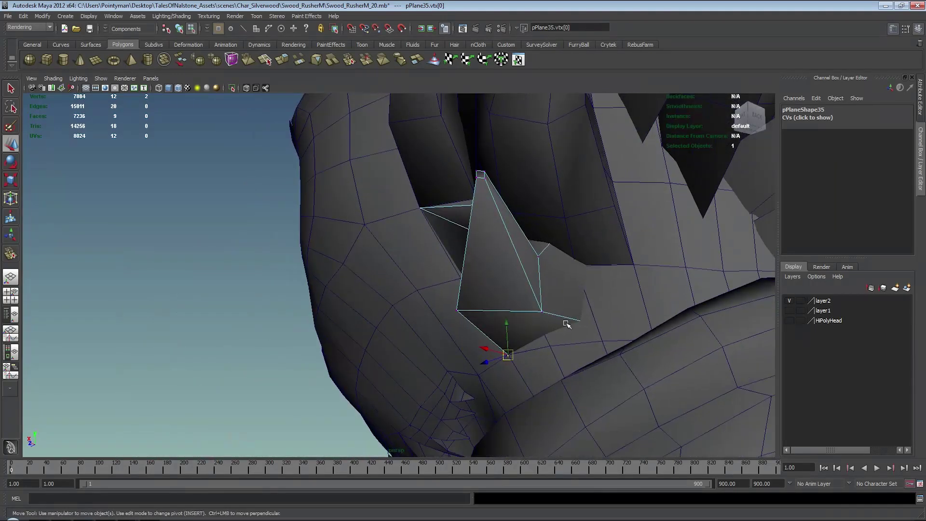
middle_drag(601, 341, 603, 342)
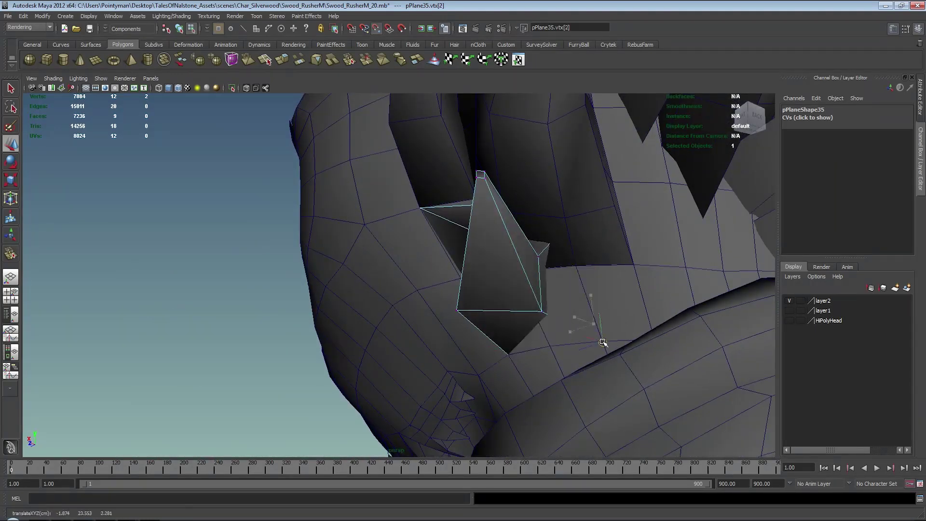
alt+drag(603, 343, 530, 289)
key(z)
key(4)
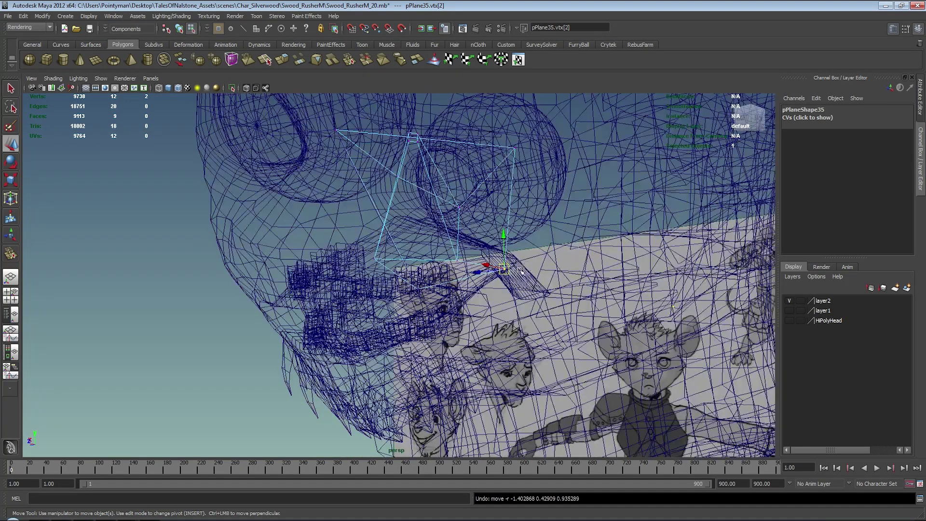
key(5)
middle_drag(512, 290, 511, 288)
- Snap the lower front tuft's upper rear base corner beneath the tuft above and its lower rear corner to a head vertex
alt+drag(512, 205, 513, 256)
key(4)
mouse_move(497, 192)
mouse_down()
mouse_move(547, 254)
mouse_move(529, 247)
mouse_up()
key(5)
mouse_move(511, 213)
alt+mouse_down()
mouse_move(516, 228)
mouse_move(511, 207)
mouse_move(501, 220)
alt+mouse_up()
middle_drag(530, 264, 509, 310)
alt+drag(509, 310, 437, 236)
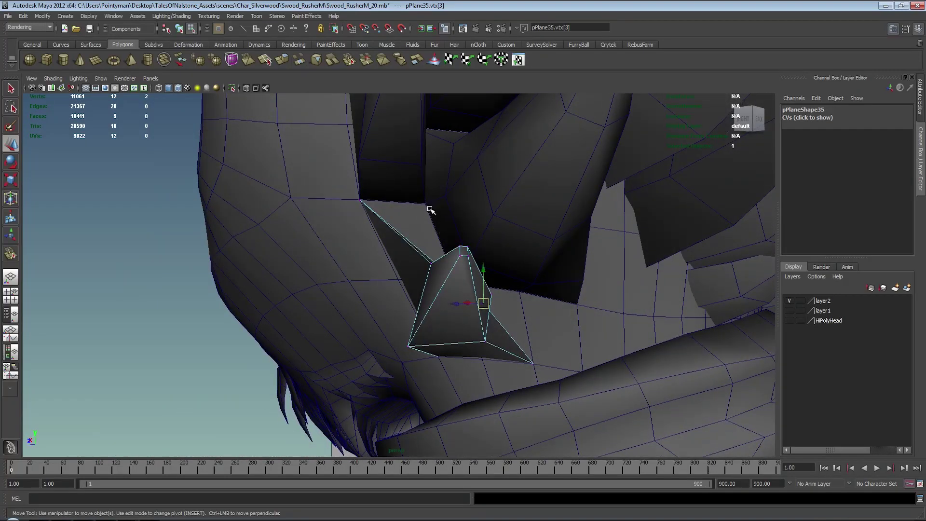
middle_drag(427, 207, 424, 204)
click(531, 362)
middle_drag(523, 366, 481, 356)
- Rotate and reposition the middle-section vertices of the lower front tuft to align them with its base
alt+drag(554, 310, 341, 289)
key(4)
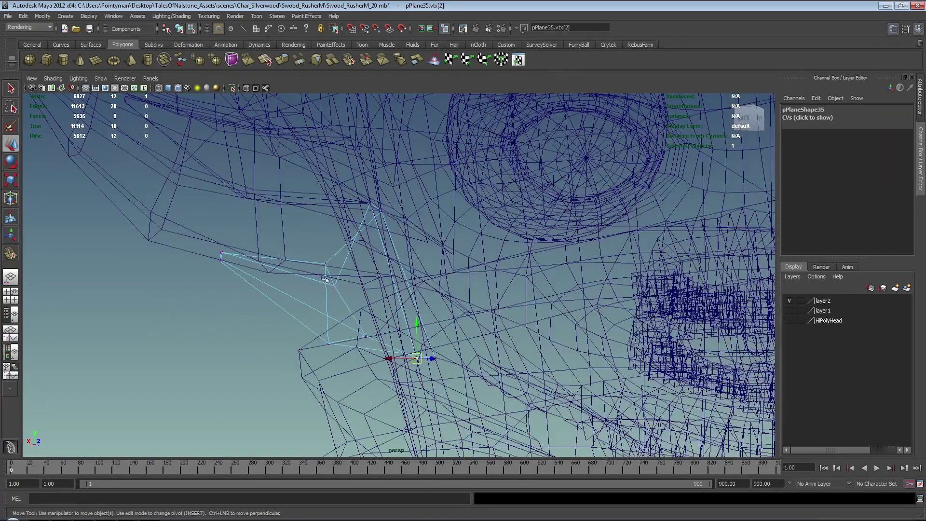
alt+drag(376, 339, 362, 324)
key(e)
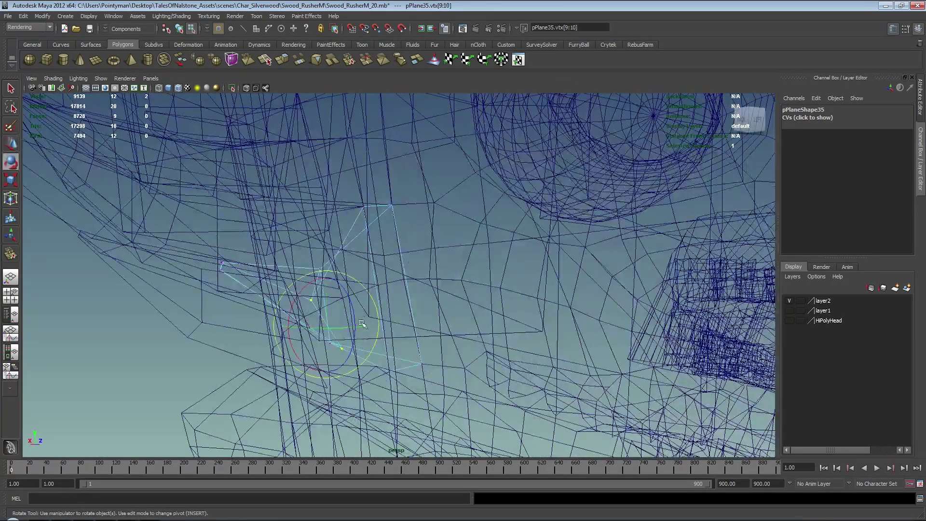
mouse_move(322, 361)
alt+mouse_down()
mouse_move(515, 322)
mouse_move(494, 302)
mouse_move(510, 307)
mouse_move(432, 292)
mouse_move(442, 280)
alt+mouse_up()
key(w)
key(5)
middle_drag(442, 279, 449, 308)
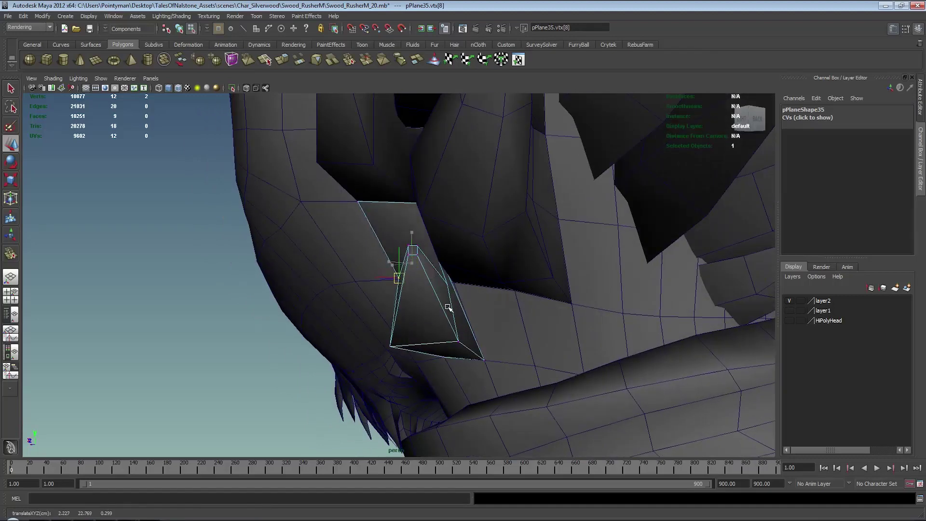
- Move the lower front tuft's tip vertices in the front view toward the reference outline
click(387, 348)
click(390, 349)
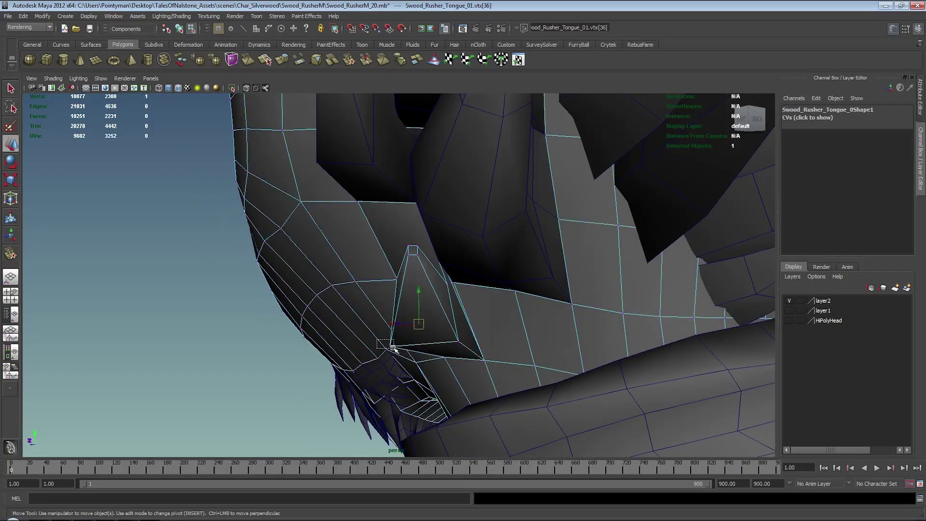
alt+drag(433, 346, 562, 331)
click(395, 335)
drag(524, 243, 617, 290)
alt+drag(617, 294, 564, 306)
key(space)
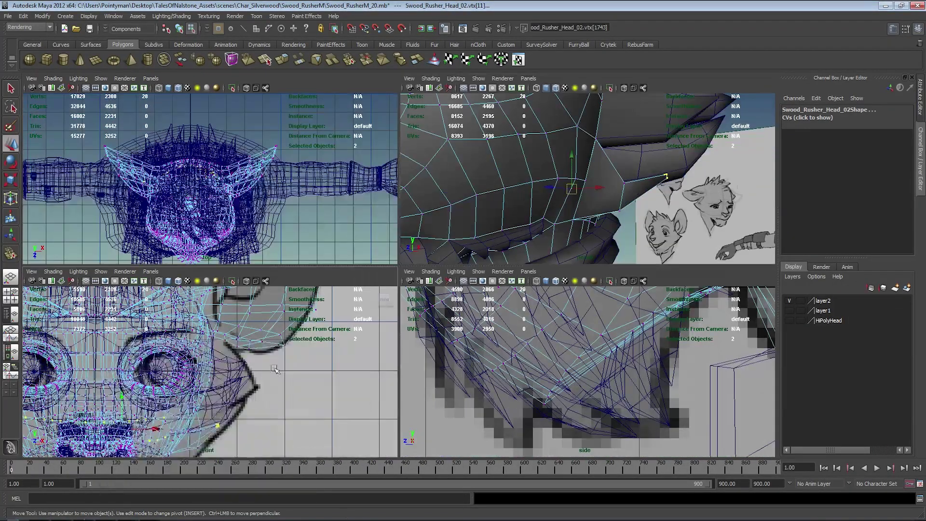
key(space)
alt+middle_drag(398, 387, 421, 329)
middle_drag(456, 354, 466, 349)
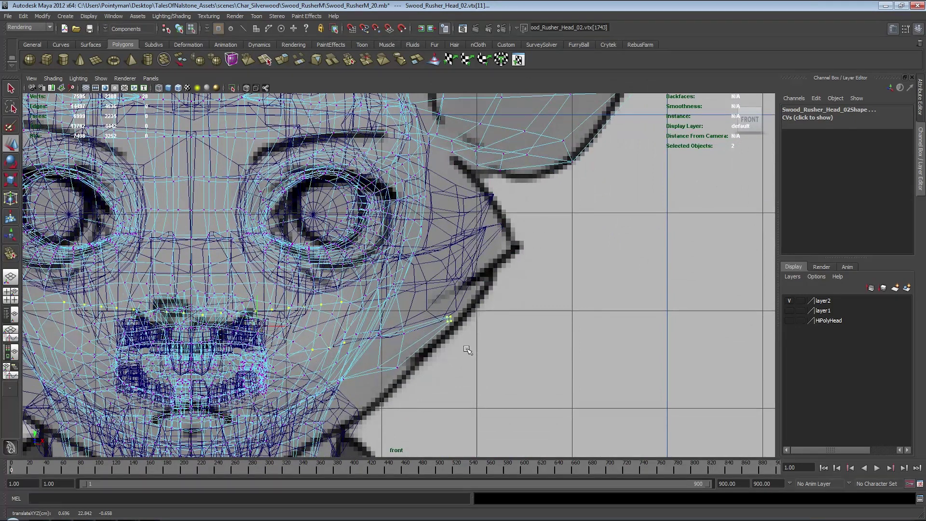
- Move and scale the middle-section vertices of the lower front tuft, then adjust the whole ring's orientation and position
drag(413, 325, 389, 378)
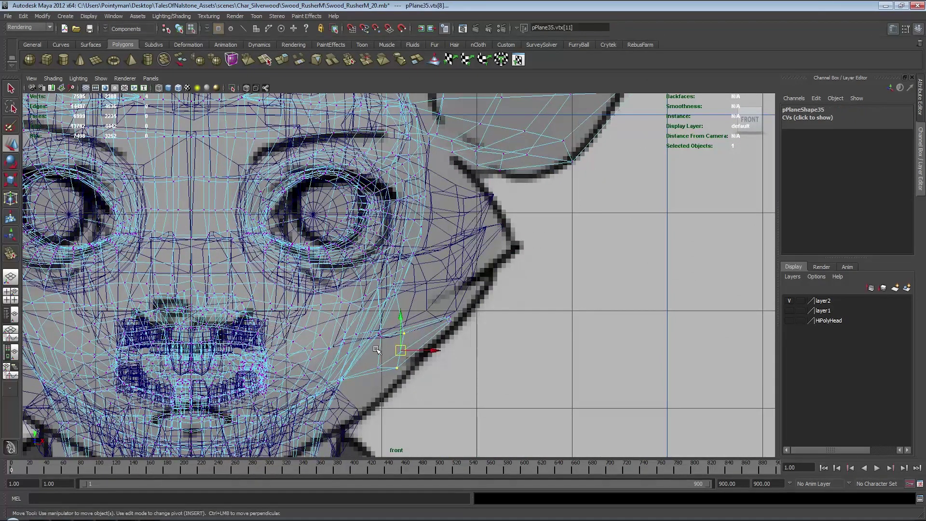
middle_drag(455, 348, 462, 342)
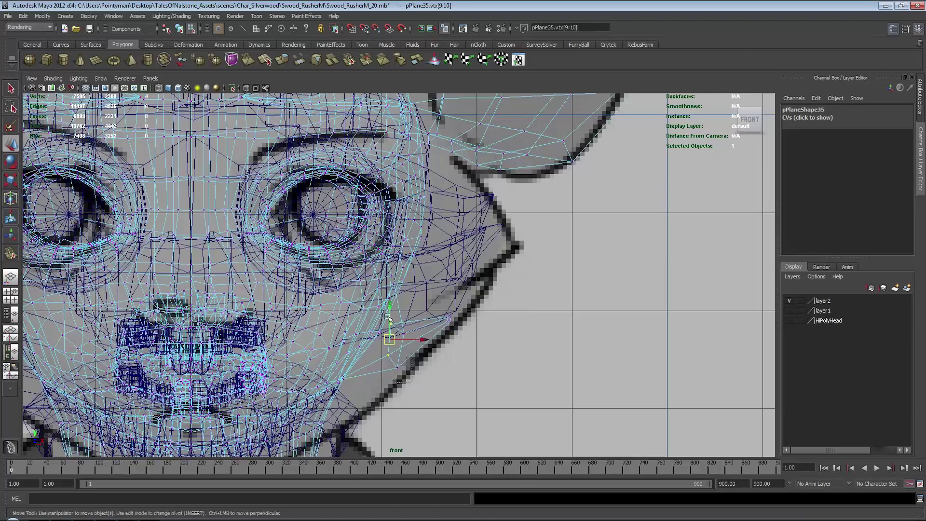
key(r)
key(shift+period)
key(5)
mouse_move(664, 189)
alt+mouse_down()
mouse_move(580, 233)
mouse_move(441, 241)
mouse_move(469, 238)
mouse_move(460, 344)
mouse_move(483, 317)
alt+mouse_up()
key(e)
key(w)
middle_drag(538, 311, 532, 294)
alt+drag(532, 295, 541, 275)
- Reposition the lower rear vertex of the tuft's middle section closer to the base edge
key(space)
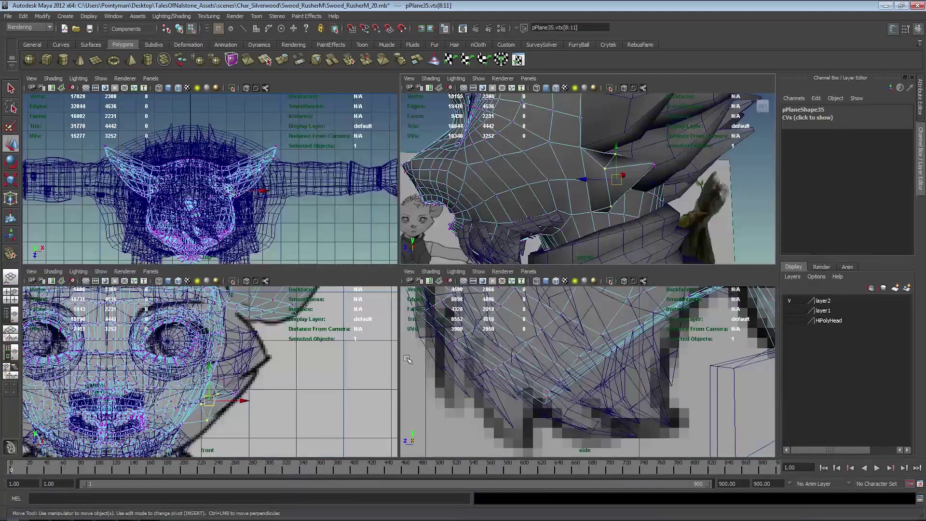
key(space)
mouse_move(484, 285)
alt+mouse_down()
mouse_move(484, 302)
mouse_move(466, 288)
mouse_move(488, 295)
alt+mouse_up()
right_click(466, 288)
middle_drag(515, 293, 509, 320)
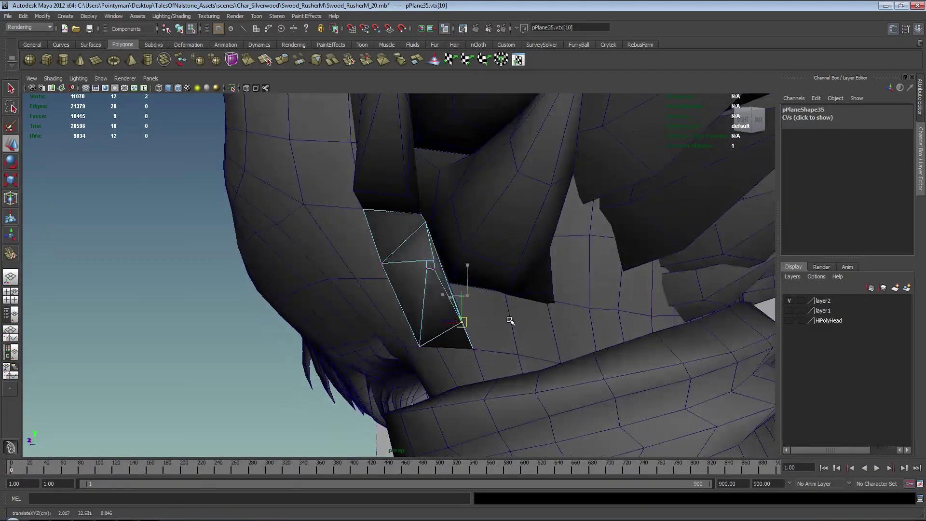
- Select the lower front tuft's four tip vertices and rotate them
drag(421, 252, 447, 316)
key(e)
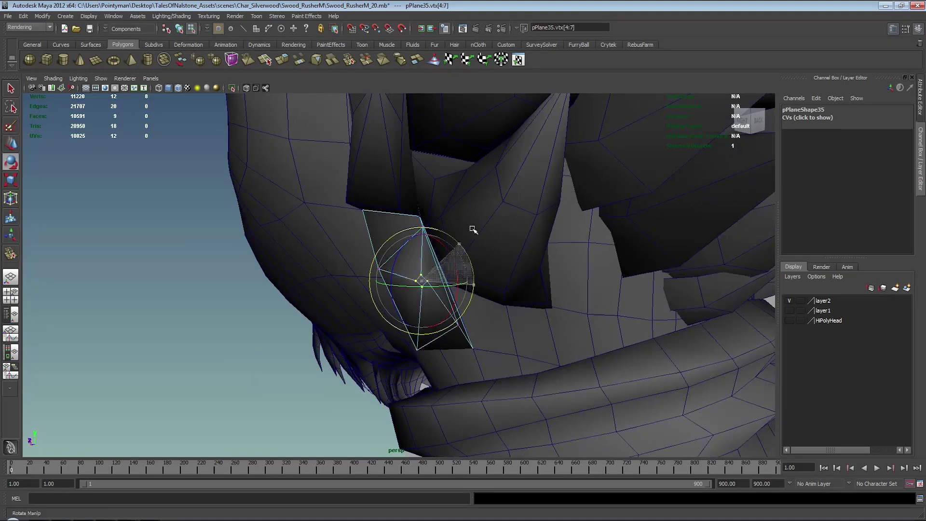
key(w)
- Move the upper and lower front vertices of the tuft's middle section to smooth its silhouette
alt+drag(517, 263, 404, 266)
alt+drag(525, 276, 590, 274)
middle_drag(590, 275, 596, 256)
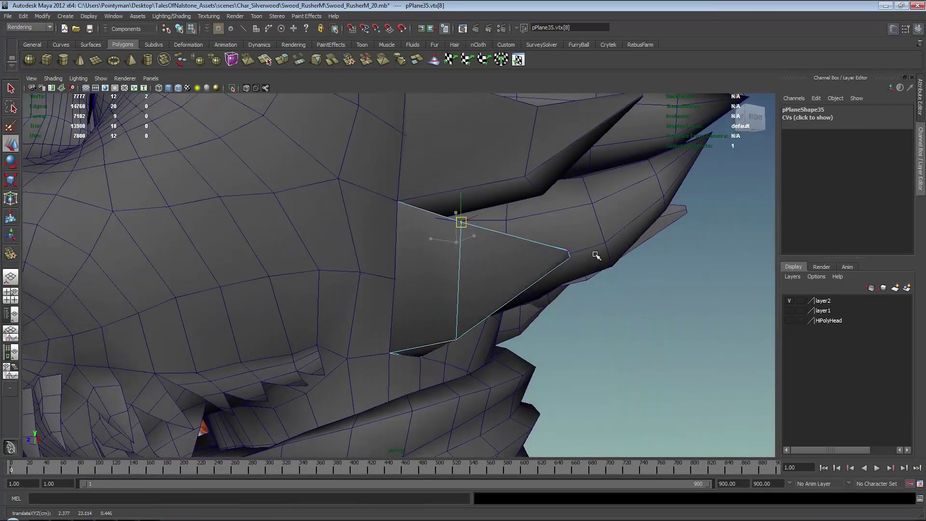
click(456, 340)
alt+drag(455, 340, 465, 320)
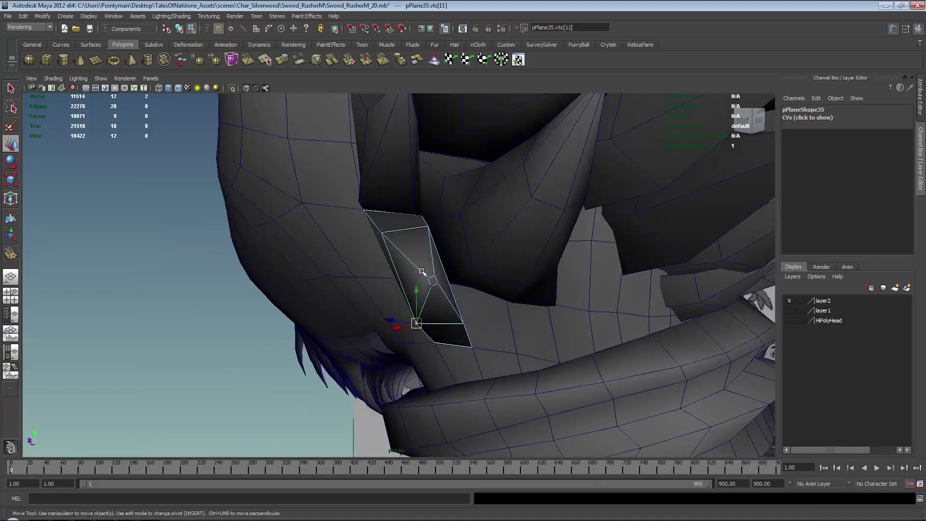
- Insert two crosswise edge loops in the lower front tuft, one near the tip and one near the base
alt+drag(443, 290, 554, 270)
shift+right_drag(554, 270, 496, 250)
click(496, 250)
click(415, 222)
- Scale the edge loop nearest the tuft's base up slightly, to about 1.035
alt+drag(415, 223, 476, 256)
key(w)
key(r)
middle_drag(505, 244, 508, 243)
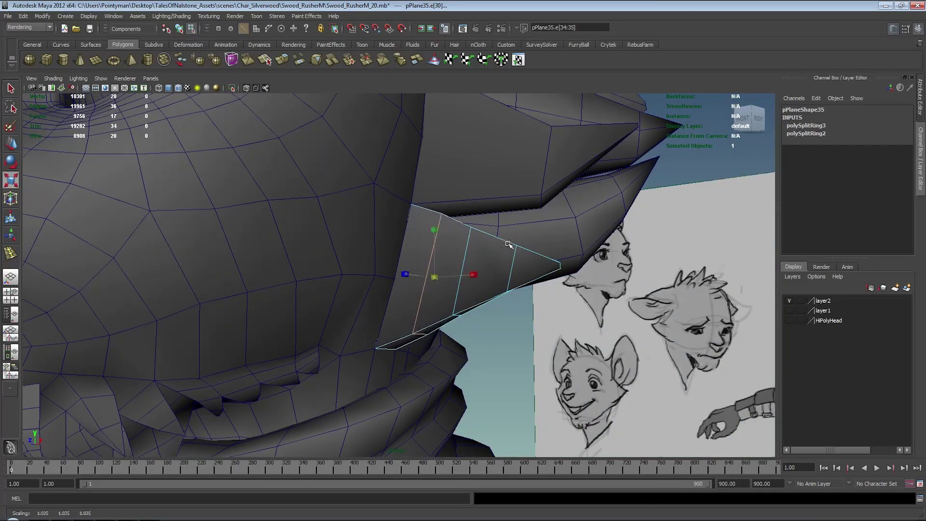
- Scale the tuft's middle edge loop down to about 0.93 and reposition it and the loop near the tip
double_click(468, 238)
key(w)
alt+drag(598, 246, 589, 270)
mouse_move(589, 270)
middle_down()
mouse_move(598, 269)
mouse_move(591, 271)
middle_up()
key(r)
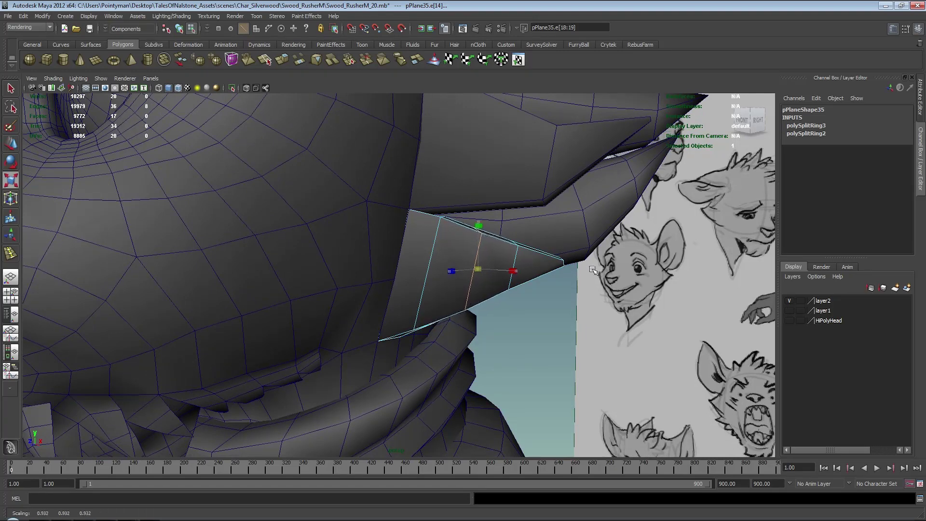
key(w)
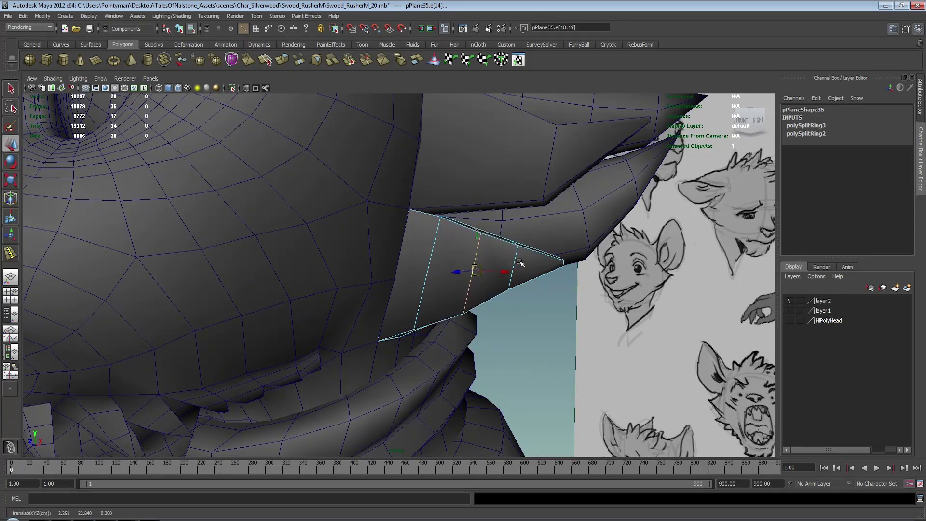
double_click(514, 256)
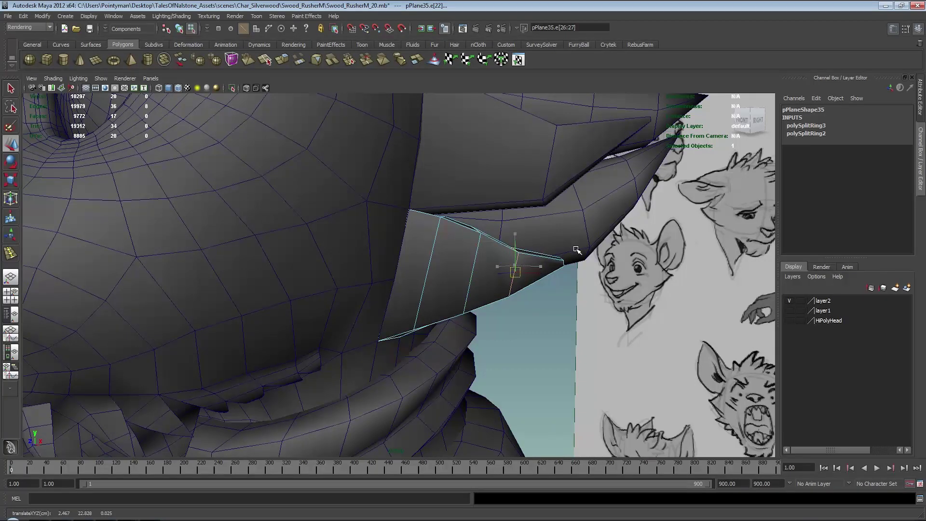
alt+drag(578, 248, 575, 243)
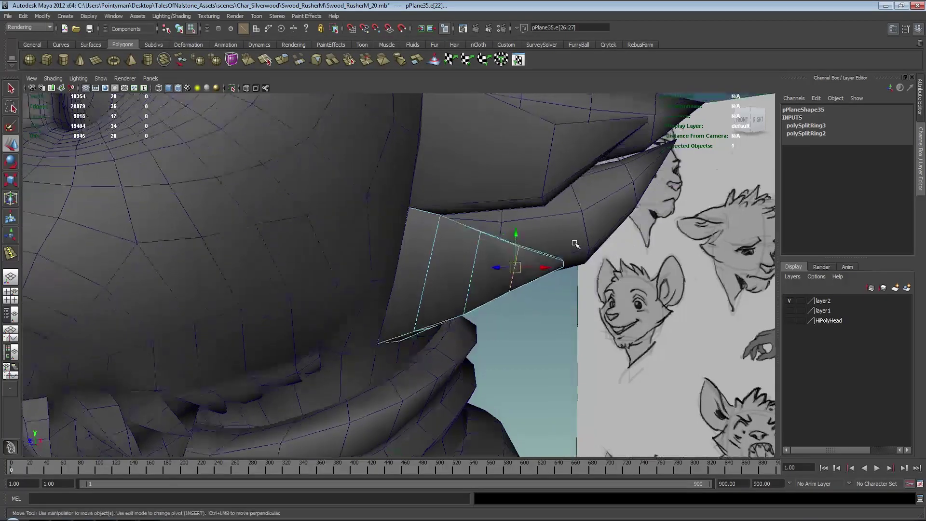
- Merge the four vertices at the lower front tuft's tip into one point and reposition it
right_drag(558, 260, 527, 251)
drag(533, 247, 569, 281)
alt+drag(569, 281, 540, 280)
alt+right_drag(540, 280, 618, 288)
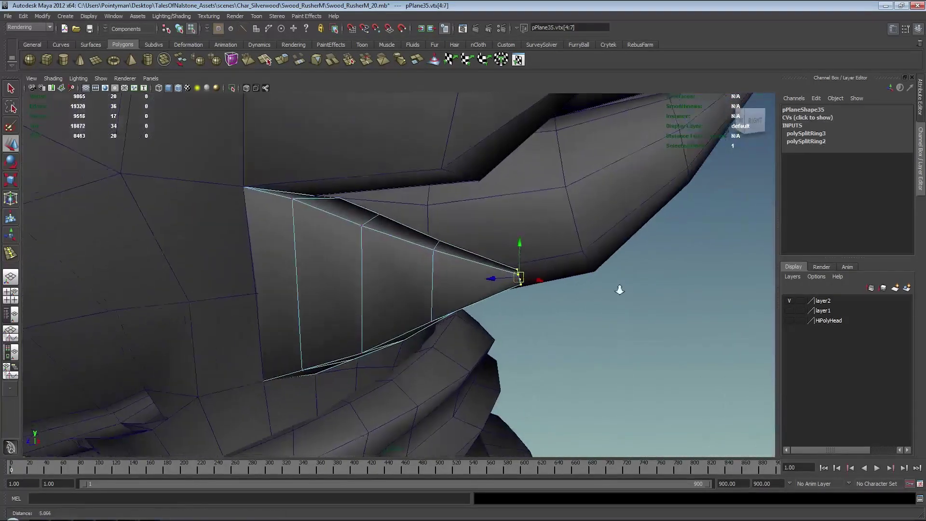
alt+drag(617, 287, 544, 282)
shift+right_click(461, 264)
click(418, 264)
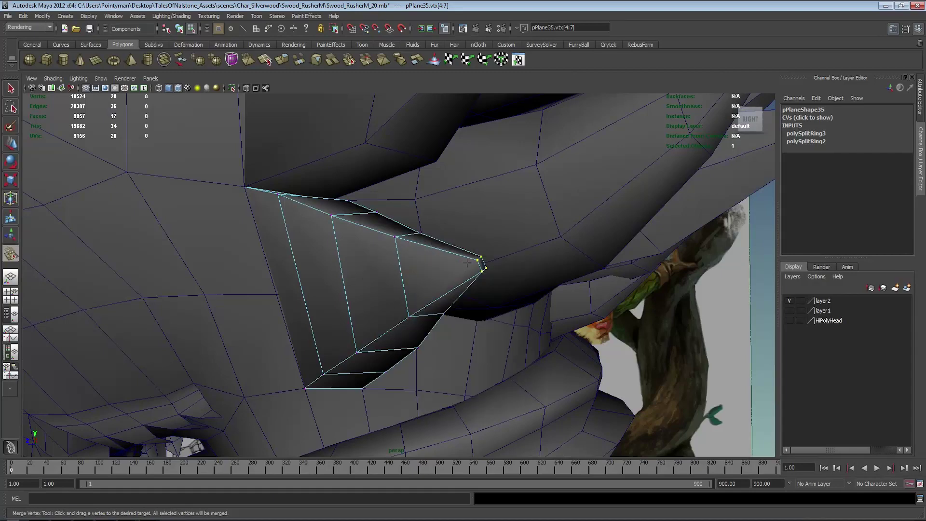
click(483, 266)
alt+drag(465, 252, 610, 299)
key(w)
middle_drag(611, 300, 621, 278)
- Adjust the upper and lower vertices of the tuft's middle loop to refine its curve
alt+right_drag(621, 279, 494, 274)
drag(465, 243, 406, 322)
mouse_move(476, 320)
alt+mouse_down()
mouse_move(451, 316)
mouse_move(485, 320)
mouse_move(489, 337)
mouse_move(425, 279)
alt+mouse_up()
key(r)
key(4)
drag(434, 237, 411, 262)
alt+drag(407, 265, 438, 290)
key(w)
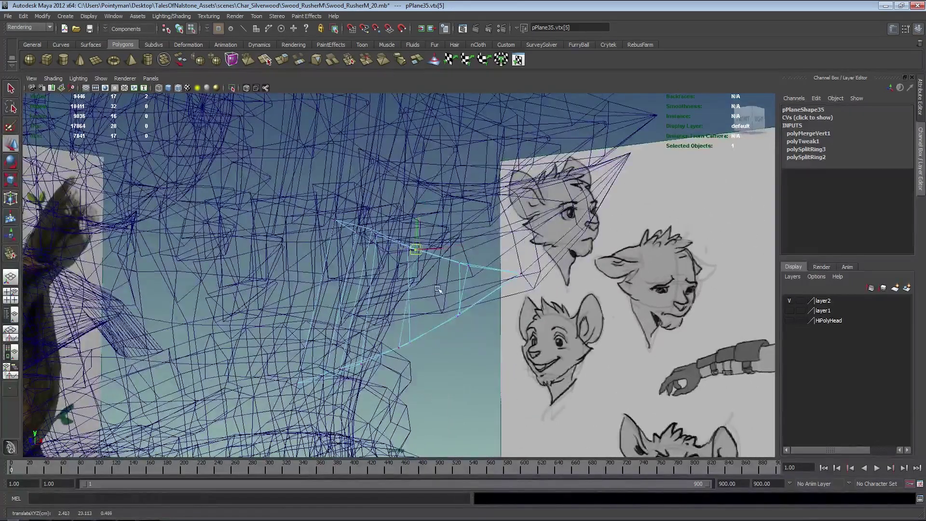
click(399, 346)
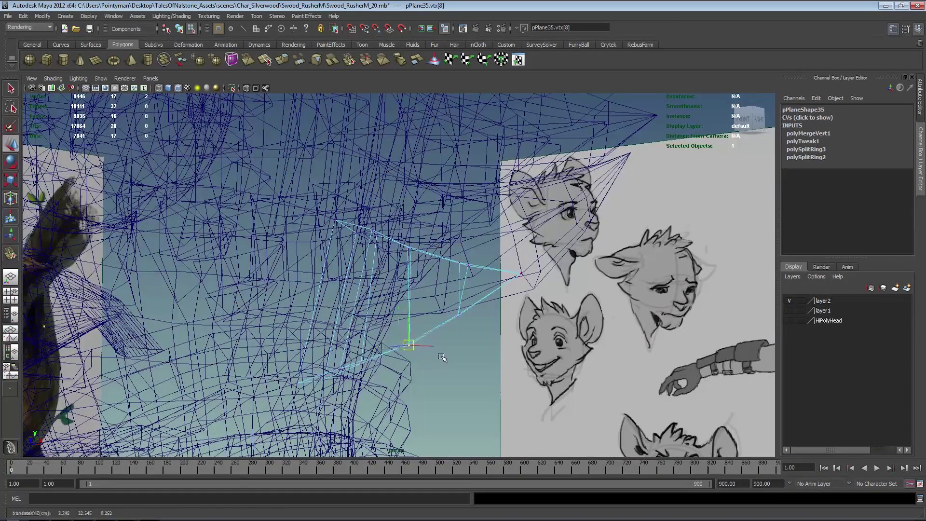
- Select the lower front tuft's middle edge loop and reposition its lower vertices to refine the underside curve
drag(396, 369, 396, 369)
alt+drag(404, 366, 437, 353)
key(r)
key(5)
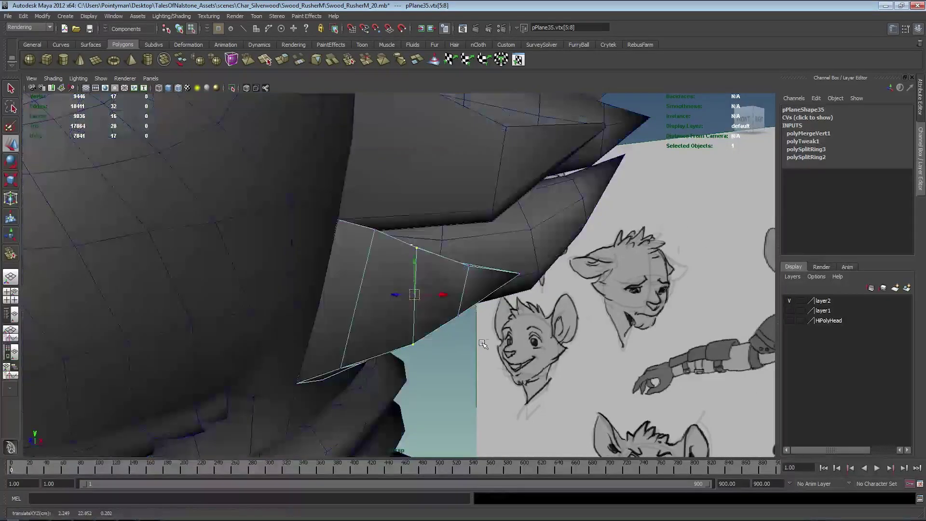
key(w)
key(4)
alt+drag(506, 331, 354, 308)
middle_drag(402, 340, 428, 334)
- Reposition the upper vertices of the lower front tuft's base and middle edge loops to smooth its top edge
drag(375, 246, 391, 223)
alt+drag(458, 275, 411, 265)
key(5)
alt+drag(473, 342, 542, 333)
key(4)
middle_drag(402, 267, 401, 278)
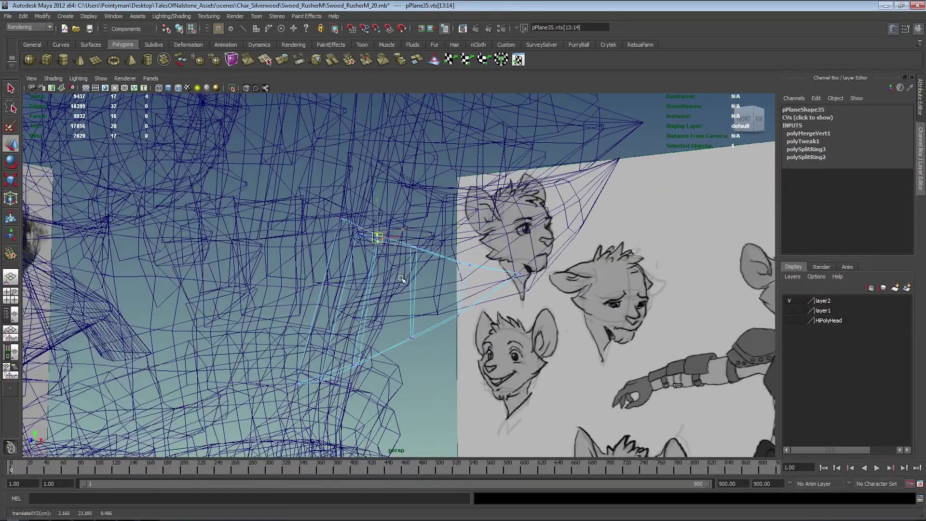
drag(403, 235, 426, 262)
middle_drag(418, 277, 419, 280)
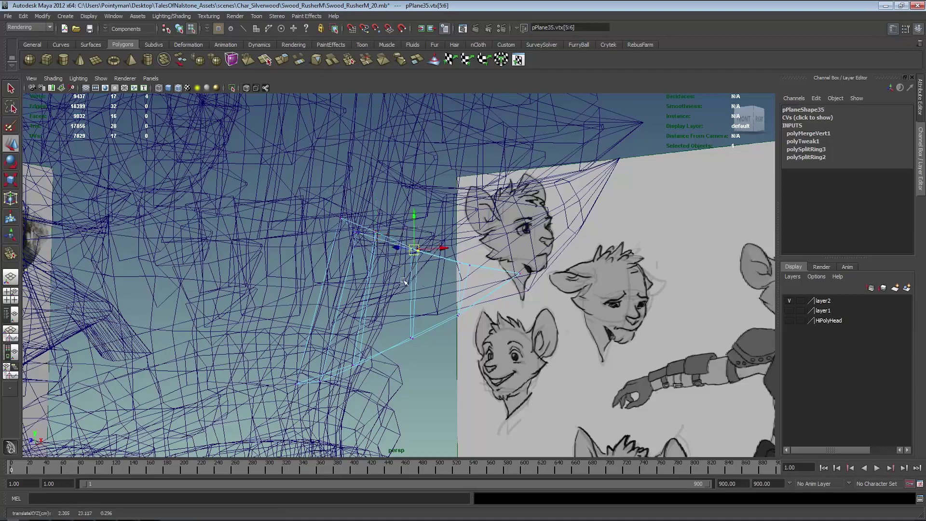
drag(364, 220, 387, 247)
middle_drag(382, 272, 383, 275)
- Select the larger tuft behind the two front tufts and reposition its base corner vertex beside the neighbouring tuft
key(5)
alt+right_drag(382, 275, 389, 300)
mouse_move(389, 300)
alt+mouse_down()
mouse_move(448, 310)
mouse_move(406, 304)
mouse_move(385, 282)
alt+mouse_up()
key(F8)
click(529, 318)
alt+right_drag(384, 282, 409, 241)
click(413, 225)
alt+drag(413, 225, 359, 289)
alt+right_drag(359, 289, 350, 270)
alt+drag(367, 279, 406, 303)
click(405, 304)
alt+right_drag(339, 296, 315, 272)
key(w)
drag(317, 270, 381, 300)
click(331, 287)
mouse_move(382, 300)
alt+mouse_down()
mouse_move(395, 302)
mouse_move(387, 296)
mouse_move(399, 264)
mouse_move(433, 296)
mouse_move(384, 293)
alt+mouse_up()
alt+right_drag(384, 293, 425, 312)
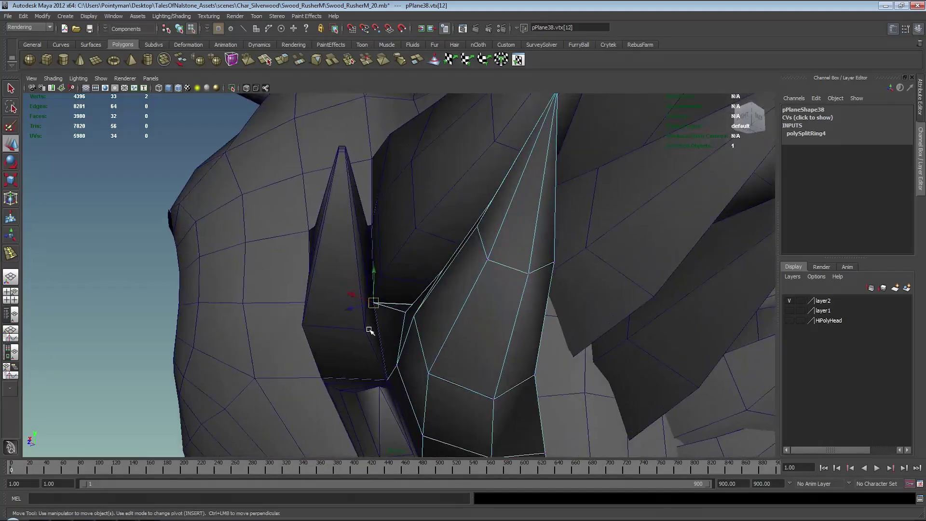
alt+drag(423, 295, 448, 292)
alt+right_drag(448, 291, 316, 313)
- Examine how the larger rear tuft's base meets the head from behind, the side and the front
click(124, 275)
alt+drag(430, 280, 387, 263)
mouse_move(372, 203)
alt+mouse_down()
mouse_move(438, 213)
mouse_move(393, 204)
mouse_move(366, 213)
mouse_move(533, 380)
alt+mouse_up()
alt+drag(435, 331, 361, 291)
drag(447, 316, 418, 300)
alt+right_drag(455, 242, 460, 241)
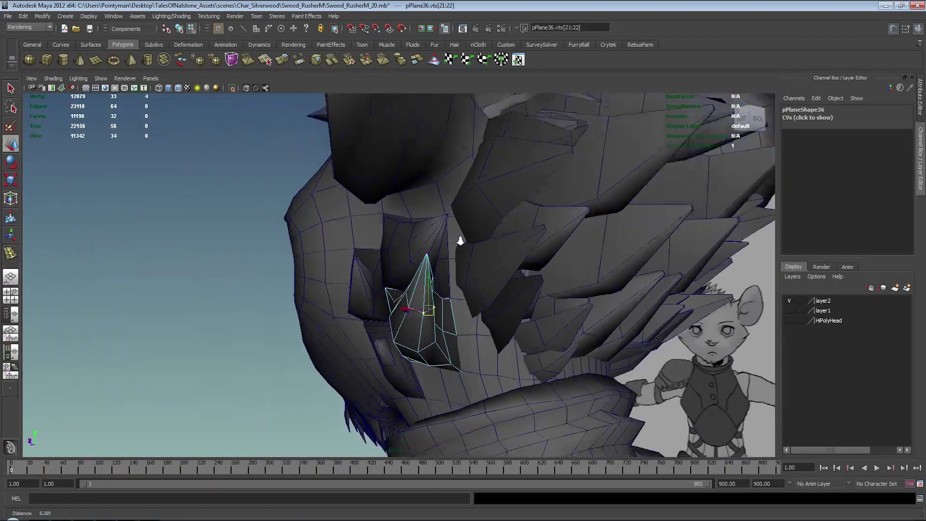
alt+drag(460, 240, 459, 231)
alt+drag(495, 191, 502, 140)
alt+drag(419, 232, 338, 229)
alt+drag(323, 304, 309, 236)
alt+middle_drag(475, 348, 482, 273)
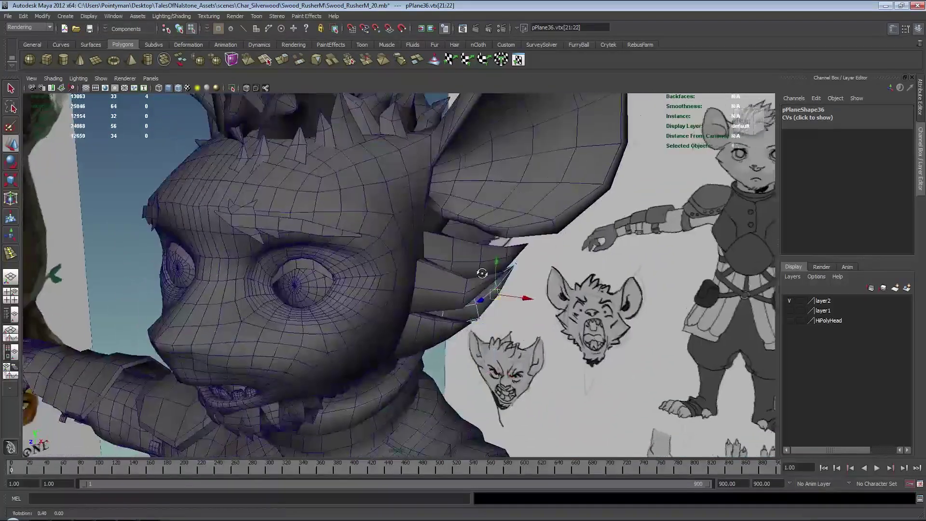
alt+drag(482, 273, 398, 247)
alt+right_drag(399, 248, 501, 289)
alt+middle_drag(501, 290, 504, 259)
alt+drag(504, 260, 475, 278)
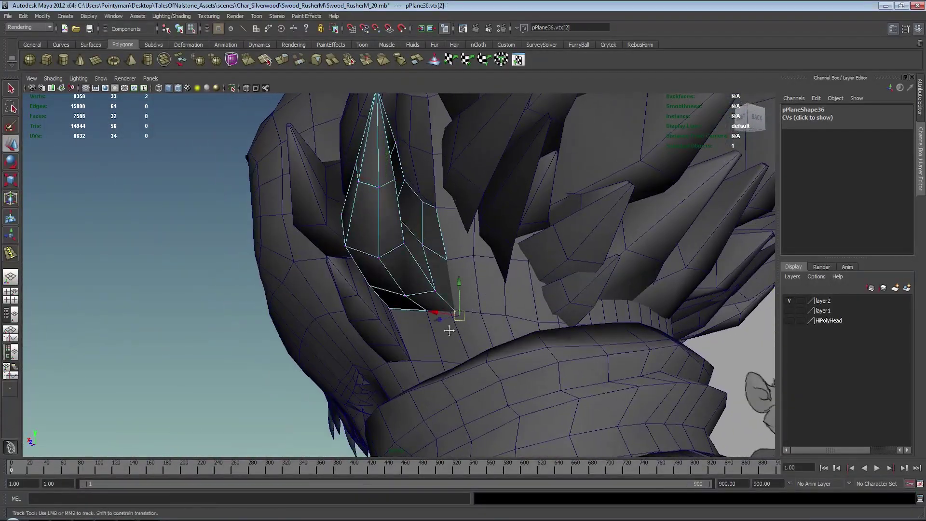
- Adjust the vertices at the larger tuft's lower base corner against the head, undoing the misplaced vertex move
alt+right_drag(449, 330, 502, 325)
drag(469, 322, 460, 263)
click(457, 263)
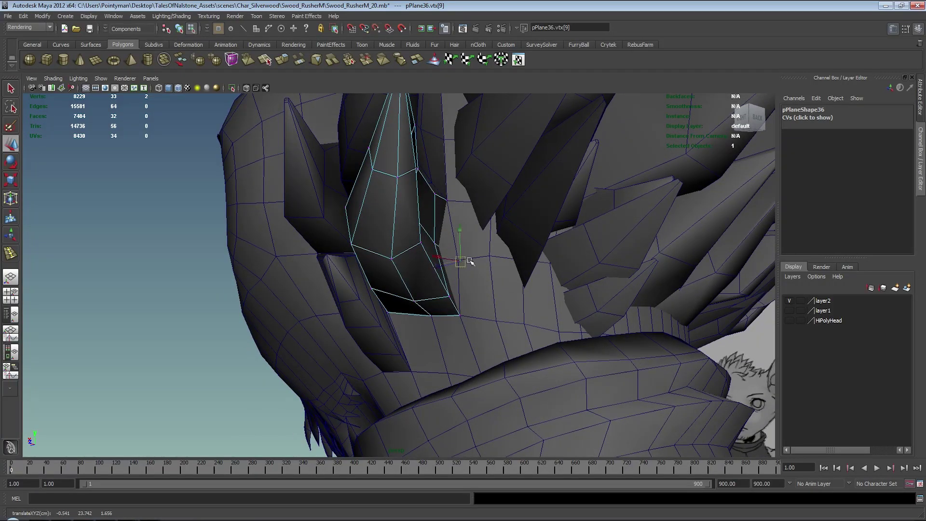
key(ctrl+z)
click(447, 294)
alt+drag(468, 296, 503, 300)
drag(433, 304, 442, 306)
click(430, 303)
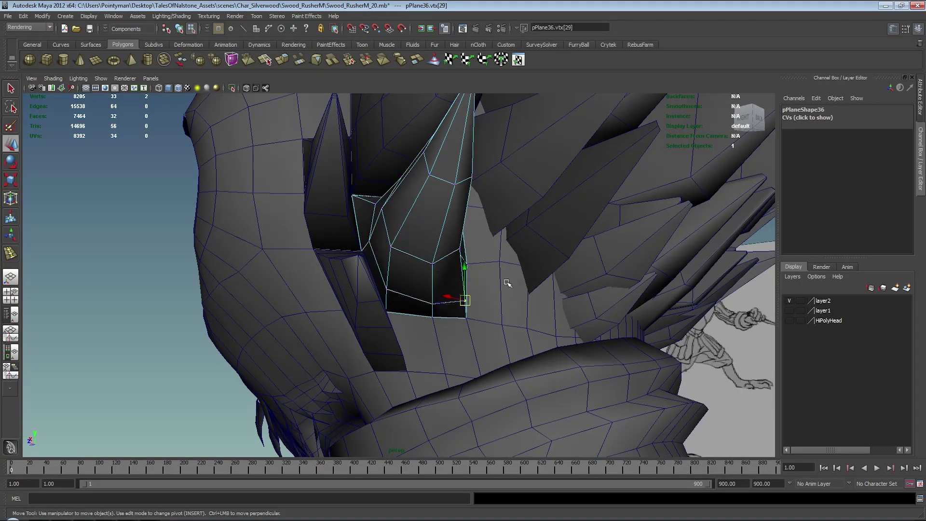
- Leave vertex editing and combine the four front cheek tufts into one mesh
alt+drag(523, 264, 394, 239)
click(628, 185)
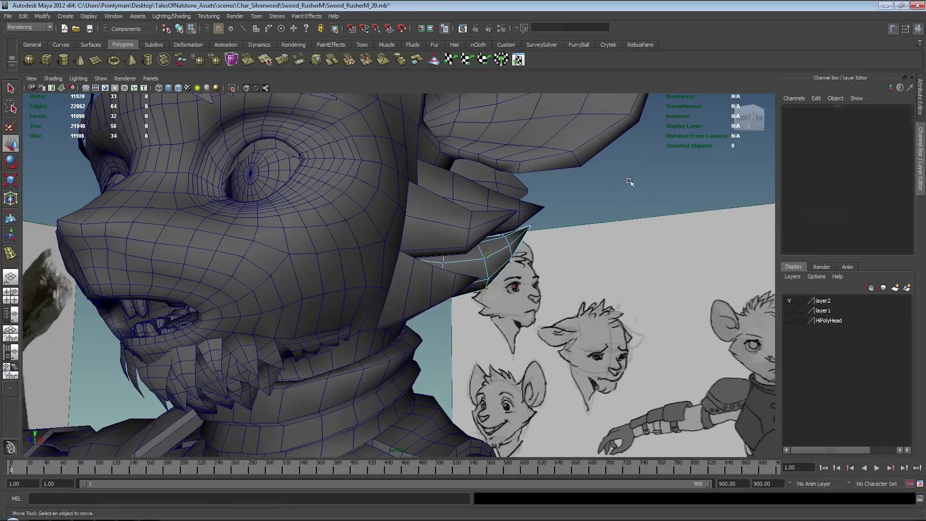
key(F8)
click(627, 183)
alt+drag(492, 250, 435, 253)
click(436, 253)
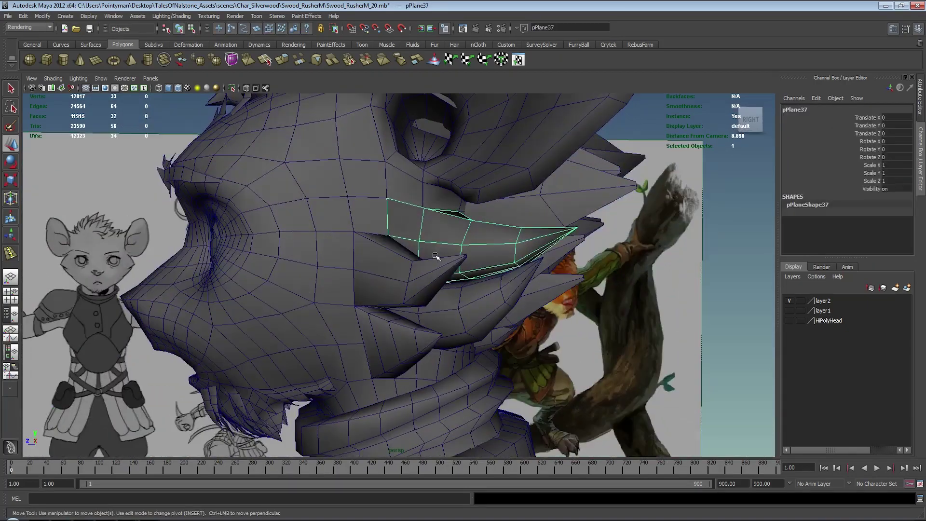
click(407, 264)
click(490, 310)
click(400, 336)
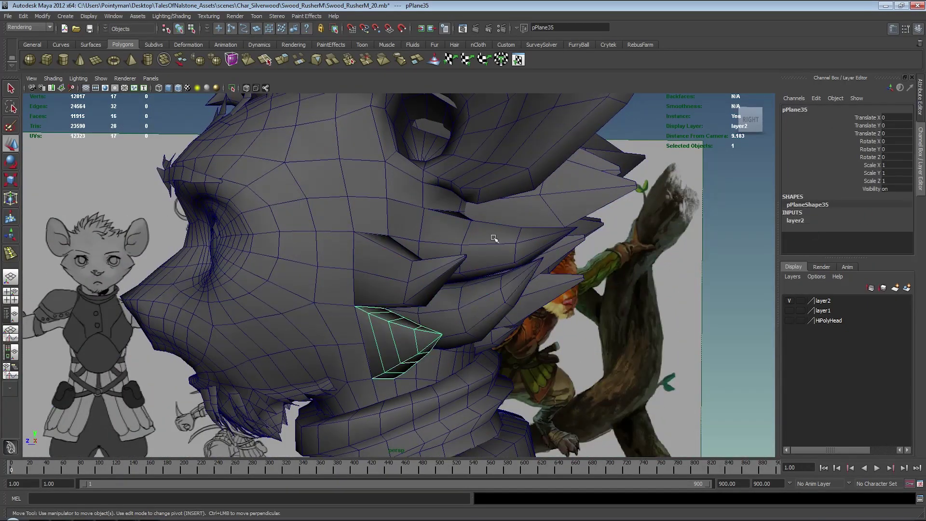
click(443, 242)
shift+click(397, 271)
shift+click(489, 305)
shift+click(408, 334)
alt+drag(424, 324, 344, 224)
shift+right_click(455, 211)
click(455, 253)
click(136, 224)
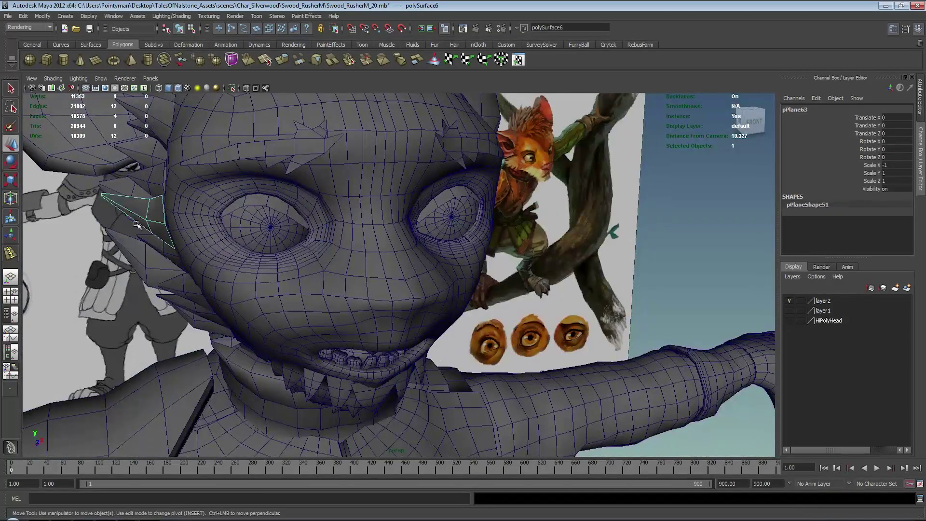
alt+drag(137, 224, 182, 227)
click(182, 225)
click(182, 188)
alt+drag(182, 188, 337, 241)
click(438, 206)
scroll(337, 241, down, 4)
middle_drag(338, 241, 392, 183)
key(ctrl+z)
- Insert an edge loop running lengthwise along the middle of the lowest front tuft
alt+drag(393, 182, 242, 203)
alt+right_drag(380, 203, 485, 204)
alt+drag(485, 204, 453, 210)
alt+right_drag(299, 224, 381, 228)
alt+middle_drag(382, 227, 381, 233)
alt+drag(382, 232, 405, 242)
shift+right_drag(382, 239, 338, 250)
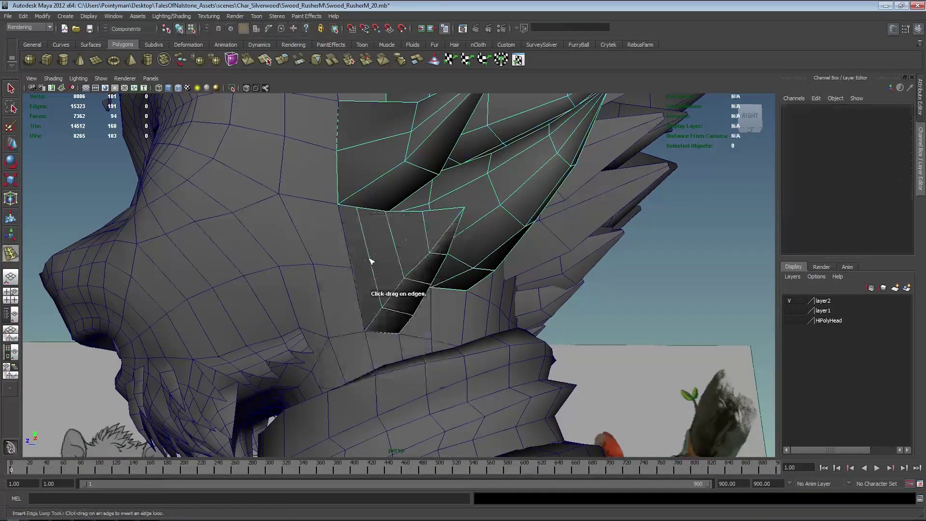
click(370, 261)
alt+drag(372, 256, 440, 244)
key(w)
- Split the end faces on both sides of the lowest front tuft to extend the lengthwise loop to its tip
shift+right_drag(427, 238, 465, 238)
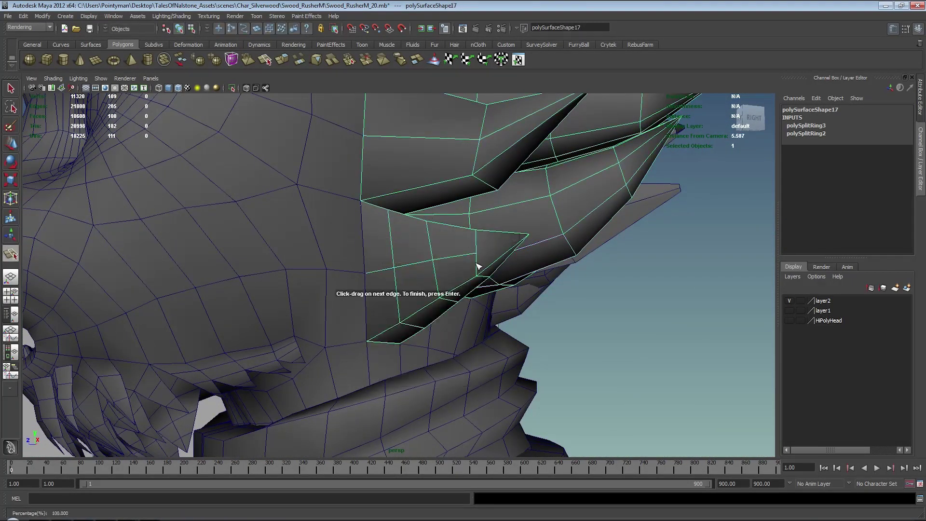
alt+drag(491, 238, 470, 253)
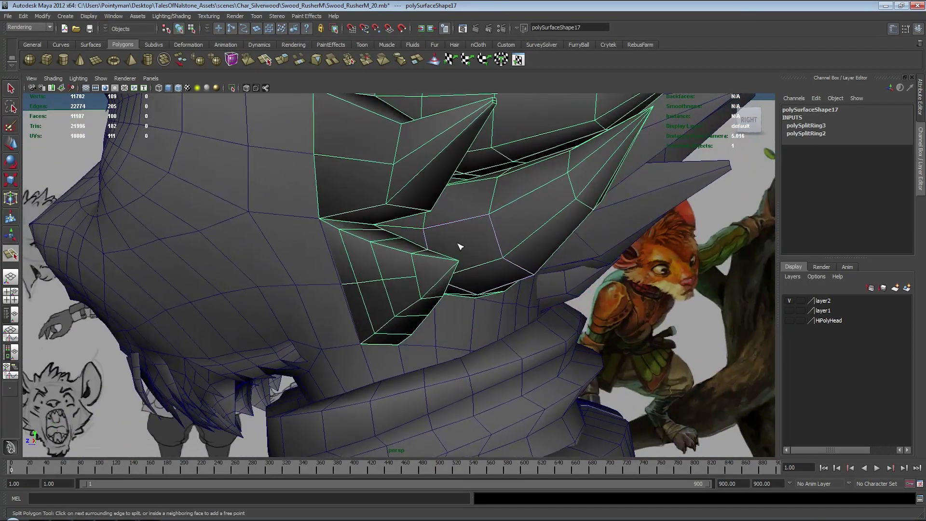
key(Return)
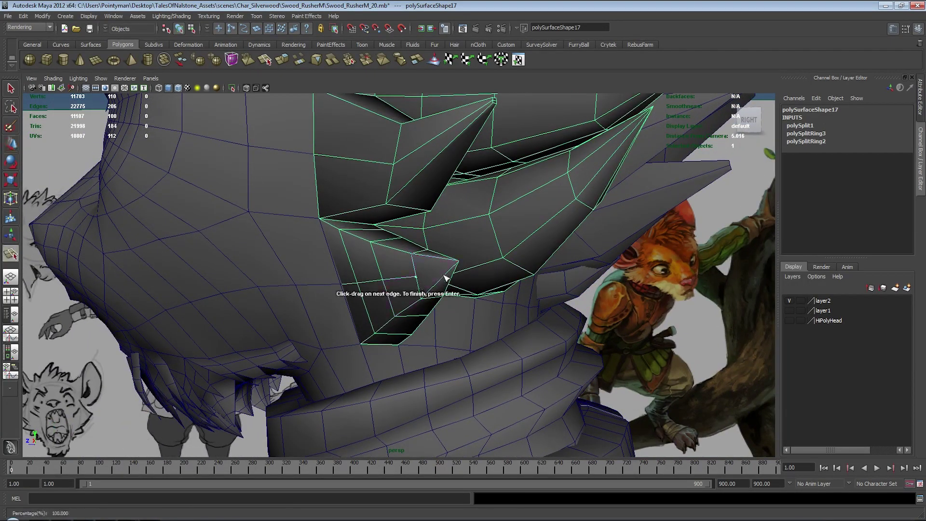
alt+drag(464, 272, 323, 270)
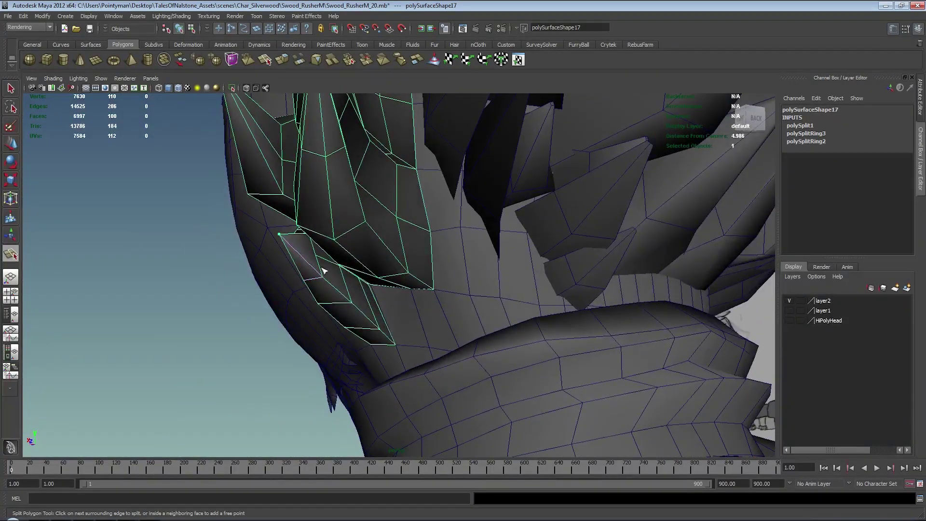
key(w)
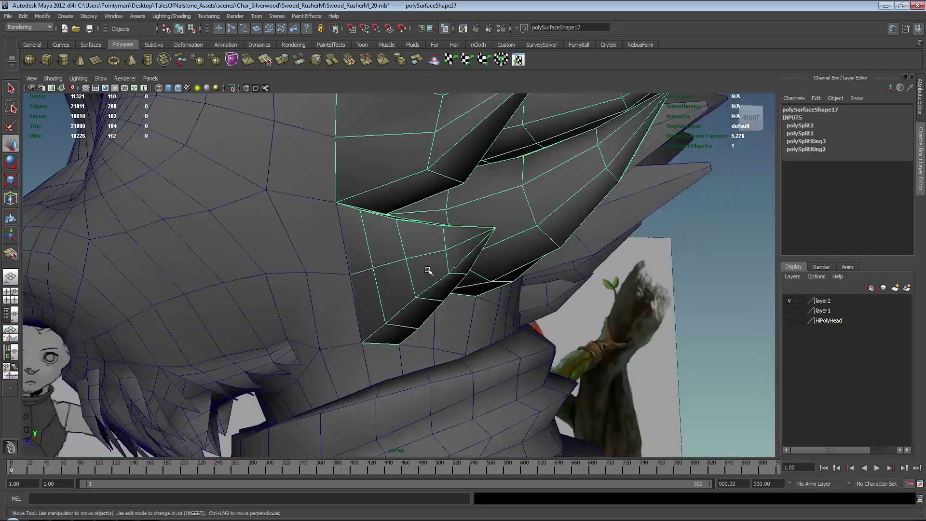
- Adjust the vertices along the lowest front tuft's new lengthwise edge, starting at its base on the head
alt+drag(424, 269, 443, 246)
key(F8)
right_drag(385, 264, 354, 263)
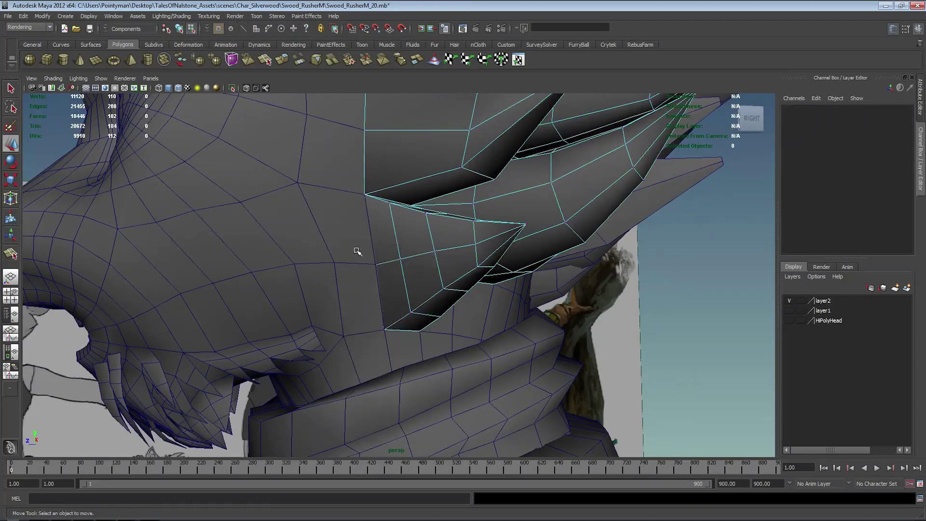
drag(359, 251, 382, 281)
alt+right_drag(386, 280, 495, 273)
drag(365, 260, 486, 256)
alt+drag(373, 274, 363, 251)
scroll(371, 274, up, 4)
alt+right_drag(509, 247, 326, 244)
alt+drag(327, 244, 430, 256)
alt+right_drag(430, 256, 379, 255)
alt+drag(543, 255, 418, 215)
- Insert two edge loops across the upper front tuft, one near its base and one near its tip
shift+right_drag(413, 219, 374, 233)
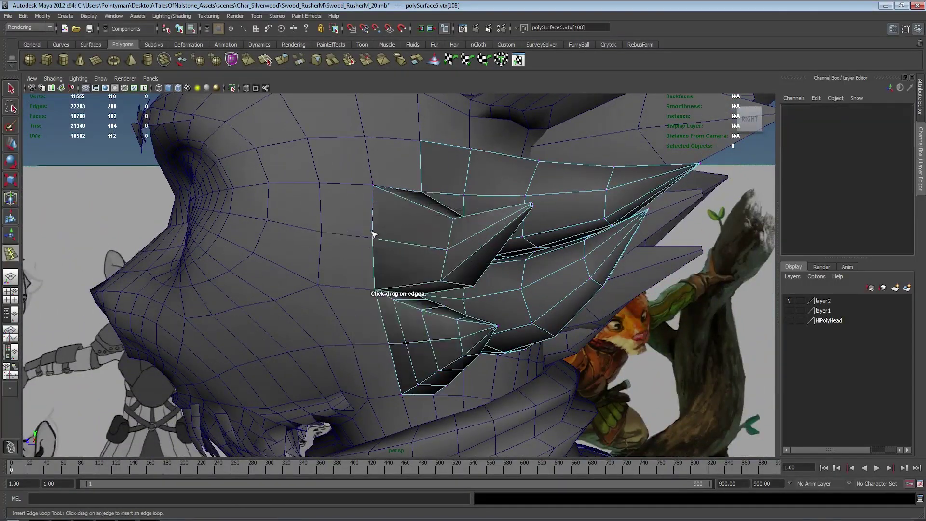
click(418, 203)
click(488, 212)
- Reposition the upper front tuft's new base-side edge loop to curve the tuft outward
alt+drag(489, 213, 562, 213)
key(w)
key(r)
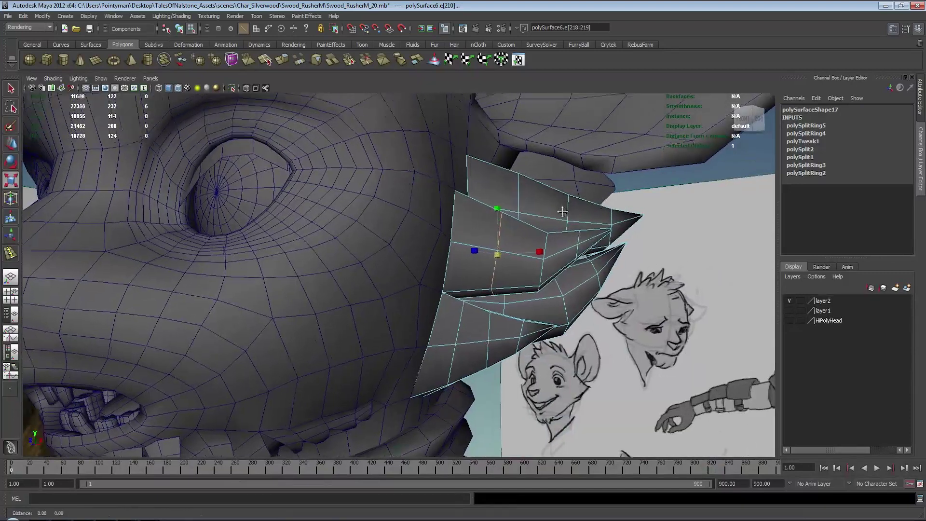
alt+middle_drag(562, 213, 548, 224)
alt+drag(548, 224, 564, 227)
key(w)
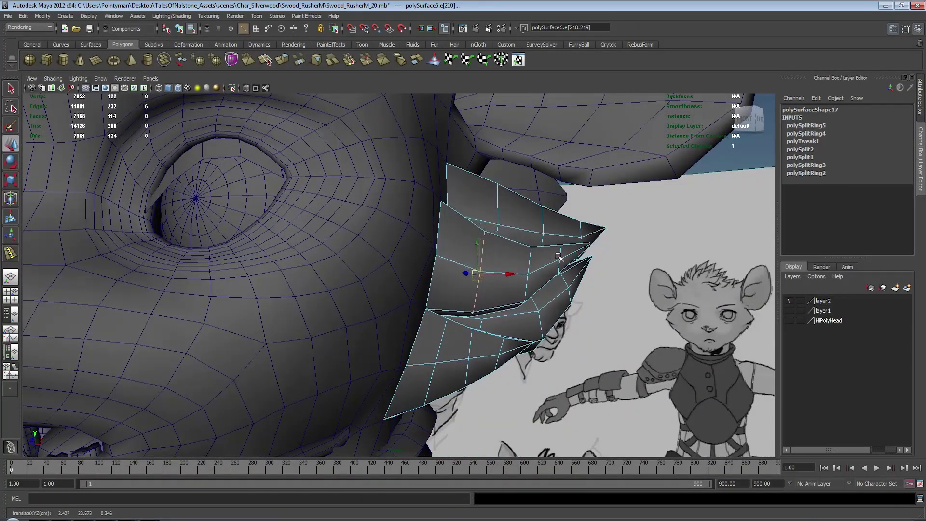
- Rotate and reposition the upper front tuft's middle edge and the loop near its tip to follow the curve
click(530, 259)
key(e)
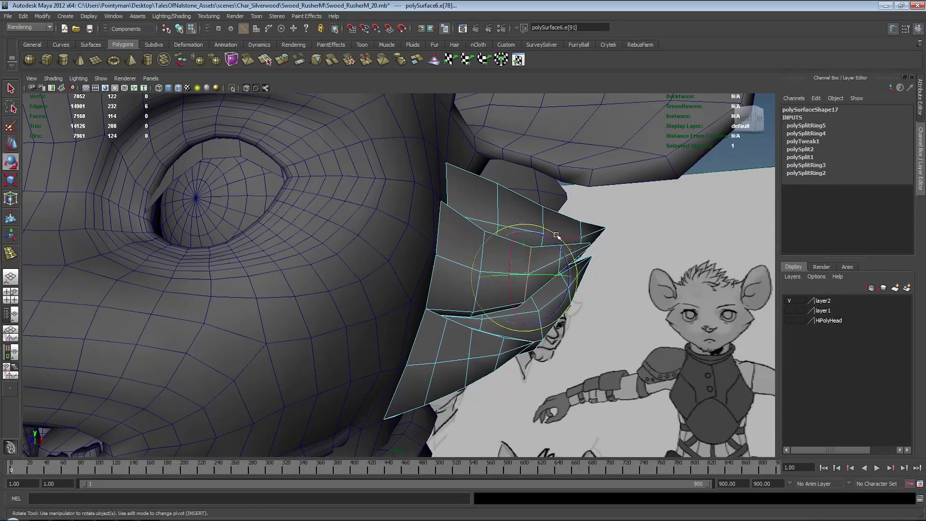
key(w)
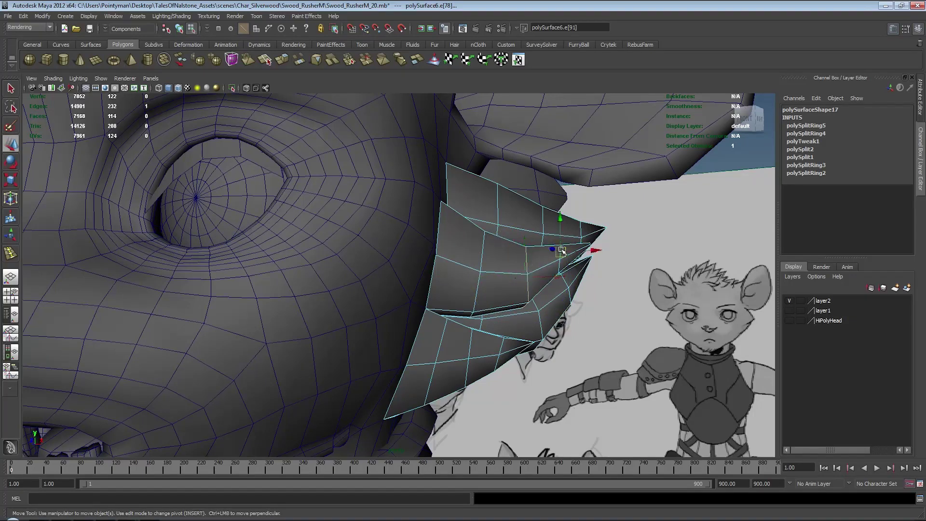
double_click(580, 232)
key(e)
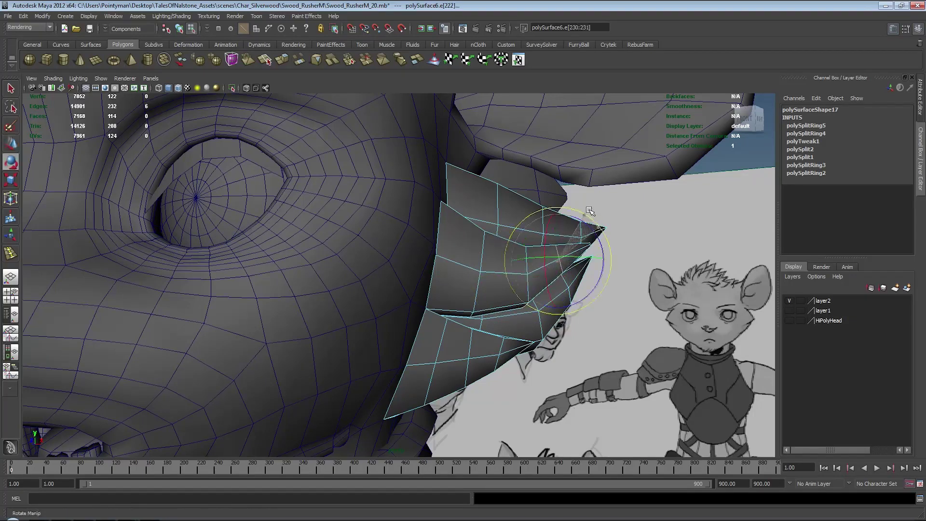
key(w)
- Merge the vertices at the upper front tuft's tip into a single point
alt+drag(613, 218, 562, 236)
alt+right_drag(562, 237, 618, 253)
alt+drag(618, 253, 671, 260)
right_drag(585, 269, 560, 267)
alt+drag(581, 255, 517, 275)
alt+right_drag(482, 275, 500, 276)
alt+drag(499, 276, 566, 277)
alt+middle_drag(567, 276, 420, 270)
alt+right_drag(419, 270, 574, 268)
alt+drag(574, 268, 547, 265)
shift+right_click(471, 254)
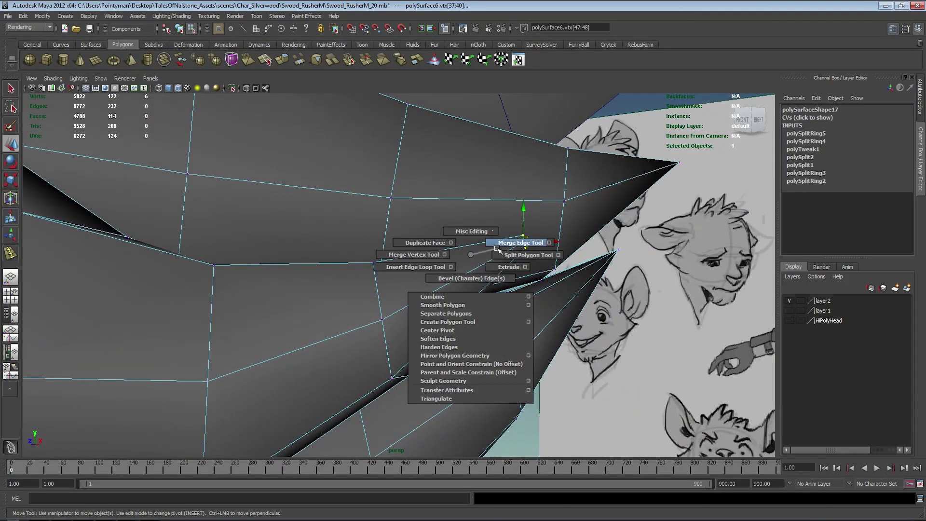
click(418, 257)
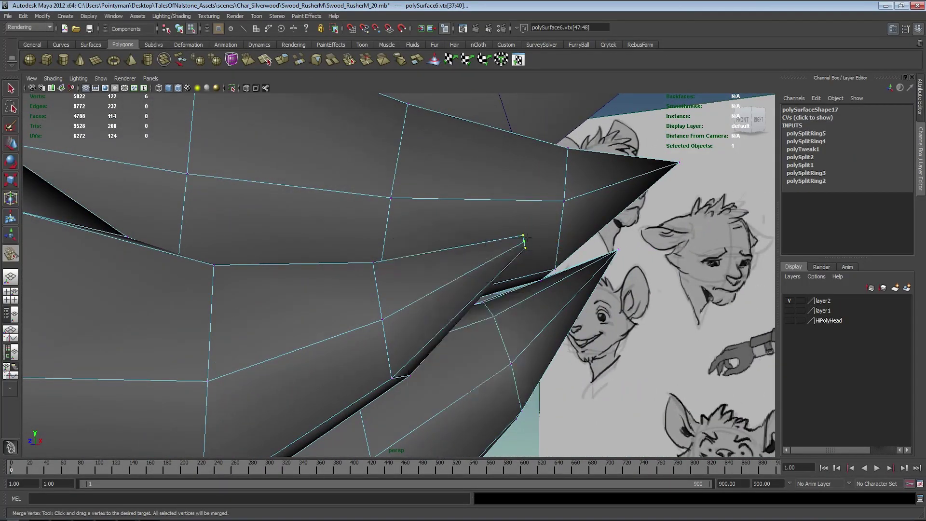
drag(521, 236, 525, 248)
alt+right_drag(558, 248, 520, 250)
key(w)
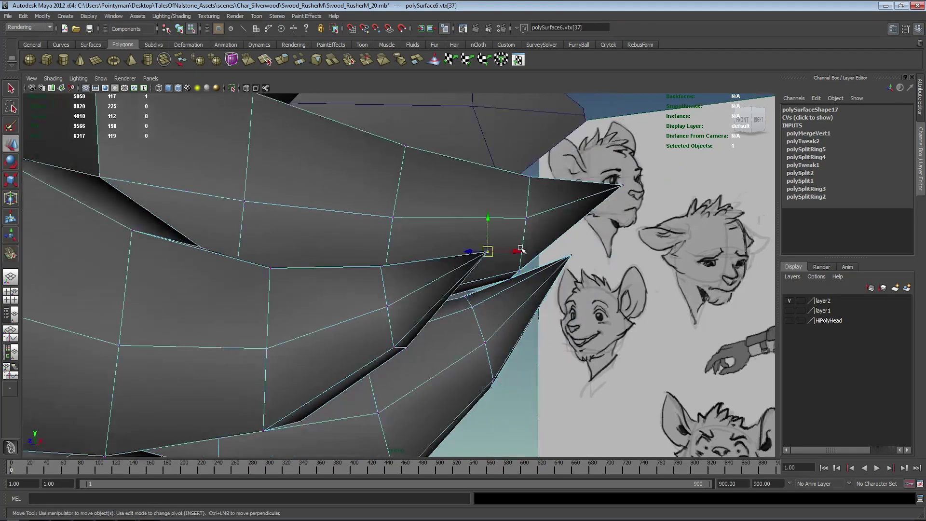
- Reposition the upper front tuft's merged tip vertex
click(536, 364)
alt+drag(504, 253, 415, 264)
click(468, 251)
alt+right_drag(415, 265, 316, 271)
middle_drag(407, 270, 413, 273)
alt+drag(413, 273, 392, 249)
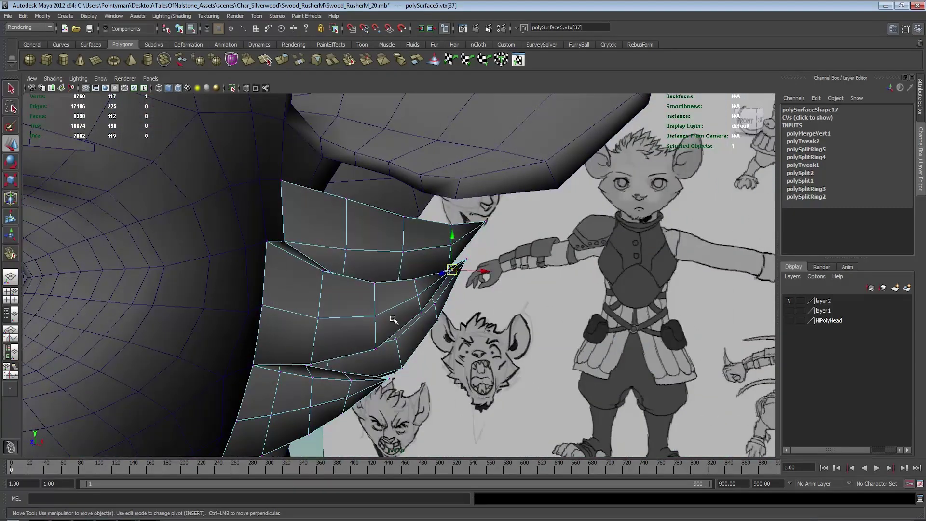
- Return to object mode and delete the combined tuft mesh's construction history
key(F8)
alt+right_drag(453, 299, 405, 290)
key(alt+shift+d)
alt+drag(413, 316, 378, 330)
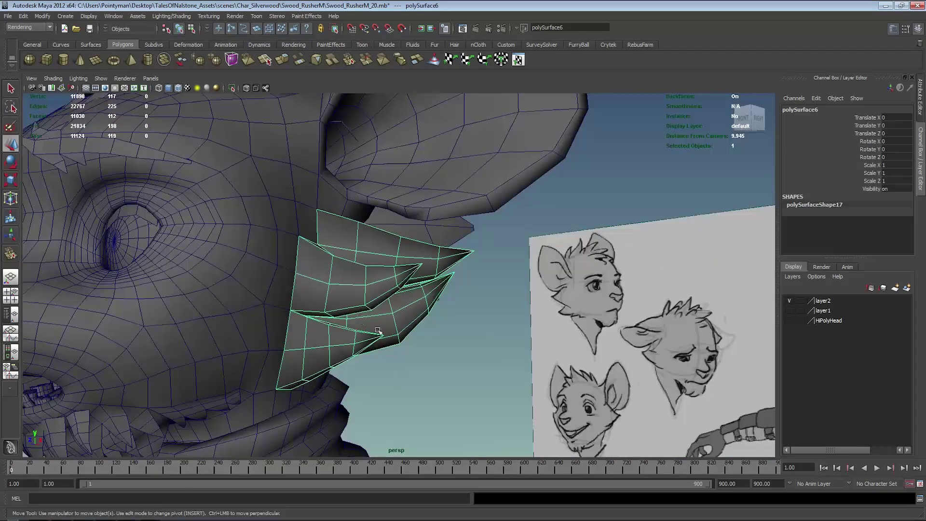
click(521, 314)
alt+drag(521, 314, 467, 300)
click(406, 305)
click(438, 304)
alt+drag(314, 326, 381, 314)
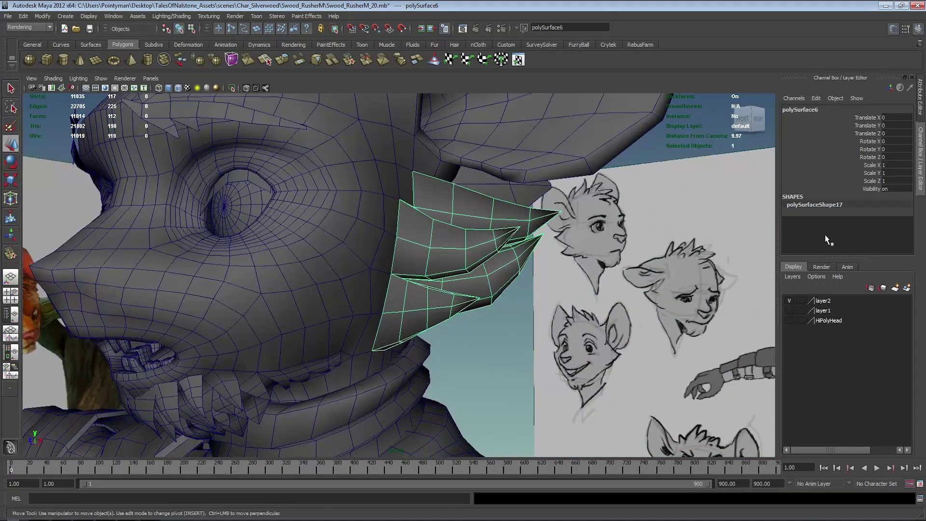
alt+drag(414, 265, 434, 265)
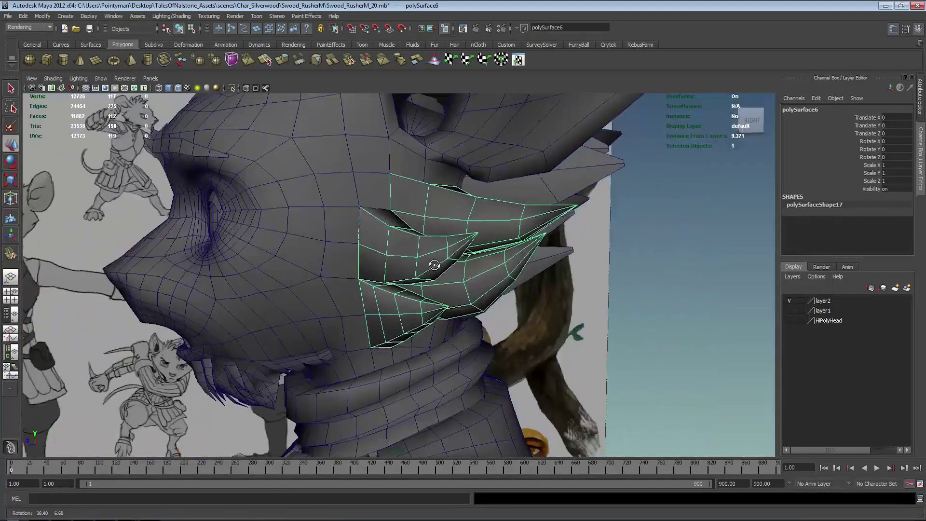
- Select the head together with the combined tuft mesh and pick vertices along the seam where the front cheek tufts meet the head
alt+middle_drag(345, 258, 372, 283)
alt+right_drag(371, 283, 421, 276)
shift+click(391, 181)
alt+middle_drag(380, 206, 374, 238)
alt+right_drag(375, 238, 484, 235)
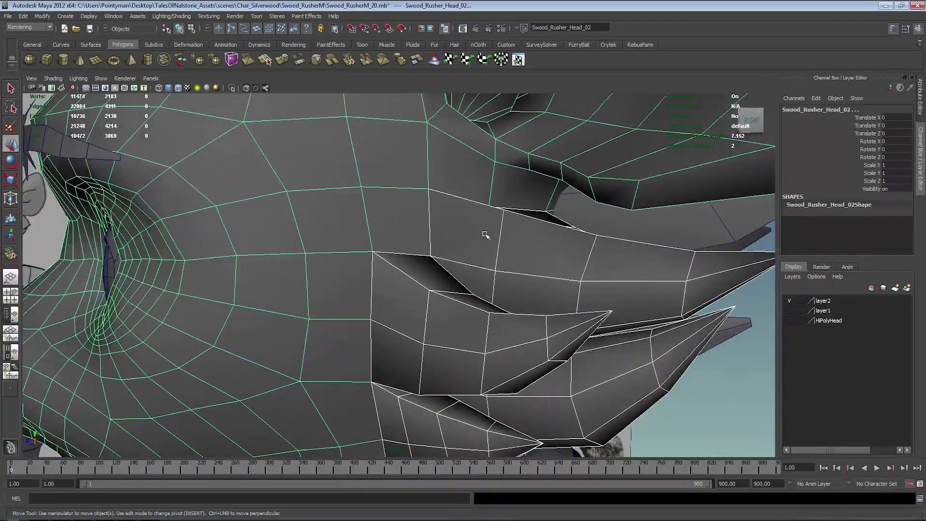
key(F8)
right_click(424, 200)
drag(423, 178, 454, 221)
key(4)
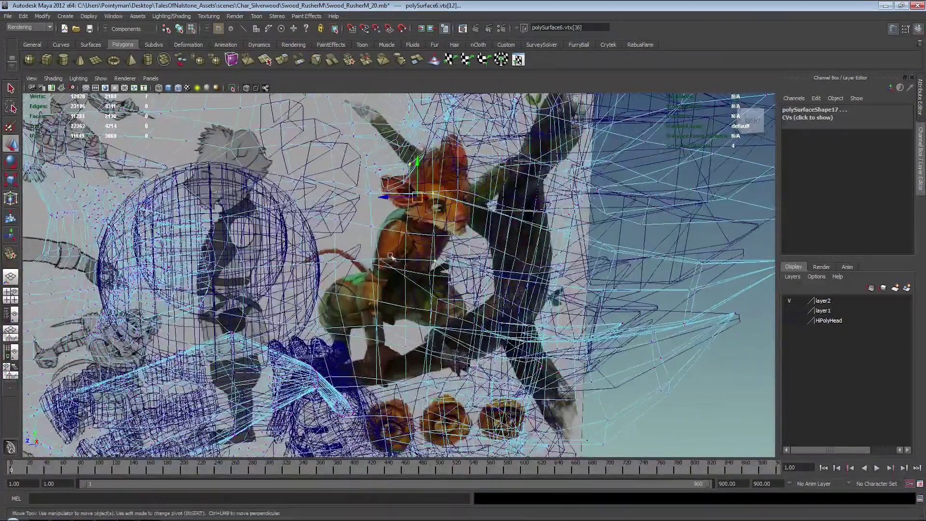
mouse_move(395, 254)
shift+mouse_down()
mouse_move(376, 270)
mouse_move(385, 272)
mouse_move(381, 325)
mouse_move(388, 330)
mouse_move(407, 292)
mouse_move(423, 362)
shift+mouse_up()
key(5)
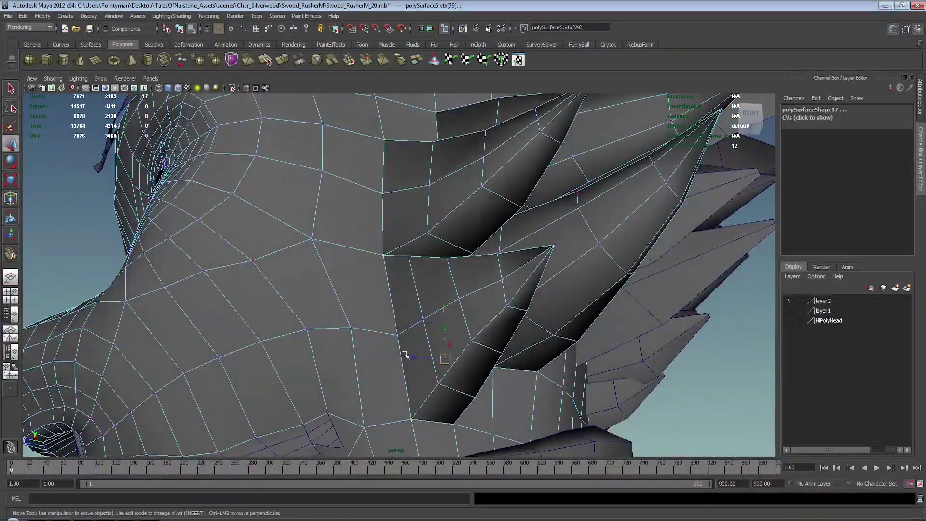
- Add the remaining seam vertices on the underside and rear of the cheek tufts to the selection
alt+drag(501, 393, 434, 368)
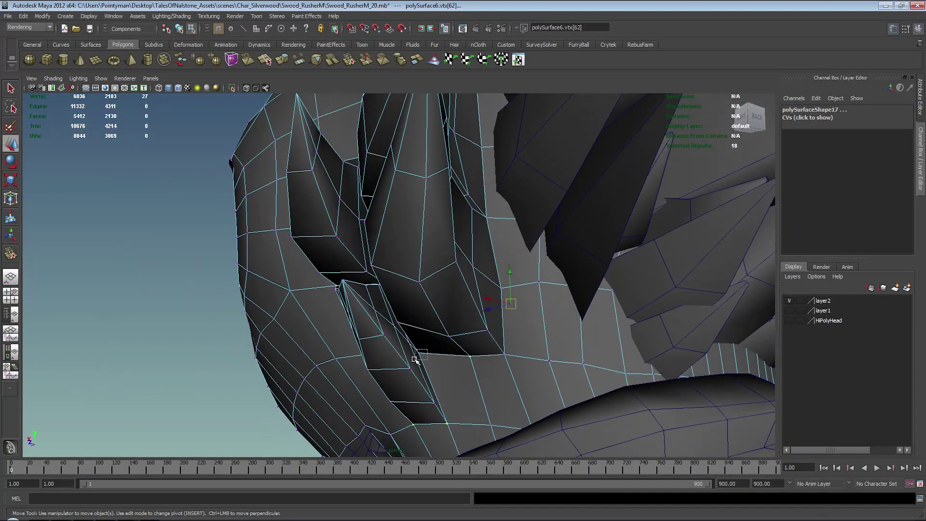
shift+drag(496, 360, 496, 360)
alt+drag(496, 360, 470, 240)
click(483, 293)
click(468, 245)
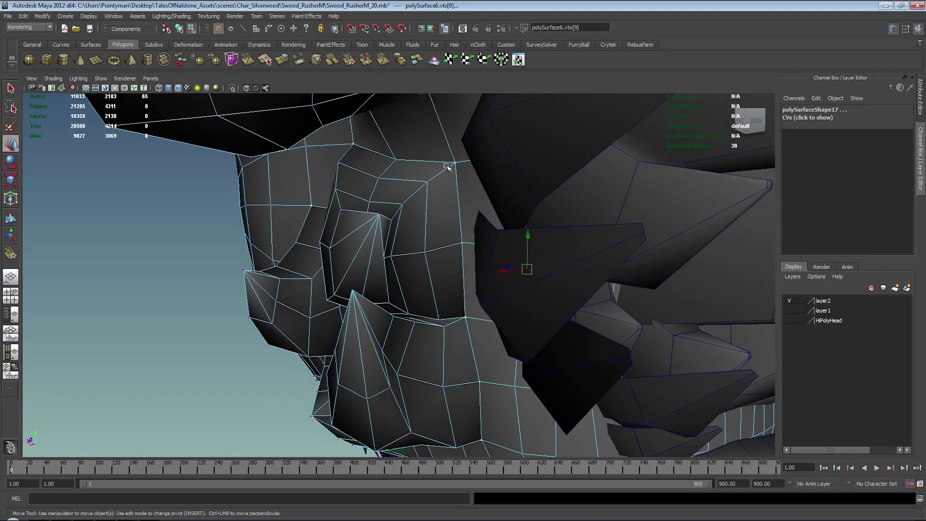
alt+drag(350, 152, 442, 179)
key(4)
alt+right_drag(442, 180, 116, 203)
mouse_move(115, 203)
alt+mouse_down()
mouse_move(179, 222)
mouse_move(211, 213)
alt+mouse_up()
mouse_move(447, 337)
alt+mouse_down()
mouse_move(480, 301)
mouse_move(432, 285)
mouse_move(396, 312)
mouse_move(386, 306)
alt+mouse_up()
alt+right_drag(386, 306, 649, 283)
alt+drag(649, 283, 582, 275)
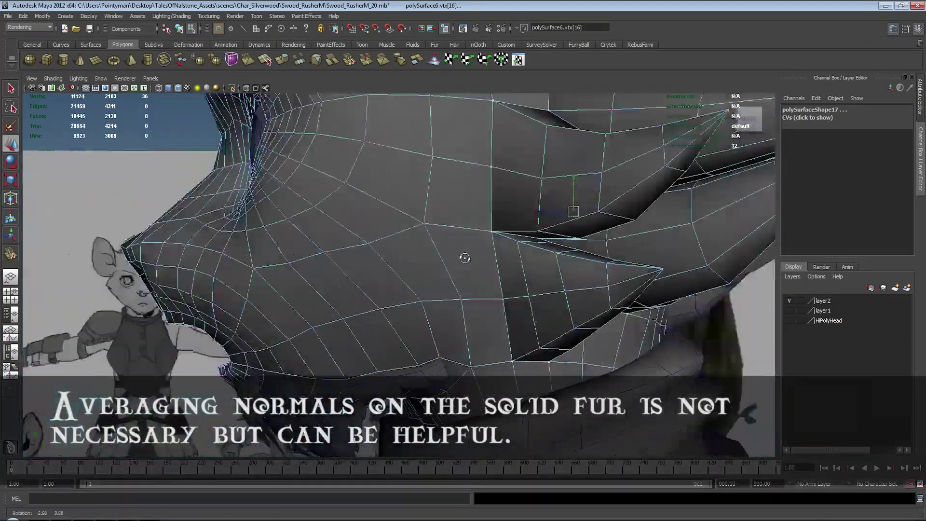
mouse_move(459, 261)
alt+mouse_down()
mouse_move(389, 271)
mouse_move(581, 202)
alt+mouse_up()
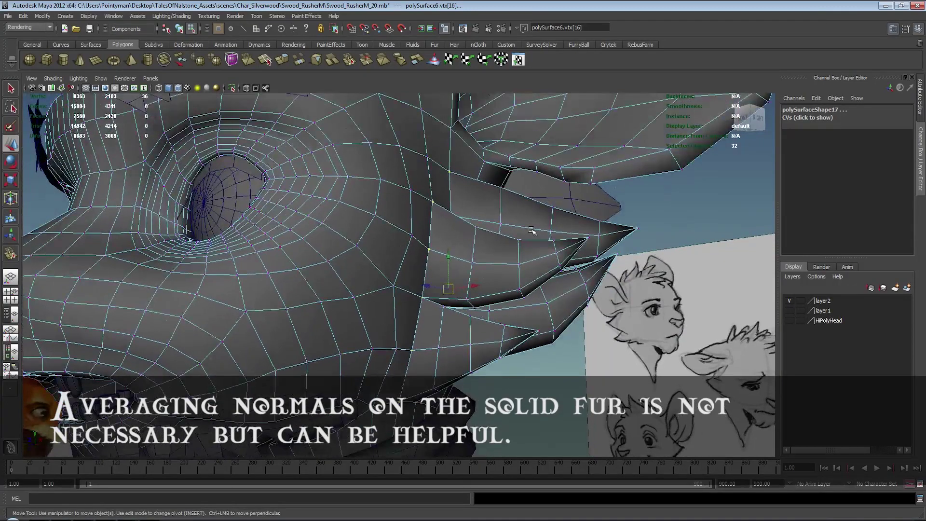
- Average the normals of the selected seam vertices and return to object mode with nothing selected
key(space)
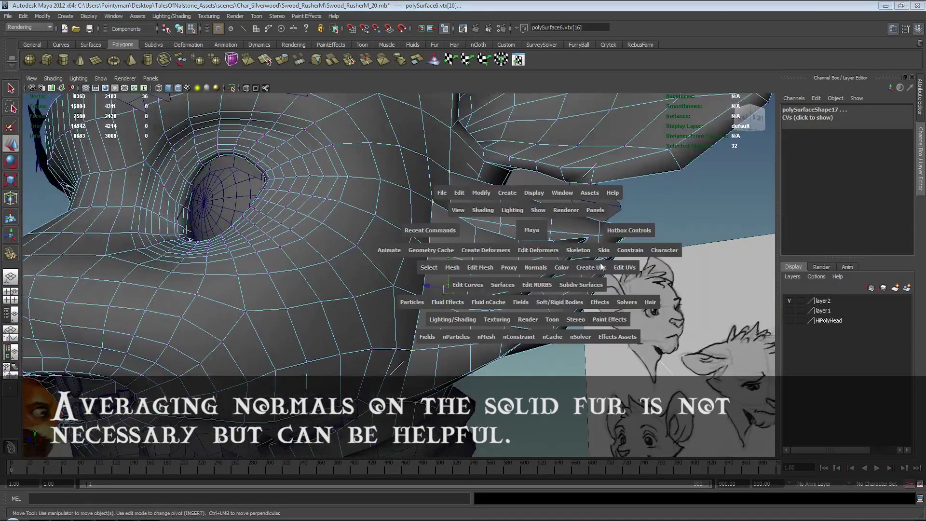
click(546, 270)
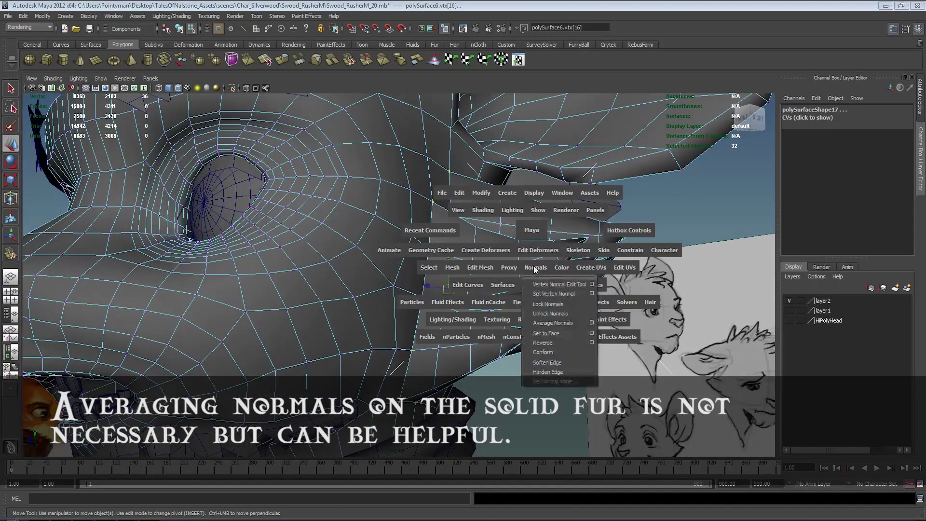
click(551, 323)
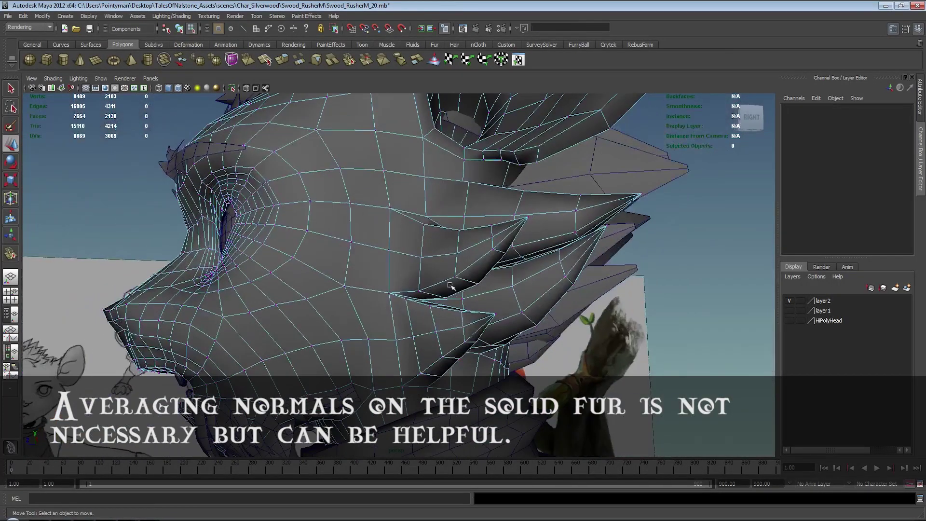
key(F8)
click(699, 314)
alt+drag(521, 310, 366, 307)
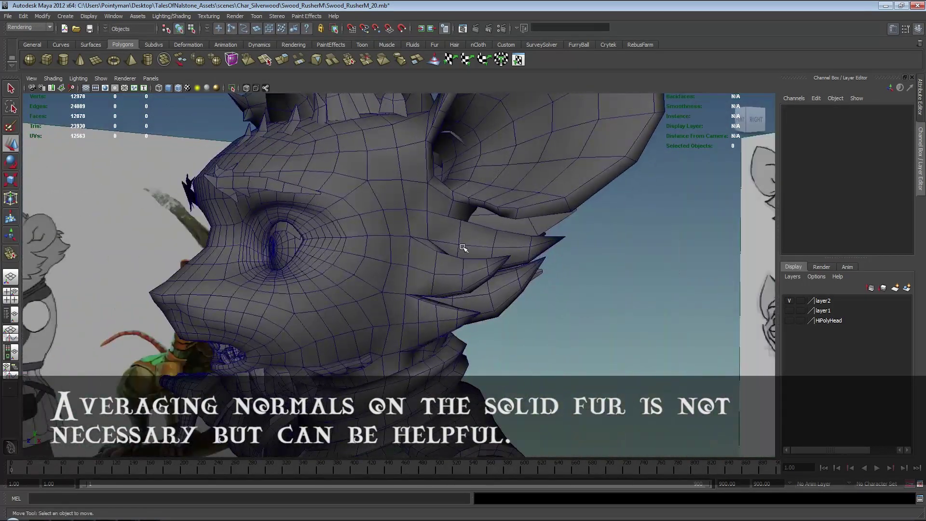
- Hide the wireframe on the shaded view and examine the shading where the tufts blend into the head
click(463, 270)
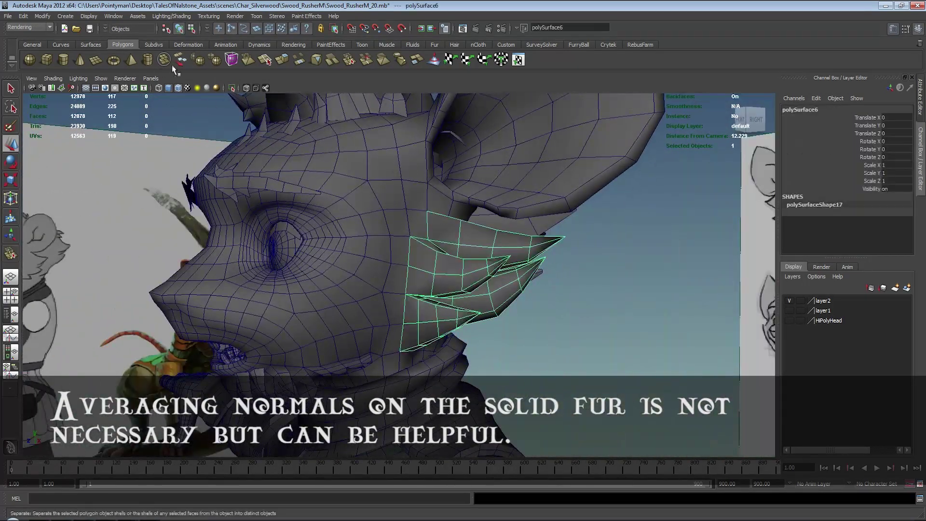
click(53, 79)
click(108, 170)
click(589, 314)
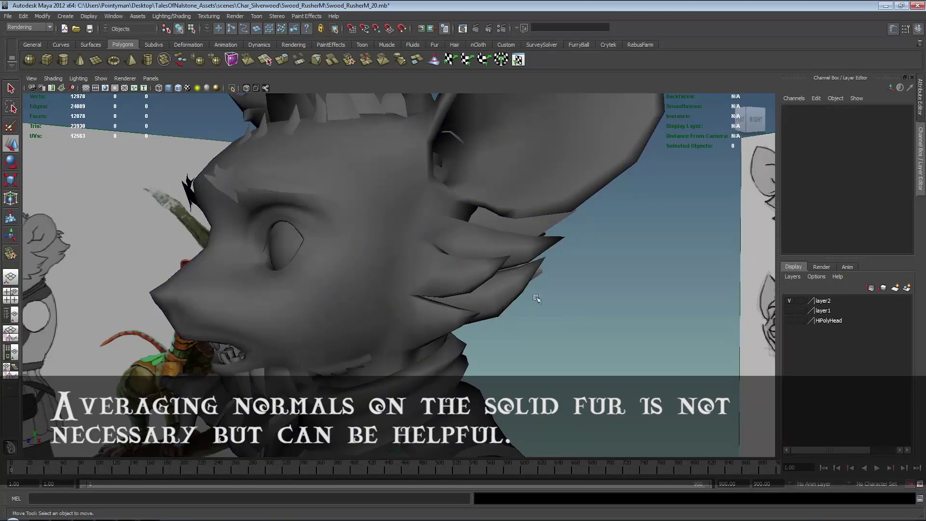
alt+right_drag(589, 315, 552, 296)
alt+drag(552, 295, 418, 290)
- Show layer1 and delete the display layer layer2
click(789, 311)
alt+drag(675, 301, 556, 292)
click(404, 174)
click(823, 300)
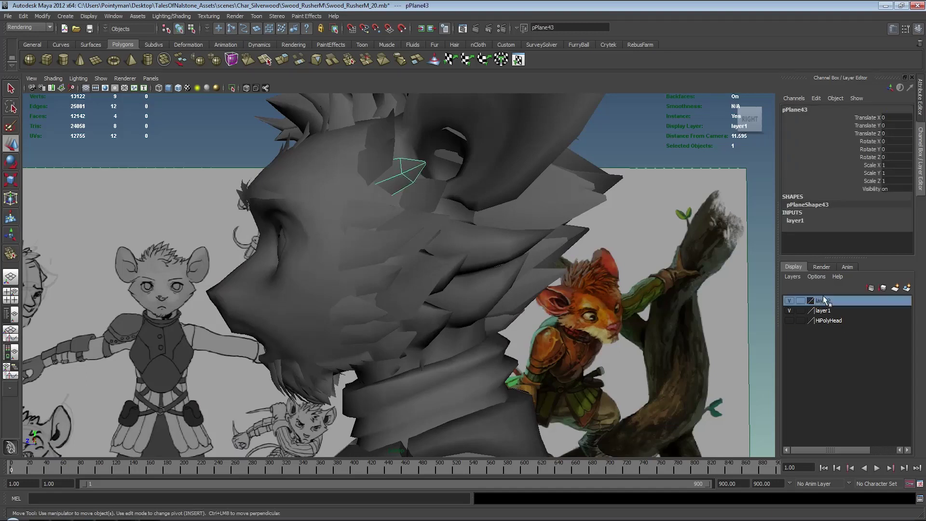
right_click(828, 304)
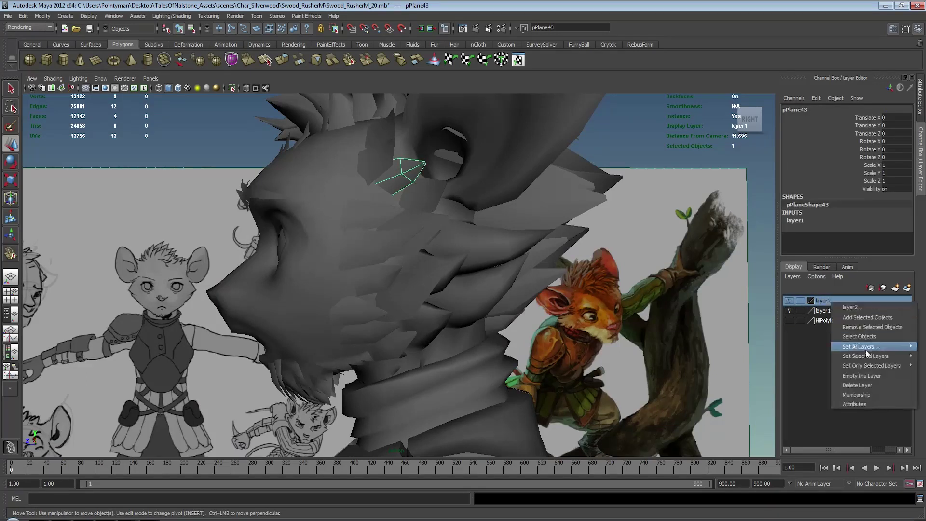
click(844, 386)
- Select the six fur planes running down the cheek from the ear opening to the neck
click(414, 250)
click(391, 202)
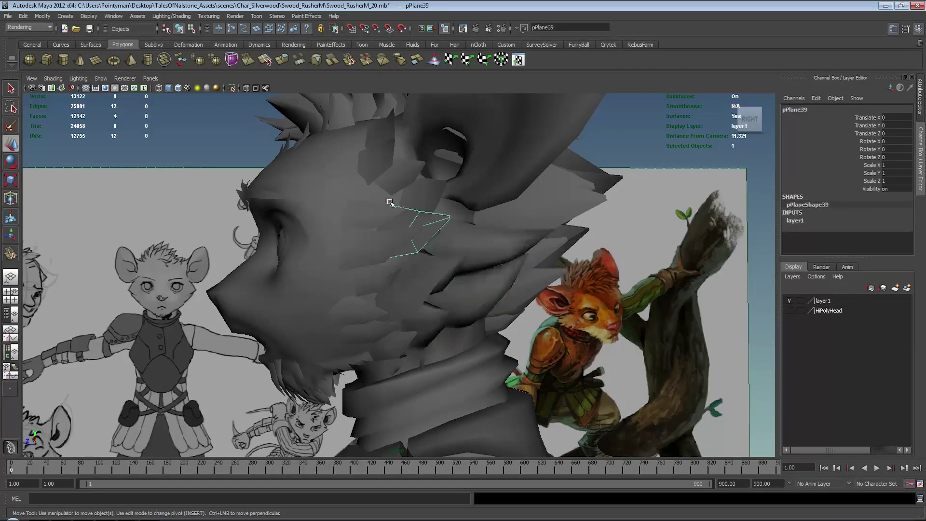
alt+drag(418, 189, 392, 179)
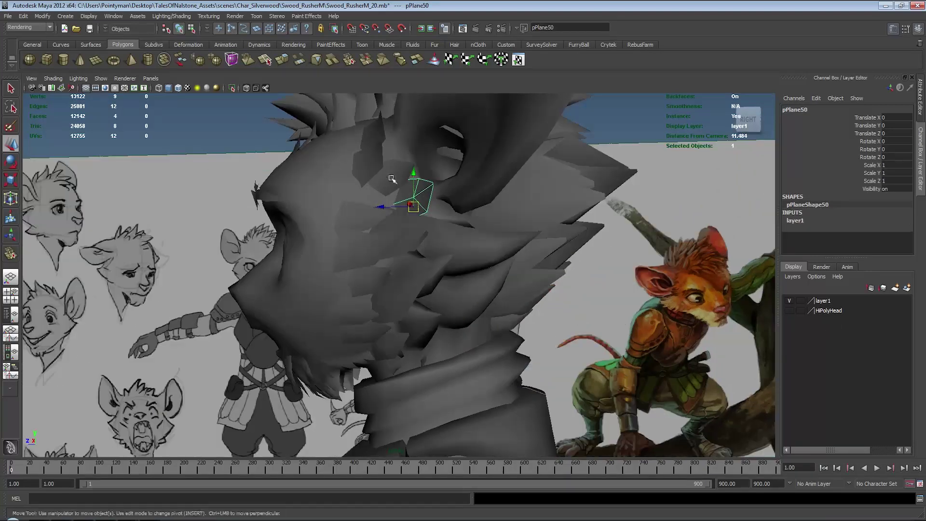
shift+click(420, 223)
alt+drag(421, 223, 396, 257)
shift+click(392, 218)
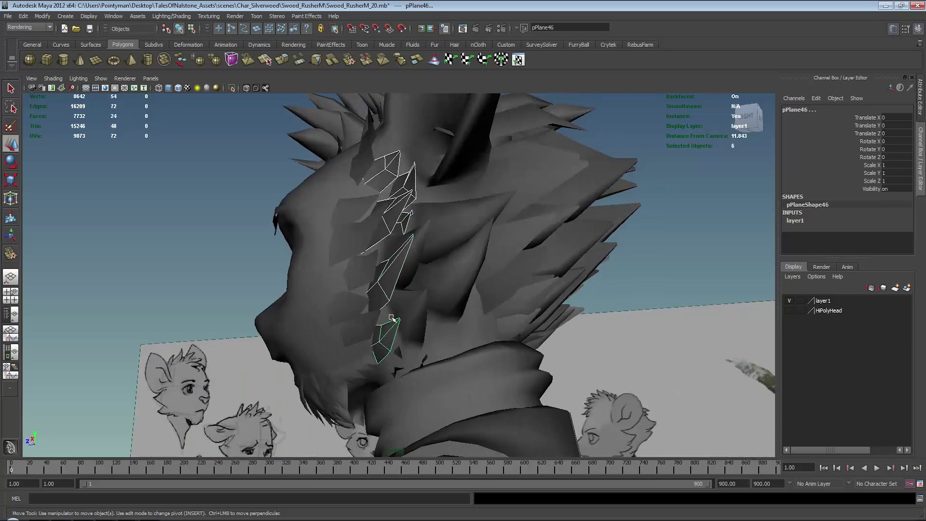
alt+drag(391, 318, 383, 177)
alt+drag(469, 258, 491, 236)
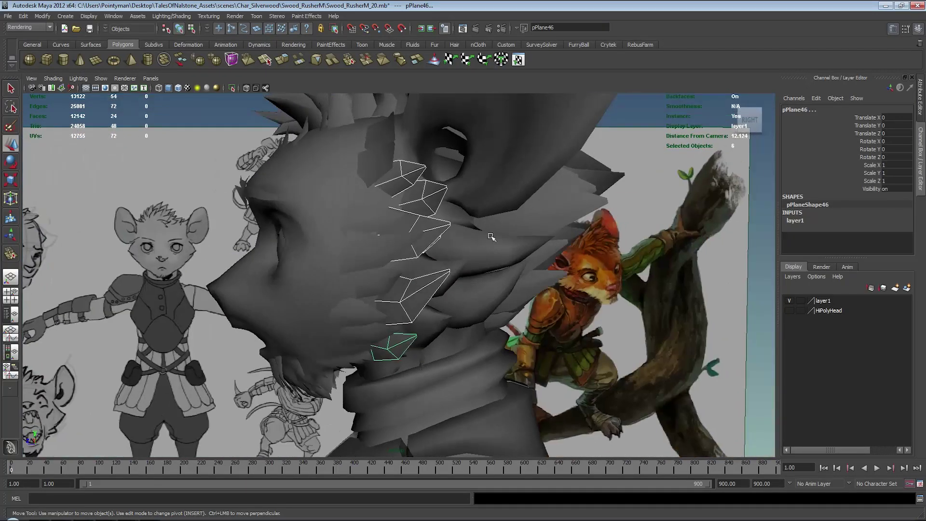
- Create a new display layer from the selected cheek fur planes and hide layer1
right_click(820, 302)
click(906, 288)
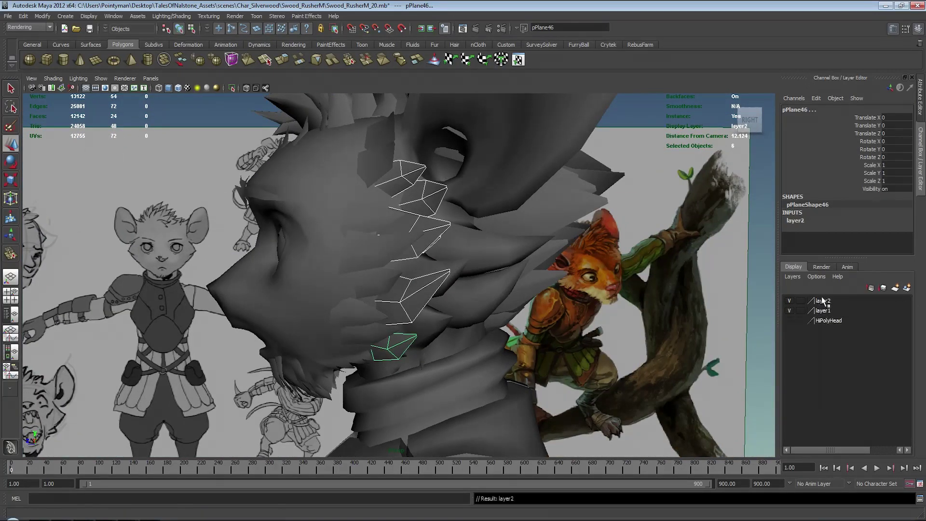
click(521, 201)
click(393, 181)
mouse_move(411, 234)
alt+mouse_down()
mouse_move(450, 210)
mouse_move(430, 244)
mouse_move(382, 230)
mouse_move(376, 206)
mouse_move(440, 161)
mouse_move(434, 203)
mouse_move(470, 273)
mouse_move(436, 288)
alt+mouse_up()
click(448, 214)
- Turn the wireframe on the shaded view back on
click(333, 203)
click(54, 78)
click(72, 169)
click(106, 176)
- Snap the upper base corner vertex of the small fur plane below the ear opening to the head mesh
click(443, 166)
key(F8)
click(433, 288)
alt+drag(432, 289, 414, 242)
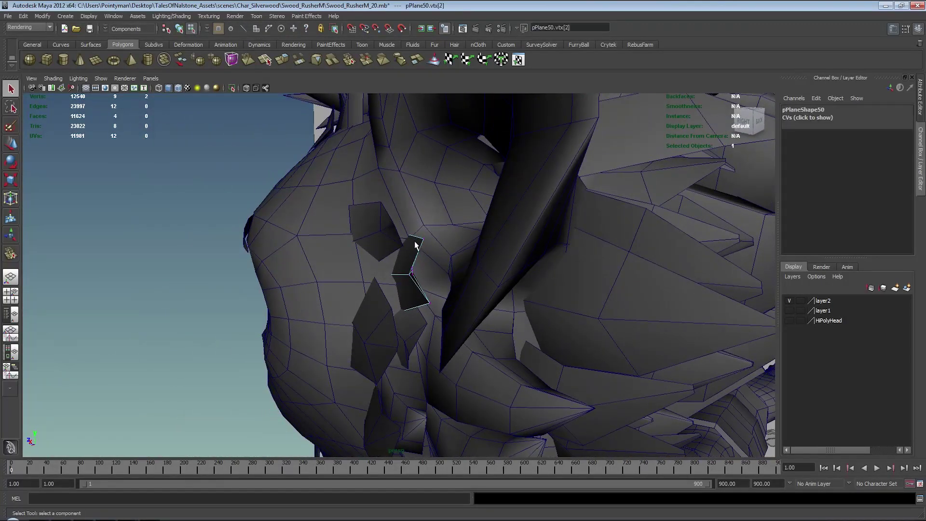
key(w)
mouse_move(411, 251)
middle_down()
mouse_move(430, 248)
mouse_move(409, 239)
middle_up()
key(ctrl+z)
key(v)
alt+drag(420, 268, 482, 267)
alt+right_drag(482, 266, 510, 264)
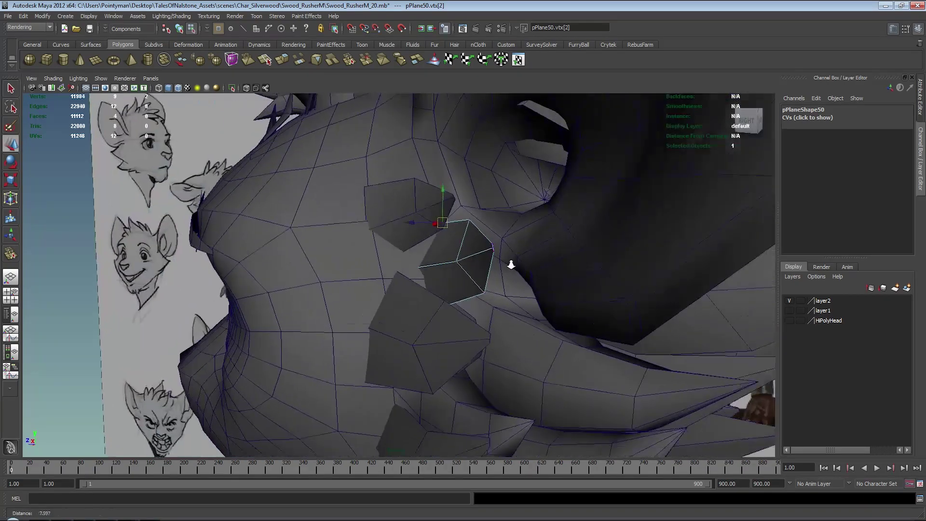
- Reposition the middle base vertex of the small fur plane against the head surface
right_drag(435, 267, 420, 264)
alt+drag(454, 279, 400, 269)
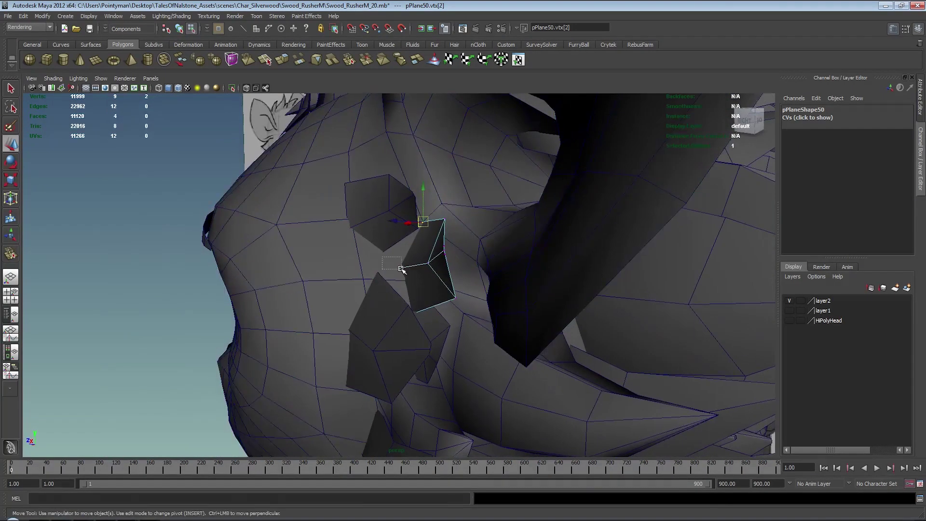
middle_drag(415, 282, 431, 255)
alt+drag(429, 255, 425, 312)
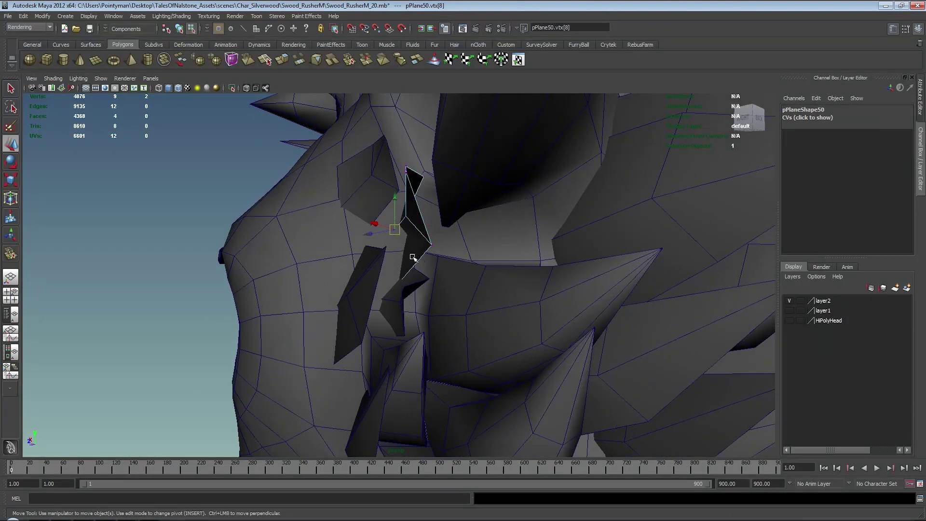
middle_drag(413, 251, 416, 252)
- Snap the lower base corner vertex of the small fur plane to the nearest head vertex
drag(371, 273, 443, 343)
key(v)
middle_drag(413, 310, 413, 313)
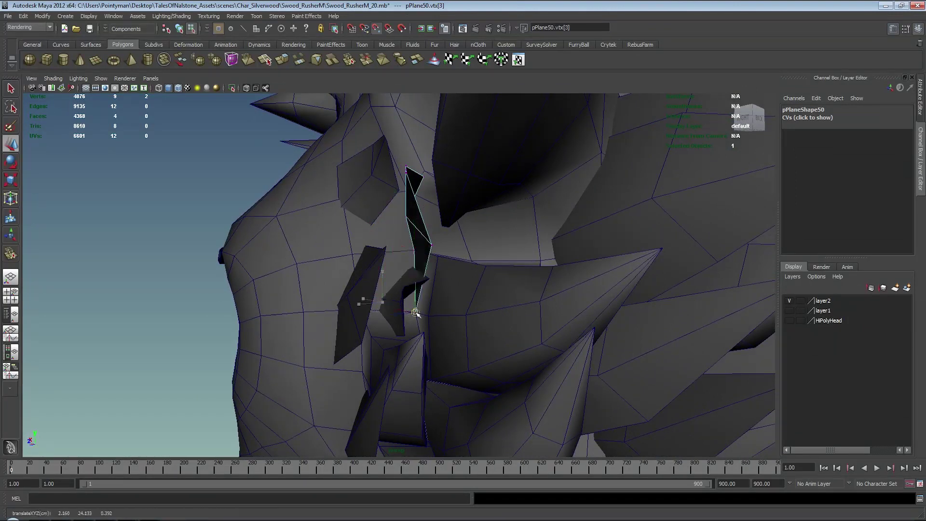
alt+drag(430, 304, 461, 296)
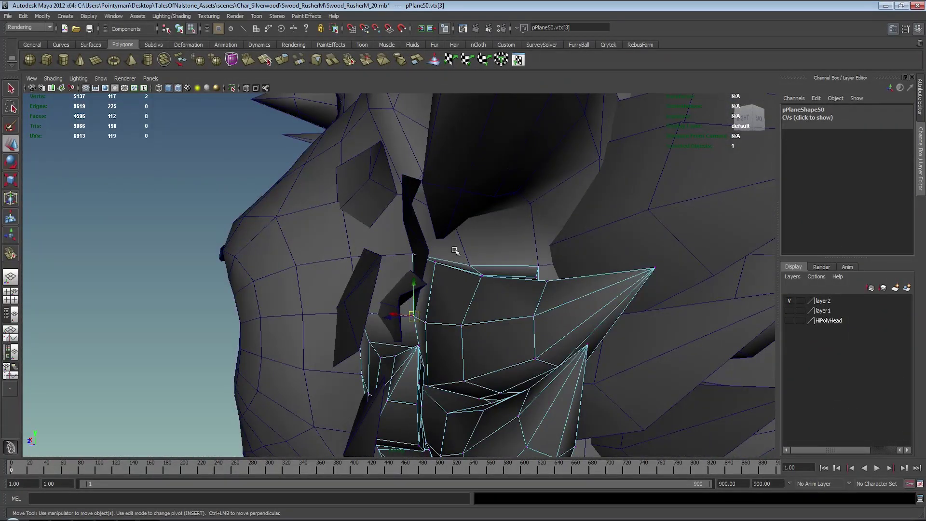
- Select the small fur plane's middle row of vertices and adjust their position over the head
click(419, 262)
click(408, 274)
click(436, 288)
click(422, 234)
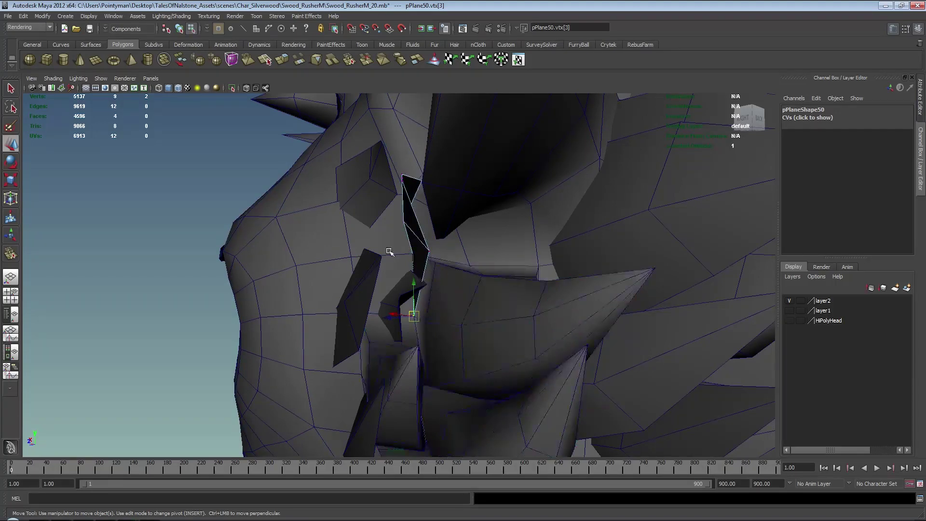
alt+drag(389, 252, 415, 268)
alt+drag(403, 228, 501, 240)
click(507, 264)
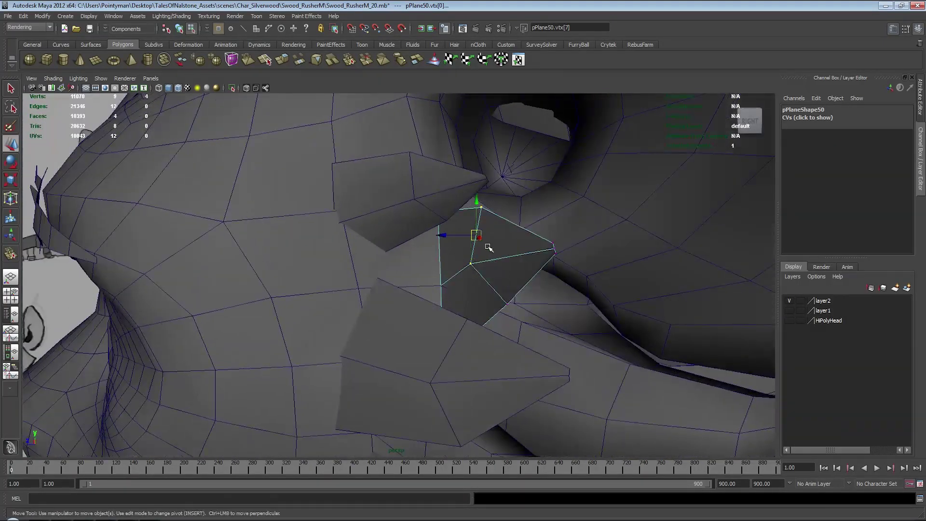
drag(486, 316, 486, 317)
alt+drag(486, 317, 469, 282)
- Select the tip vertices of the small fur plane and move them closer to the head
alt+drag(337, 232, 391, 173)
alt+middle_drag(392, 172, 411, 262)
alt+drag(411, 262, 408, 260)
drag(357, 156, 378, 179)
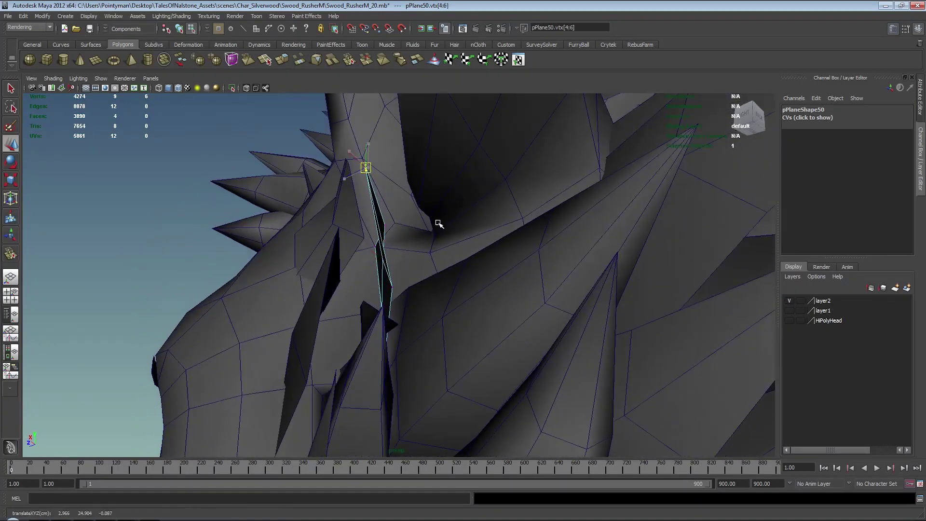
- Reposition the small fur plane's middle row of vertices to refine its curve
alt+drag(402, 253, 389, 173)
key(4)
alt+drag(390, 173, 403, 190)
middle_drag(402, 189, 405, 190)
mouse_move(401, 181)
alt+mouse_down()
mouse_move(412, 227)
mouse_move(466, 267)
alt+mouse_up()
key(5)
middle_drag(466, 267, 467, 269)
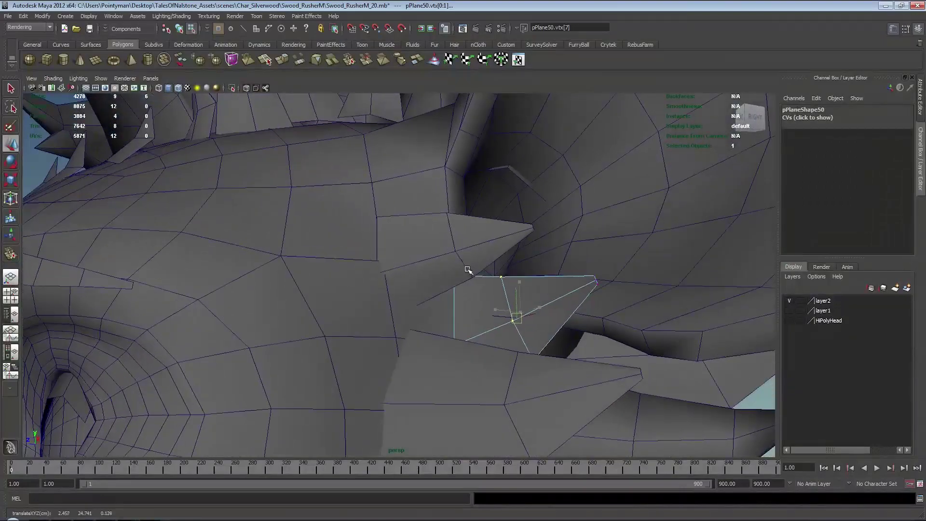
- Examine the reshaped fur plane on the whole head, briefly showing layer1 for comparison with the surrounding fur
alt+right_drag(464, 265, 226, 270)
alt+drag(227, 270, 339, 283)
alt+middle_drag(339, 283, 382, 147)
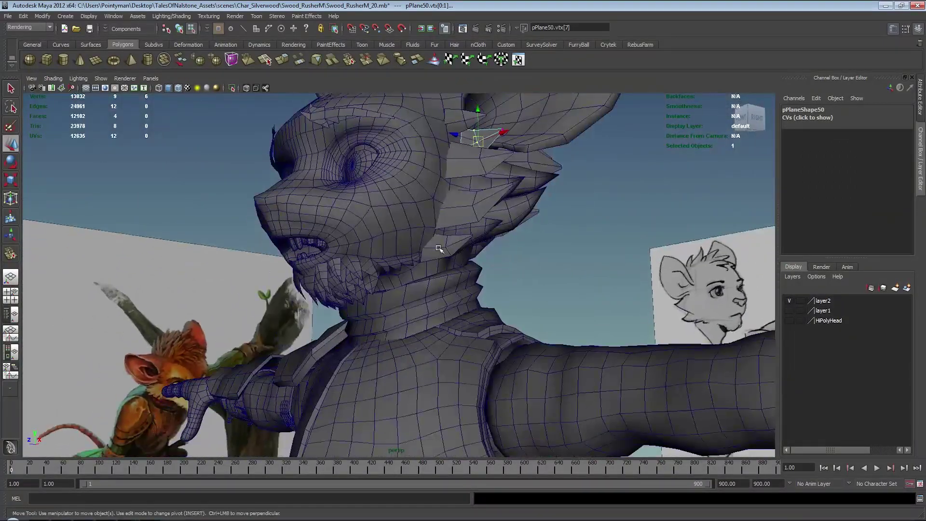
alt+middle_drag(414, 225, 399, 271)
alt+drag(398, 270, 378, 264)
alt+middle_drag(377, 263, 379, 304)
alt+right_drag(379, 303, 767, 304)
click(789, 310)
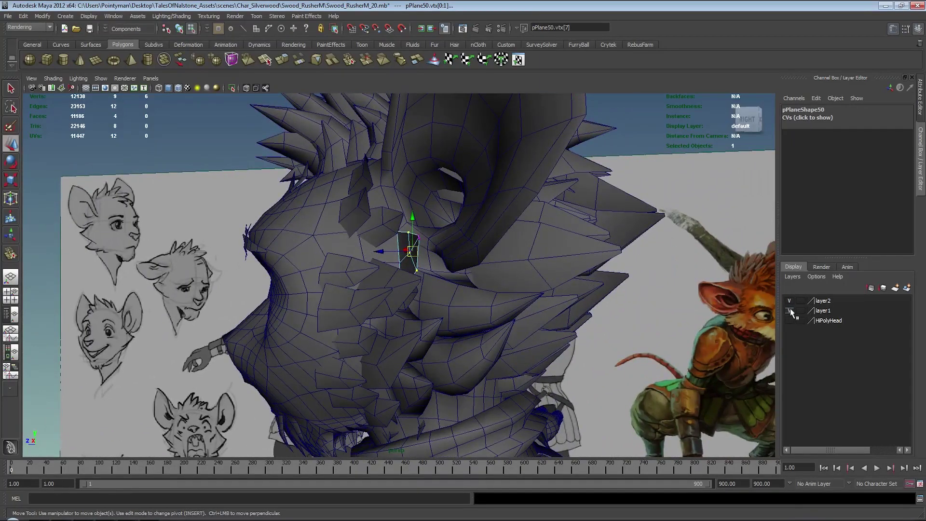
click(789, 310)
- Select the tip vertices of the small fur plane beneath the ear and try to merge them with the Merge Vertex Tool
alt+drag(400, 249, 325, 250)
alt+right_drag(324, 250, 457, 251)
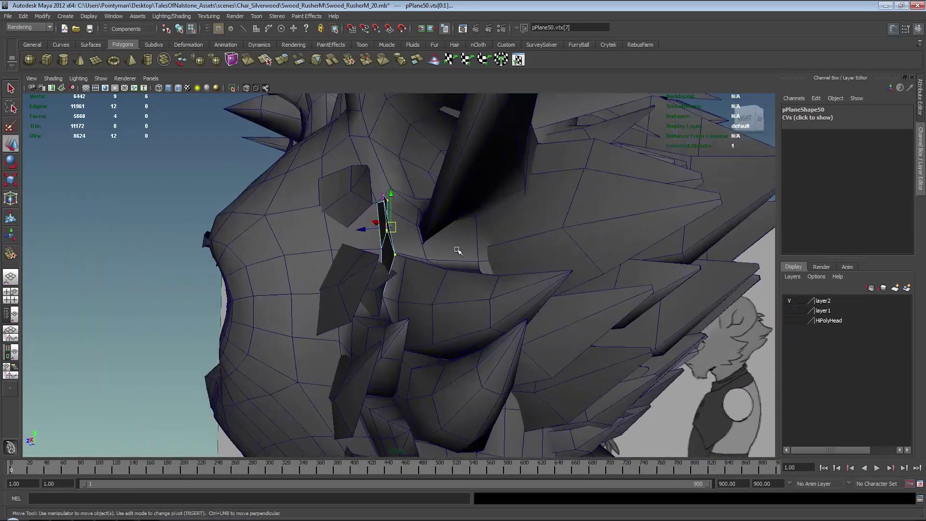
alt+drag(456, 250, 516, 241)
alt+middle_drag(509, 238, 496, 259)
alt+right_drag(496, 259, 530, 259)
drag(512, 220, 545, 258)
alt+middle_drag(547, 241, 518, 298)
alt+right_drag(518, 298, 558, 292)
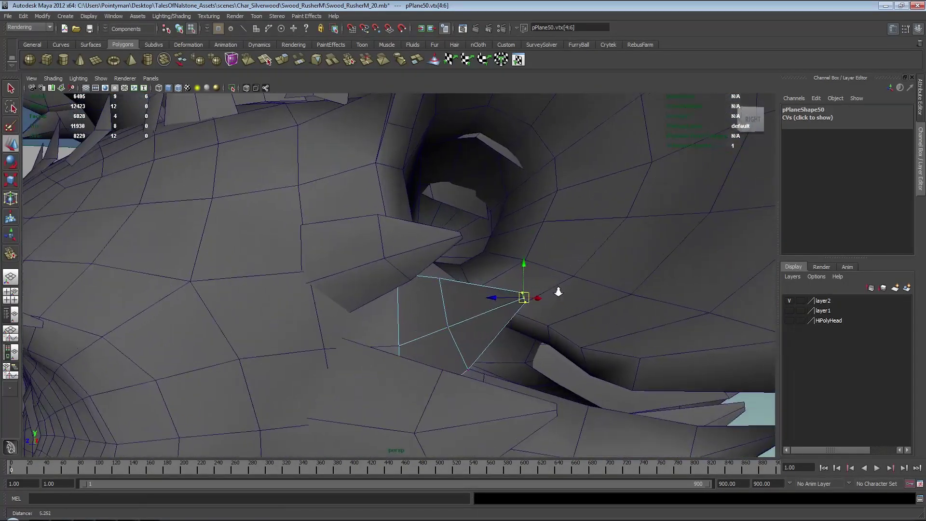
shift+right_drag(470, 298, 423, 299)
drag(532, 305, 533, 307)
alt+drag(533, 307, 584, 310)
drag(610, 281, 641, 323)
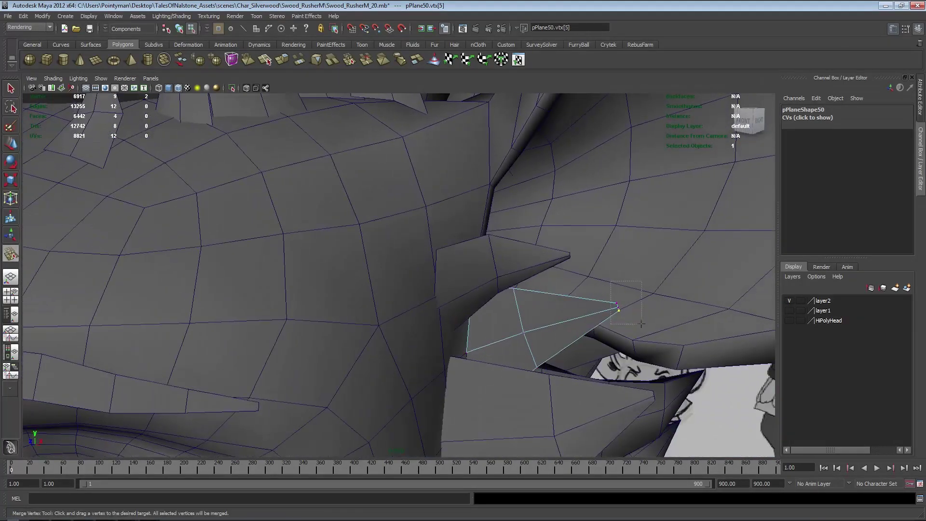
click(616, 304)
alt+drag(631, 314, 618, 365)
key(w)
click(640, 389)
- Reselect the small fur plane and merge its tip vertices into a single point
key(F8)
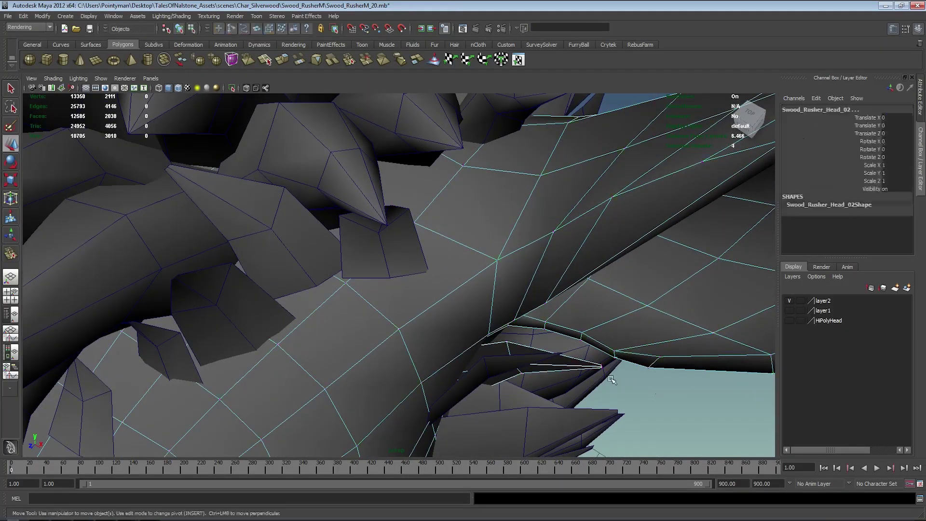
click(580, 366)
key(F8)
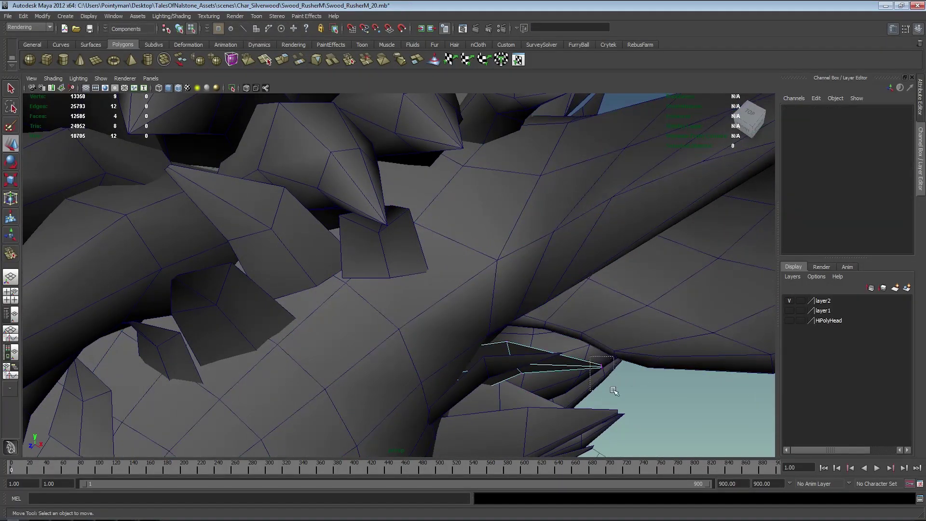
drag(613, 391, 613, 390)
shift+right_click(650, 319)
click(592, 318)
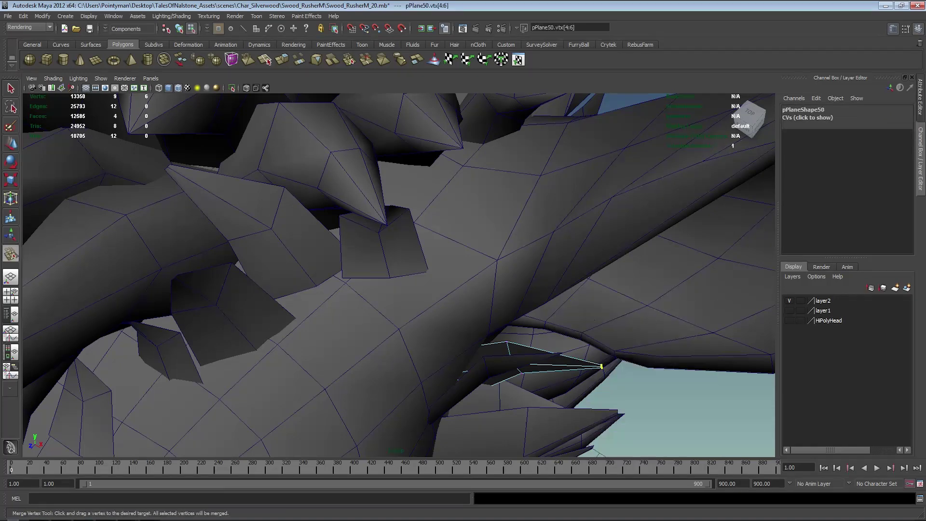
alt+middle_drag(607, 370, 482, 299)
alt+right_drag(482, 300, 629, 280)
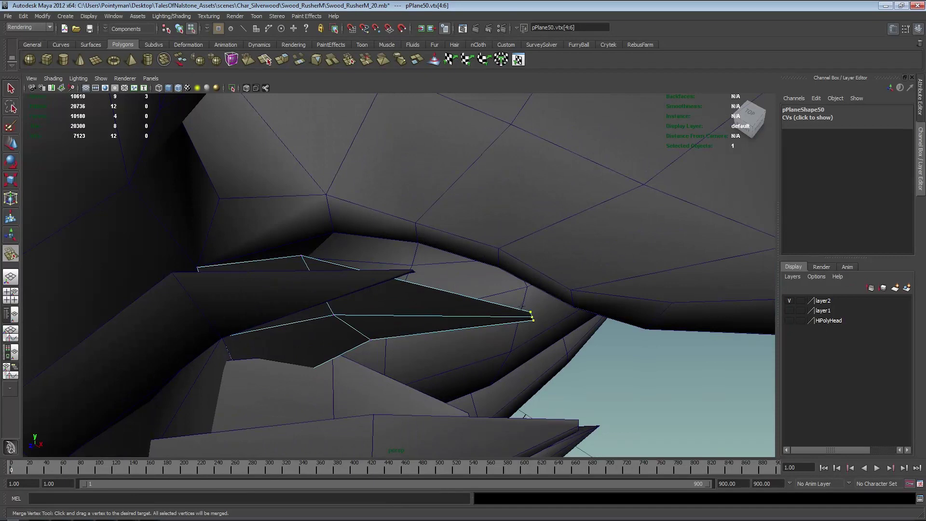
click(530, 312)
key(ctrl+z)
drag(533, 318, 579, 304)
key(w)
alt+right_drag(579, 304, 256, 283)
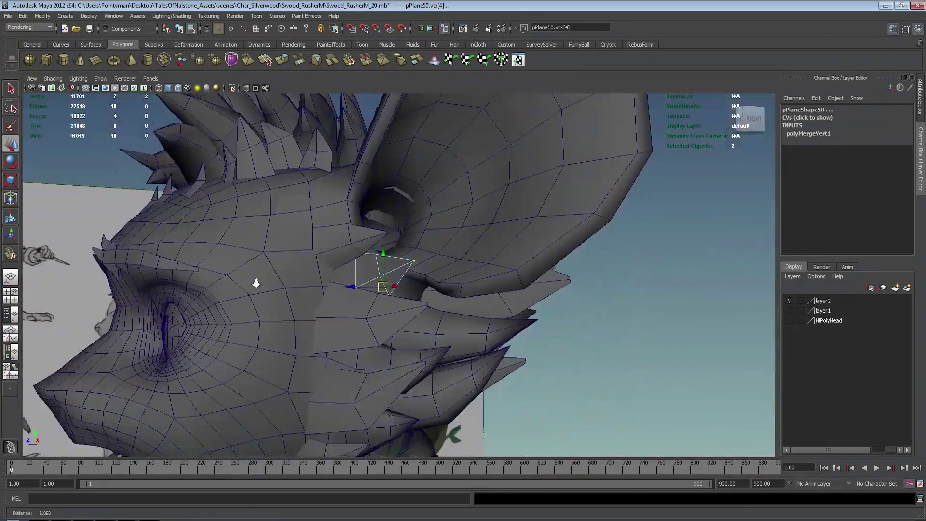
click(654, 333)
- Compare the fur with layer1 shown briefly, and move the fur plane in front of the ear back toward the ear opening
alt+drag(653, 332, 379, 280)
alt+middle_drag(337, 248, 382, 291)
alt+right_drag(382, 291, 399, 289)
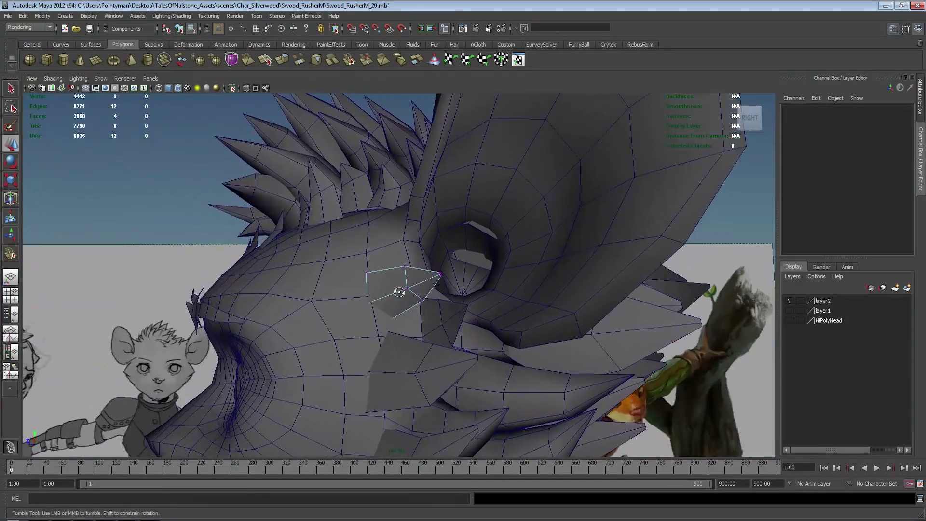
alt+drag(398, 289, 409, 285)
click(789, 311)
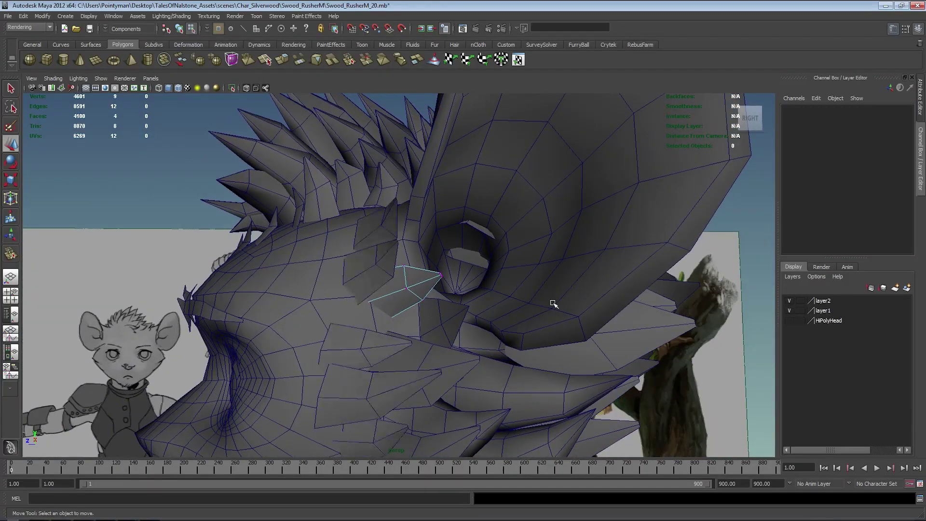
click(788, 310)
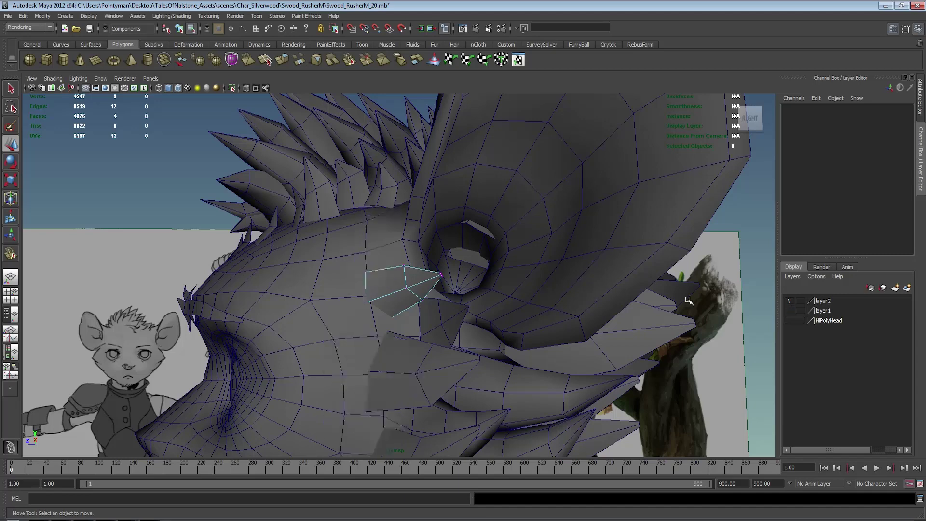
drag(438, 332, 438, 333)
middle_drag(438, 333, 515, 298)
alt+drag(441, 288, 469, 305)
- Move the plane's base vertices onto the head mesh along the front edge of the ear
drag(407, 330, 424, 344)
alt+drag(424, 344, 410, 347)
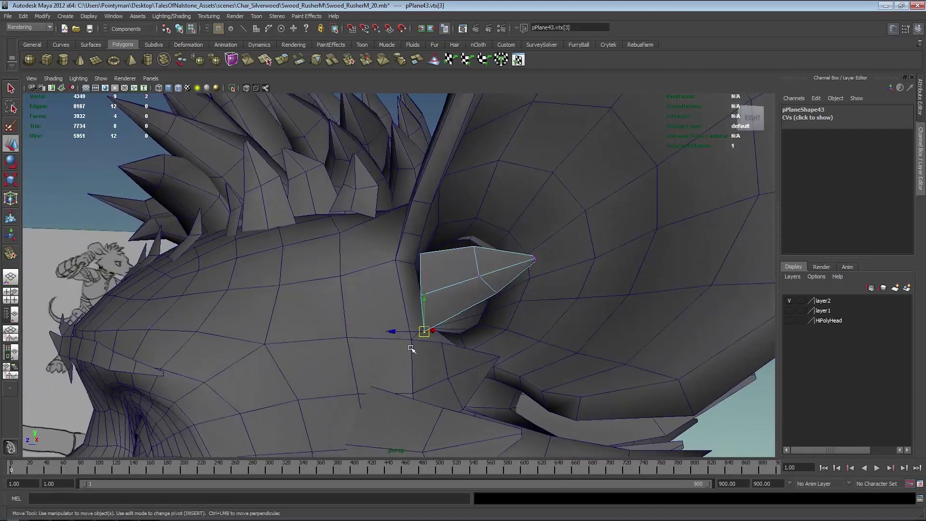
middle_drag(418, 342, 416, 340)
click(422, 296)
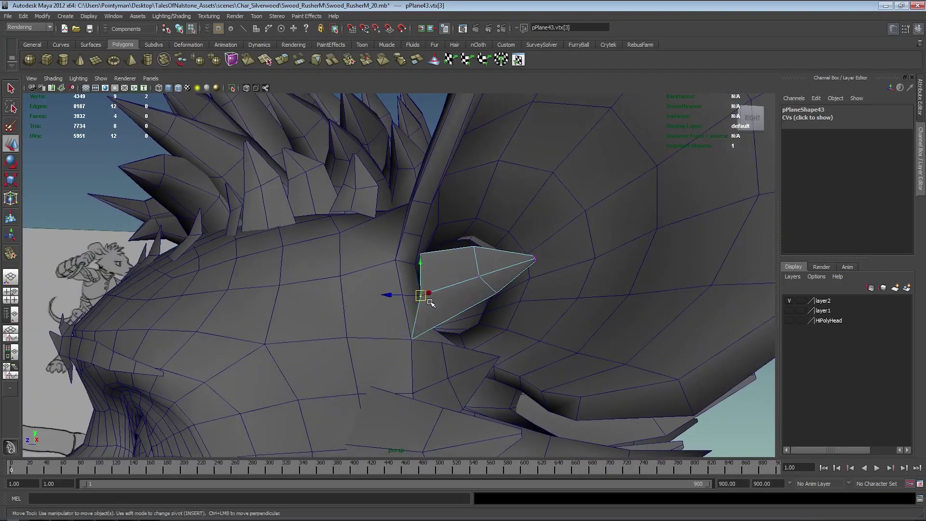
click(421, 256)
middle_drag(421, 256, 394, 262)
- Delete the lengthwise middle edges and leftover vertices of the ear-side fur plane, reducing it to two faces
right_drag(452, 280, 451, 274)
double_click(455, 284)
key(Delete)
right_click(446, 286)
click(408, 285)
click(408, 280)
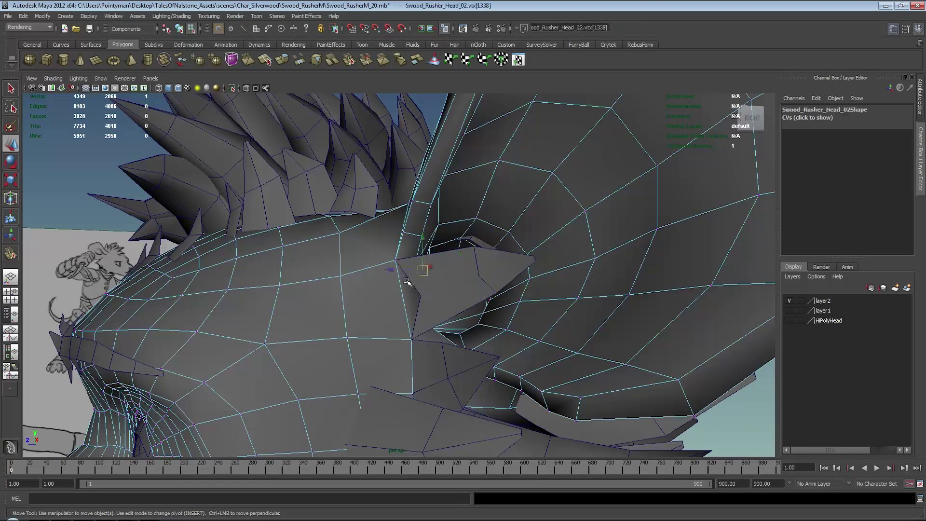
click(444, 293)
key(Delete)
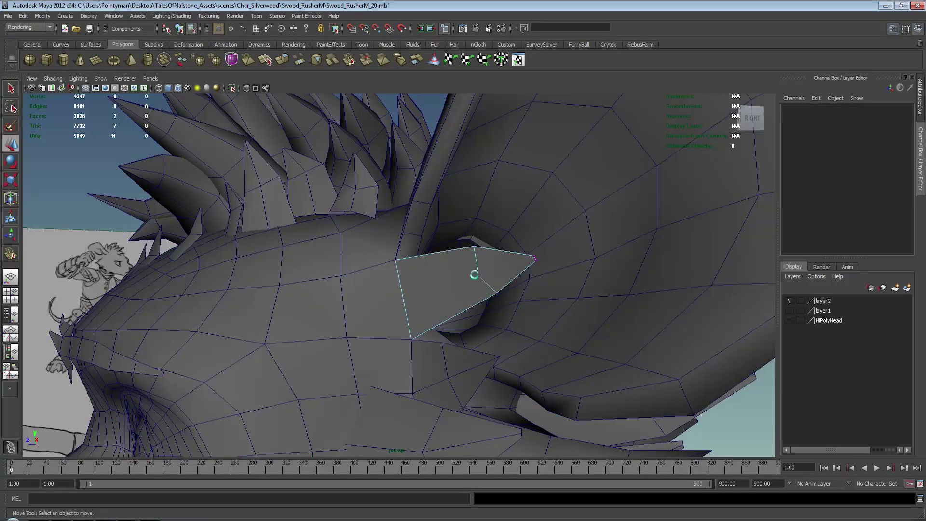
key(Delete)
drag(528, 245, 545, 268)
key(Delete)
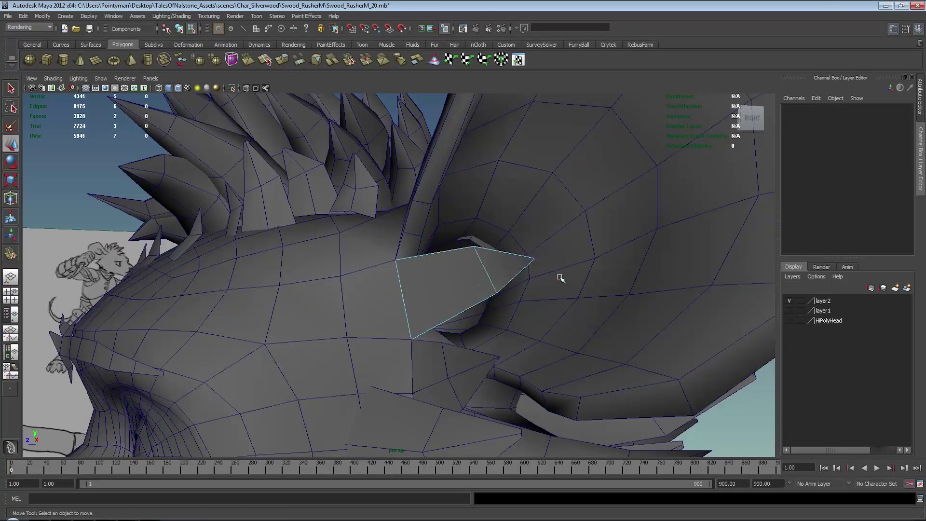
- Select the middle and tip vertices of the simplified fur plane and move them closer to the head
drag(454, 230, 526, 308)
middle_drag(529, 311, 494, 324)
alt+drag(495, 326, 541, 273)
alt+drag(541, 273, 558, 277)
middle_drag(558, 277, 531, 289)
alt+drag(530, 289, 433, 295)
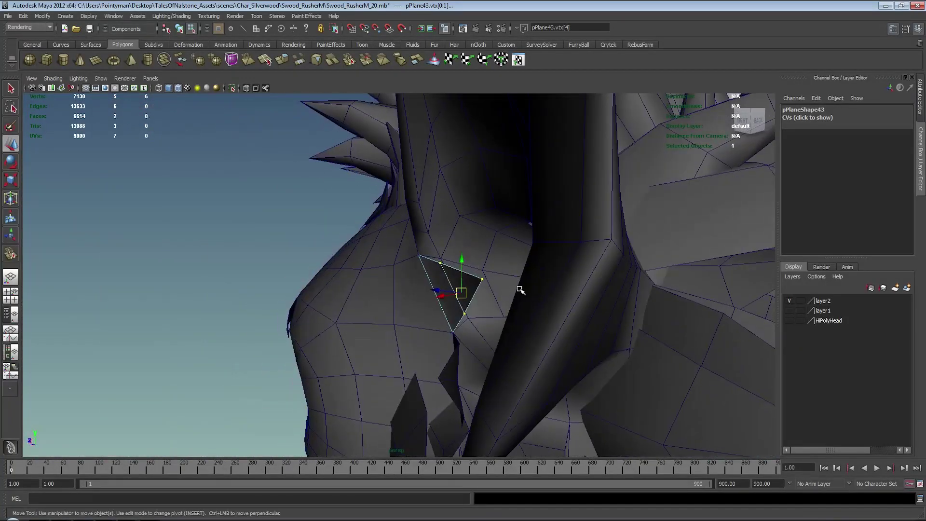
- Adjust individual vertices of the simplified fur plane to refine how it sits in front of the ear
alt+drag(516, 291, 544, 326)
alt+drag(502, 297, 562, 273)
click(403, 268)
middle_drag(424, 288, 429, 285)
click(418, 309)
alt+drag(448, 316, 357, 319)
click(637, 391)
- Duplicate the simplified fur plane and place the copy slightly below and behind it, toward the ear
alt+drag(339, 283, 315, 284)
key(F8)
click(421, 269)
click(424, 284)
alt+drag(424, 283, 485, 325)
click(445, 313)
click(419, 308)
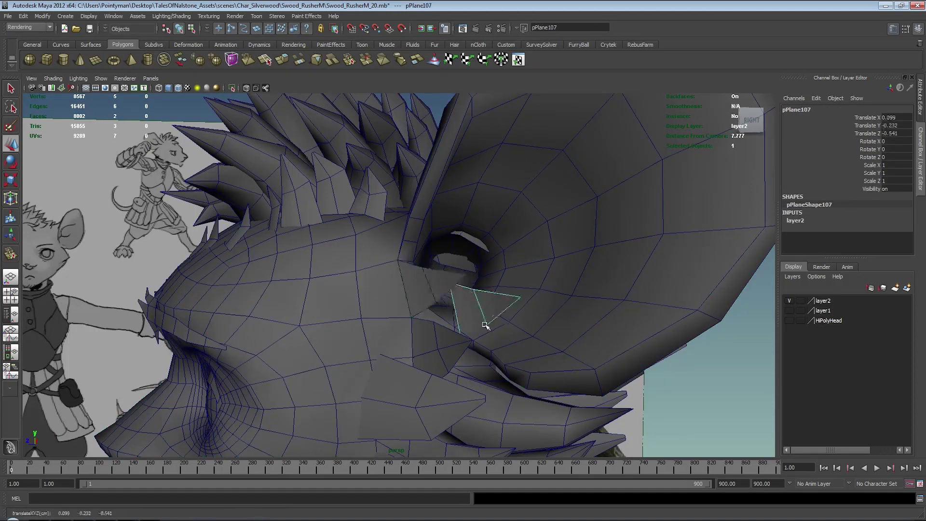
alt+right_drag(465, 316, 498, 318)
alt+middle_drag(498, 318, 487, 287)
- Reposition the duplicated plane's vertices, using point snapping, to fit it between the neighbouring fur planes
key(F8)
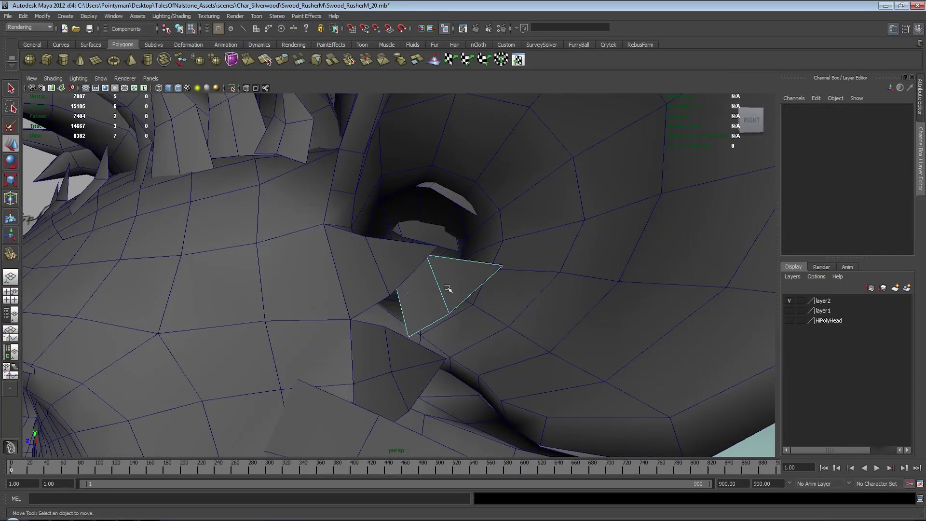
drag(426, 346, 421, 333)
drag(396, 229, 503, 316)
key(v)
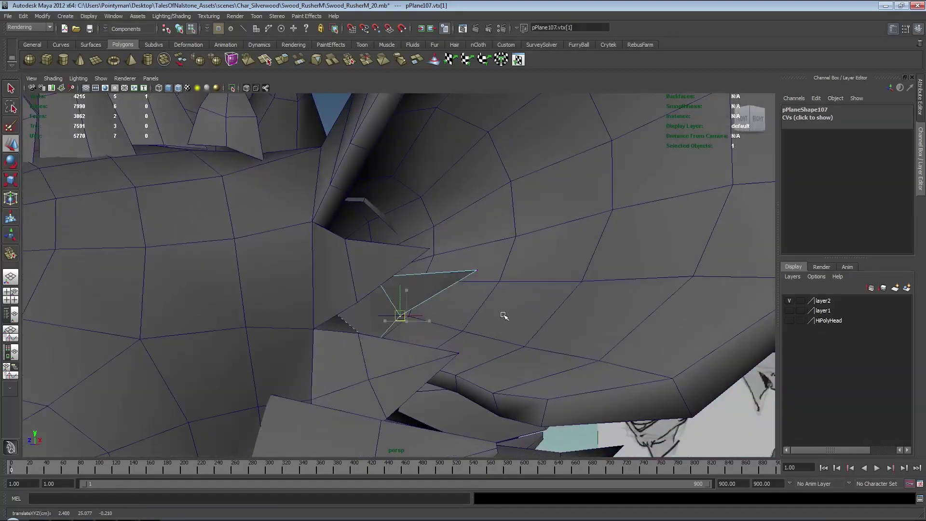
alt+right_drag(569, 313, 408, 275)
alt+drag(408, 276, 332, 265)
click(418, 165)
- Select all vertices of the two loose fur planes in front of the ear in turn and shift each plane
alt+drag(407, 316, 405, 184)
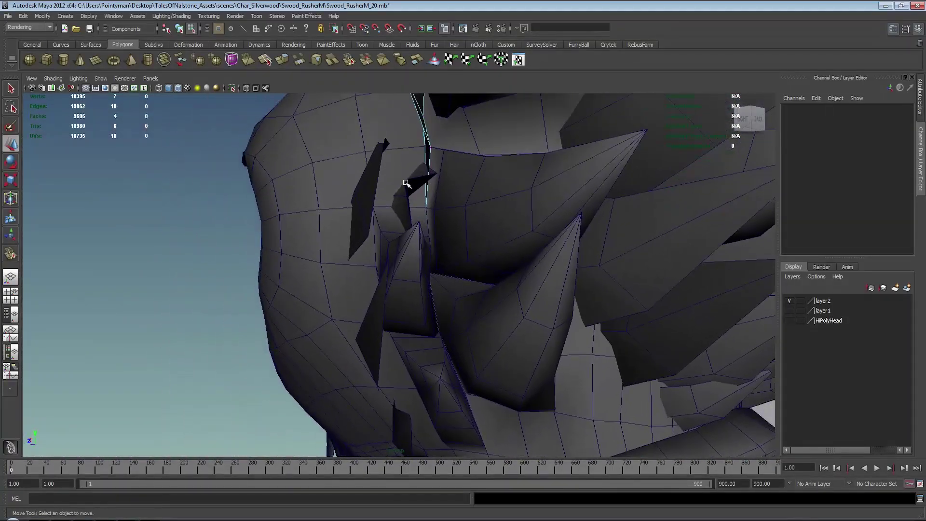
drag(344, 139, 503, 290)
middle_drag(503, 291, 502, 268)
mouse_move(491, 234)
alt+mouse_down()
mouse_move(479, 237)
mouse_move(479, 283)
mouse_move(464, 268)
mouse_move(493, 288)
mouse_move(488, 227)
mouse_move(498, 244)
mouse_move(484, 246)
alt+mouse_up()
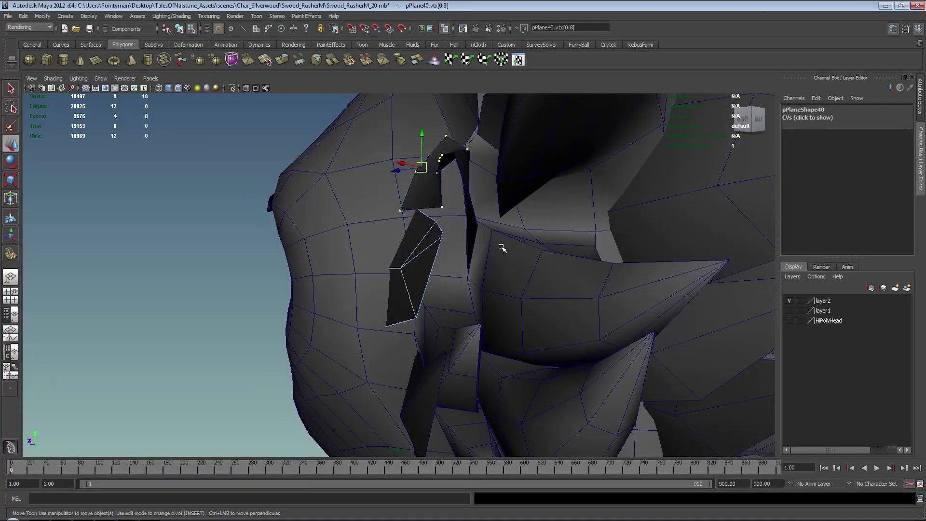
drag(519, 417, 520, 418)
middle_drag(565, 312, 524, 323)
mouse_move(481, 321)
alt+mouse_down()
mouse_move(529, 320)
mouse_move(492, 316)
mouse_move(477, 295)
mouse_move(434, 280)
mouse_move(477, 289)
mouse_move(384, 253)
mouse_move(491, 251)
mouse_move(499, 266)
alt+mouse_up()
key(space)
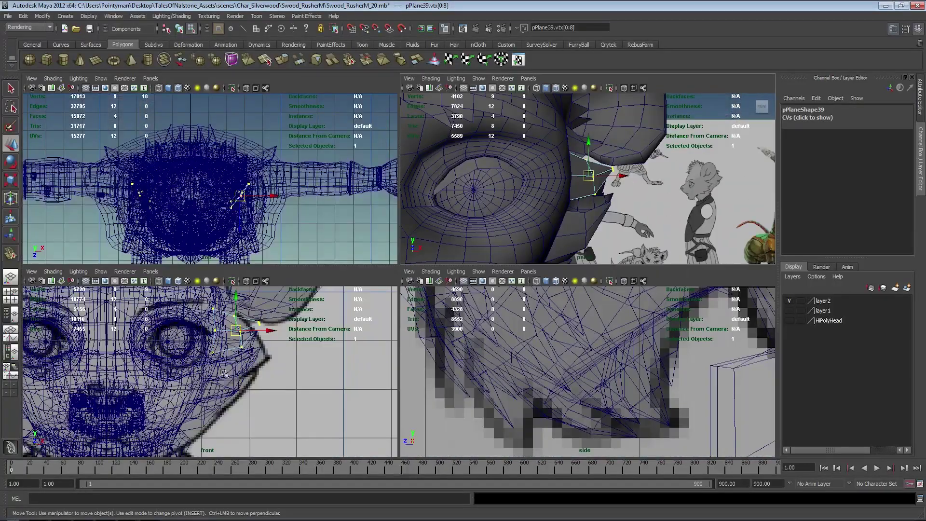
middle_drag(255, 348, 259, 344)
key(ctrl+z)
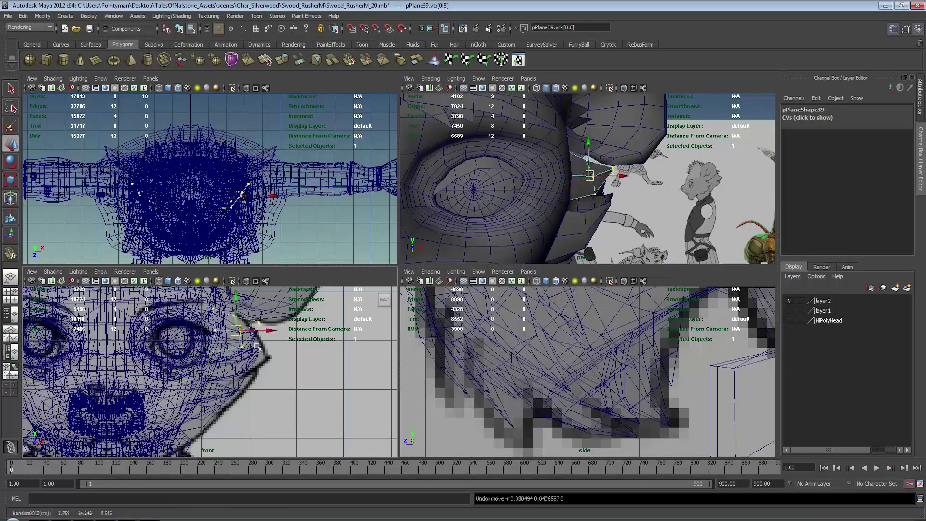
key(space)
- Move the two loose fur planes forward over the side of the face, away from the attached row
alt+drag(573, 203, 390, 213)
middle_drag(514, 217, 460, 219)
alt+drag(421, 207, 380, 198)
middle_drag(457, 273, 419, 224)
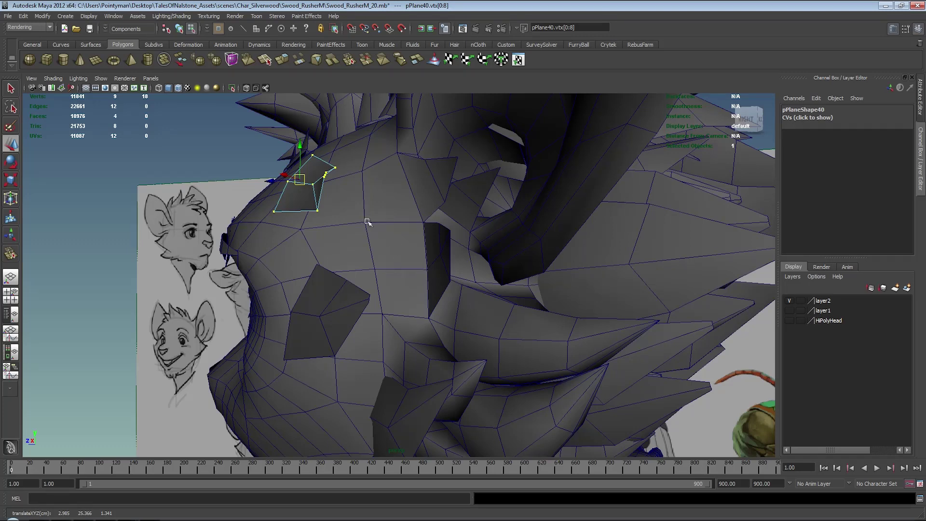
- Select the head and fur plane vertices where they meet in front of the ear and try Average Normals on them
mouse_move(426, 272)
alt+mouse_down()
mouse_move(448, 265)
mouse_move(370, 259)
mouse_move(375, 272)
mouse_move(413, 267)
mouse_move(364, 279)
mouse_move(436, 268)
mouse_move(397, 265)
mouse_move(428, 262)
mouse_move(417, 248)
alt+mouse_up()
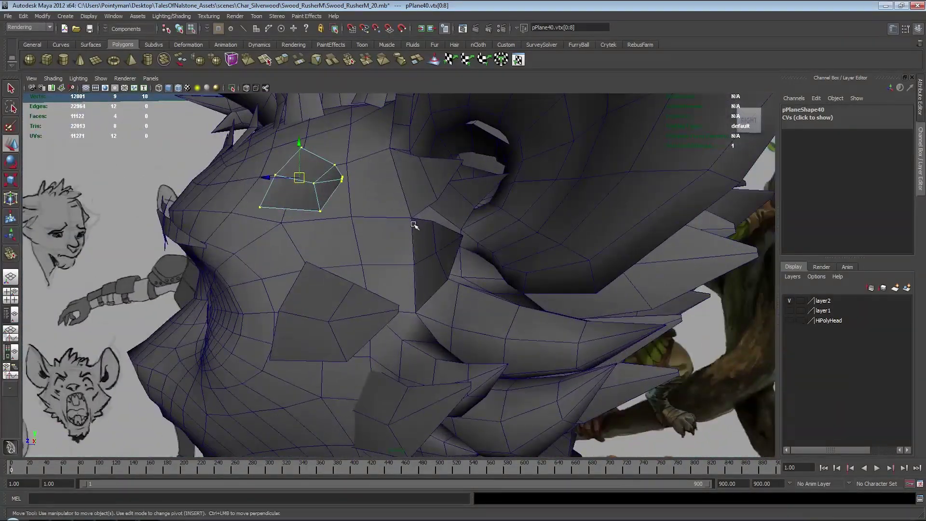
alt+drag(467, 191, 409, 256)
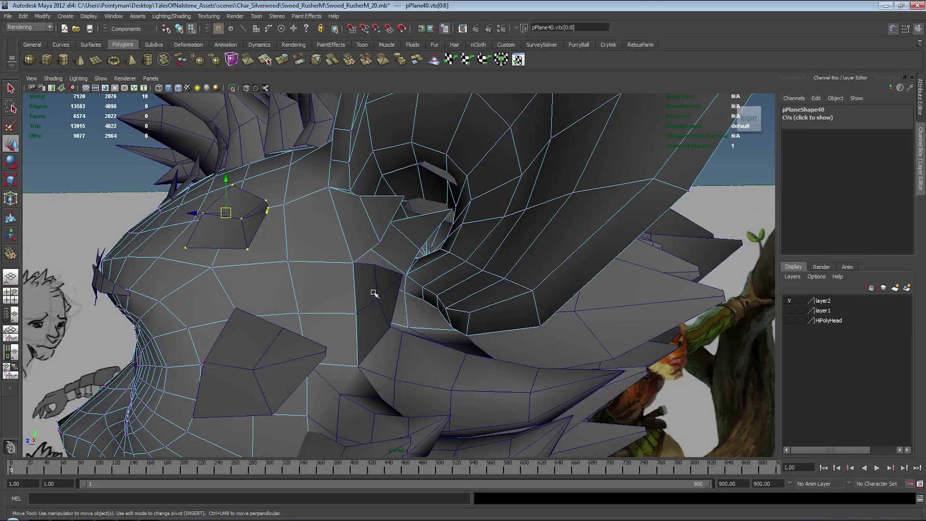
drag(357, 276, 356, 275)
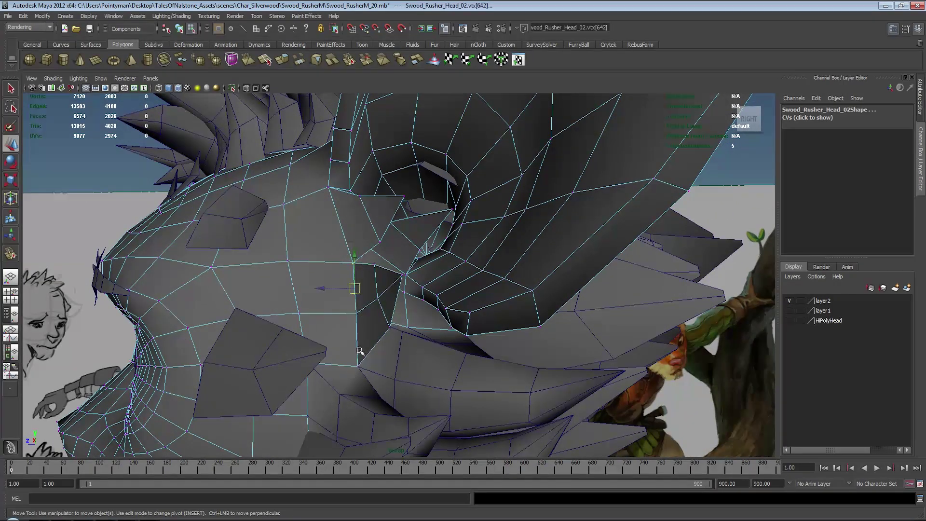
alt+drag(384, 245, 354, 179)
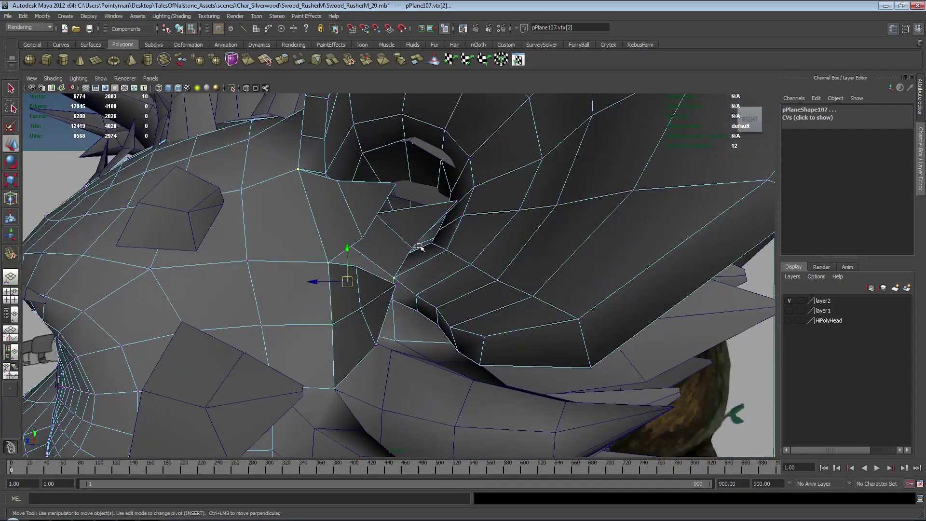
shift+right_click(394, 246)
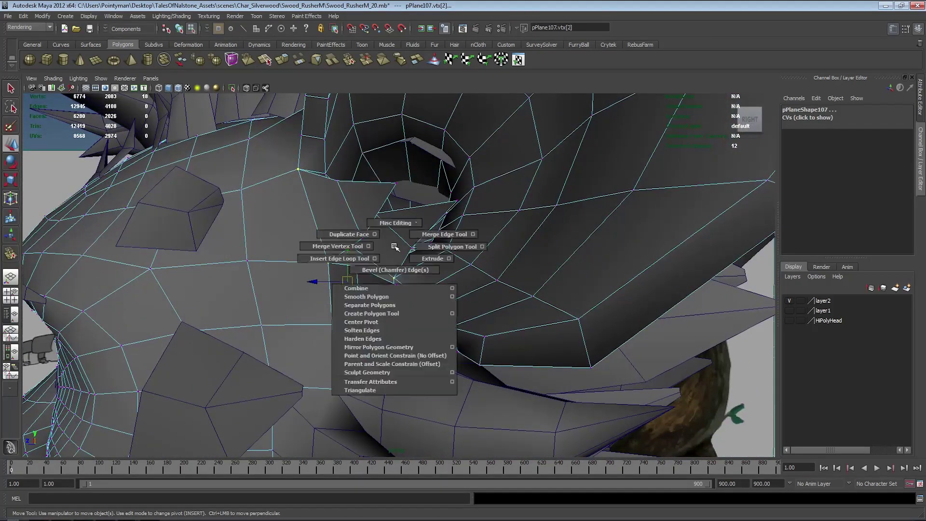
key(space)
click(398, 276)
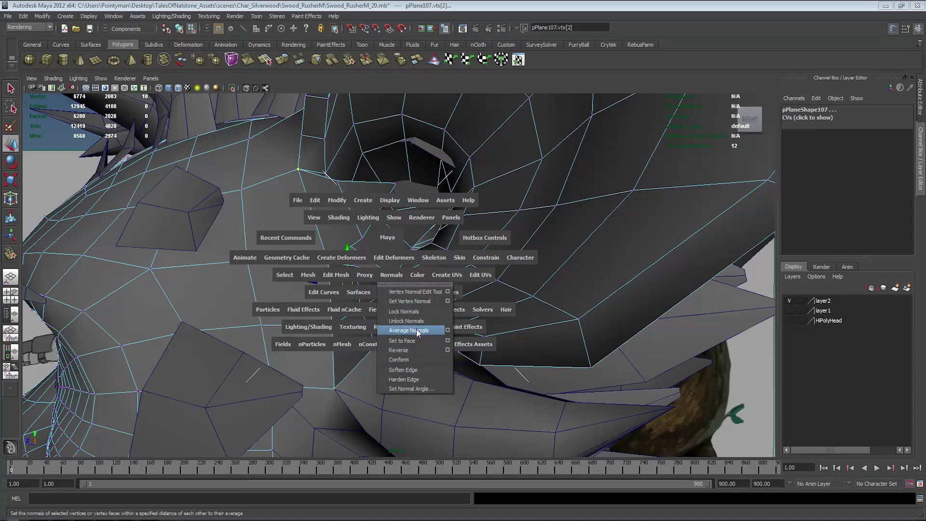
click(409, 329)
key(ctrl+z)
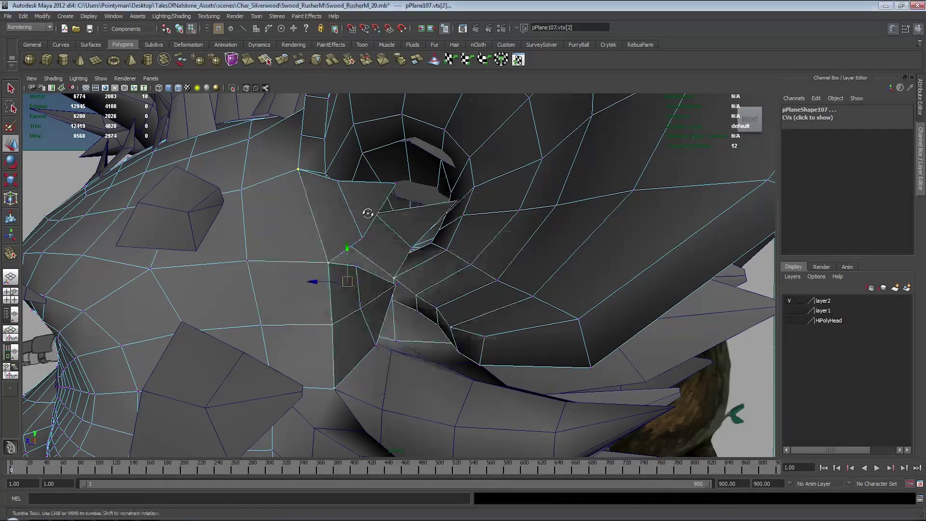
- Combine the three attached fur planes in front of the ear into one mesh
alt+drag(368, 213, 401, 220)
key(F8)
click(395, 223)
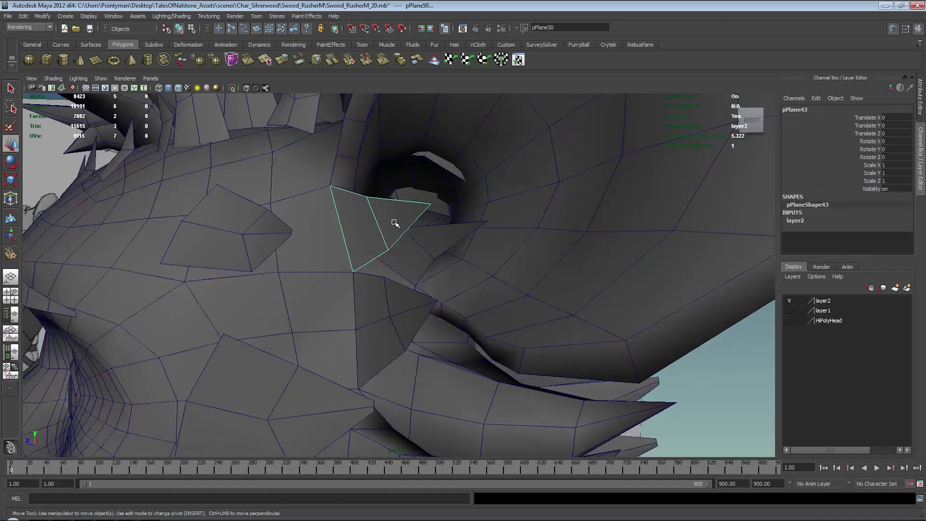
shift+click(401, 309)
shift+right_drag(430, 246, 414, 287)
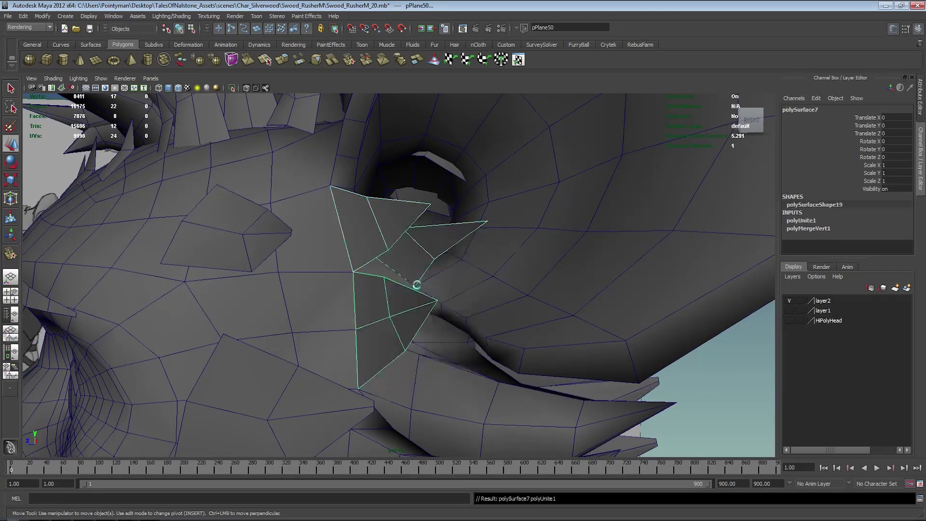
- Select all faces of the combined fur mesh and reverse their normals
drag(430, 237, 469, 225)
key(space)
drag(424, 280, 434, 358)
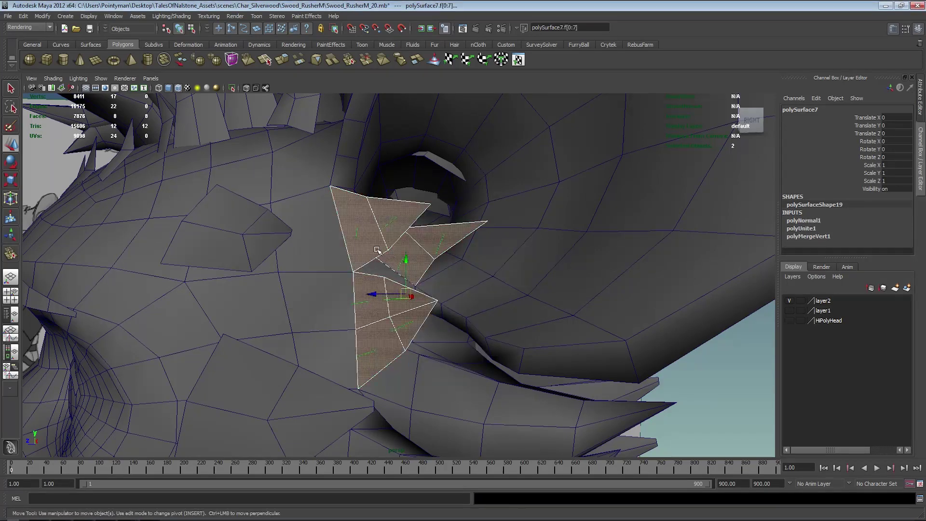
- Return the combined fur mesh to object selection and turn off its face normals display
key(F8)
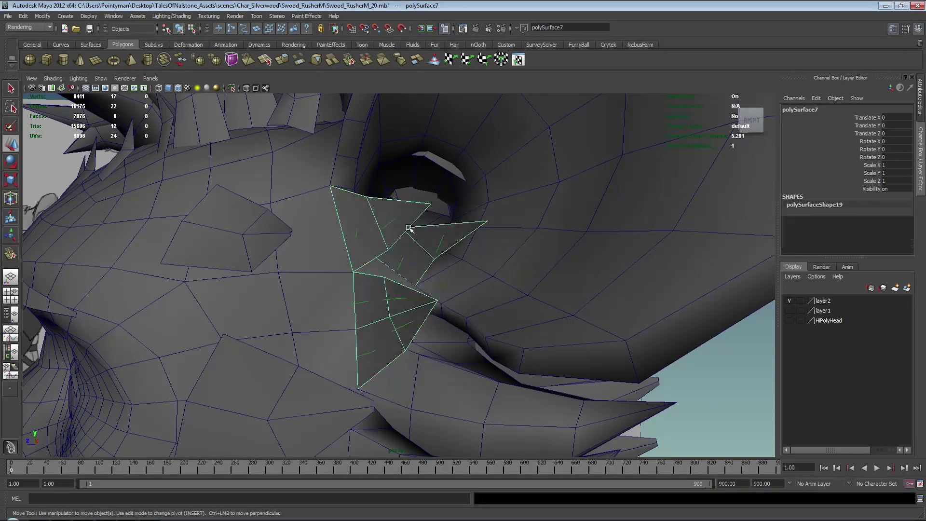
key(space)
drag(400, 230, 444, 219)
click(730, 410)
click(384, 217)
key(space)
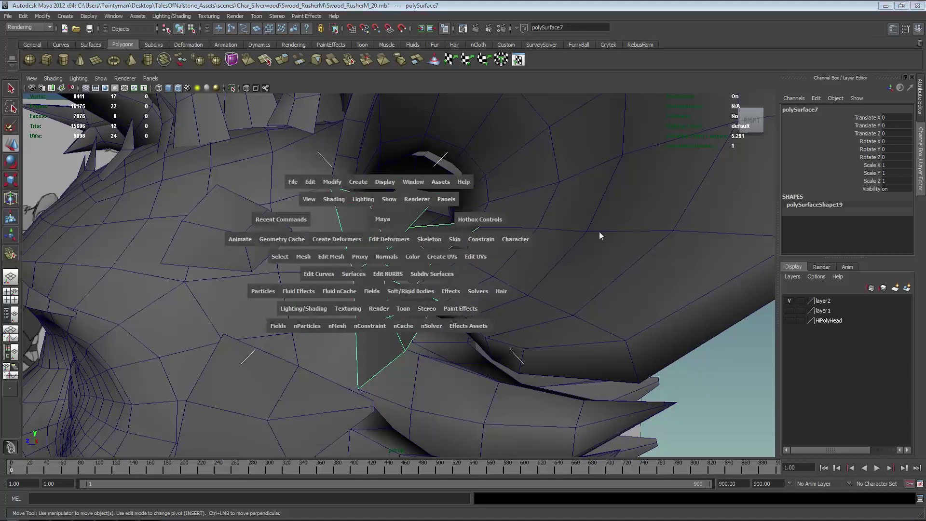
click(381, 182)
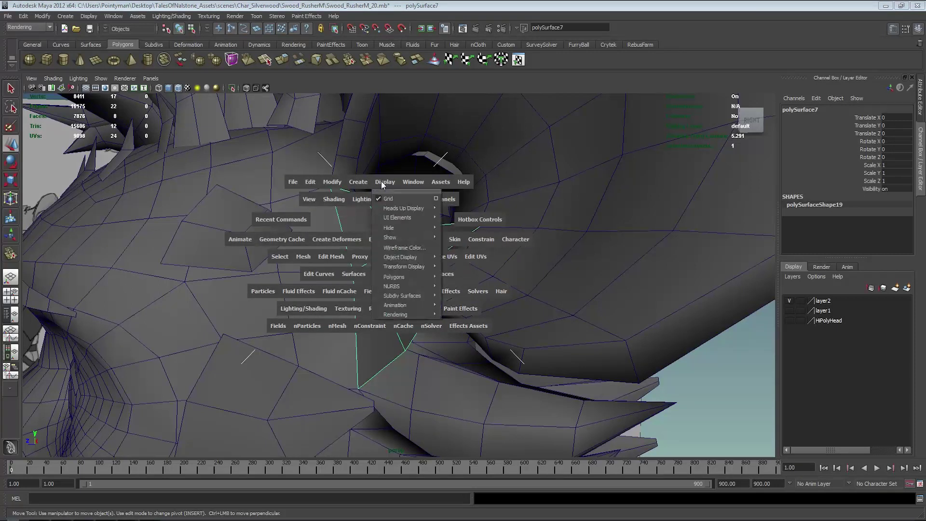
mouse_move(410, 277)
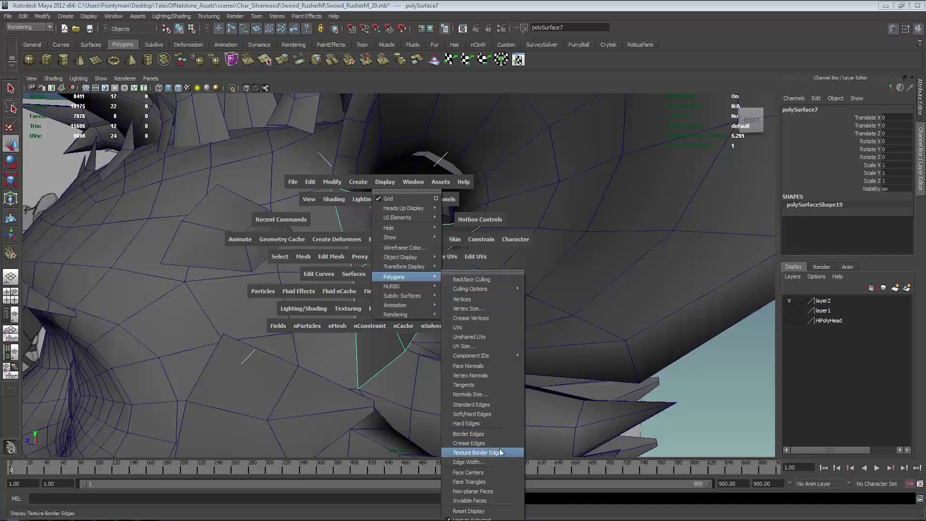
click(476, 367)
- Select the mirrored fur plane instances beside the opposite ear and delete them
alt+drag(449, 218, 378, 334)
click(294, 223)
click(385, 213)
click(377, 341)
click(412, 273)
alt+right_drag(412, 273, 251, 282)
alt+drag(333, 256, 332, 233)
click(350, 207)
shift+click(347, 234)
shift+click(322, 323)
shift+click(344, 325)
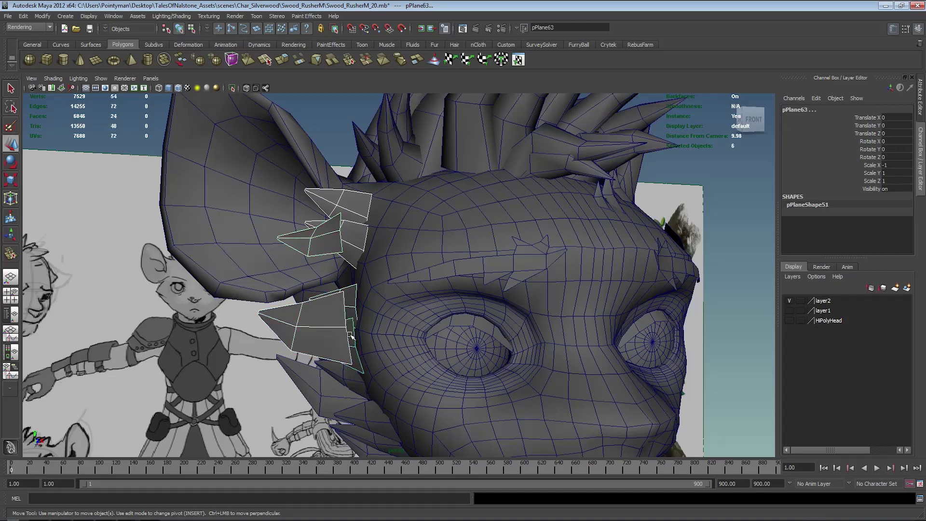
key(Delete)
- Select the head together with the combined fur mesh and pick their vertices along the seam in front of the ear
click(334, 380)
alt+drag(336, 380, 538, 288)
alt+drag(267, 181, 394, 238)
click(416, 221)
alt+right_drag(343, 257, 451, 240)
key(F8)
alt+middle_drag(295, 243, 380, 304)
click(311, 219)
drag(327, 237, 328, 239)
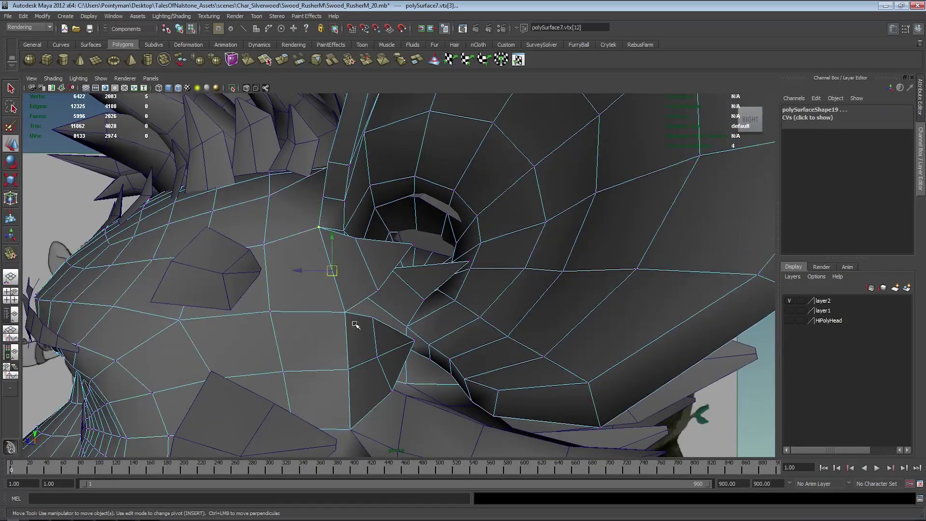
alt+drag(355, 323, 365, 324)
alt+drag(305, 389, 300, 376)
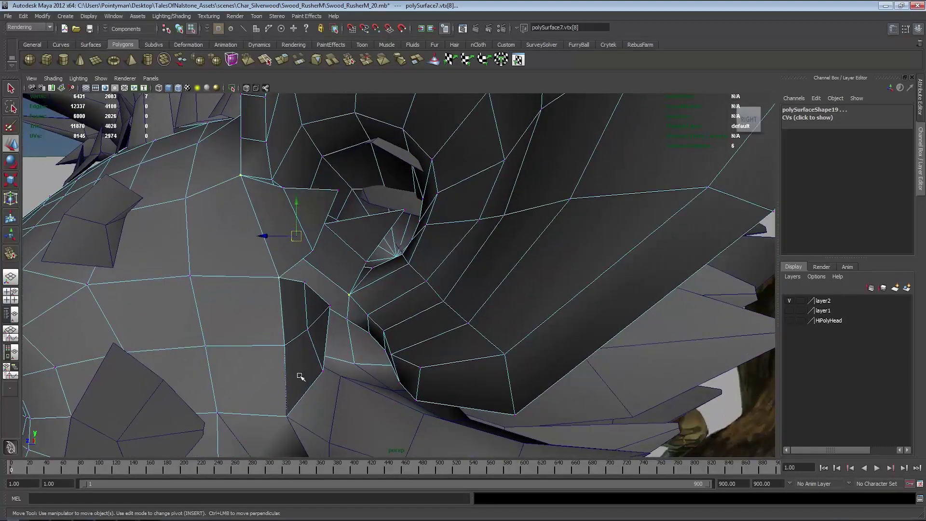
alt+drag(334, 294, 247, 249)
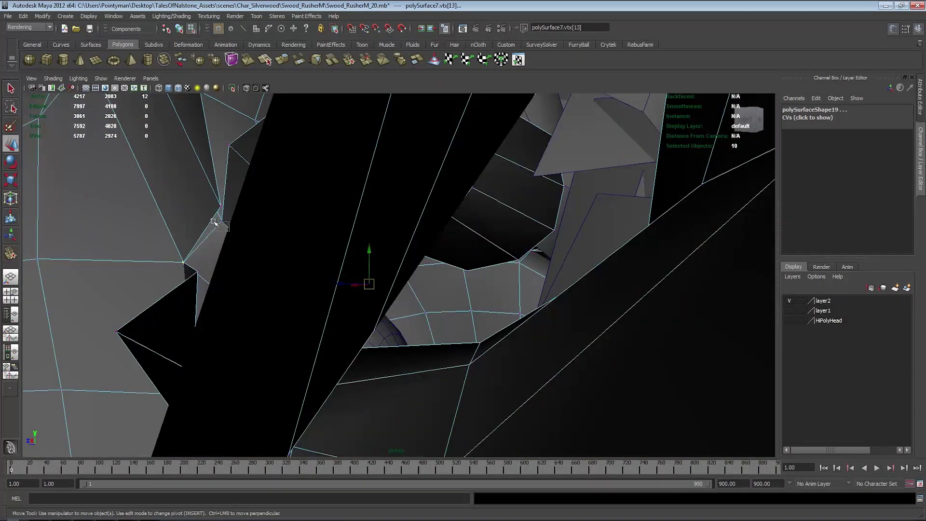
shift+drag(214, 222, 207, 213)
- Inspect the seam vertex selection in wireframe from several sides of the head to check for stray vertices
alt+drag(208, 215, 239, 215)
key(4)
alt+right_drag(240, 215, 194, 226)
alt+drag(194, 226, 405, 236)
alt+right_drag(405, 236, 346, 232)
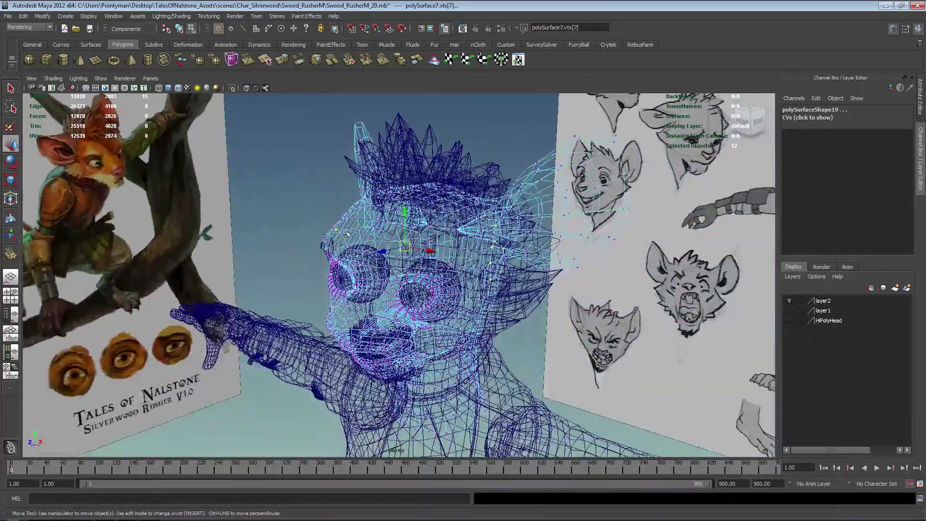
drag(433, 356, 299, 207)
alt+right_drag(299, 207, 334, 213)
alt+drag(333, 217, 371, 221)
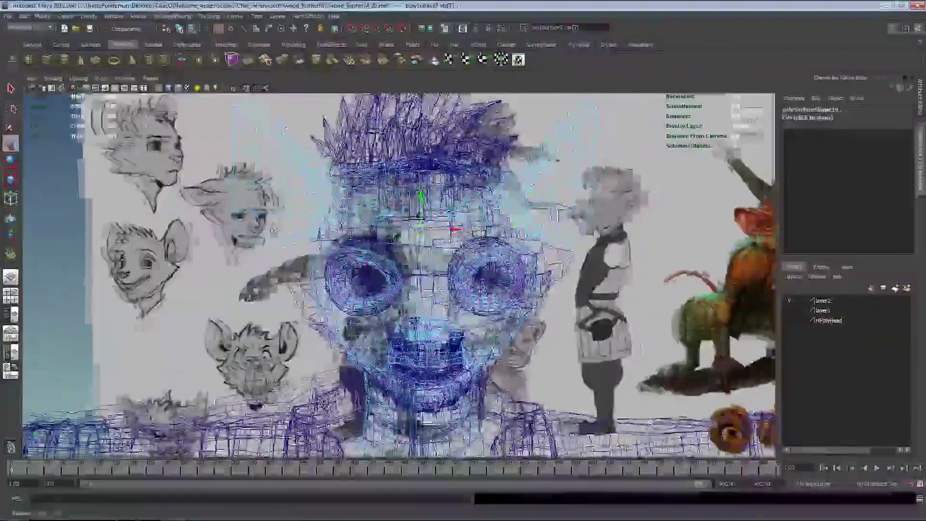
alt+right_drag(371, 222, 410, 236)
alt+drag(294, 247, 269, 250)
alt+right_drag(544, 207, 511, 193)
alt+drag(511, 191, 372, 192)
mouse_move(482, 208)
alt+mouse_down()
mouse_move(406, 228)
mouse_move(394, 246)
alt+mouse_up()
key(5)
- Apply Average Normals to the selected seam vertices and deselect everything in object mode
middle_drag(417, 206, 367, 219)
key(space)
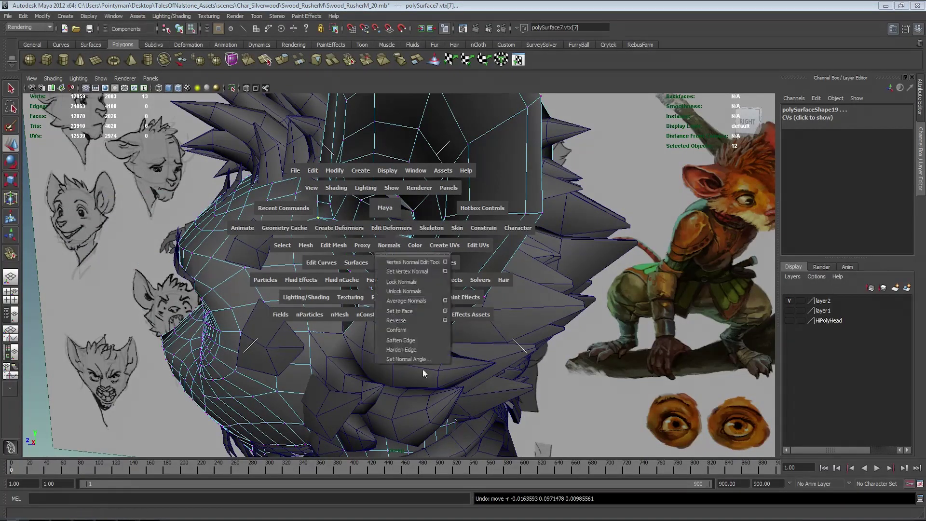
click(405, 301)
alt+drag(404, 302, 299, 204)
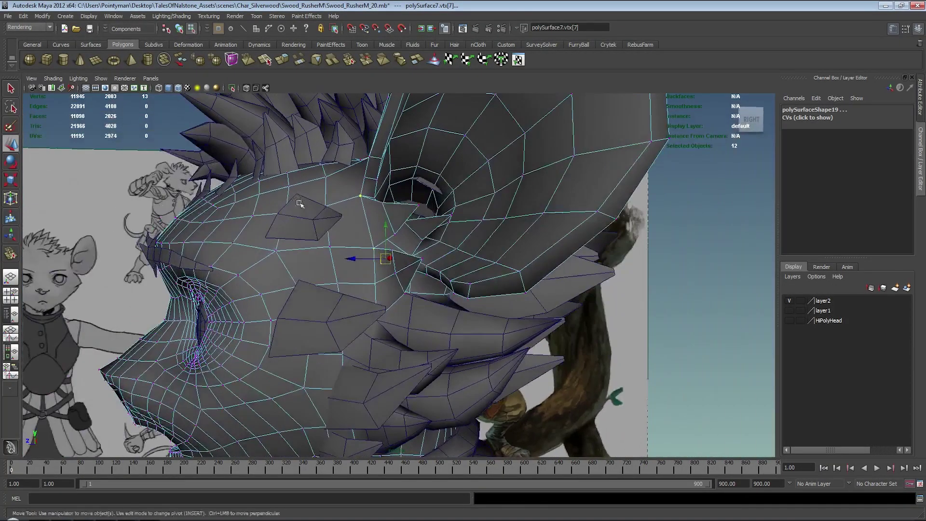
key(F8)
click(719, 281)
alt+drag(465, 247, 409, 220)
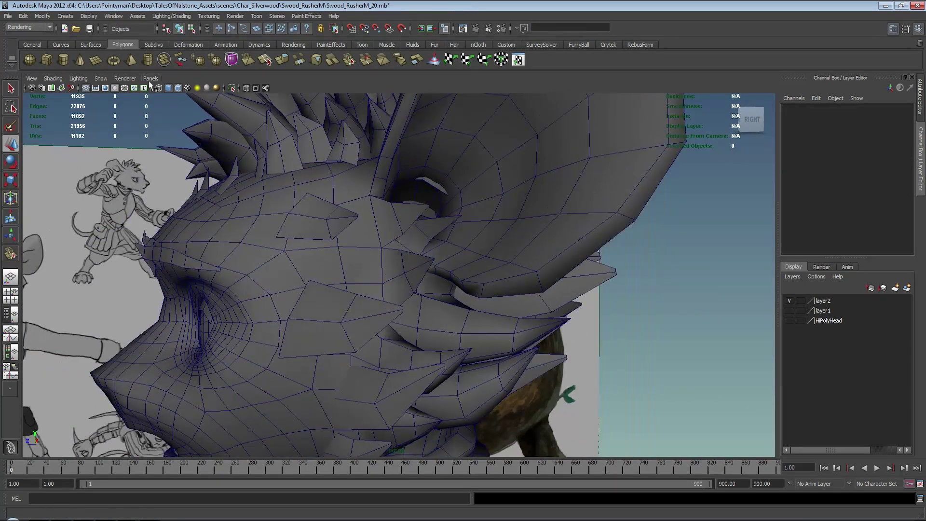
- Hide the wireframe on the shaded model and examine how the ear fur blends into the head
click(73, 79)
mouse_move(53, 78)
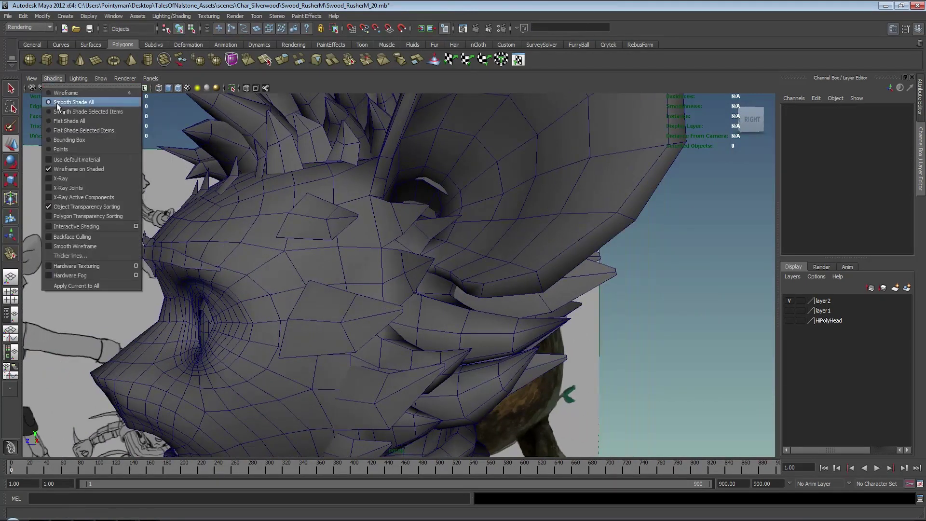
click(68, 167)
alt+right_drag(667, 319, 385, 308)
alt+drag(386, 309, 311, 246)
alt+middle_drag(311, 246, 312, 258)
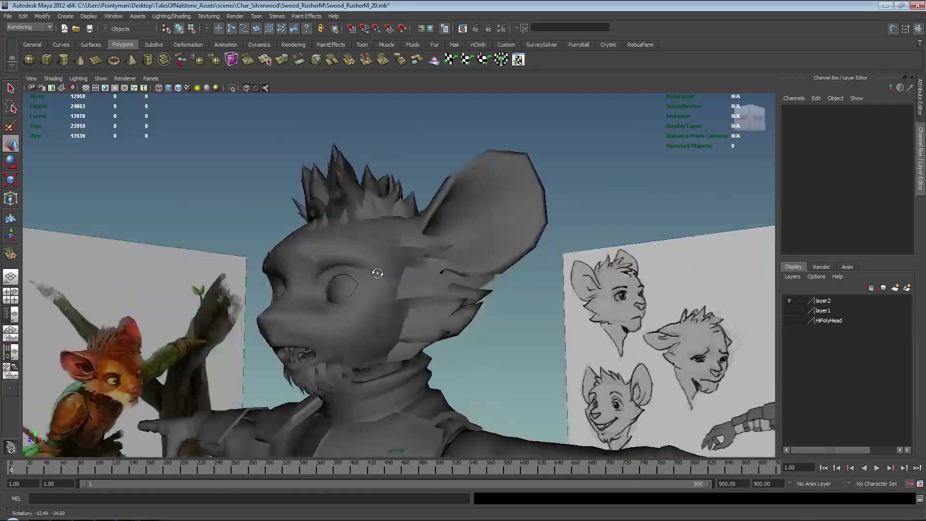
alt+drag(313, 258, 335, 270)
- Select and frame the loose fur plane on the lower cheek, and show the wireframe on the shaded model again
scroll(395, 244, up, 3)
click(395, 245)
scroll(335, 201, up, 2)
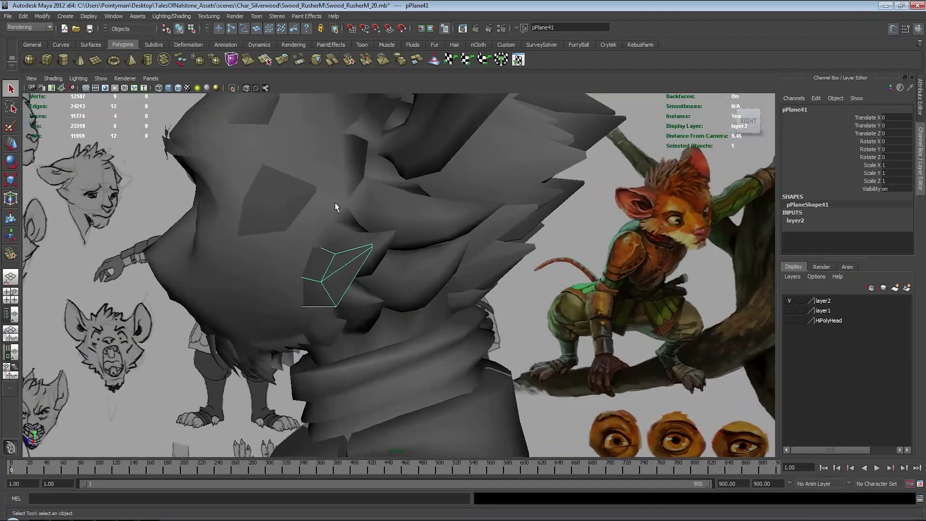
click(381, 212)
click(53, 78)
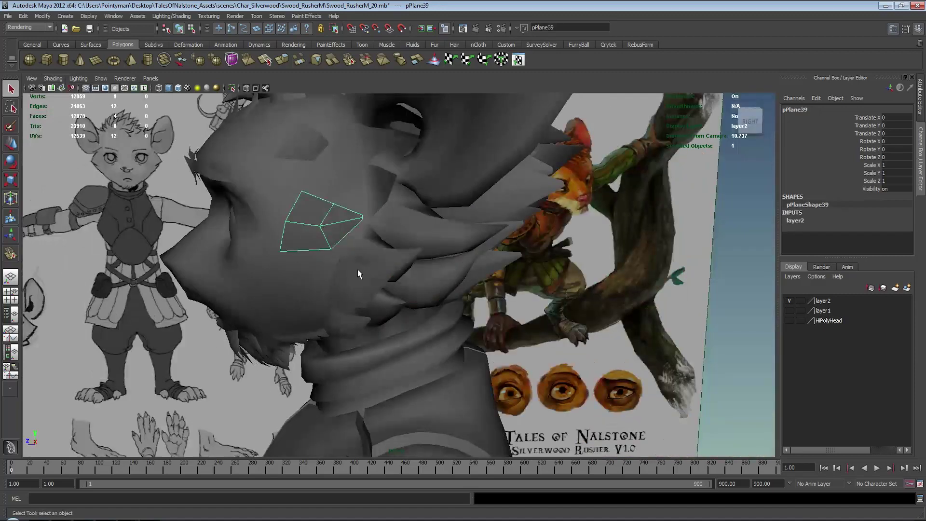
click(357, 274)
key(f)
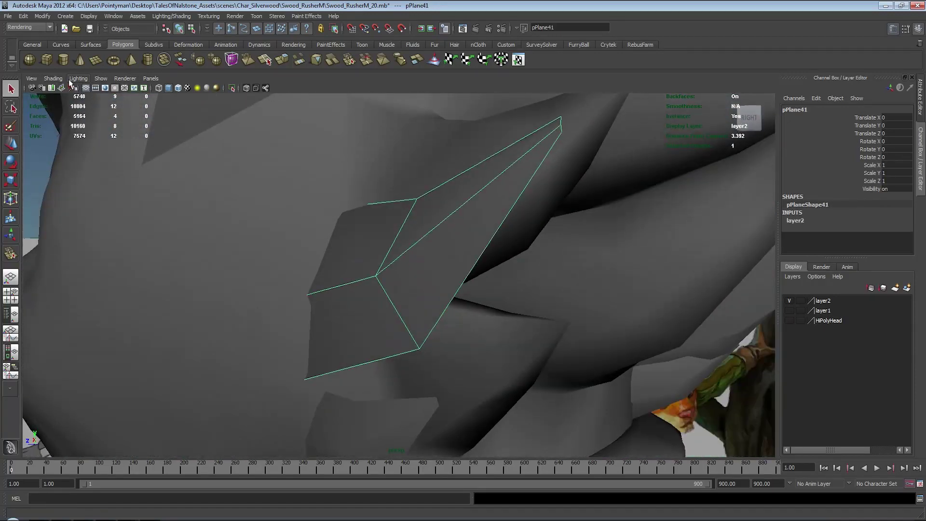
click(53, 79)
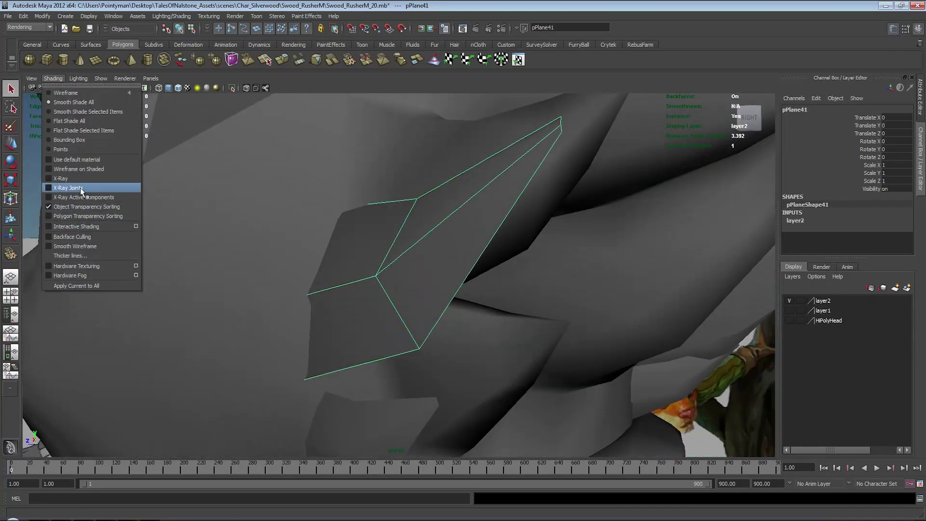
click(86, 169)
- Pull the base-edge vertices of the lower cheek fur plane out of the head surface
mouse_move(190, 203)
alt+mouse_down()
mouse_move(215, 262)
mouse_move(375, 265)
alt+mouse_up()
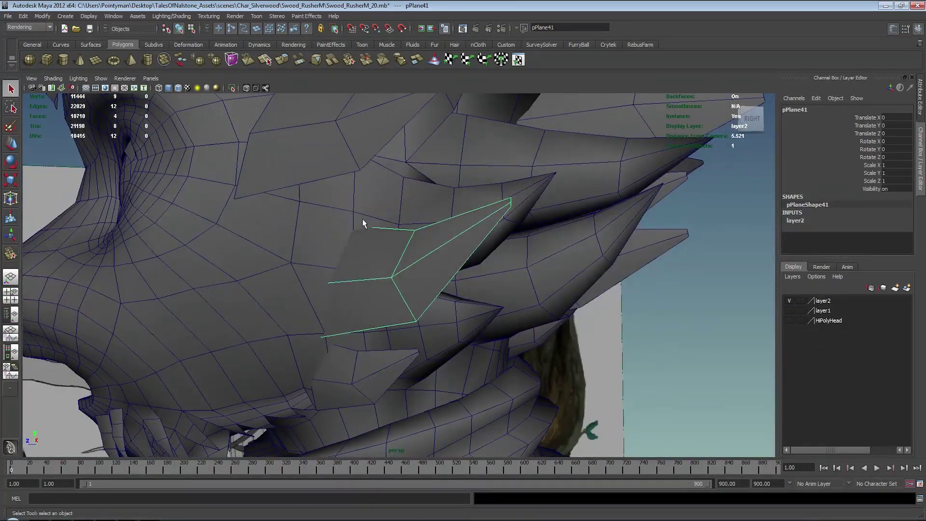
key(ctrl+F9)
drag(348, 367, 349, 368)
alt+drag(410, 356, 529, 345)
key(w)
middle_drag(529, 346, 584, 334)
alt+drag(585, 334, 540, 352)
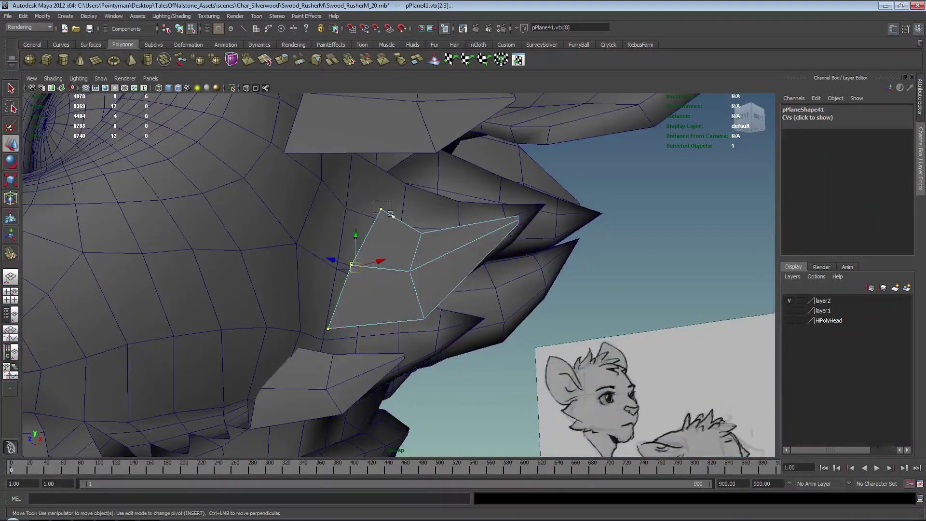
- Move the three base-edge vertices of the selected cheek fur plane toward the head surface
middle_drag(349, 213, 347, 213)
drag(337, 253, 370, 276)
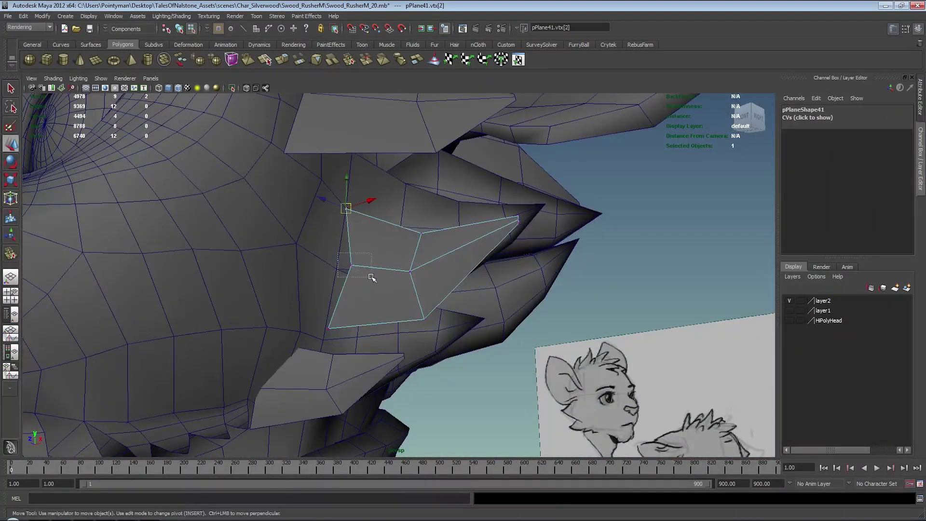
middle_drag(340, 273, 337, 270)
drag(317, 313, 346, 343)
middle_drag(331, 336, 322, 341)
- Reposition the plane's middle-row vertices outward to give the cheek tuft some curvature
alt+drag(415, 288, 382, 242)
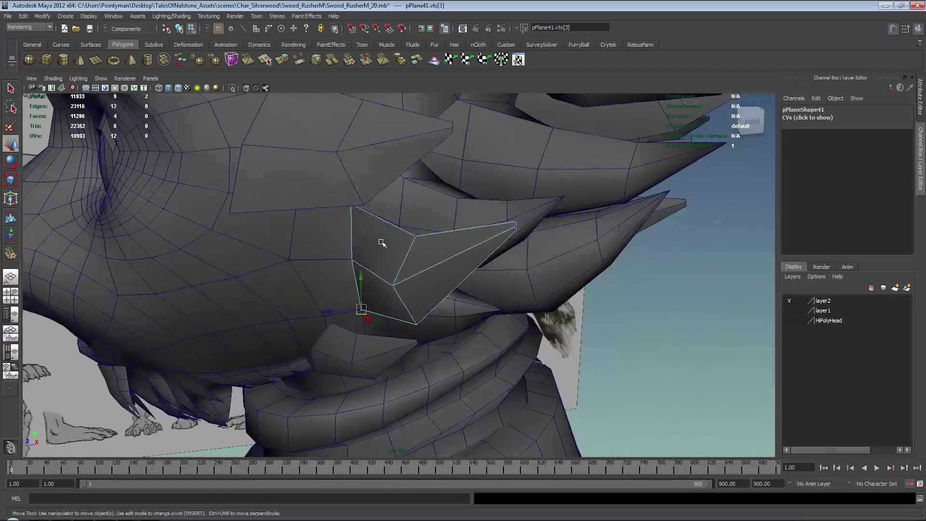
alt+drag(461, 336, 351, 253)
middle_drag(379, 291, 445, 322)
alt+drag(401, 238, 395, 231)
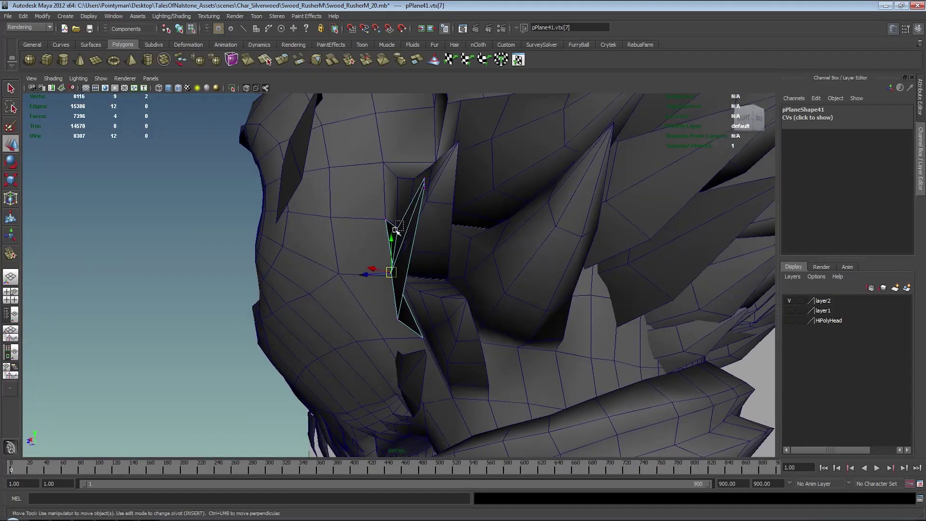
middle_drag(443, 260, 436, 262)
- Move the tip vertices of the cheek plane to pull the tuft's point closer to the face
drag(413, 170, 437, 194)
alt+drag(415, 232, 398, 248)
middle_drag(434, 263, 418, 278)
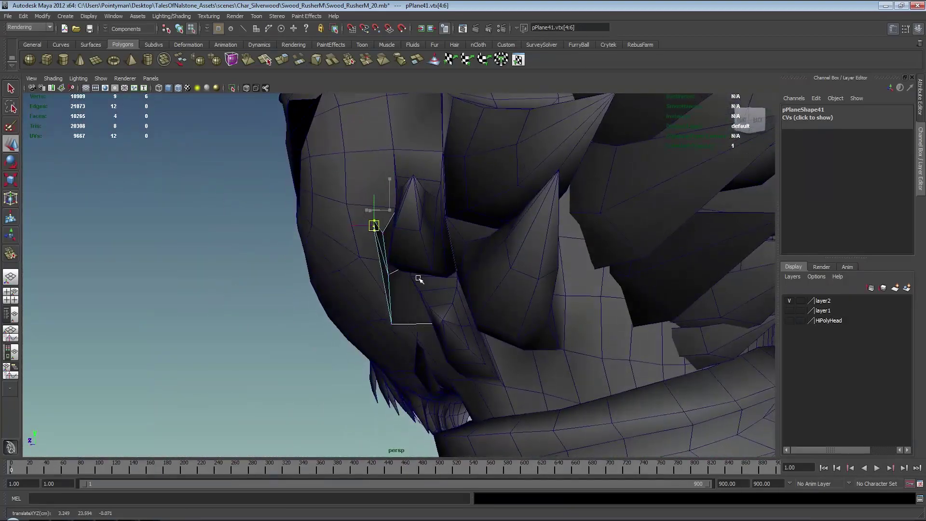
alt+drag(421, 304, 524, 296)
middle_drag(524, 296, 488, 308)
- Adjust the middle-row and tip vertices so the cheek plane follows the shape of the neighbouring fur tufts
alt+drag(455, 279, 426, 227)
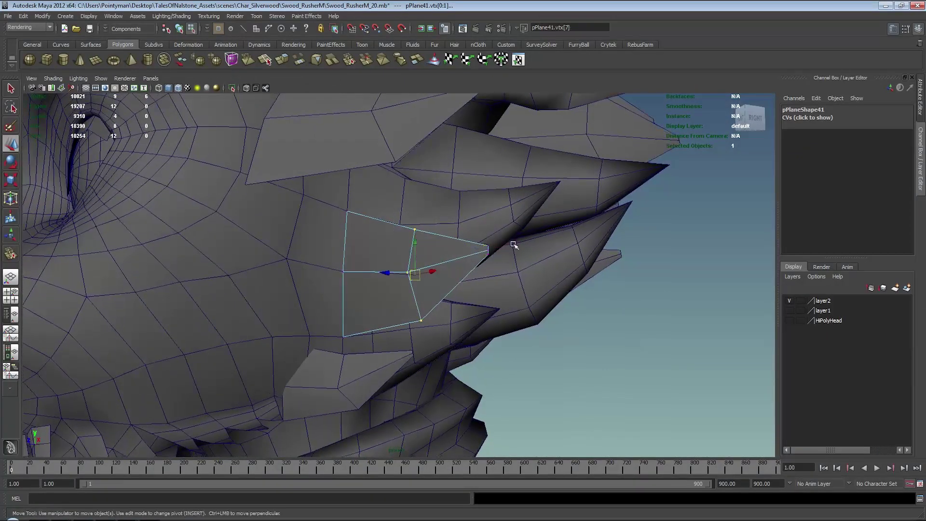
alt+drag(434, 298, 473, 275)
drag(483, 234, 504, 282)
mouse_move(505, 282)
alt+mouse_down()
mouse_move(513, 277)
mouse_move(515, 288)
alt+mouse_up()
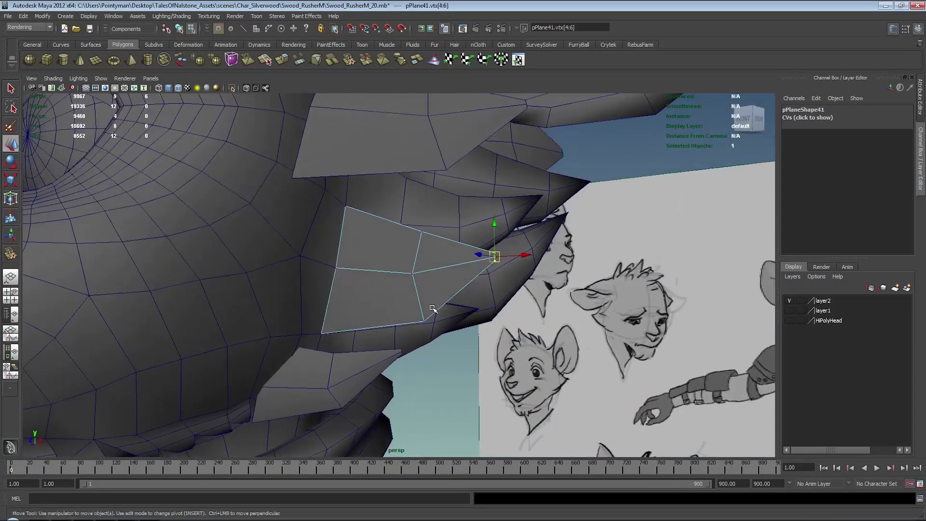
alt+drag(438, 329, 446, 313)
middle_drag(489, 334, 486, 333)
mouse_move(488, 301)
alt+mouse_down()
mouse_move(455, 294)
mouse_move(464, 304)
mouse_move(392, 279)
mouse_move(391, 247)
alt+mouse_up()
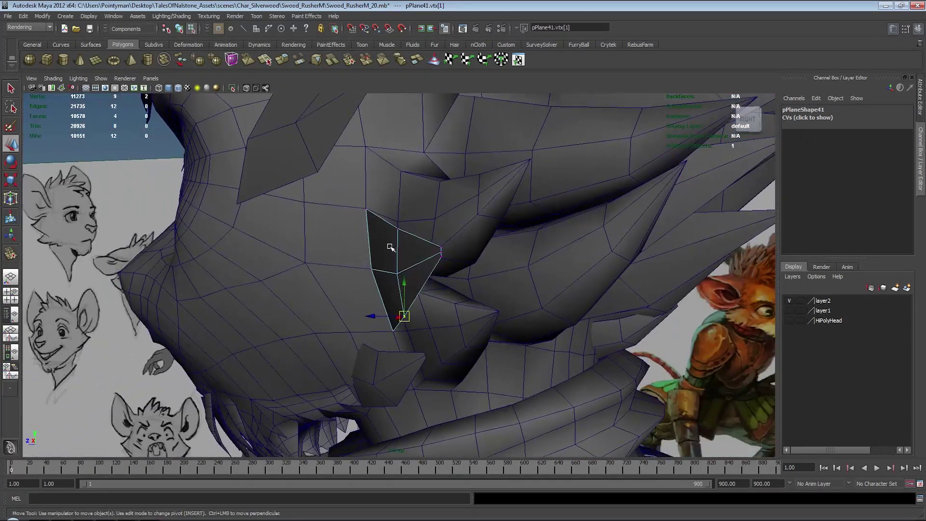
- Insert an edge loop across the base half of the cheek plane and scale it to round the outline
shift+right_click(390, 247)
shift+right_drag(351, 260, 349, 260)
alt+drag(350, 260, 380, 272)
alt+drag(380, 272, 474, 281)
key(w)
middle_drag(475, 281, 472, 280)
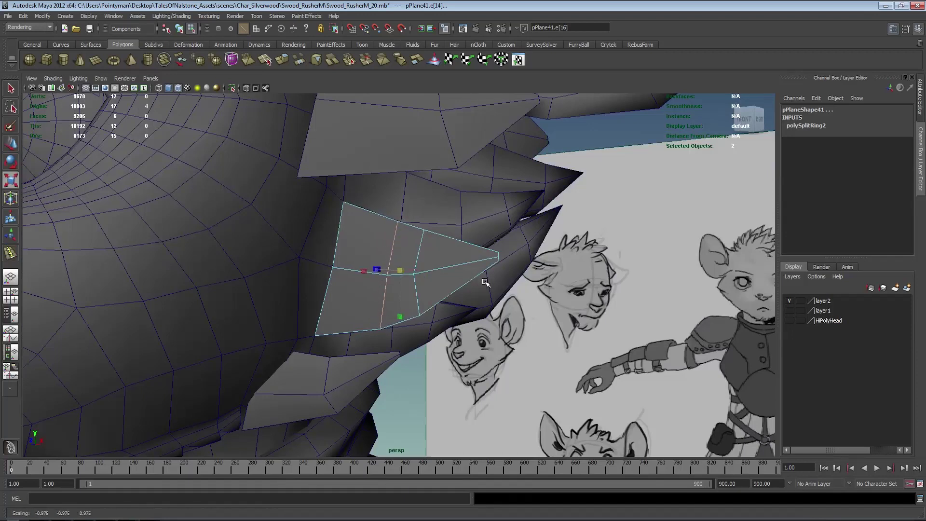
- Adjust the edge loop nearest the tip and move its centre vertex to smooth the tuft's surface
double_click(418, 254)
key(w)
right_drag(413, 287, 394, 283)
drag(425, 284, 426, 285)
middle_drag(471, 301, 481, 299)
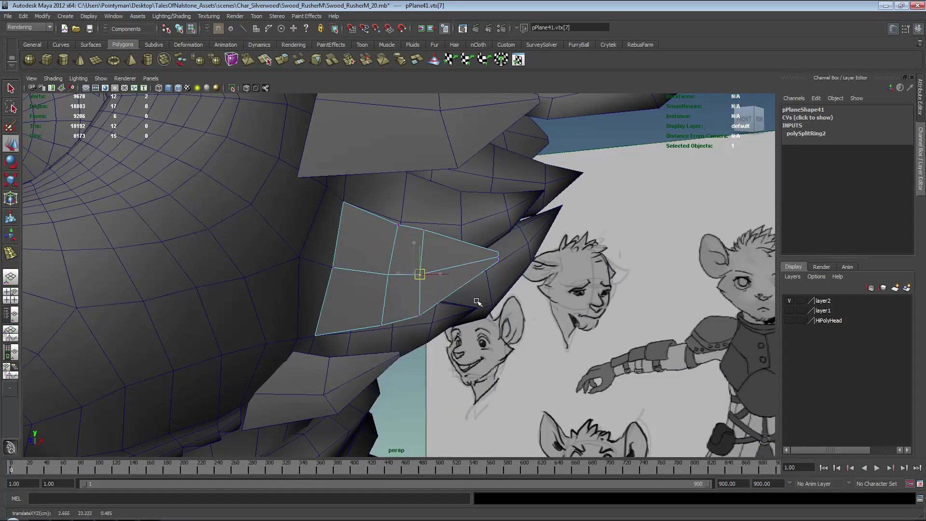
- Move the vertex row behind the tip closer to the point and adjust its angle
drag(411, 326, 333, 316)
key(w)
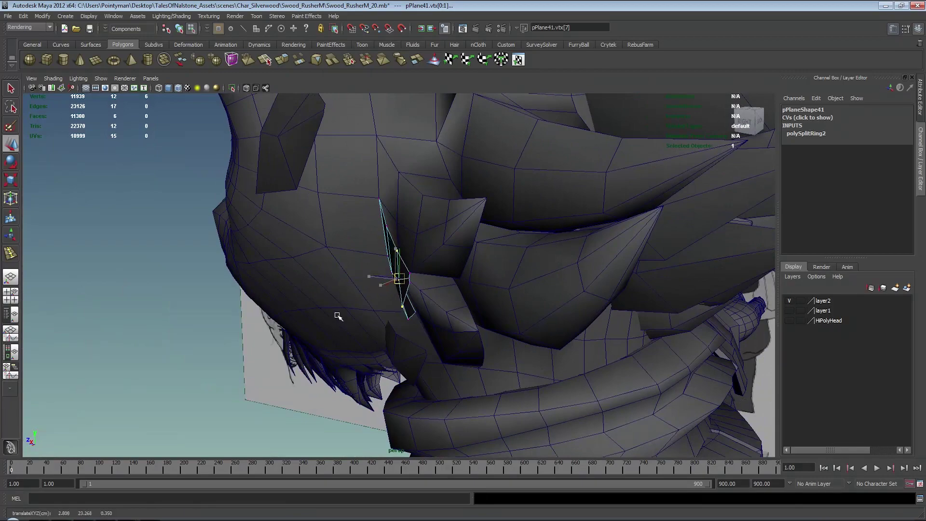
key(e)
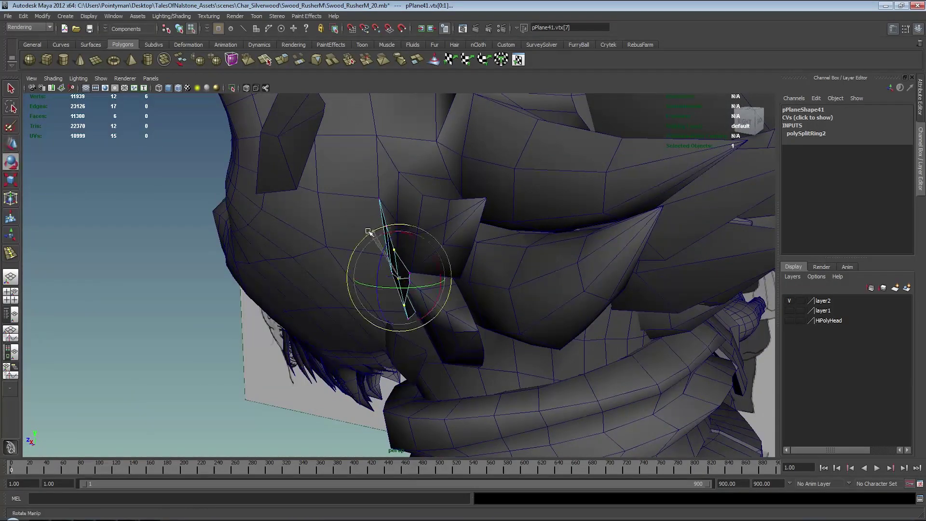
key(w)
alt+drag(368, 233, 472, 264)
- Merge the three tip vertices of the cheek plane into a single point
drag(472, 261, 540, 285)
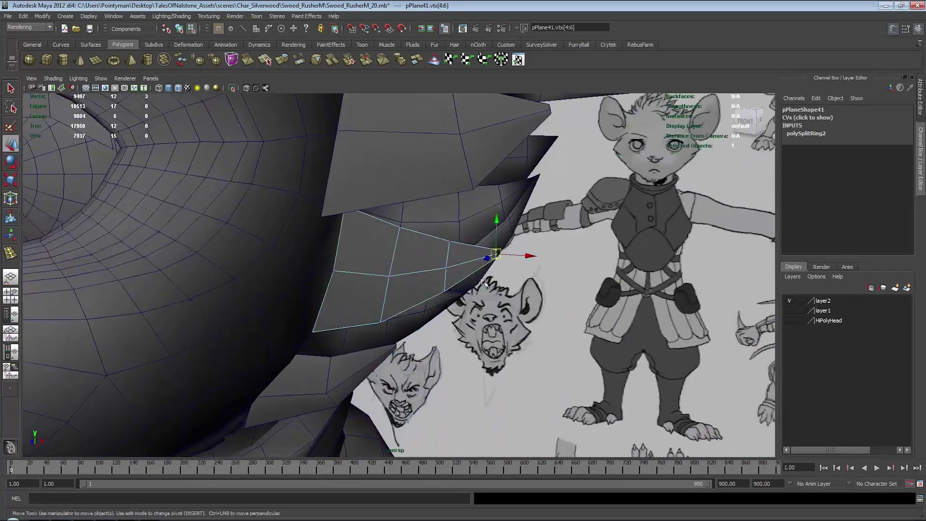
alt+right_drag(540, 284, 597, 270)
alt+middle_drag(597, 270, 511, 299)
alt+drag(510, 298, 446, 272)
shift+right_click(441, 275)
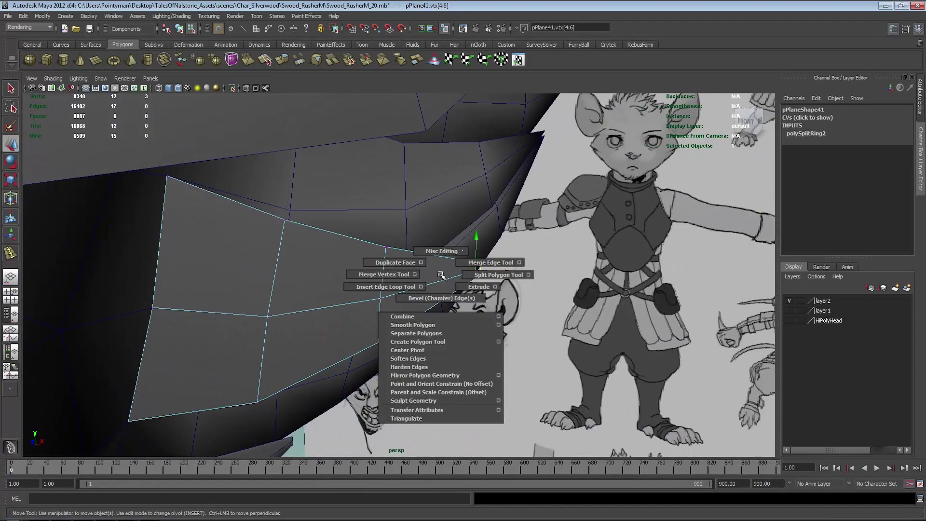
click(402, 274)
drag(476, 275, 415, 262)
key(w)
alt+right_drag(415, 262, 366, 284)
- Select all vertices of the fur plane above the finished cheek tuft and reposition it beside the eye
click(663, 365)
alt+drag(513, 332, 331, 214)
click(308, 172)
alt+drag(310, 174, 565, 375)
middle_drag(566, 375, 560, 375)
alt+drag(561, 375, 452, 394)
- In the front view, move the merged tip of the finished cheek tuft toward the reference sketch's face outline
key(space)
alt+middle_drag(241, 400, 241, 372)
alt+right_drag(240, 372, 255, 344)
alt+middle_drag(261, 344, 258, 369)
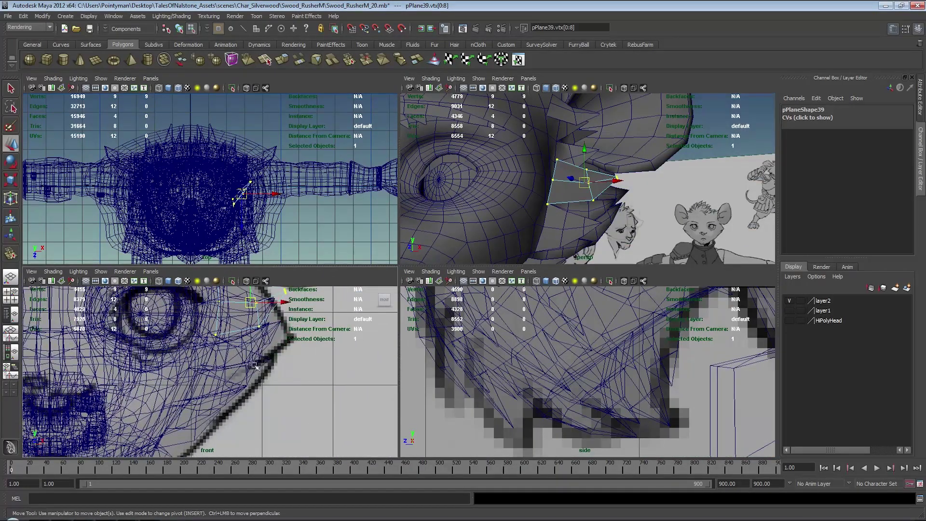
drag(254, 361, 281, 367)
alt+middle_drag(458, 225, 458, 211)
middle_drag(301, 340, 300, 333)
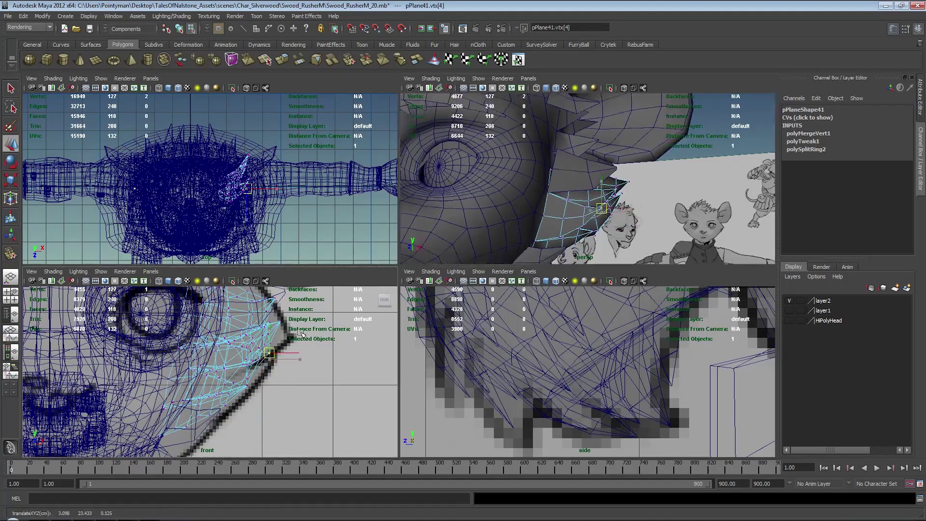
- Move the three base vertices of the plane beside the eye onto the head mesh
alt+drag(606, 217, 514, 168)
alt+right_drag(514, 167, 606, 130)
alt+drag(545, 151, 586, 159)
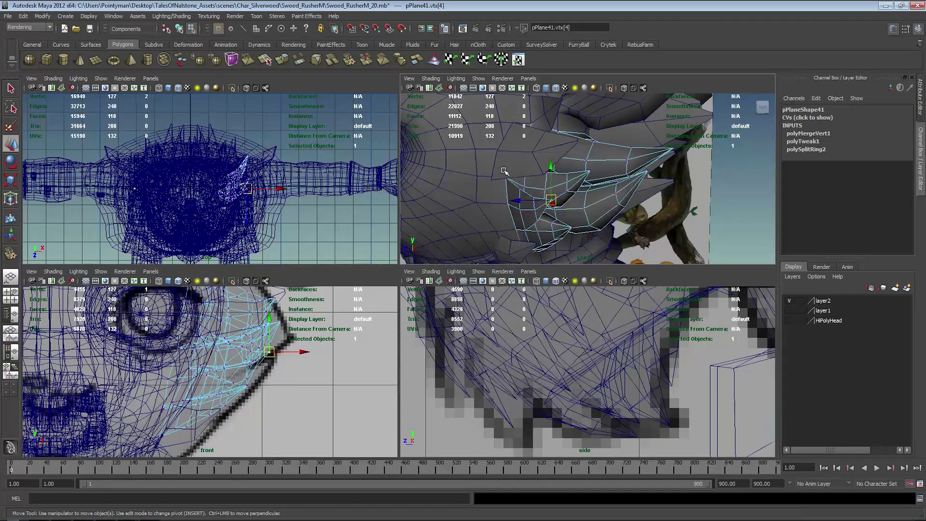
key(space)
scroll(310, 261, up, 3)
drag(319, 221, 278, 206)
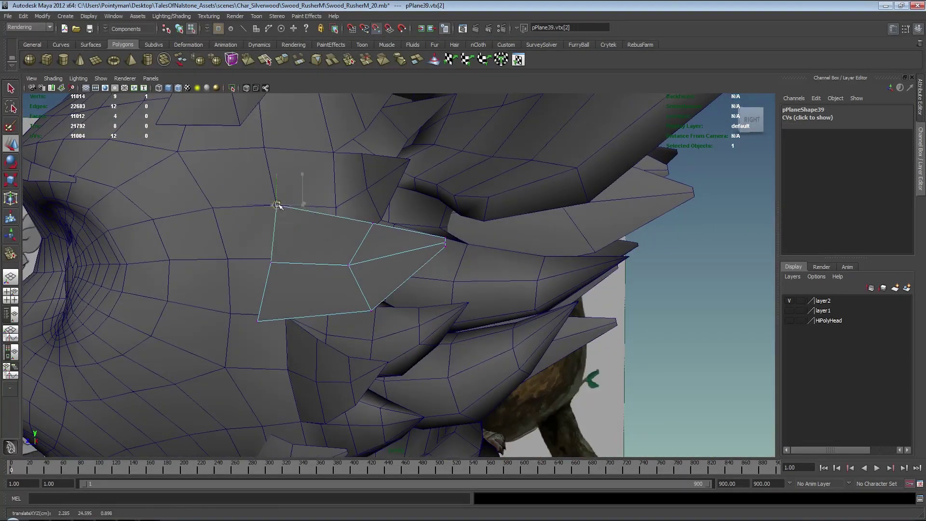
click(271, 262)
drag(271, 262, 288, 257)
click(258, 320)
drag(258, 321, 288, 316)
- Move the upper plane's tip vertices and align them with the reference face outline in the front view
drag(438, 236, 408, 271)
middle_drag(452, 274, 474, 280)
alt+drag(474, 279, 554, 269)
key(space)
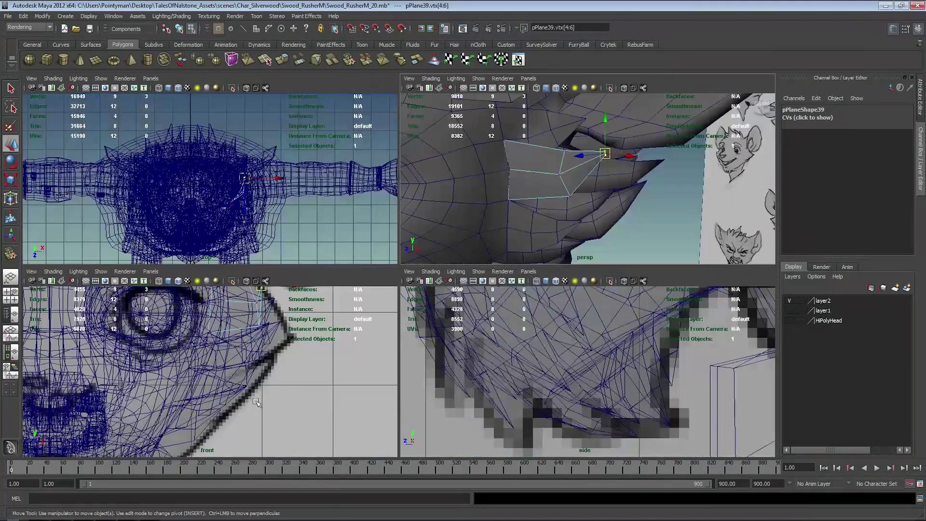
key(space)
alt+middle_drag(397, 230, 359, 401)
middle_drag(525, 292, 519, 330)
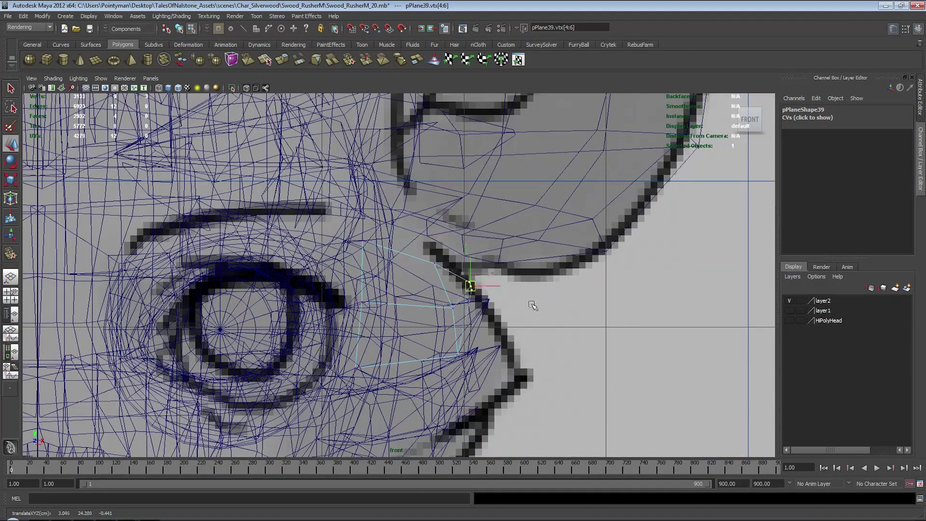
- Move the upper plane's middle-row vertices toward the base, then adjust its lower and centre vertices in perspective
key(w)
middle_drag(473, 375, 464, 371)
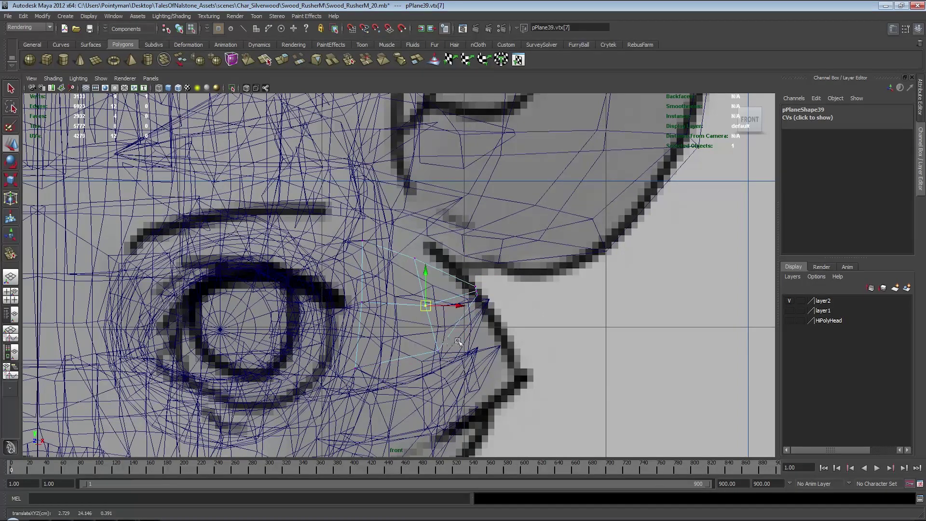
key(space)
key(space)
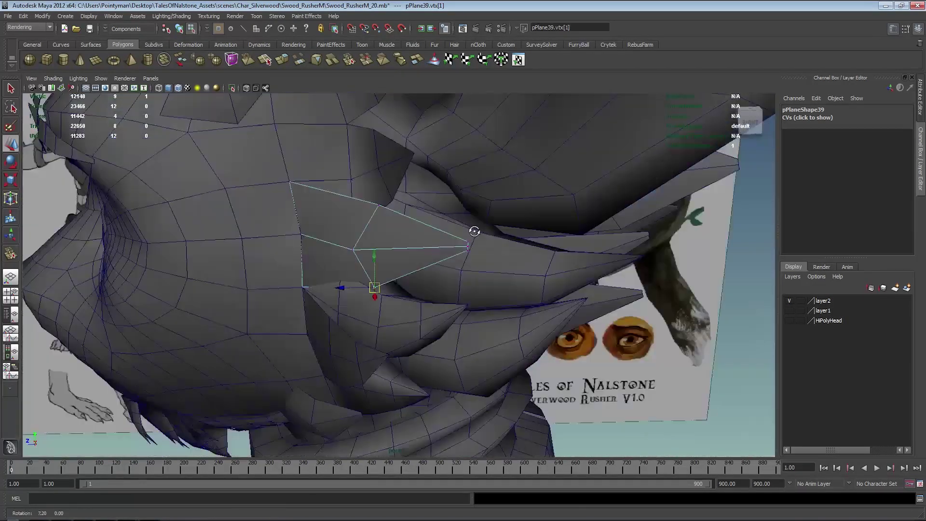
click(353, 246)
alt+drag(403, 245, 343, 256)
middle_drag(343, 258, 384, 267)
- Move the upper plane's entire middle vertex row and adjust its angle against the head surface
alt+drag(383, 267, 427, 282)
click(408, 279)
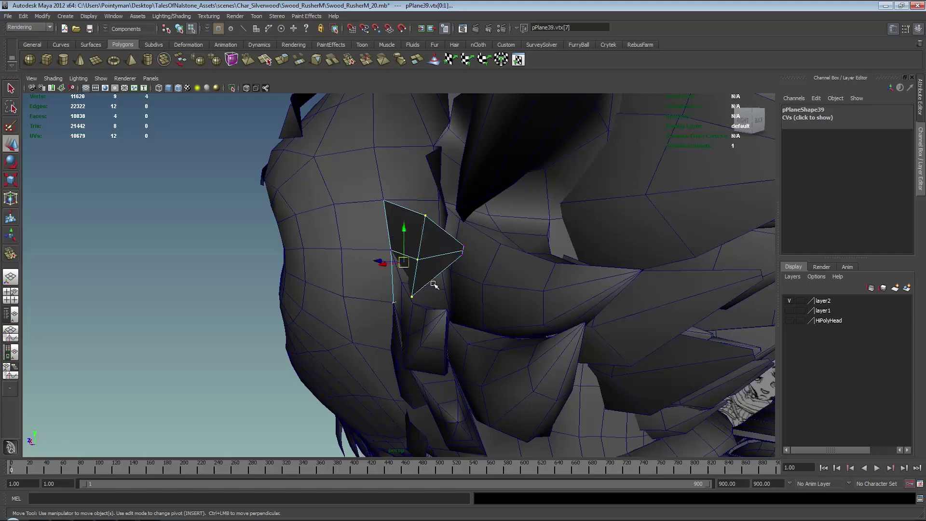
shift+drag(409, 256, 406, 265)
alt+drag(409, 266, 474, 271)
middle_drag(473, 272, 468, 271)
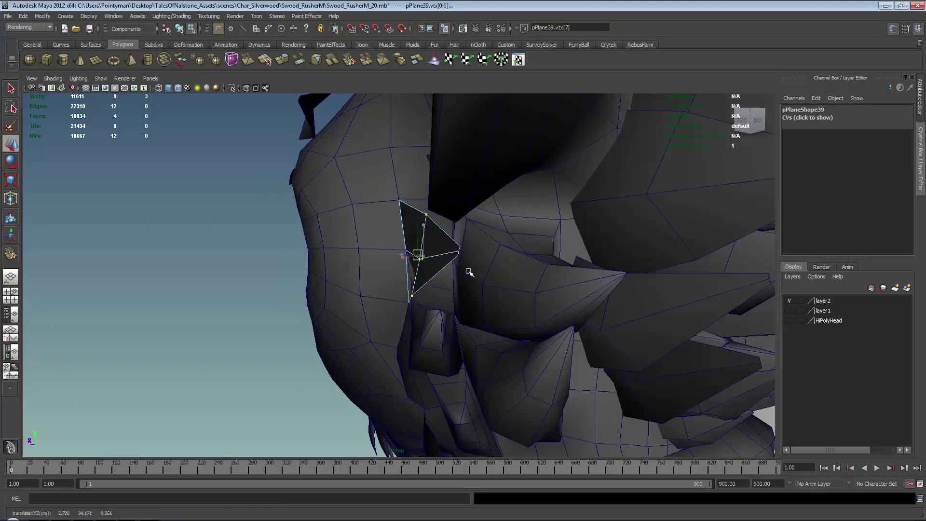
alt+drag(461, 269, 487, 257)
key(e)
key(w)
mouse_move(488, 256)
alt+mouse_down()
mouse_move(476, 254)
mouse_move(484, 268)
alt+mouse_up()
- Insert an edge loop across the base half of the upper plane and scale it slightly wider
shift+right_click(381, 231)
shift+right_drag(329, 244, 326, 245)
click(320, 251)
alt+drag(326, 248, 381, 245)
key(w)
middle_drag(382, 245, 404, 243)
key(r)
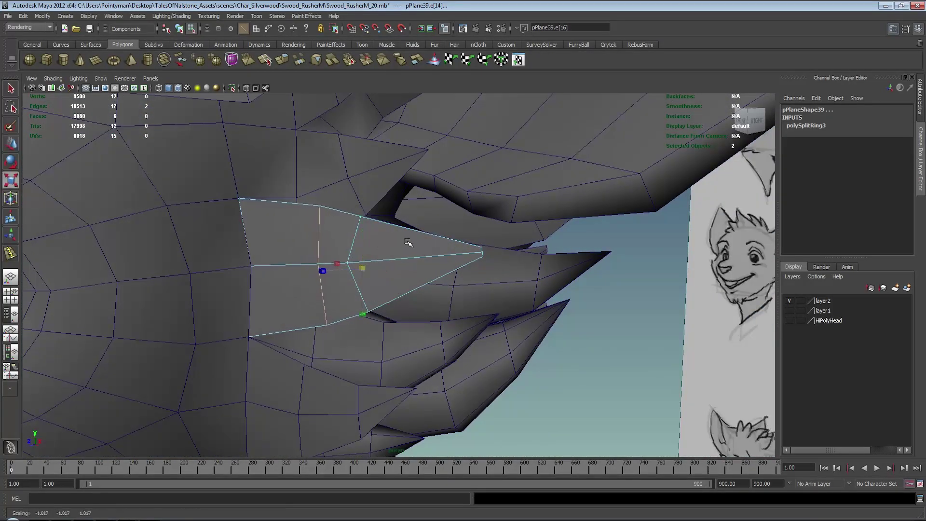
- Move the centre vertex of the upper plane's outer row toward the tip
right_drag(354, 240, 319, 242)
drag(331, 247, 378, 271)
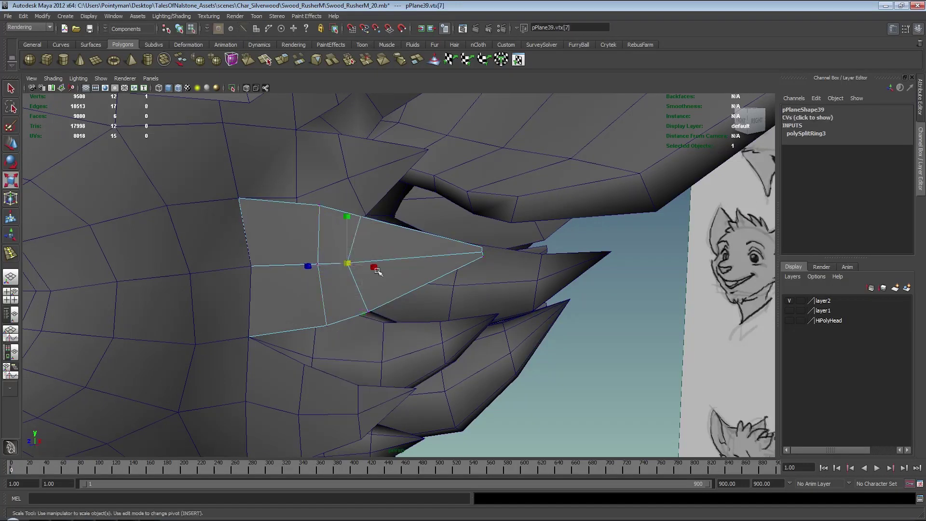
key(w)
middle_drag(406, 270, 416, 267)
- Move the upper plane's outer vertex row toward the tip and rotate it to follow the tuft's curve
middle_drag(403, 304, 496, 295)
key(r)
key(w)
alt+drag(466, 290, 375, 296)
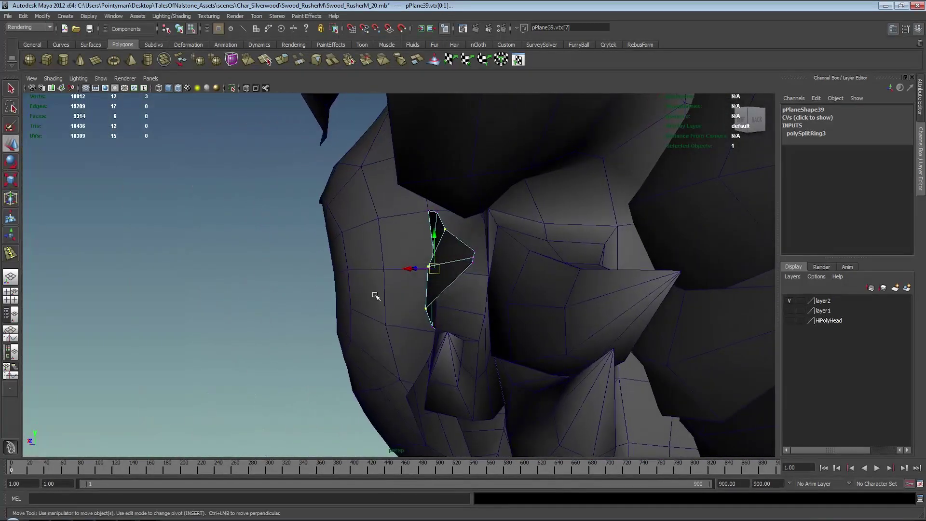
alt+drag(437, 266, 430, 264)
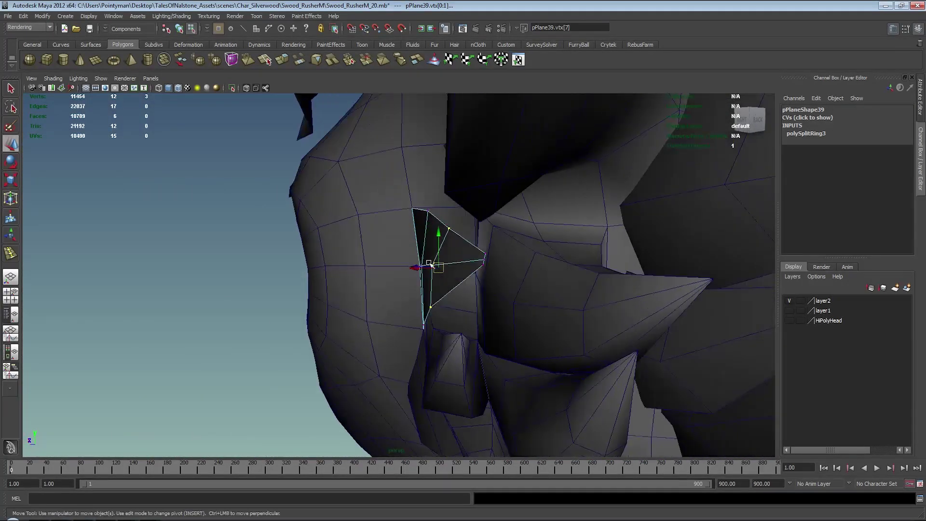
alt+drag(486, 285, 395, 248)
key(e)
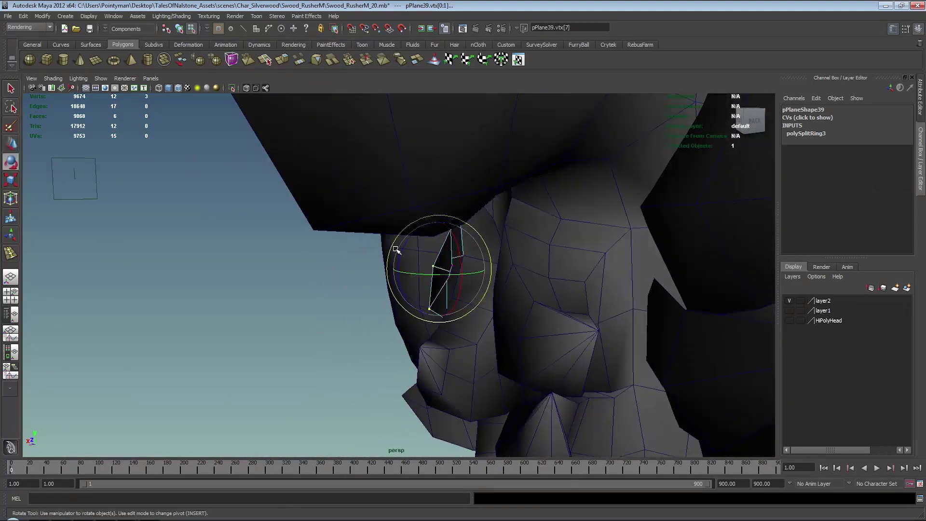
key(w)
alt+drag(467, 223, 372, 194)
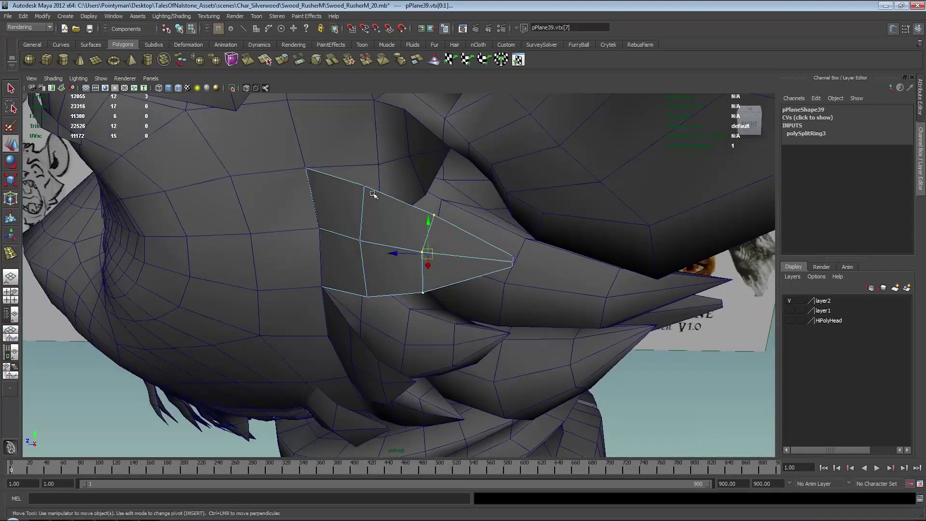
- Refine the position and angle of the upper and centre vertices in the row behind the tip
drag(352, 286, 349, 309)
alt+drag(369, 287, 325, 248)
key(e)
alt+drag(475, 222, 453, 210)
key(w)
alt+drag(422, 287, 457, 284)
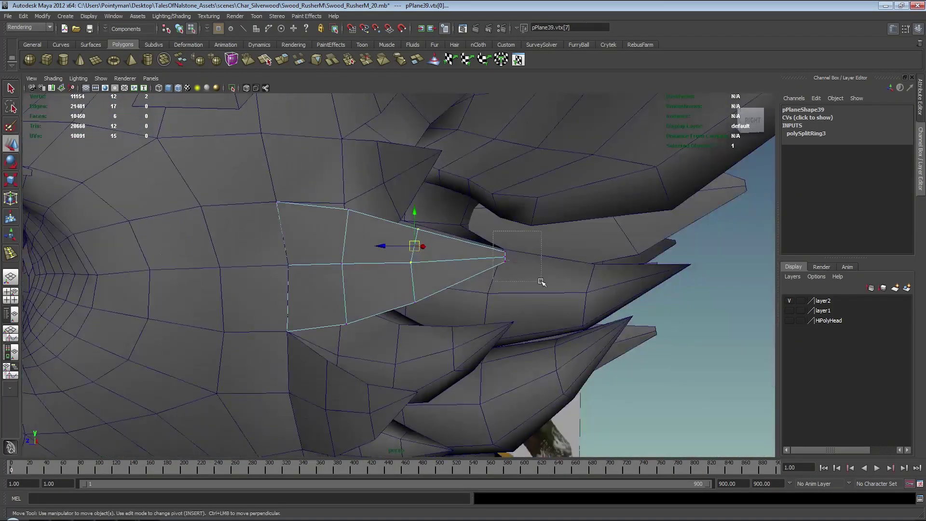
- Select the upper plane's tip vertices and reposition them to shape the tuft's point
drag(541, 281, 490, 241)
alt+middle_drag(488, 271, 413, 303)
alt+drag(414, 304, 491, 305)
middle_drag(474, 305, 472, 305)
alt+drag(472, 304, 516, 295)
- Merge the upper plane's tip vertices into a single point
scroll(346, 284, up, 4)
shift+right_drag(295, 287, 243, 288)
drag(339, 286, 341, 297)
alt+drag(342, 297, 310, 276)
scroll(310, 275, down, 3)
- Finish the upper tuft's merged tip and return to object selection
key(w)
alt+drag(391, 308, 223, 290)
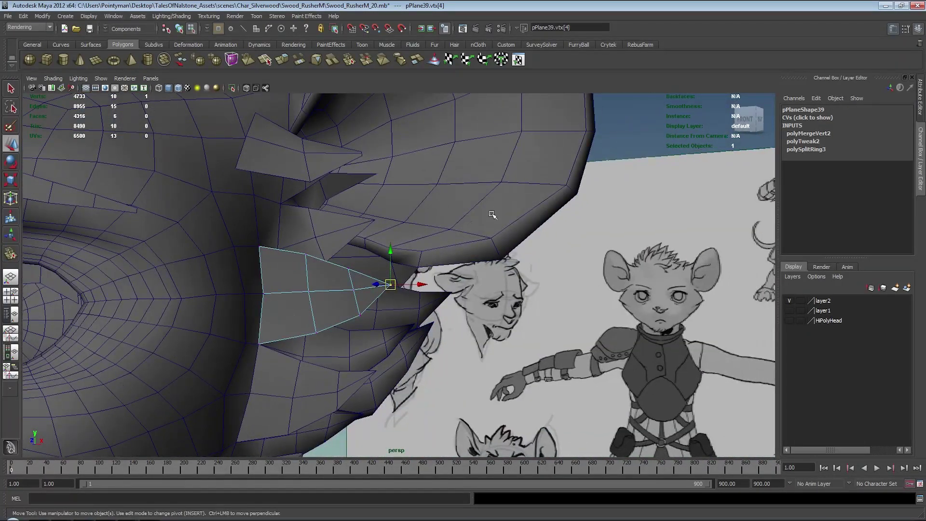
right_drag(573, 197, 632, 141)
click(639, 134)
- Select the small fur plane at the lower jaw, beneath the shaped cheek tufts
alt+drag(501, 262, 413, 276)
alt+right_drag(413, 277, 289, 288)
alt+drag(290, 288, 334, 275)
alt+middle_drag(334, 275, 351, 248)
alt+right_drag(351, 248, 407, 301)
alt+drag(407, 302, 432, 304)
alt+right_drag(432, 304, 533, 308)
alt+drag(533, 308, 372, 267)
click(346, 377)
click(334, 398)
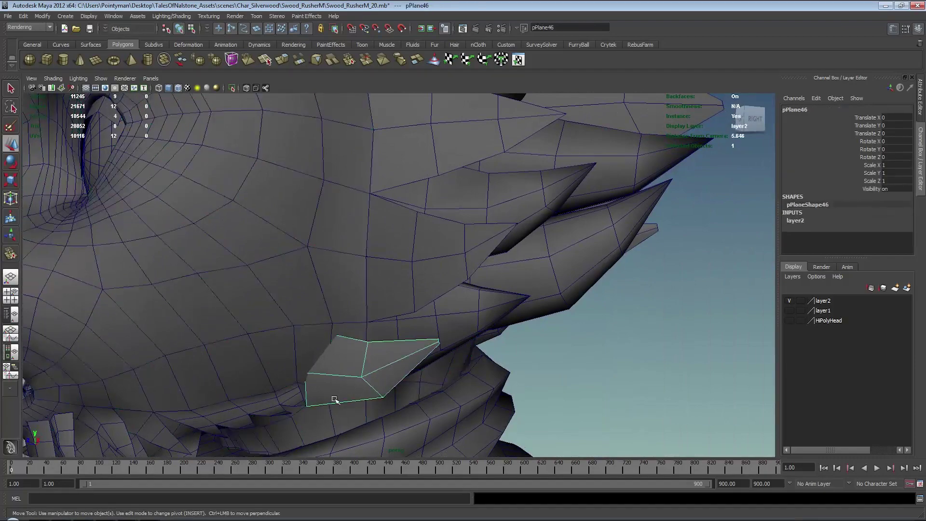
- Try to move the whole lower jaw plane outward as an object
alt+middle_drag(335, 398, 322, 325)
alt+right_drag(322, 325, 413, 322)
alt+drag(413, 322, 368, 329)
middle_drag(391, 348, 468, 344)
key(ctrl+z)
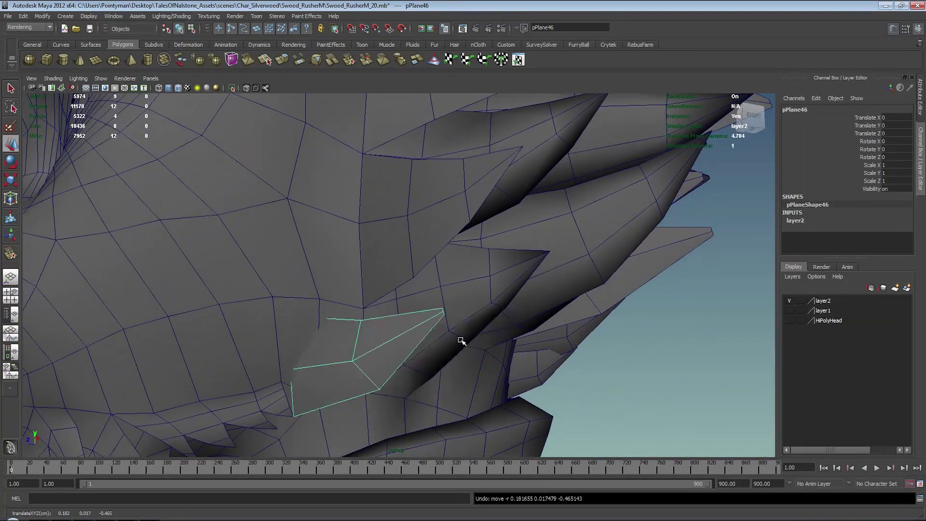
- Select all vertices of the lower jaw plane and move them outward from the head, undoing the last adjustment
key(F8)
drag(243, 287, 477, 498)
alt+drag(385, 400, 431, 372)
middle_drag(436, 397, 505, 382)
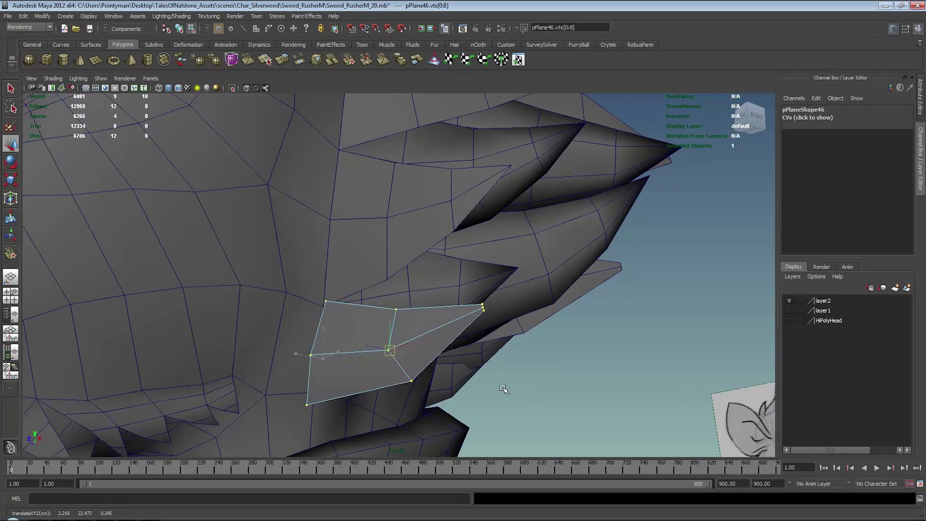
key(ctrl+z)
- Snap the three base vertices of the lower jaw plane onto vertices of the head mesh
alt+drag(484, 305, 287, 288)
alt+drag(304, 321, 279, 322)
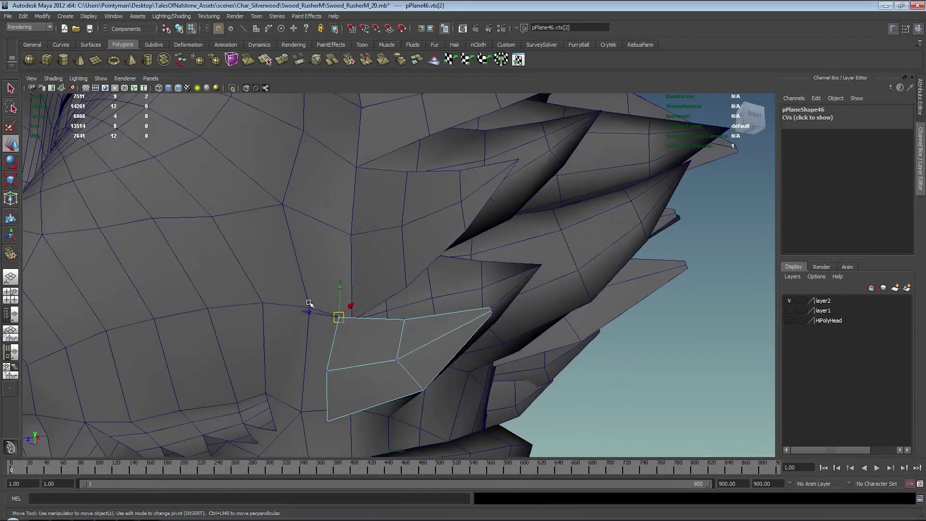
middle_drag(310, 292, 282, 202)
drag(312, 358, 345, 382)
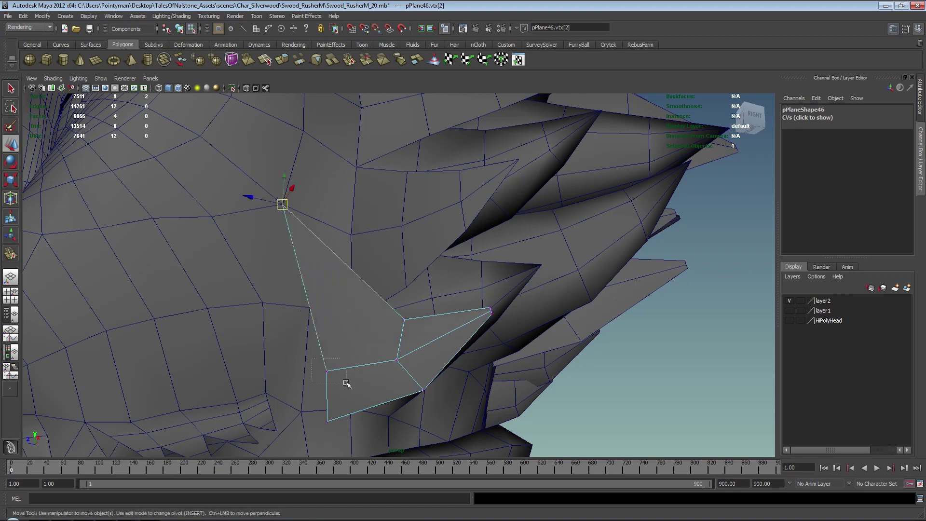
middle_drag(318, 318, 310, 306)
click(326, 419)
middle_drag(326, 418, 307, 406)
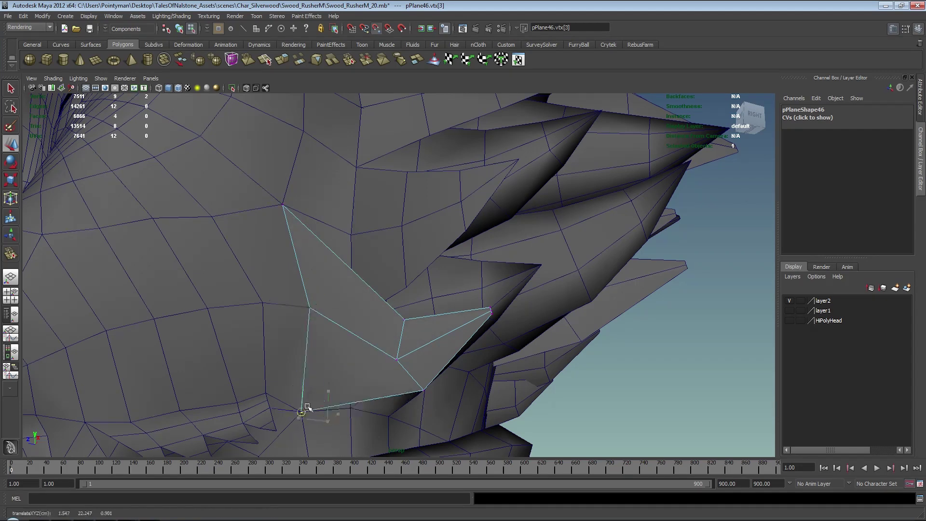
- Show layer1 and compare the lower jaw plane with the surrounding fur cards
click(789, 311)
alt+drag(378, 285, 312, 266)
alt+drag(327, 177, 333, 296)
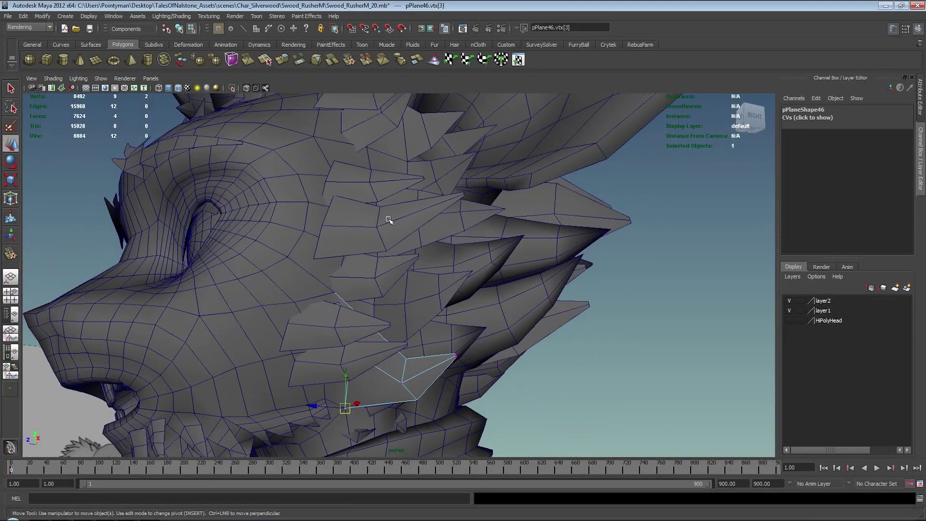
alt+drag(436, 331, 424, 306)
- Move the jaw plane's middle and outer vertices relative to its snapped base, with layer1 hidden
drag(427, 305, 390, 370)
alt+drag(390, 370, 360, 361)
alt+right_drag(360, 362, 405, 365)
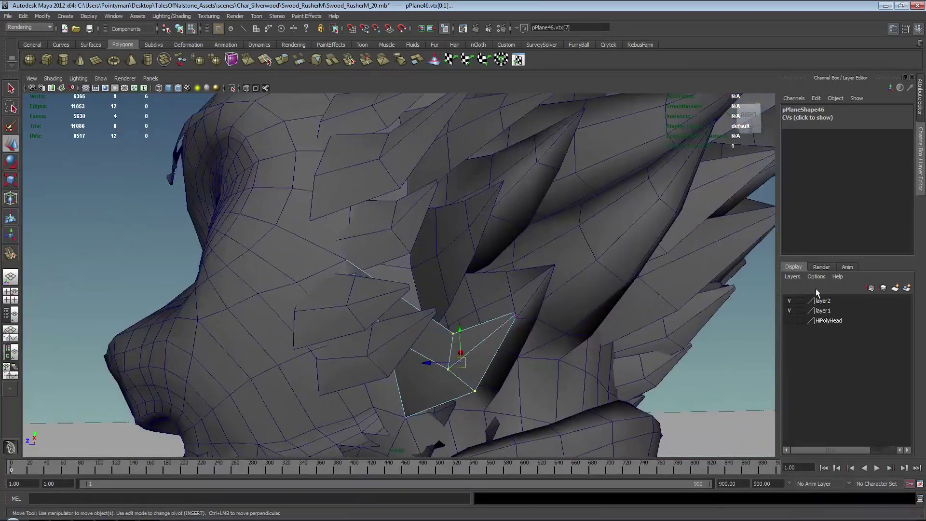
click(789, 311)
alt+drag(424, 270, 473, 248)
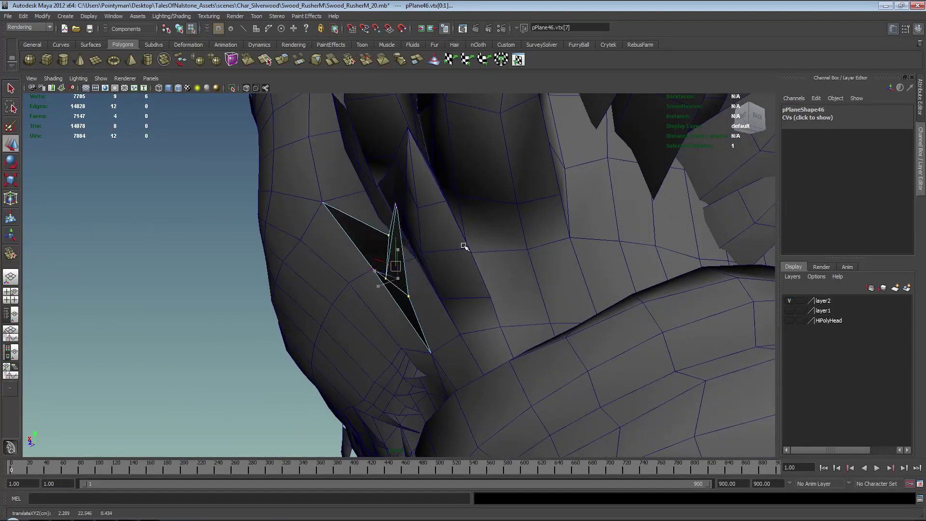
middle_drag(467, 244, 455, 231)
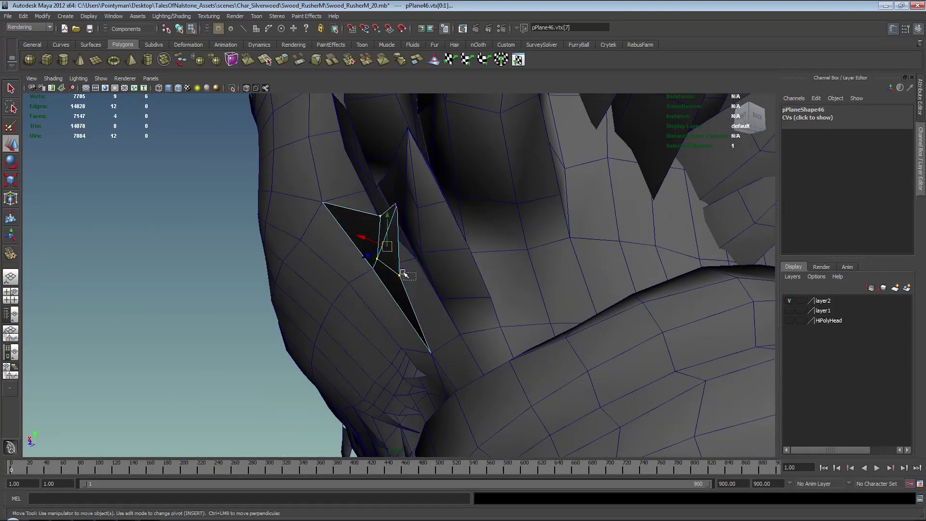
- Reposition the jaw plane's central vertices individually to curve the tuft off the head
middle_drag(377, 262, 475, 311)
click(375, 255)
middle_drag(376, 256, 458, 267)
alt+drag(458, 263, 499, 273)
middle_drag(499, 273, 513, 270)
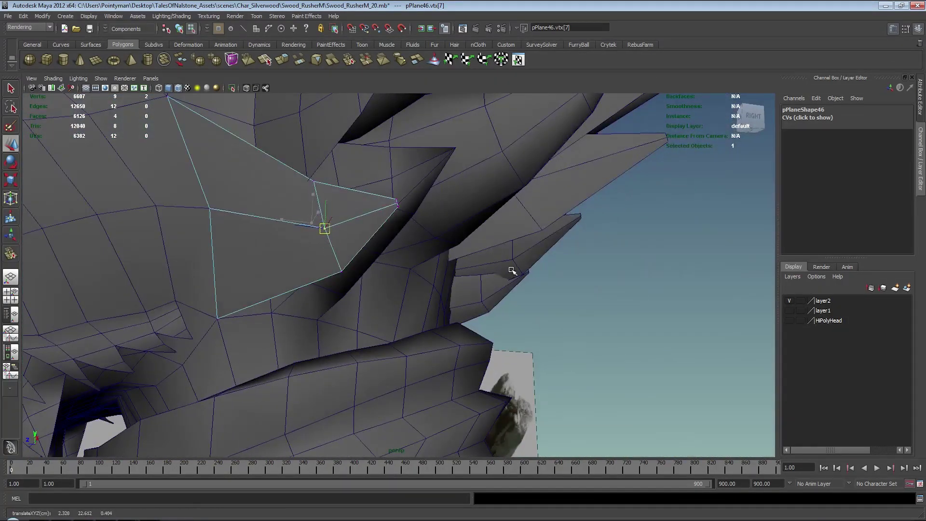
- Insert an edge loop between the jaw plane's base and middle, and move its edges off the head surface
alt+middle_drag(352, 215, 402, 249)
scroll(402, 249, up, 1)
shift+right_drag(301, 228, 260, 242)
click(294, 249)
alt+drag(302, 250, 325, 256)
key(w)
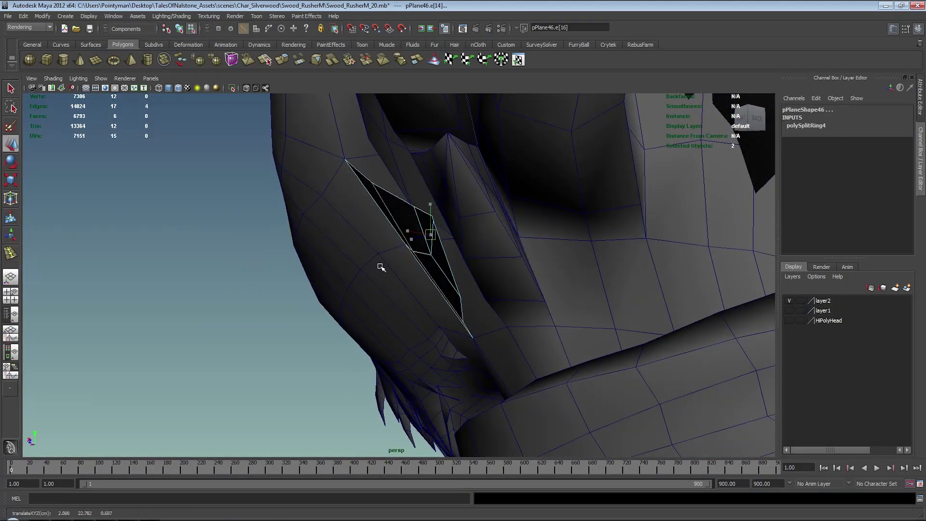
shift+click(435, 264)
middle_drag(491, 265, 490, 265)
- Reposition the jaw plane's individual vertices around the new edge loop to follow the jaw's curve
alt+drag(487, 267, 486, 256)
right_drag(447, 223, 419, 222)
drag(441, 215, 460, 233)
alt+drag(461, 234, 528, 257)
click(475, 295)
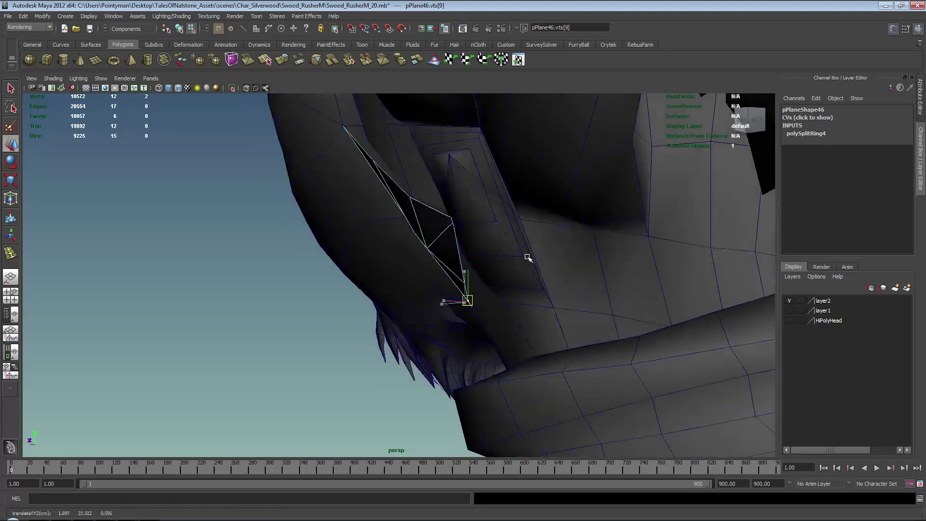
alt+drag(434, 259, 506, 245)
click(421, 248)
middle_drag(451, 248, 450, 241)
- Adjust the jaw plane's outline vertices to refine the tuft's tapering shape
click(358, 207)
middle_drag(359, 210, 416, 227)
alt+drag(419, 234, 434, 313)
alt+drag(434, 309, 485, 295)
middle_drag(485, 296, 483, 284)
drag(484, 263, 444, 229)
alt+middle_drag(409, 264, 407, 267)
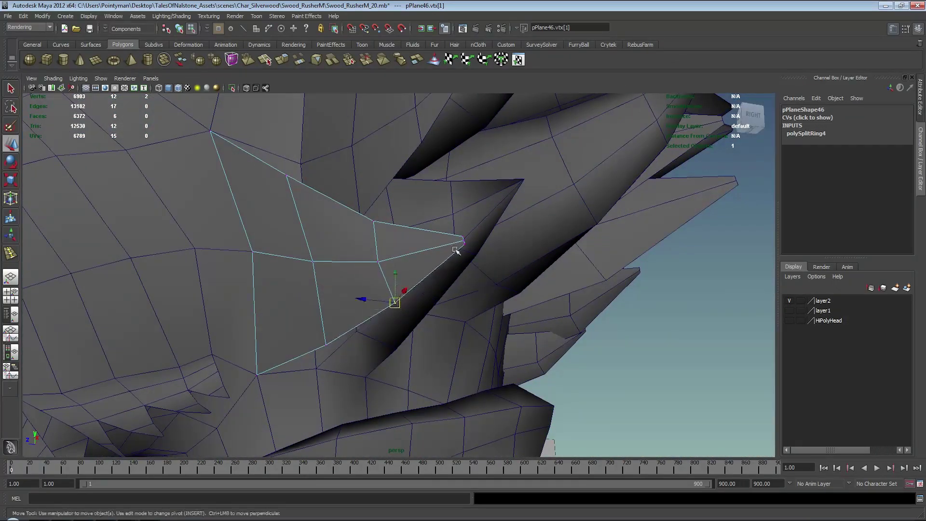
- Merge the jaw plane's three tip vertices into one point and adjust the tip's position
mouse_move(407, 267)
alt+mouse_down()
mouse_move(539, 327)
mouse_move(586, 275)
mouse_move(513, 293)
alt+mouse_up()
shift+right_click(431, 259)
click(398, 263)
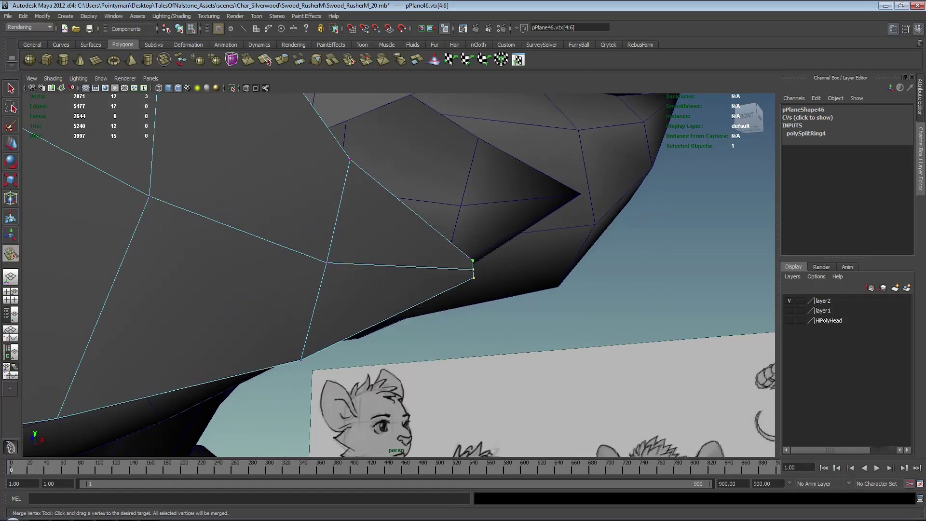
mouse_move(473, 269)
mouse_down()
mouse_move(473, 261)
mouse_move(227, 273)
mouse_move(460, 281)
mouse_up()
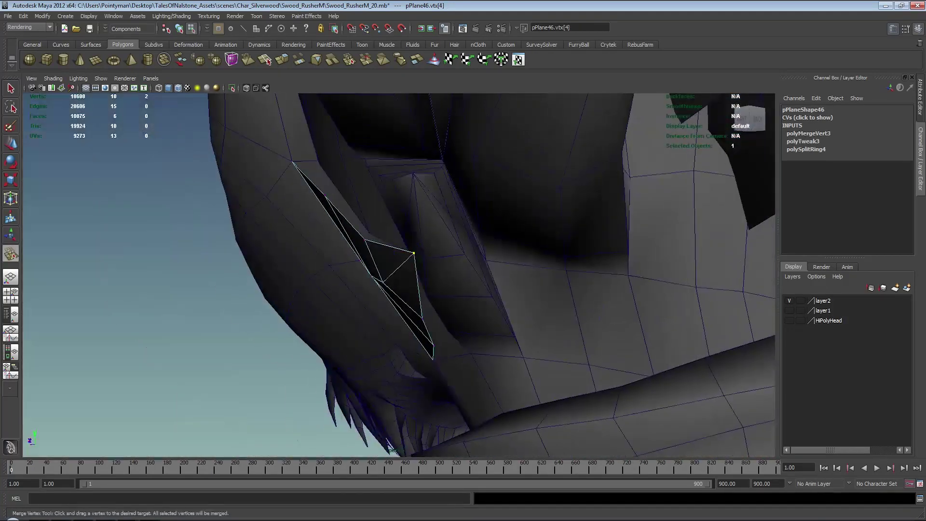
key(w)
middle_drag(462, 281, 460, 292)
alt+drag(452, 292, 458, 273)
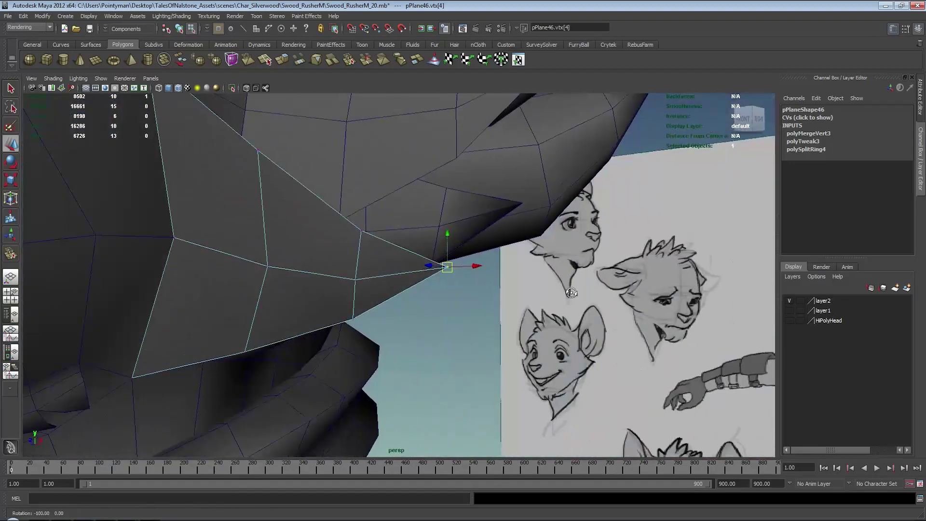
- Move the vertices next to the jaw tuft's tip in the front view, using the sketch outline as guide
key(space)
alt+middle_drag(284, 413, 303, 387)
drag(246, 356, 225, 397)
middle_drag(243, 401, 244, 399)
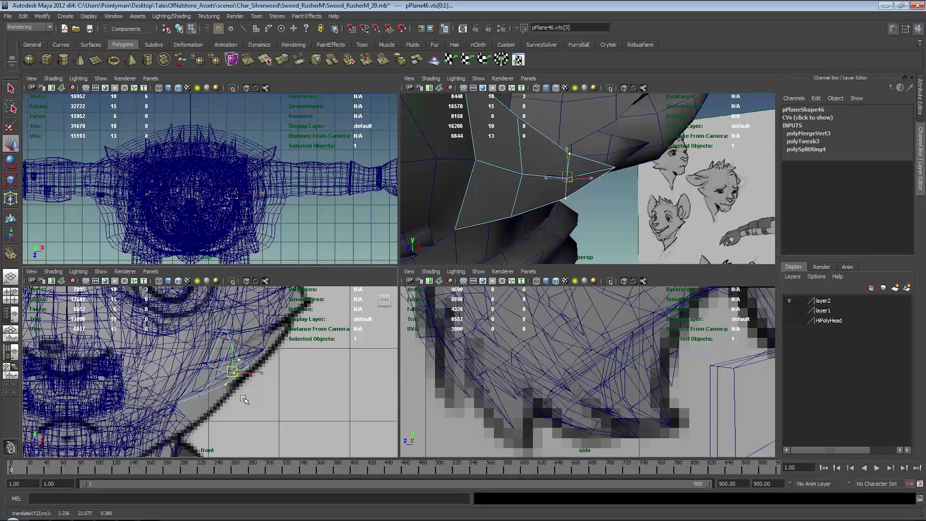
key(space)
- Return to object selection and shaded display in the perspective view
key(8)
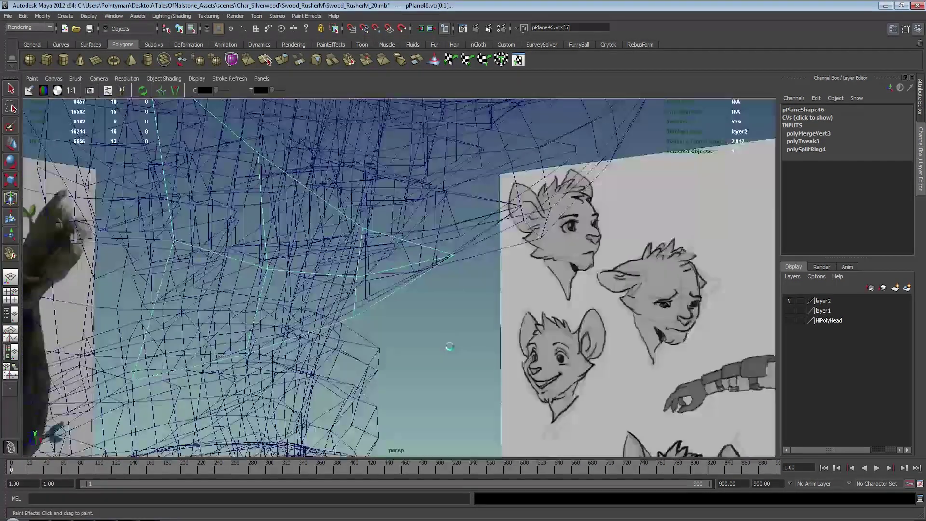
key(F8)
key(7)
key(space)
drag(424, 317, 424, 276)
key(w)
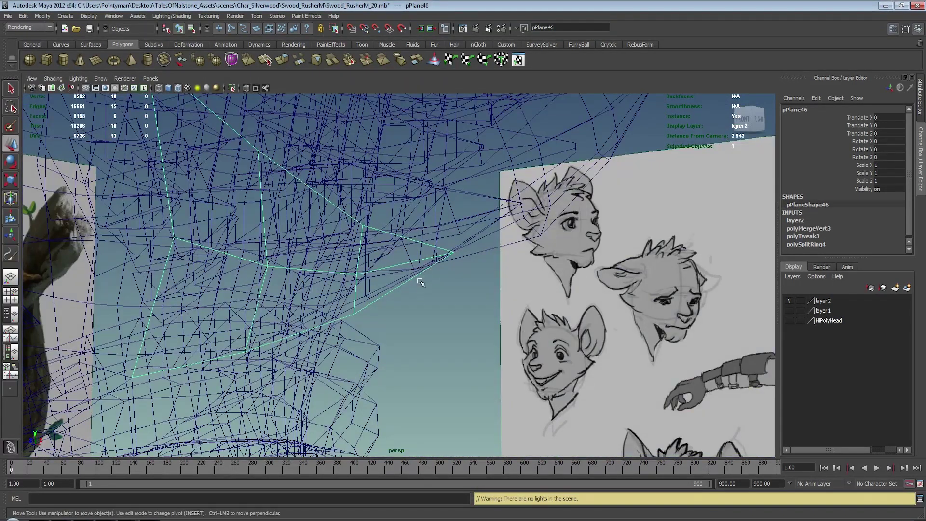
key(5)
- Examine the finished jaw tuft together with the neighbouring cheek tufts from several angles
click(419, 290)
alt+drag(425, 277, 396, 265)
alt+right_drag(397, 265, 368, 252)
click(367, 253)
alt+drag(475, 290, 448, 285)
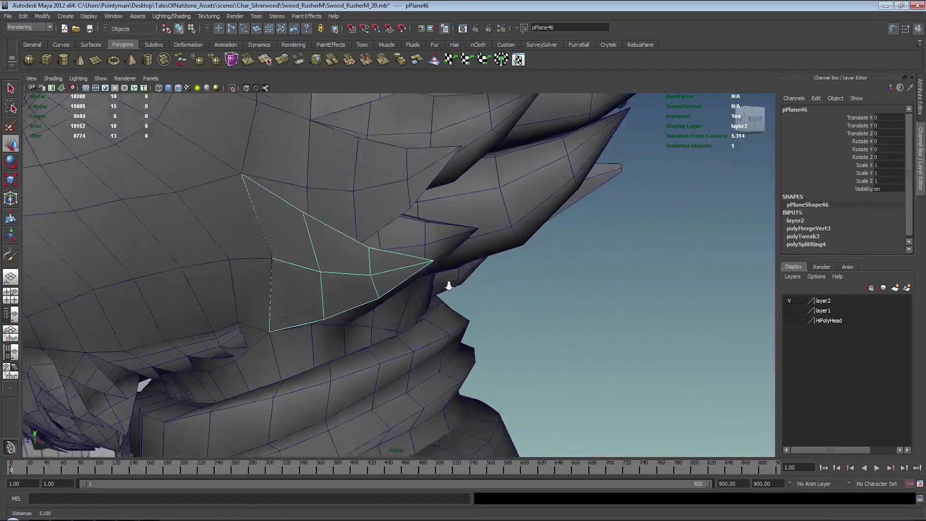
alt+right_drag(449, 285, 419, 270)
click(415, 209)
alt+drag(434, 191, 371, 281)
click(396, 265)
click(417, 206)
- Delete the small spare fur plane in front of the ear, with the layer1 fur cards shown
click(337, 139)
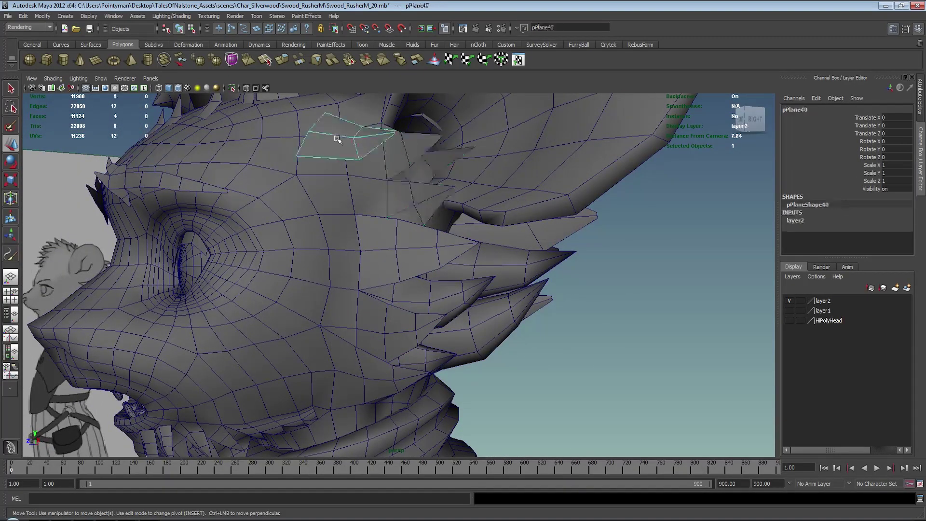
alt+drag(413, 249, 535, 328)
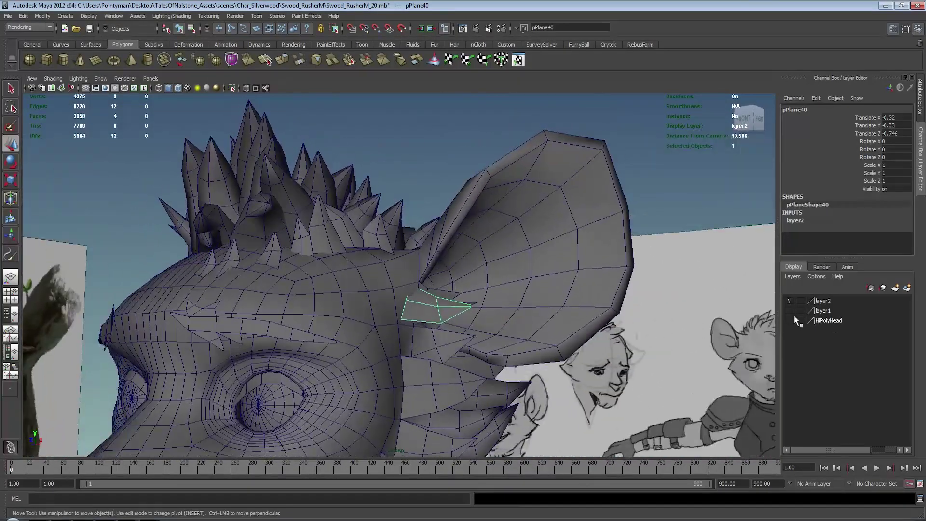
alt+drag(469, 359, 416, 357)
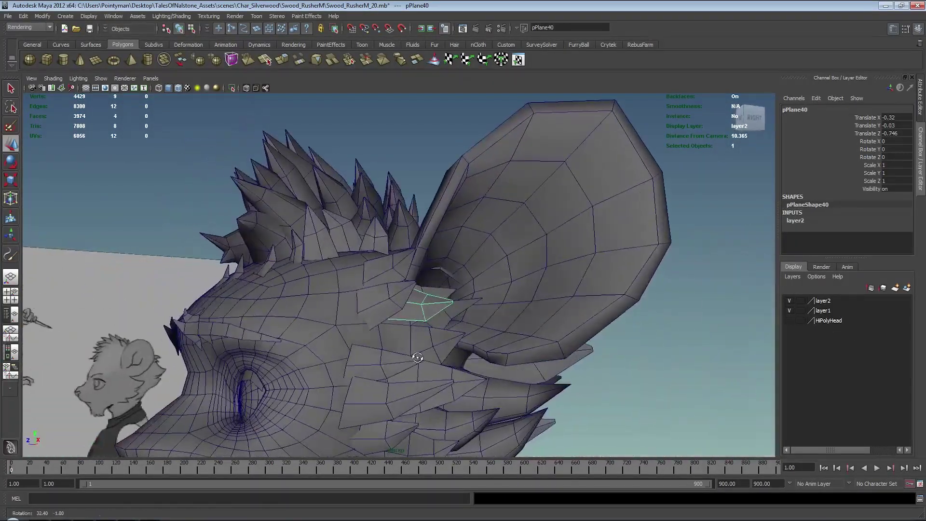
alt+middle_drag(416, 358, 428, 270)
mouse_move(443, 307)
alt+mouse_down()
mouse_move(392, 307)
mouse_move(471, 313)
mouse_move(403, 310)
mouse_move(433, 306)
alt+mouse_up()
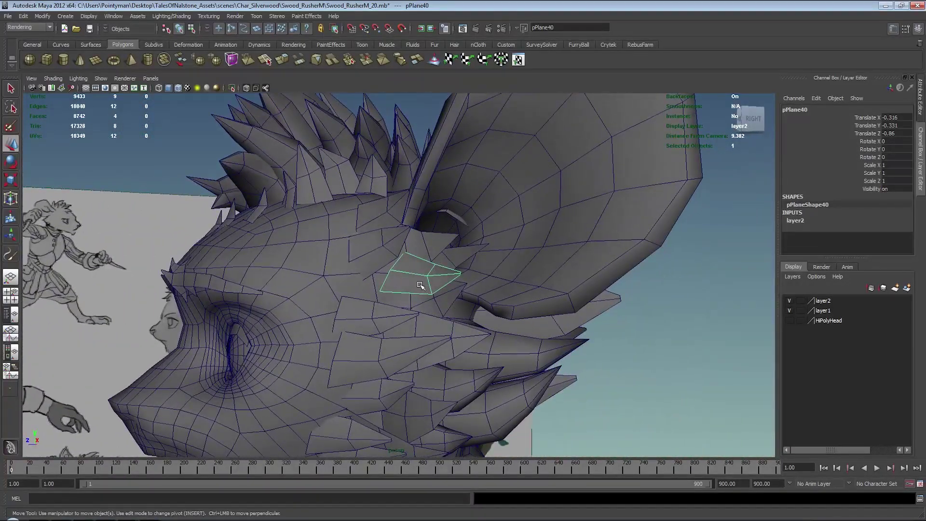
key(Delete)
- Remove the lengthwise middle edges and leftover middle vertex from the upper temple fur card beside the ear
click(383, 217)
alt+drag(382, 217, 390, 260)
alt+middle_drag(391, 261, 400, 299)
alt+right_drag(400, 299, 485, 285)
alt+drag(484, 285, 421, 256)
key(F8)
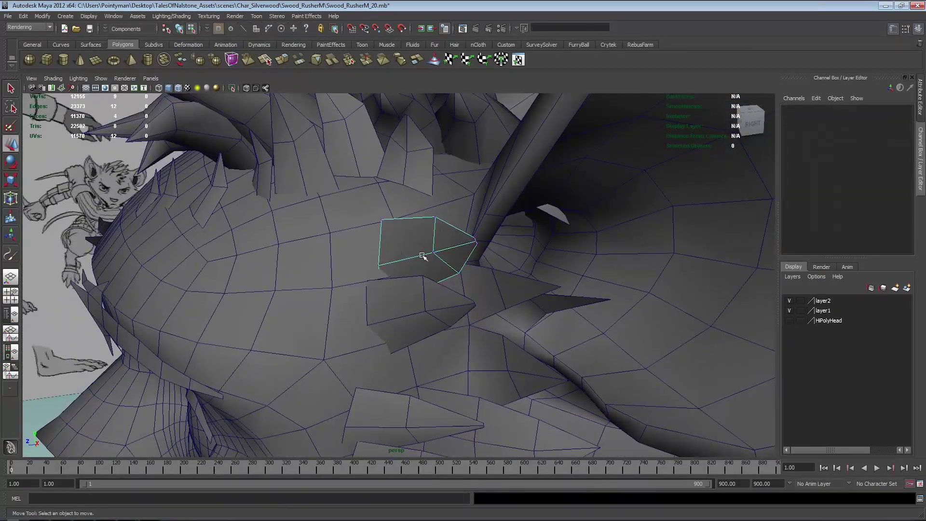
key(Delete)
right_drag(434, 234, 379, 241)
click(381, 269)
key(Delete)
drag(418, 241, 499, 246)
key(Delete)
key(Delete)
- Snap the temple fur card's two base corners onto vertices of the head mesh
click(466, 246)
shift+right_click(454, 234)
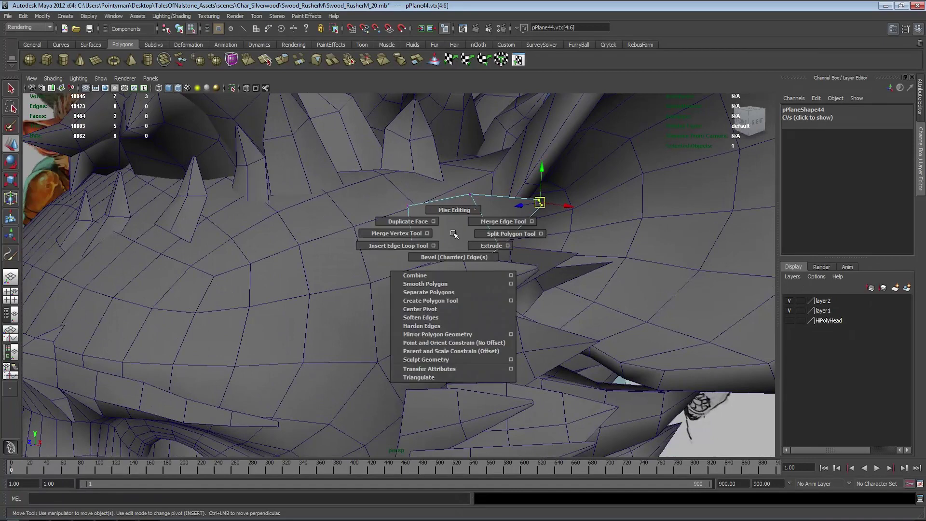
drag(397, 188, 419, 216)
mouse_move(420, 216)
alt+mouse_down()
mouse_move(415, 236)
mouse_move(405, 218)
alt+mouse_up()
drag(388, 290, 419, 277)
key(v)
- Scale the temple card's middle vertex pair and reposition it relative to the head surface
click(487, 265)
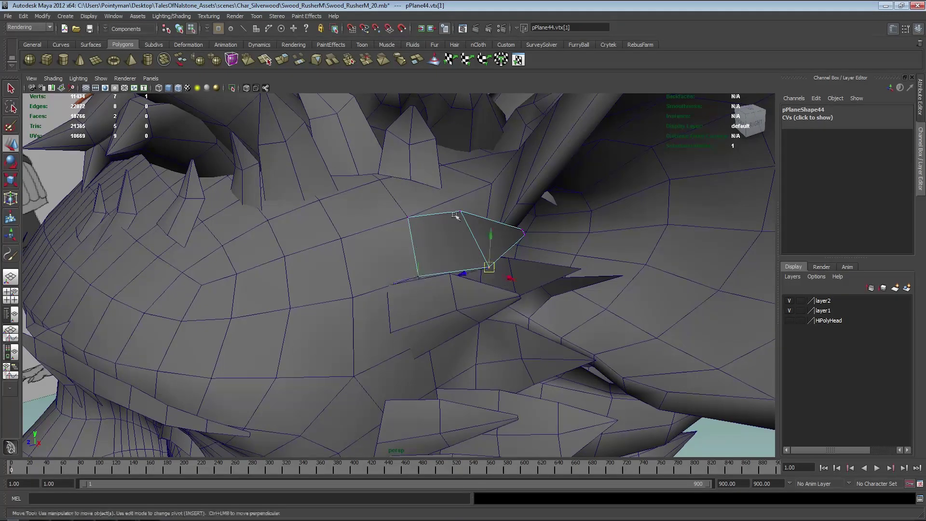
alt+drag(486, 233, 575, 259)
key(r)
middle_drag(575, 258, 566, 261)
mouse_move(566, 260)
alt+mouse_down()
mouse_move(429, 248)
mouse_move(453, 262)
alt+mouse_up()
key(w)
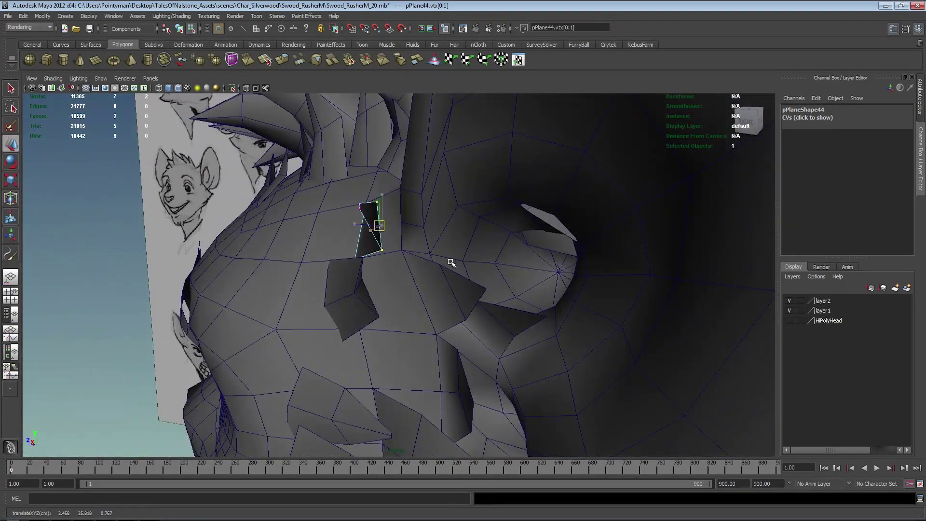
alt+drag(384, 257, 473, 265)
middle_drag(473, 265, 503, 268)
mouse_move(510, 266)
alt+mouse_down()
mouse_move(521, 268)
mouse_move(492, 265)
alt+mouse_up()
- Insert an edge loop across the base half of the temple card, undoing the extra loop attempt
shift+right_click(477, 224)
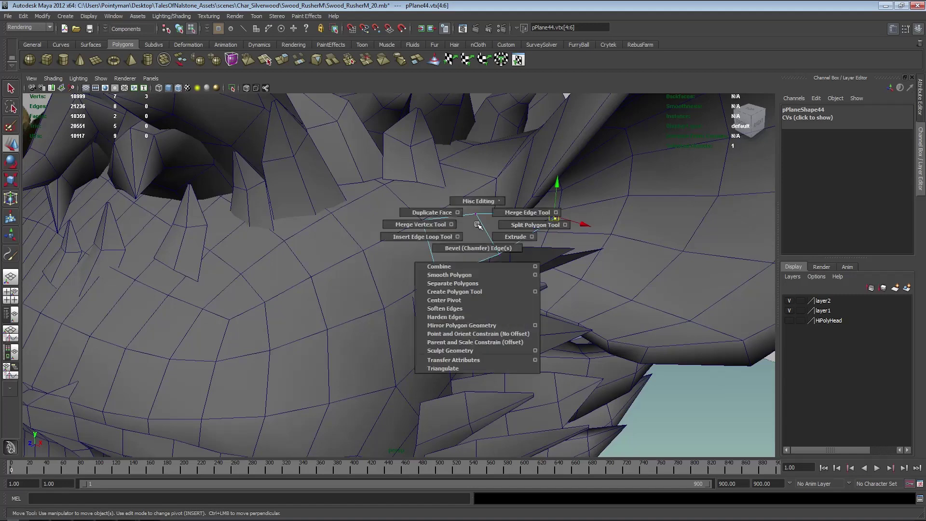
click(422, 236)
click(460, 216)
drag(507, 215, 485, 227)
key(ctrl+z)
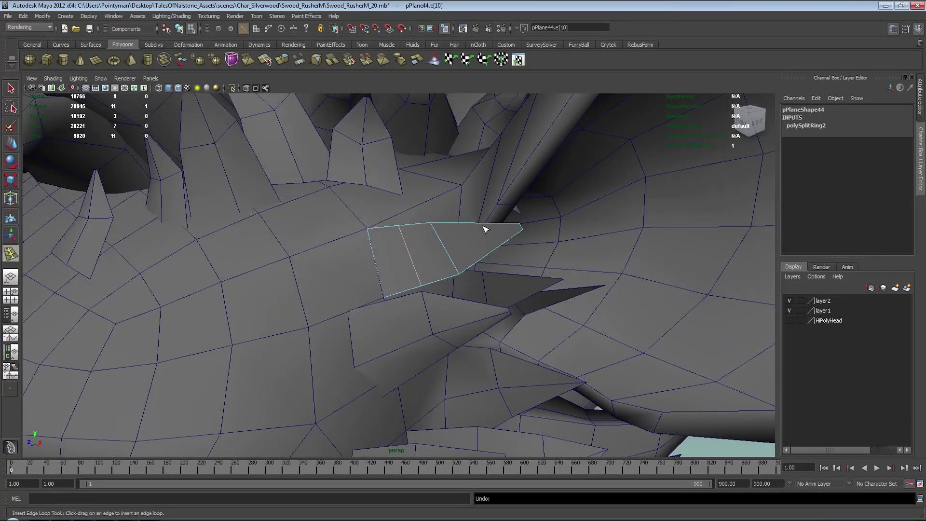
- Split the temple card's outer face crosswise near its tip with the Split Polygon tool
shift+right_click(466, 225)
shift+right_drag(466, 225, 497, 223)
click(476, 223)
click(493, 249)
key(Return)
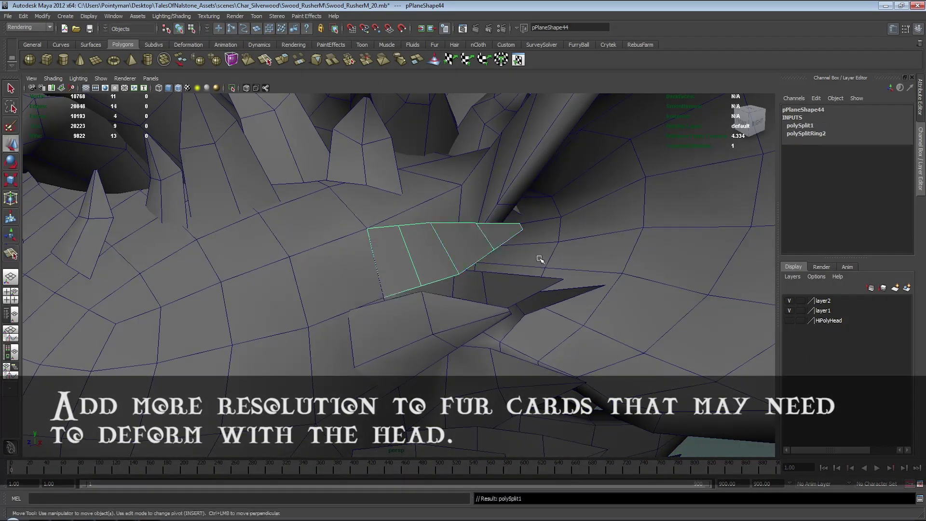
- Delete the temple fur card's construction history and switch it to edge editing
alt+right_drag(477, 245, 277, 223)
alt+drag(277, 223, 451, 217)
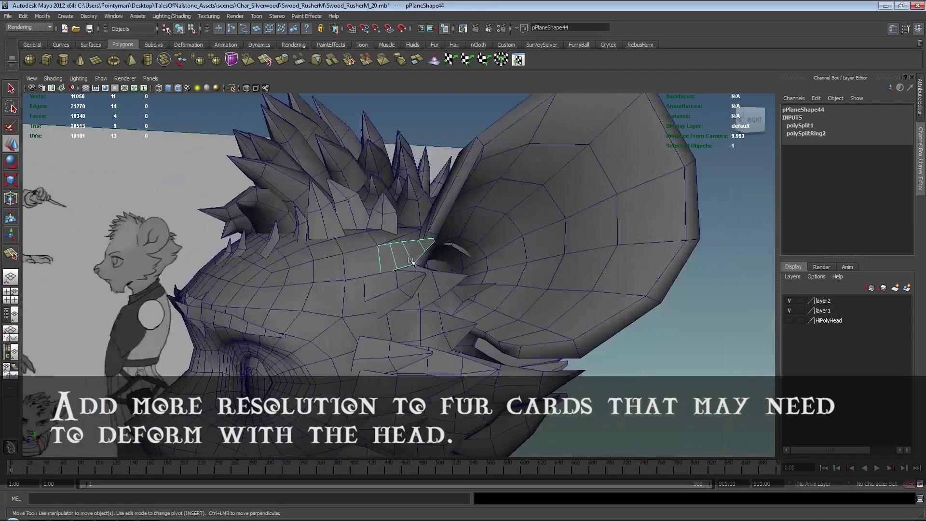
click(456, 303)
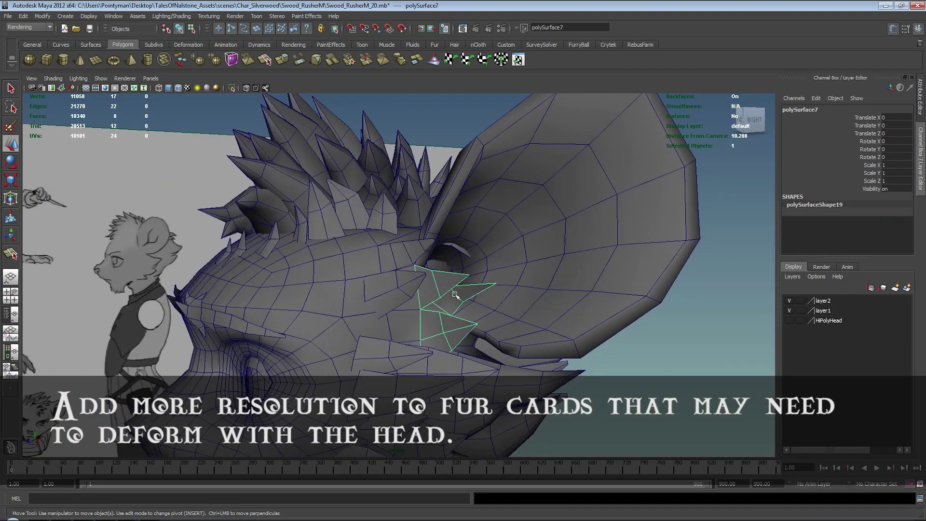
click(417, 252)
alt+middle_drag(391, 248, 377, 275)
alt+right_drag(377, 275, 455, 281)
key(alt+shift+d)
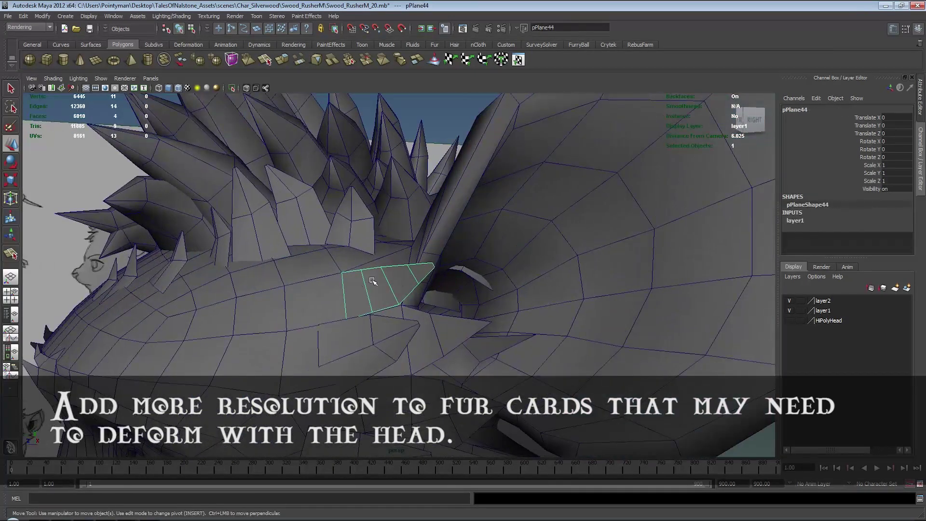
alt+right_drag(374, 281, 425, 301)
key(F10)
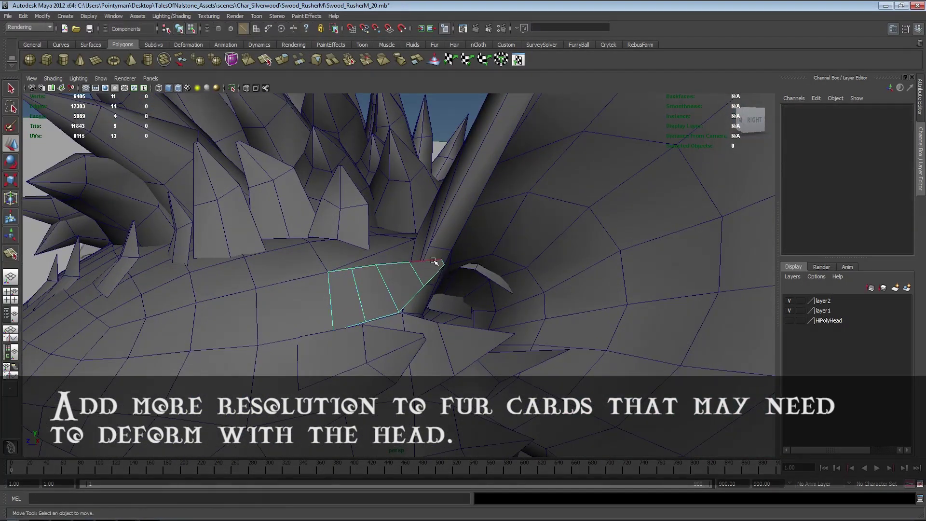
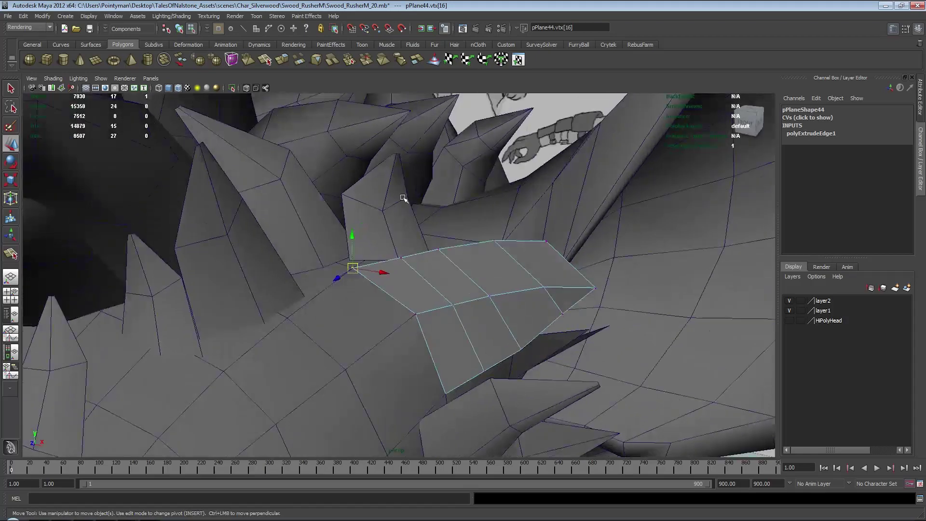
- Move two vertices near the base of the temple card's central ridge to adjust its curvature
alt+drag(516, 253, 360, 286)
drag(324, 260, 364, 284)
middle_drag(397, 306, 386, 306)
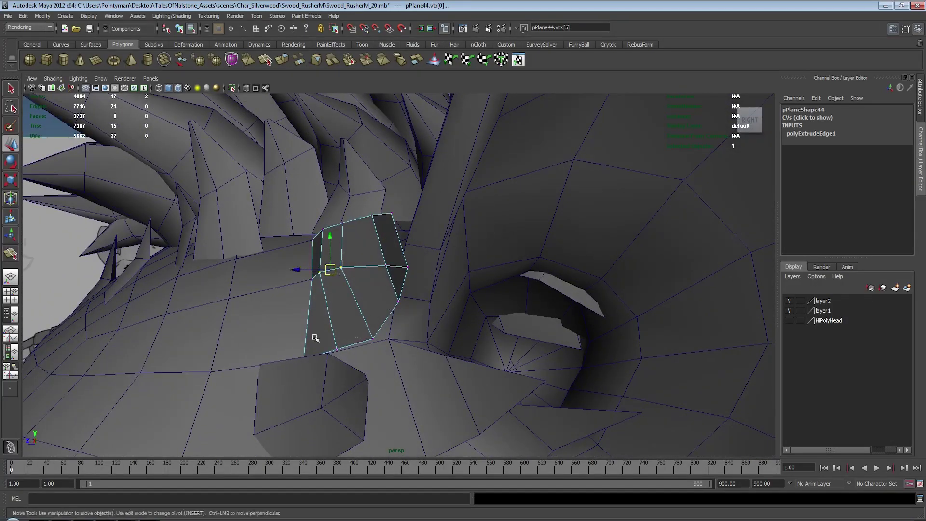
- Reposition the vertices along the temple card's lower edge to refine its curve over the head
middle_drag(393, 359, 425, 347)
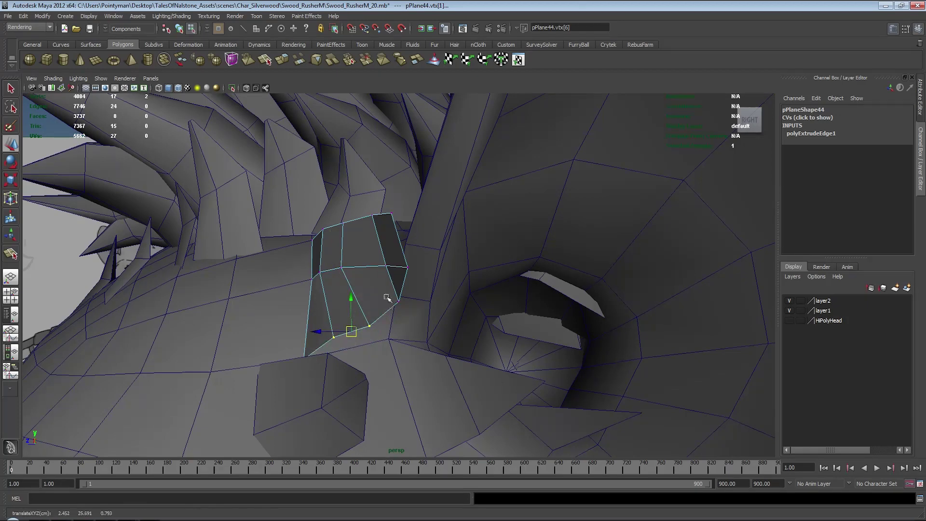
drag(387, 293, 409, 310)
alt+drag(409, 309, 490, 322)
middle_drag(509, 341, 509, 331)
drag(477, 320, 505, 337)
middle_drag(526, 344, 521, 337)
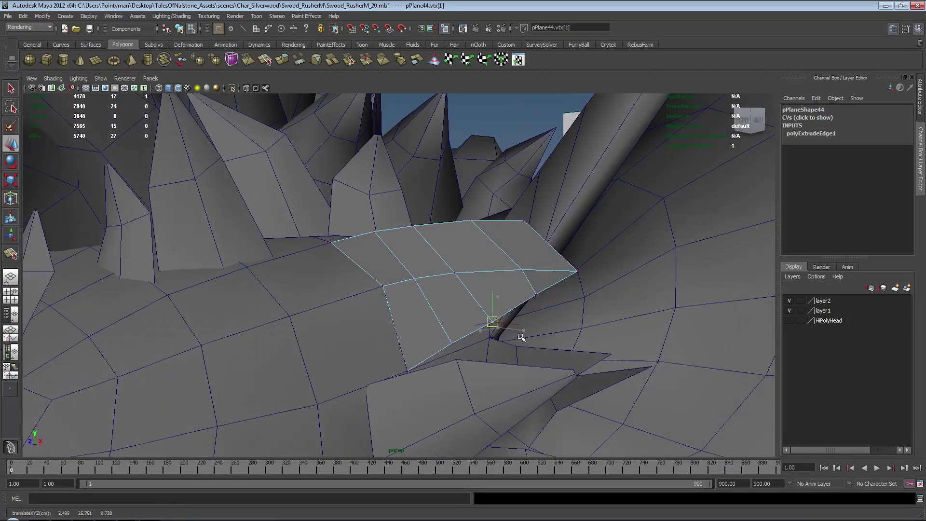
- Move individual vertices on the temple card's central ridge and upper edge to even out its curvature
drag(439, 257, 478, 284)
middle_drag(481, 284, 483, 281)
drag(394, 211, 442, 243)
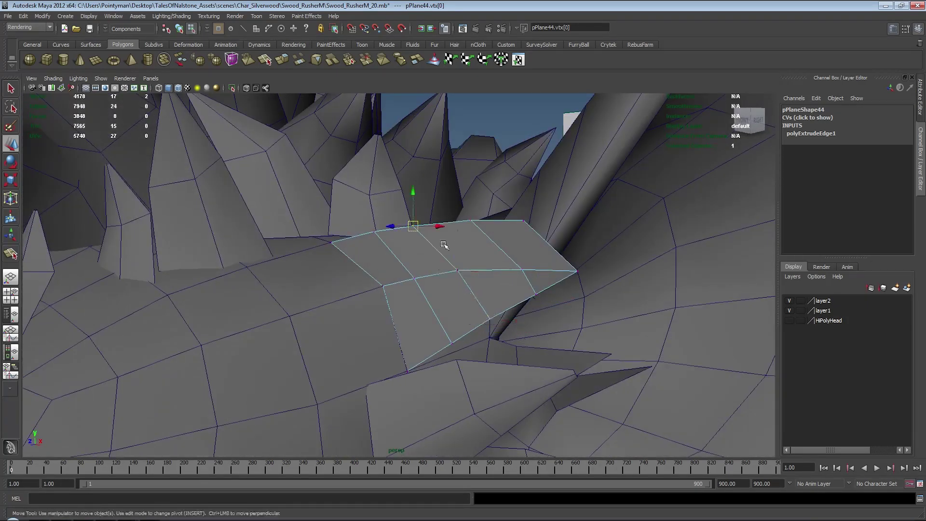
middle_drag(453, 250, 468, 250)
drag(366, 215, 401, 290)
drag(401, 290, 424, 321)
middle_drag(424, 321, 427, 316)
mouse_move(428, 316)
alt+mouse_down()
mouse_move(403, 304)
mouse_move(418, 318)
alt+mouse_up()
alt+drag(418, 317, 495, 288)
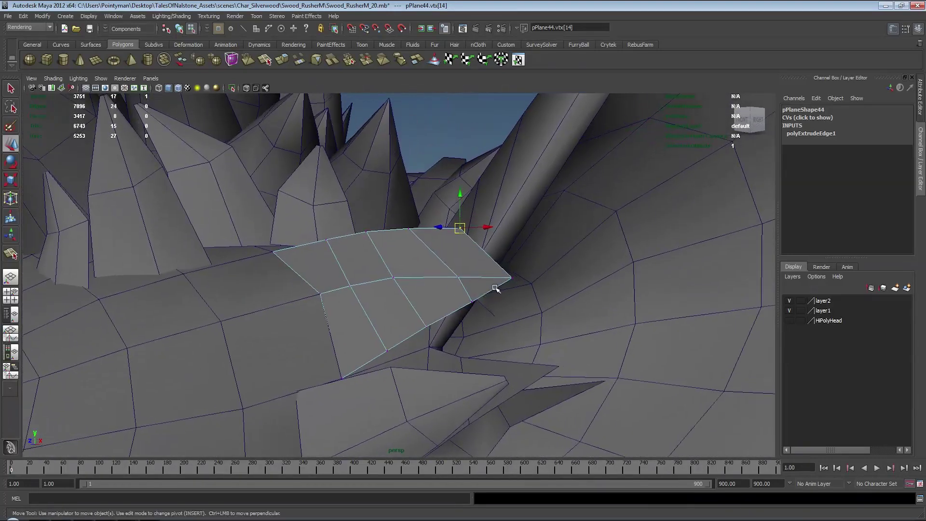
- Merge the upper end corner of the temple card into its tip vertex and reposition the resulting point
shift+right_click(473, 268)
click(425, 264)
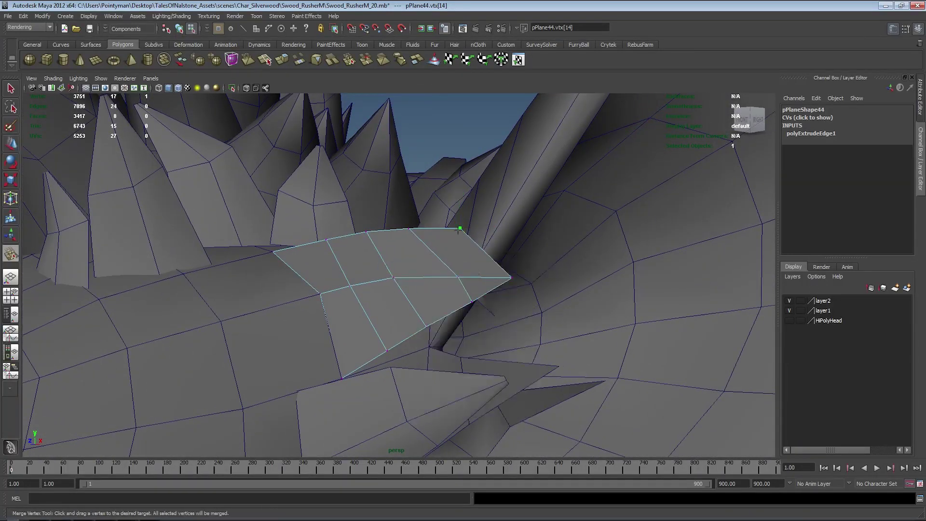
drag(476, 237, 477, 237)
alt+drag(477, 237, 494, 300)
key(w)
middle_drag(493, 300, 502, 265)
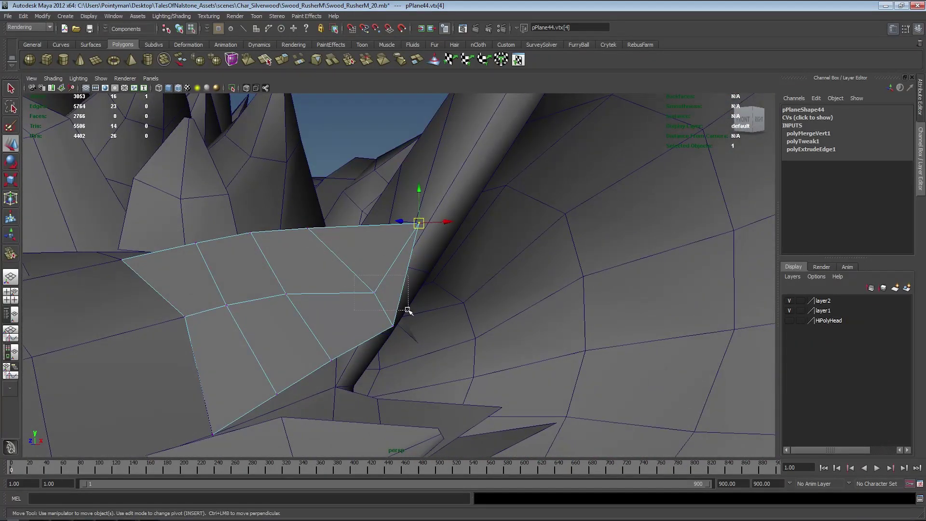
- Adjust the ridge and lower edge vertices behind the temple card's tip so the card tapers smoothly
drag(407, 310, 370, 304)
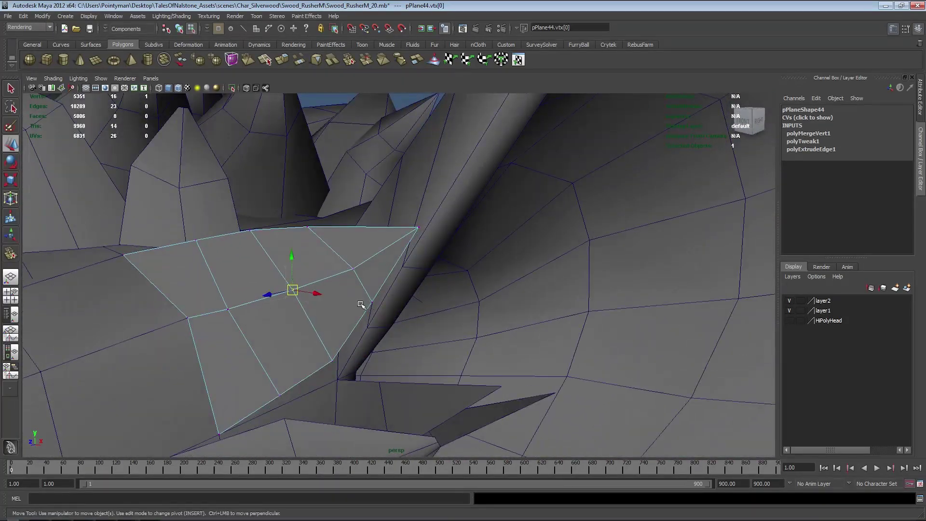
alt+drag(254, 322, 314, 318)
middle_drag(314, 319, 330, 314)
alt+drag(390, 306, 346, 255)
click(354, 267)
- Shift the temple card's upper edge vertices one after another to straighten its outline toward the tip
alt+drag(347, 255, 388, 271)
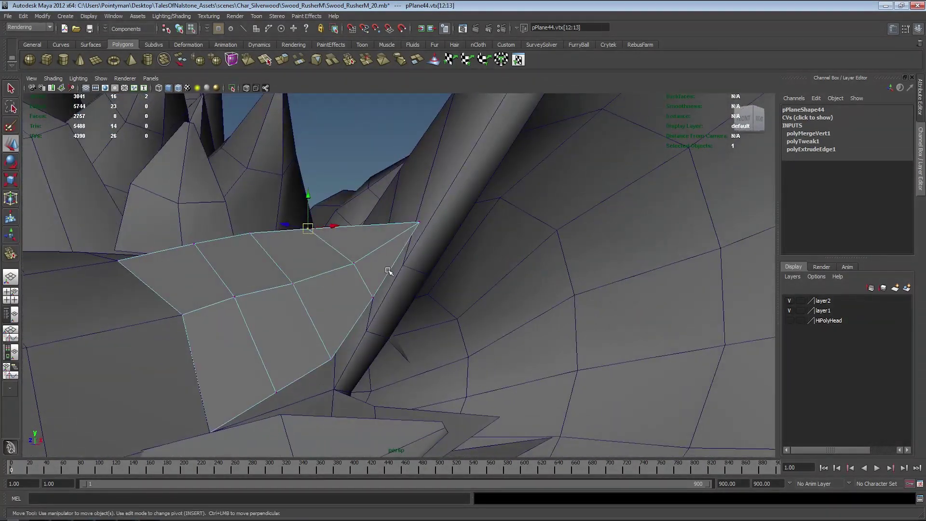
middle_drag(388, 271, 405, 276)
drag(241, 221, 263, 245)
middle_drag(280, 253, 287, 268)
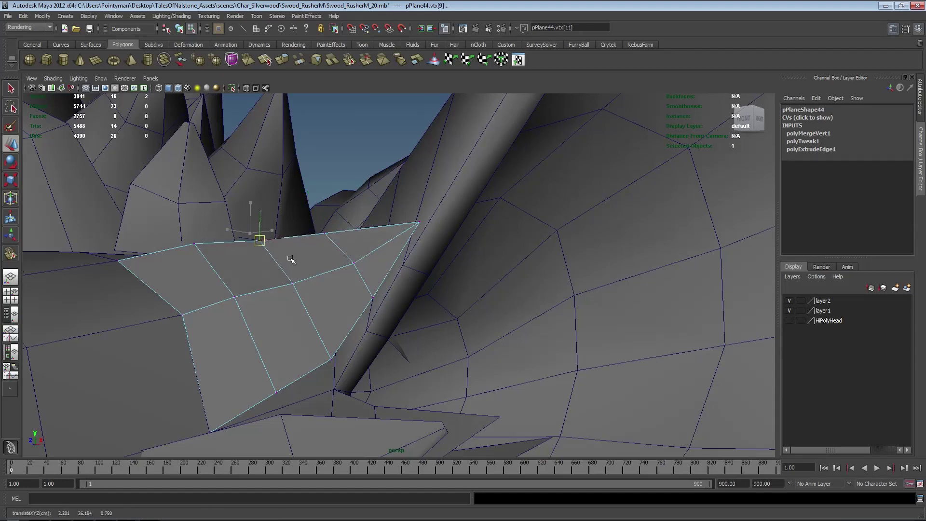
click(194, 243)
middle_drag(194, 243, 210, 264)
- Return to object mode, delete the temple card's construction history and soften all of its edges
key(F8)
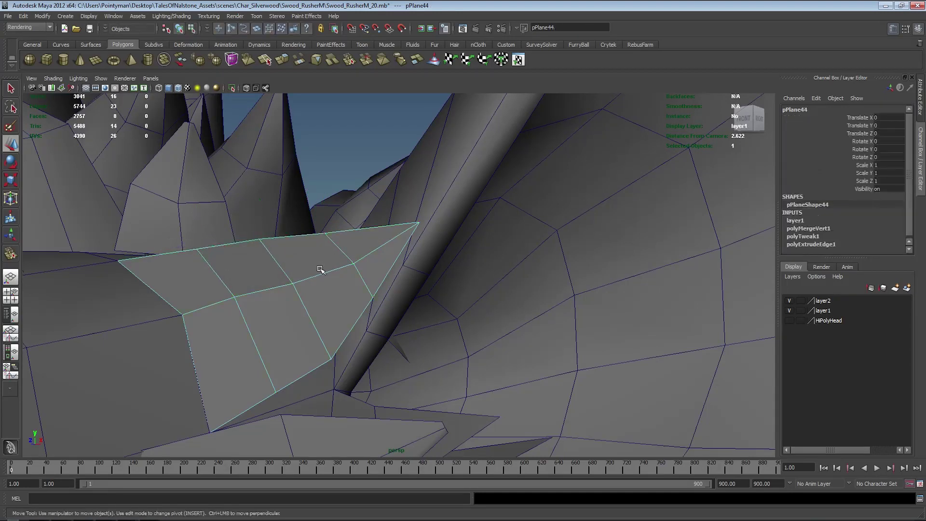
key(alt+shift+d)
shift+right_drag(326, 268, 327, 355)
click(339, 157)
click(334, 264)
alt+drag(334, 264, 346, 259)
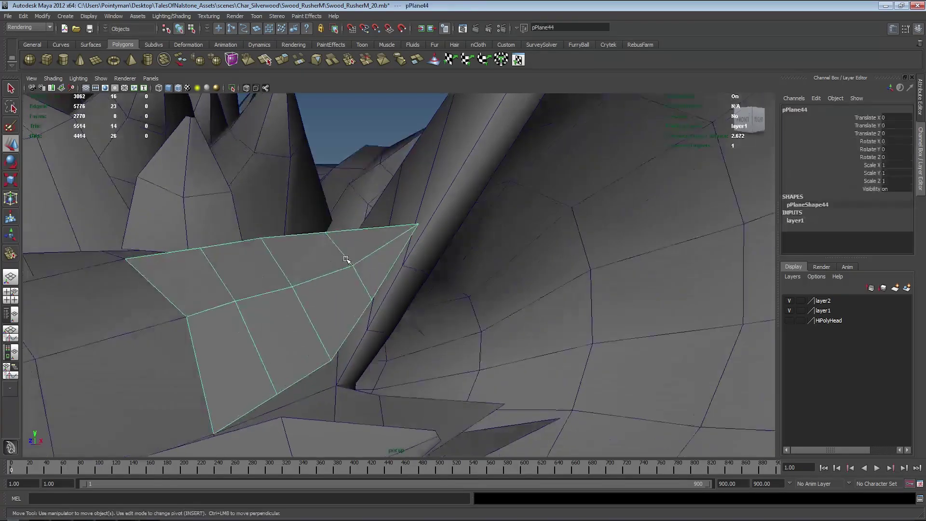
shift+right_drag(338, 264, 338, 350)
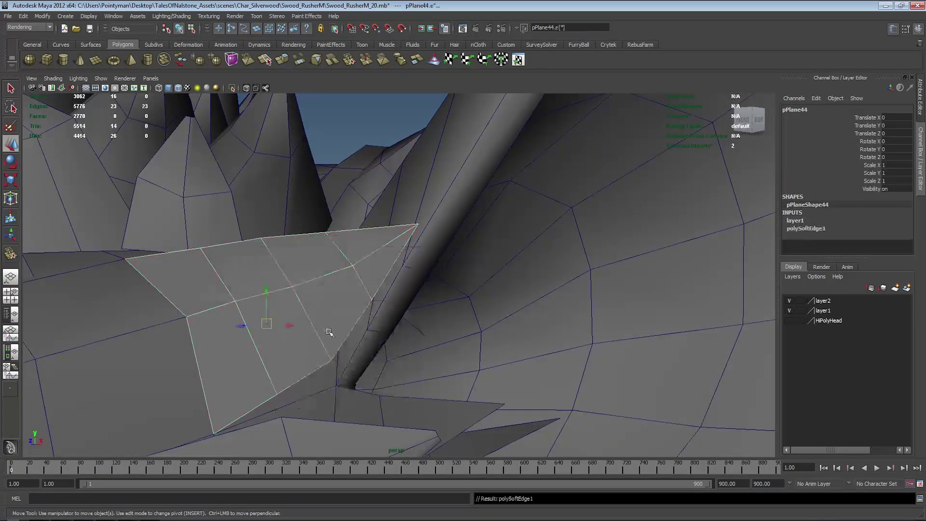
click(341, 144)
- Select the small fur card below the temple card, switch to vertex editing and move all its vertices together
alt+drag(340, 144, 404, 271)
click(369, 296)
alt+drag(333, 234, 418, 313)
key(f)
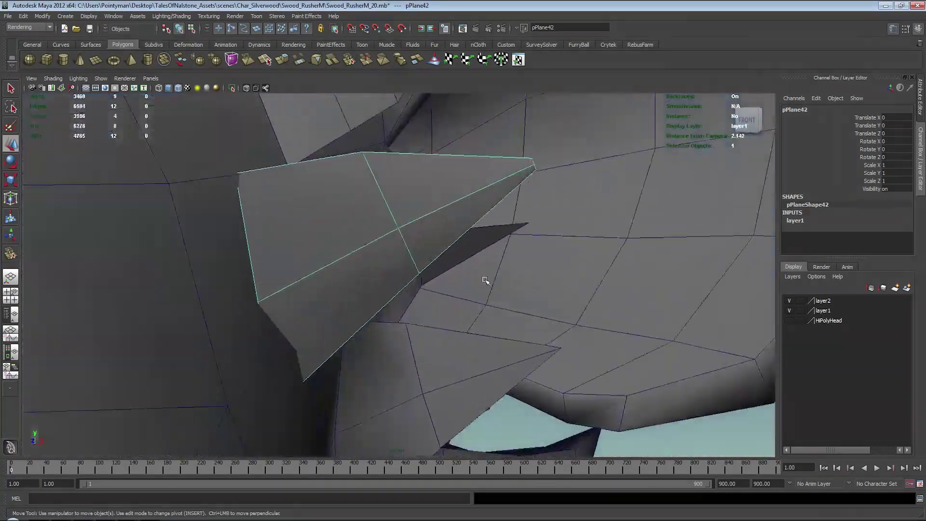
mouse_move(485, 279)
alt+mouse_down()
mouse_move(285, 271)
mouse_move(436, 271)
mouse_move(368, 291)
mouse_move(442, 204)
mouse_move(467, 233)
mouse_move(404, 231)
alt+mouse_up()
key(F8)
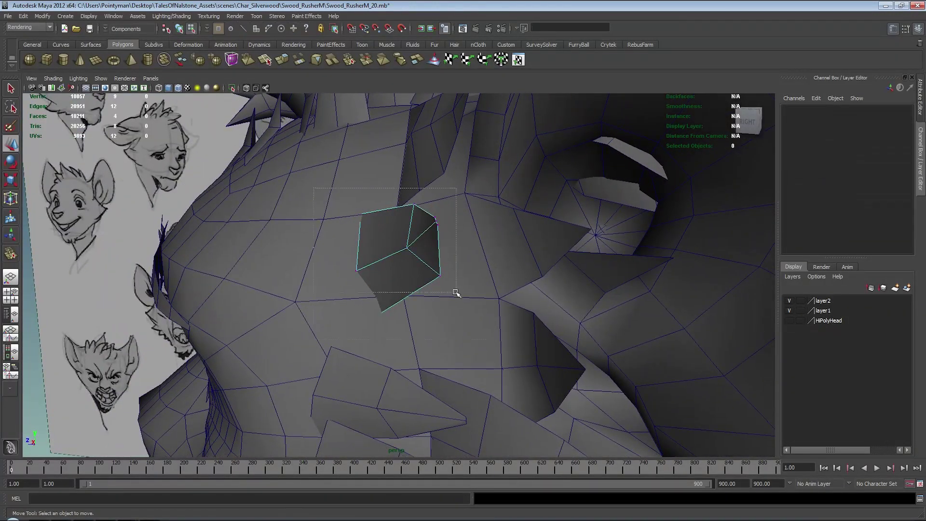
drag(455, 292, 486, 339)
middle_drag(514, 330, 527, 320)
- Place the small card's three base vertices onto the neighbouring vertices of the head mesh
alt+drag(524, 323, 552, 320)
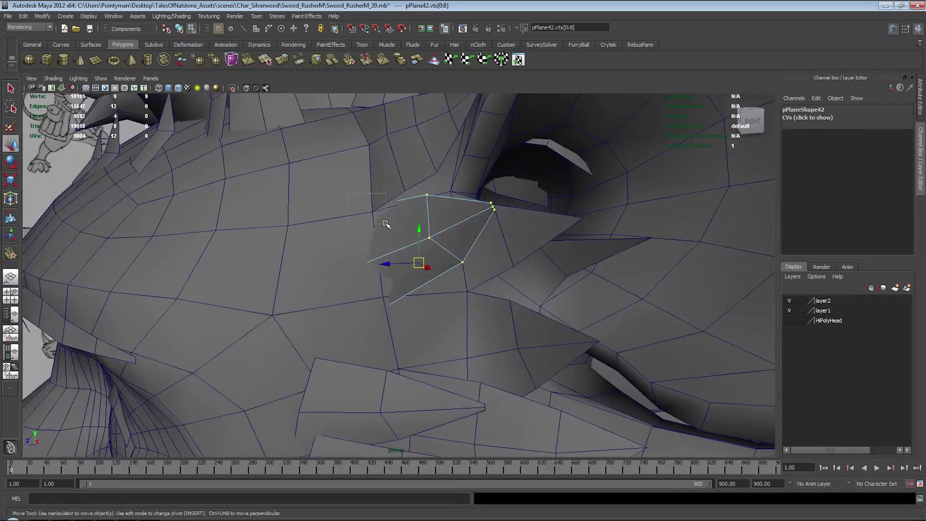
middle_drag(384, 216, 381, 212)
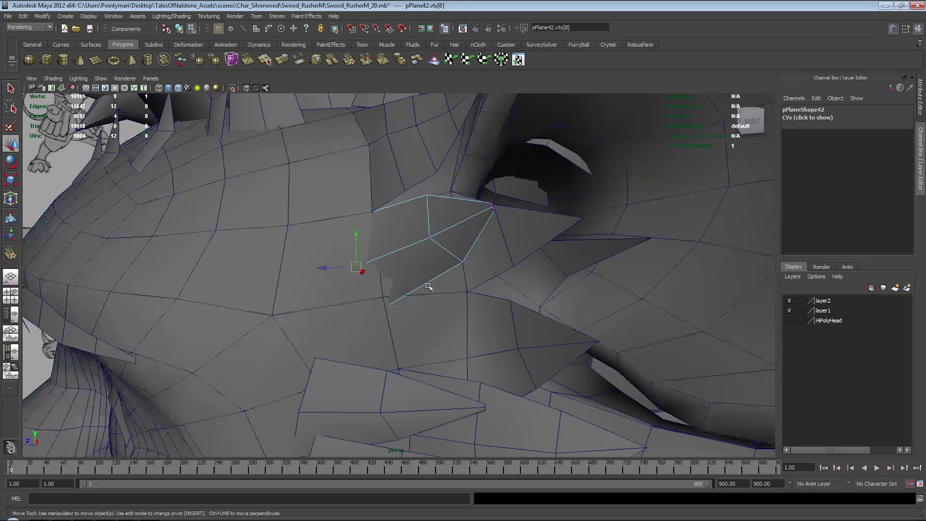
middle_drag(403, 345, 399, 368)
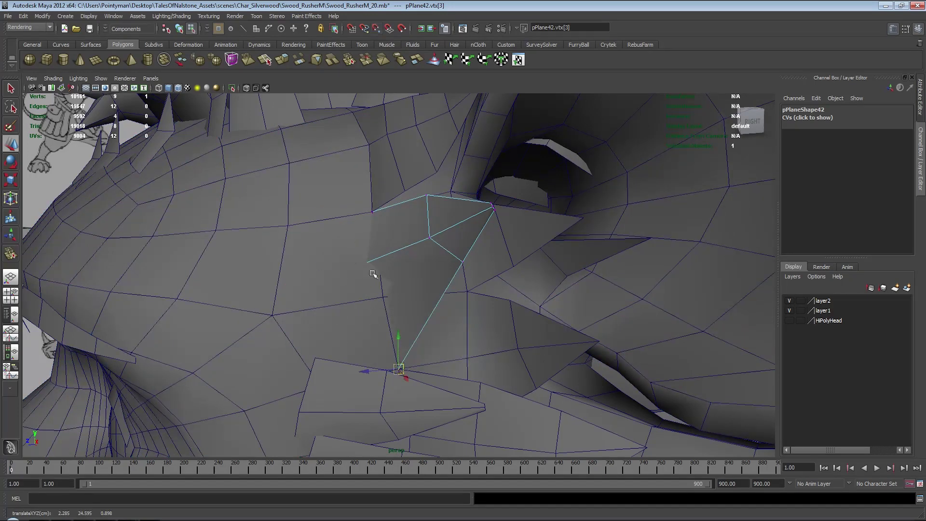
drag(379, 295, 380, 296)
middle_drag(381, 296, 389, 303)
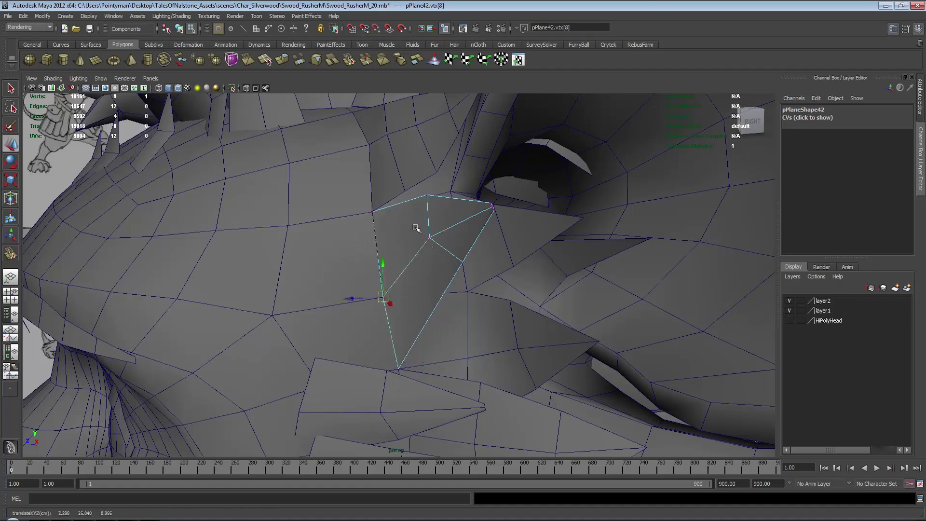
- Select the small card's middle row of vertices and move it to set how the card lifts off the head
shift+click(461, 259)
alt+drag(464, 261, 516, 278)
middle_drag(504, 285, 517, 319)
alt+drag(515, 323, 425, 308)
middle_drag(424, 308, 477, 324)
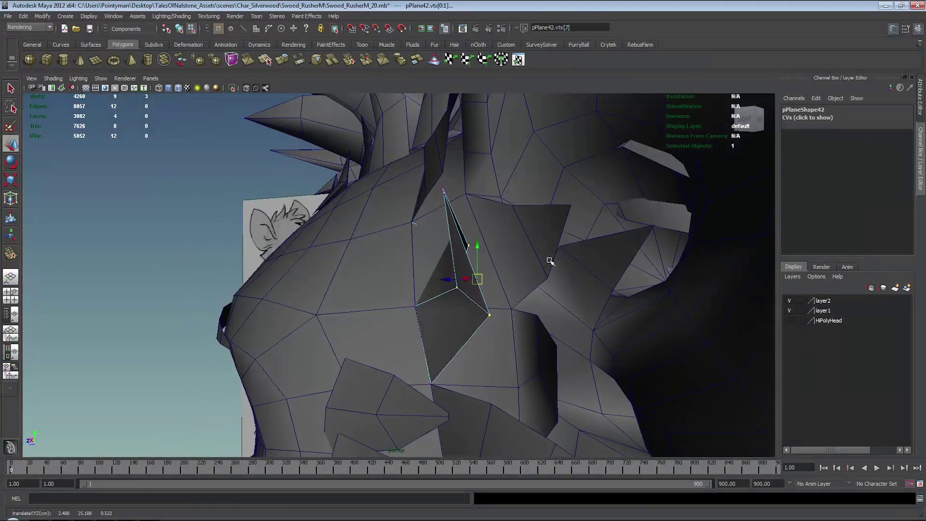
alt+drag(517, 311, 479, 295)
middle_drag(479, 295, 485, 306)
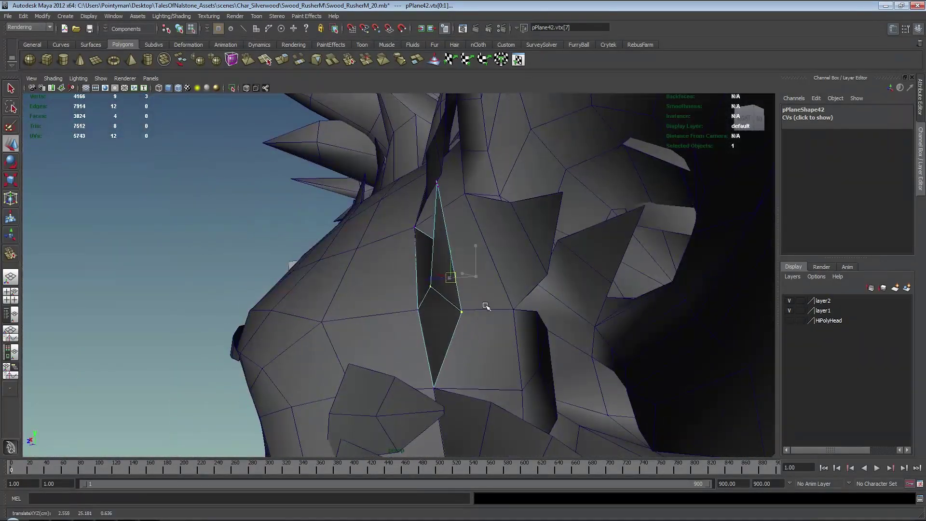
alt+drag(472, 307, 551, 309)
- Fine-tune single vertices in the middle row of the small card from several viewing angles
drag(429, 251, 430, 253)
alt+drag(432, 255, 358, 262)
middle_drag(380, 265, 377, 255)
alt+drag(428, 287, 471, 293)
click(424, 294)
middle_drag(471, 293, 480, 289)
- Select the small card's tip vertices and move them down and back toward the ear
alt+drag(487, 284, 471, 248)
drag(443, 191, 466, 216)
alt+drag(510, 252, 491, 255)
middle_drag(504, 258, 571, 303)
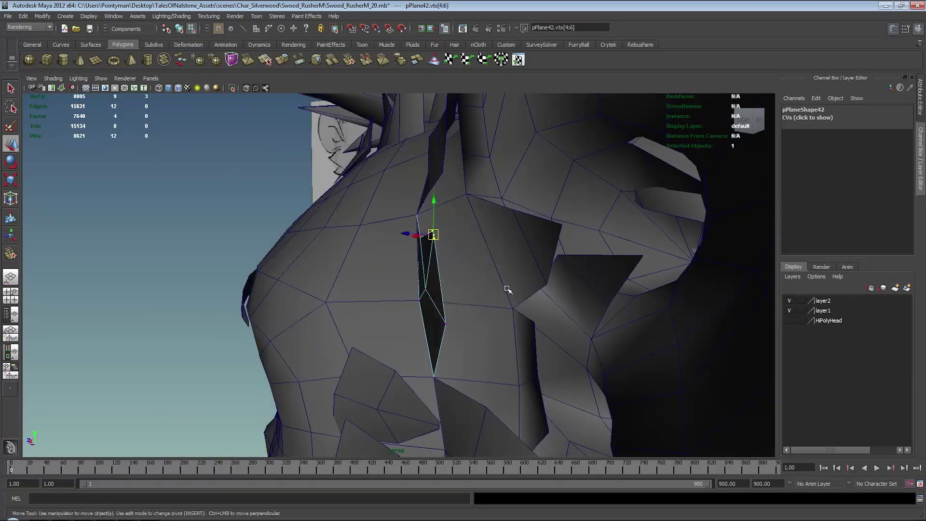
alt+drag(507, 289, 554, 328)
alt+drag(560, 328, 506, 330)
middle_drag(524, 332, 550, 338)
alt+drag(568, 340, 531, 297)
- Select vertices on the small card's middle row and tip again and nudge the tip into place
key(e)
key(w)
click(477, 246)
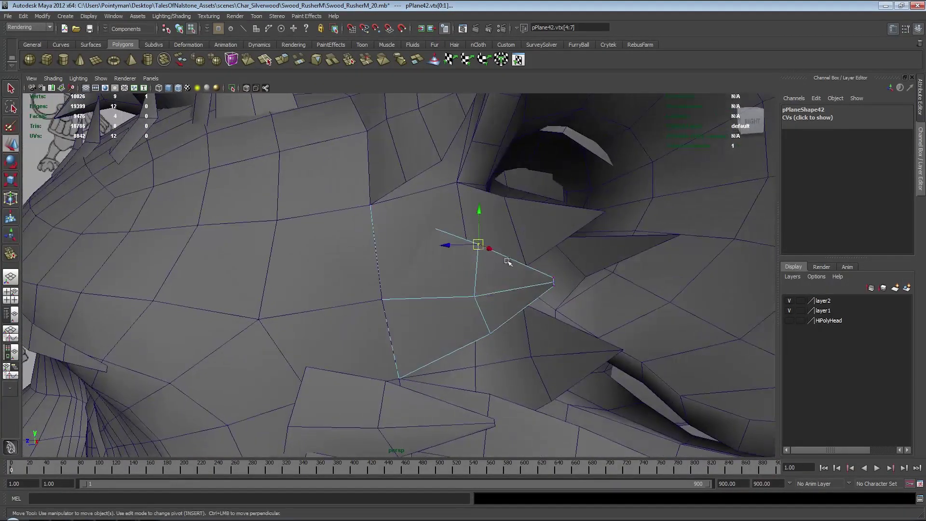
alt+drag(619, 220, 539, 293)
click(514, 303)
alt+drag(544, 304, 567, 309)
middle_drag(567, 310, 570, 313)
- Move the small card's middle row outward and adjust its central ridge vertex to give the card volume
alt+drag(542, 314, 534, 250)
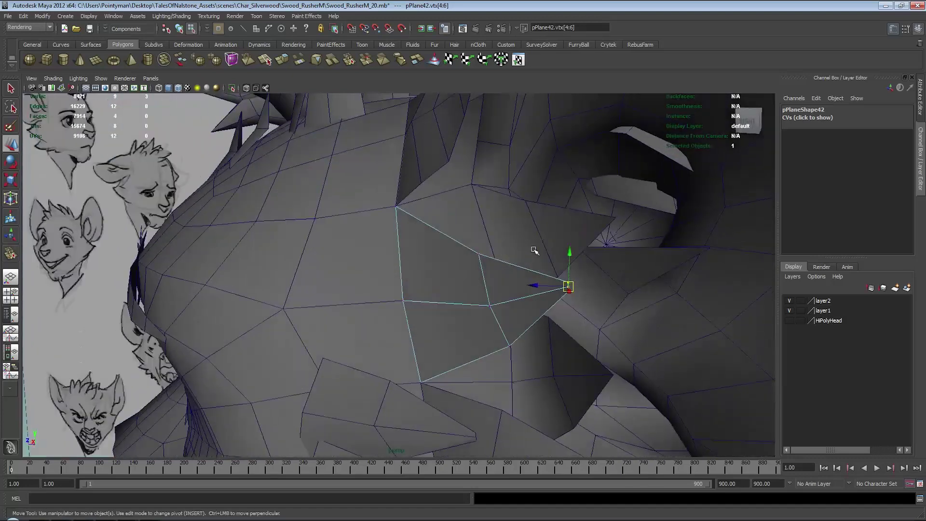
drag(478, 353, 474, 356)
alt+drag(476, 337, 513, 355)
middle_drag(560, 288, 569, 285)
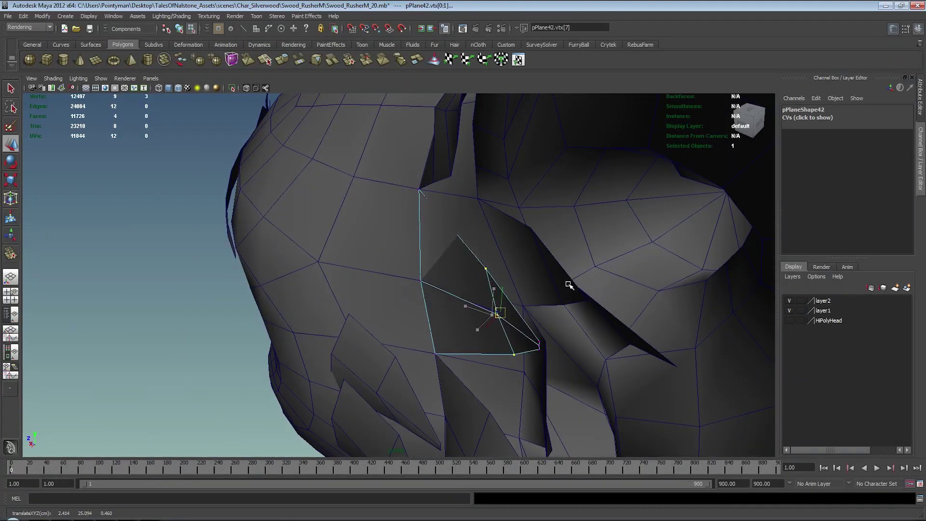
drag(485, 256, 475, 278)
alt+drag(474, 279, 485, 272)
middle_drag(529, 241, 519, 241)
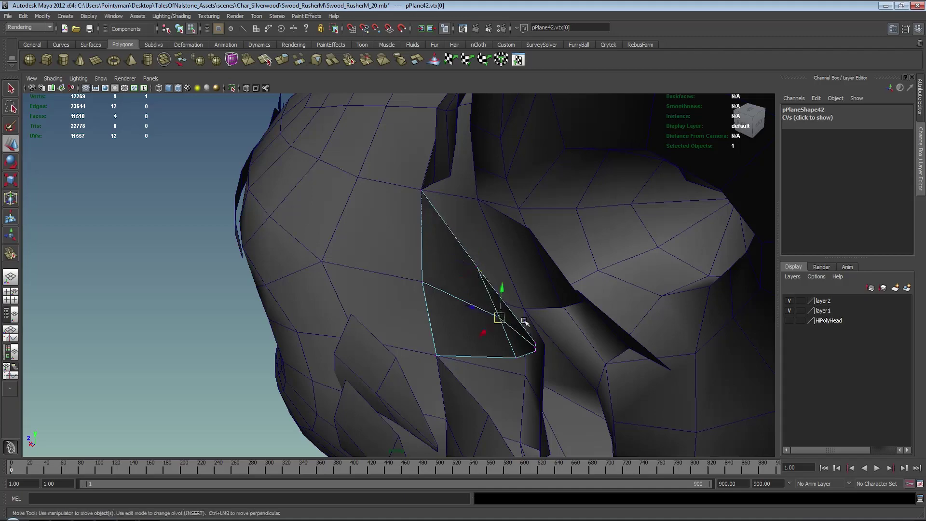
alt+drag(524, 320, 547, 298)
middle_drag(547, 298, 542, 297)
mouse_move(539, 299)
alt+mouse_down()
mouse_move(540, 325)
mouse_move(539, 299)
alt+mouse_up()
- Delete the surplus vertices at the small card's tip so it ends in a single point
drag(540, 299, 578, 335)
alt+drag(579, 335, 610, 317)
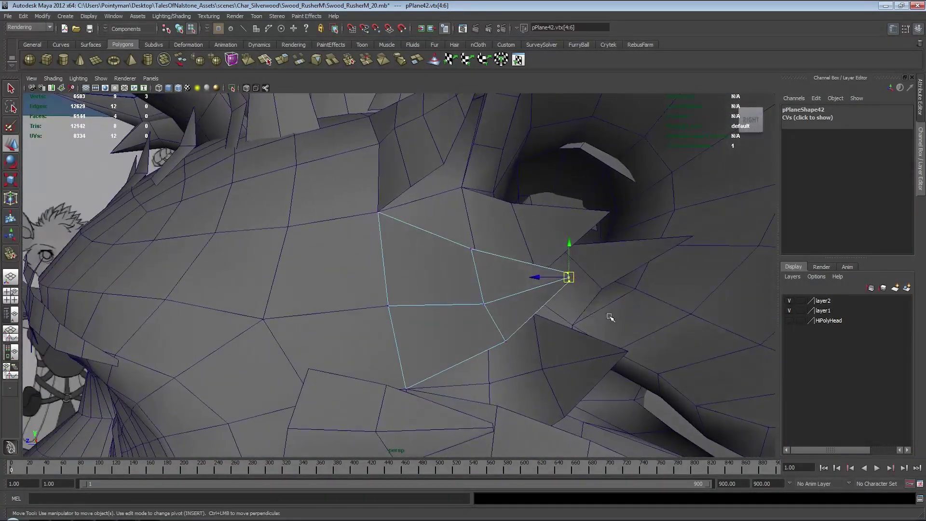
key(Delete)
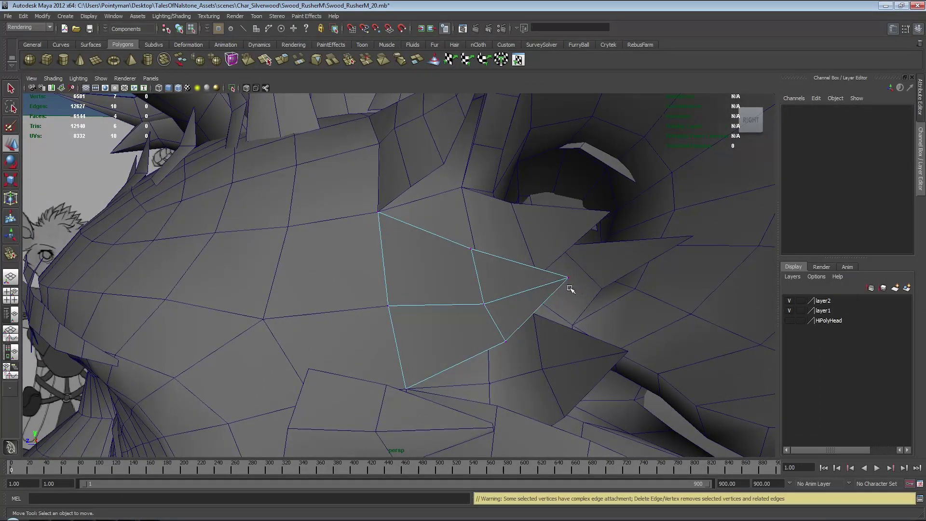
click(568, 284)
- Insert an edge loop across the base half of the small card
alt+drag(445, 302, 464, 228)
shift+right_drag(425, 264, 387, 299)
click(405, 299)
key(w)
- Move and scale the small card's crosswise edge loops to round its profile between base and tip
alt+drag(438, 285, 458, 268)
key(r)
key(w)
middle_drag(458, 268, 446, 270)
key(r)
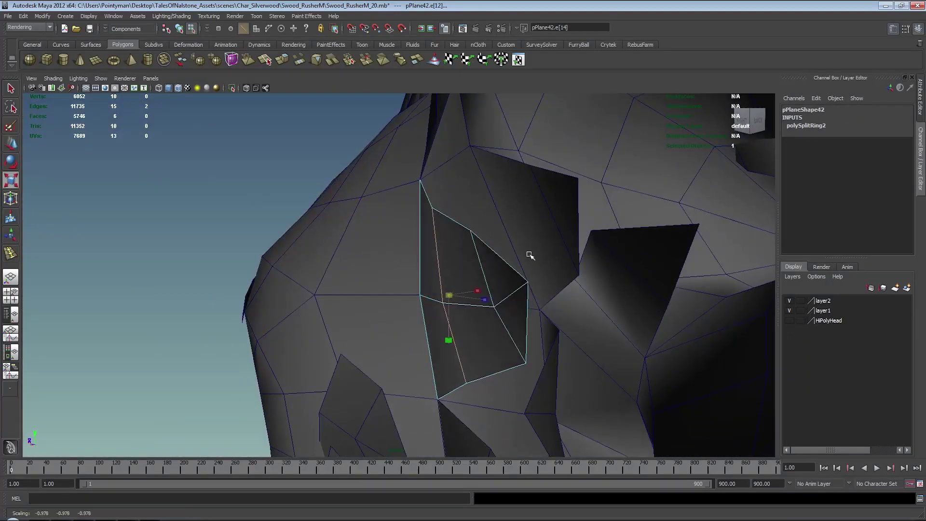
alt+drag(558, 249, 543, 258)
key(w)
middle_drag(561, 256, 546, 257)
key(r)
alt+drag(545, 257, 595, 252)
key(w)
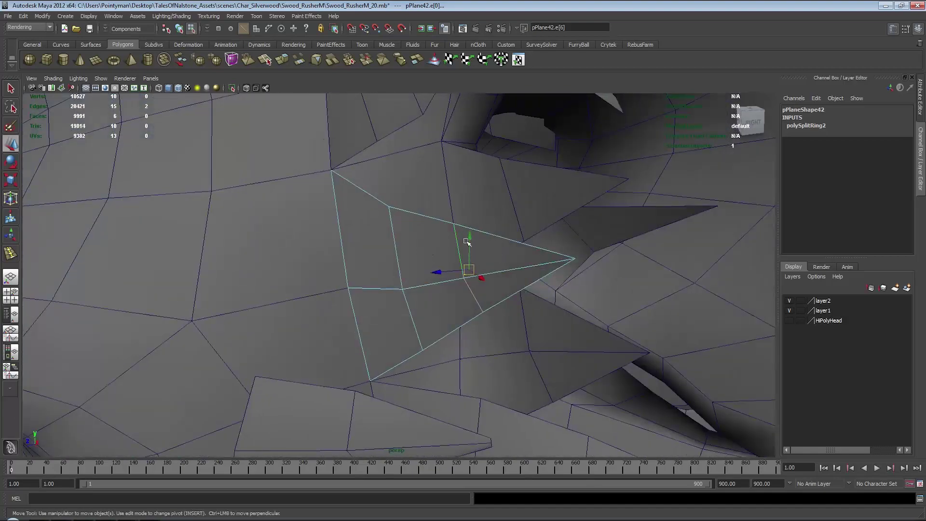
- Examine the temple and cheek fur cards from the front and side of the head
alt+drag(467, 240, 564, 249)
alt+right_drag(564, 248, 244, 256)
alt+drag(487, 328, 543, 325)
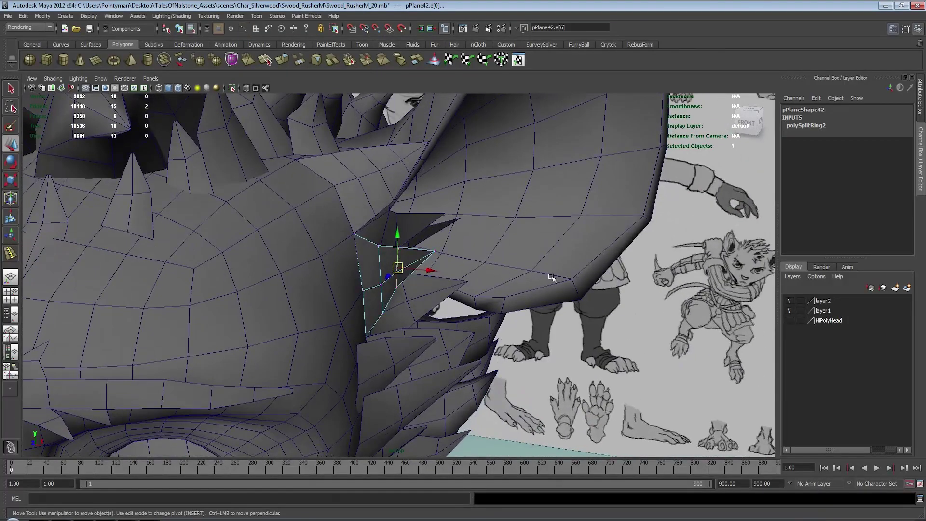
alt+right_drag(540, 295, 502, 332)
alt+middle_drag(502, 332, 481, 231)
click(459, 428)
alt+drag(457, 260, 370, 237)
mouse_move(370, 237)
alt+middle_down()
mouse_move(369, 219)
mouse_move(370, 237)
alt+middle_up()
- Select the next fur card between the eye and ear and move it so its base vertices sit on the head mesh
click(396, 240)
alt+drag(397, 239, 325, 240)
alt+right_drag(324, 240, 577, 241)
mouse_move(462, 222)
alt+mouse_down()
mouse_move(417, 217)
mouse_move(467, 209)
alt+mouse_up()
click(348, 196)
mouse_move(349, 198)
alt+mouse_down()
mouse_move(427, 202)
mouse_move(215, 201)
mouse_move(306, 209)
mouse_move(214, 214)
mouse_move(314, 221)
mouse_move(330, 241)
alt+mouse_up()
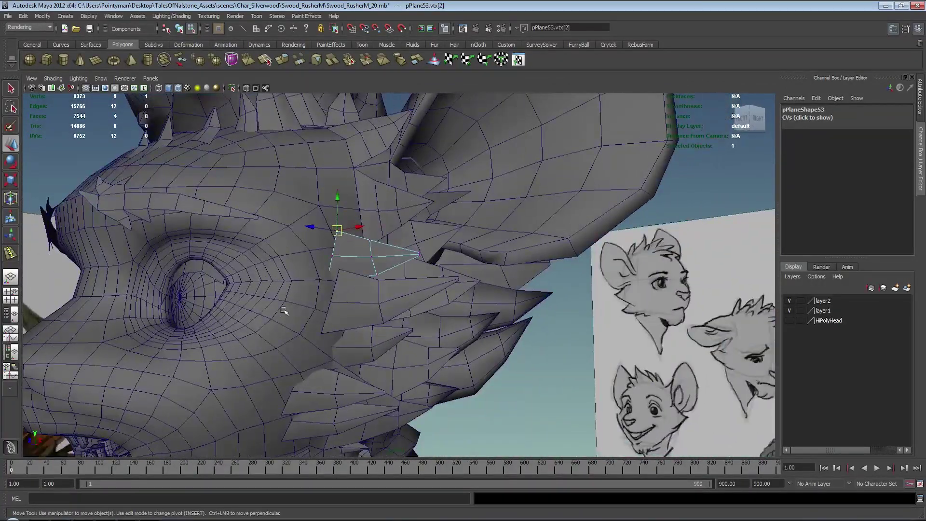
alt+drag(344, 279, 451, 320)
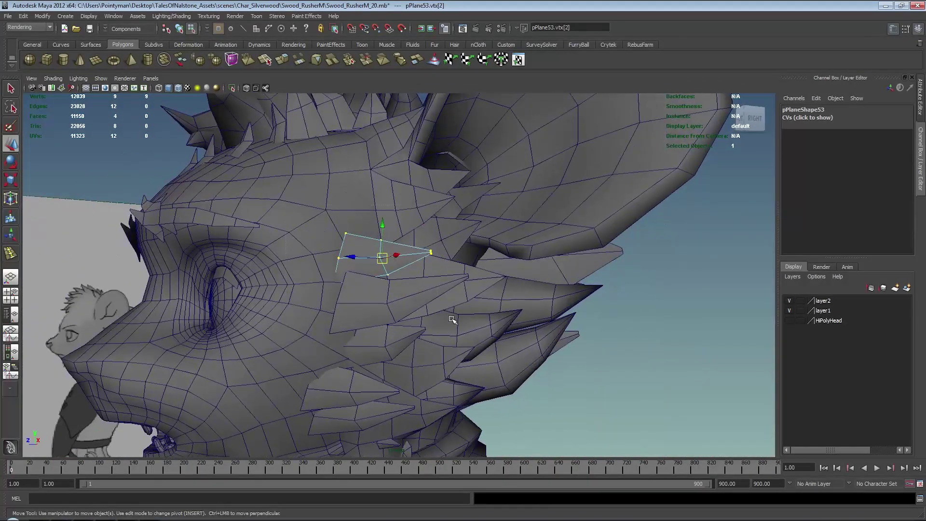
alt+drag(381, 218, 352, 223)
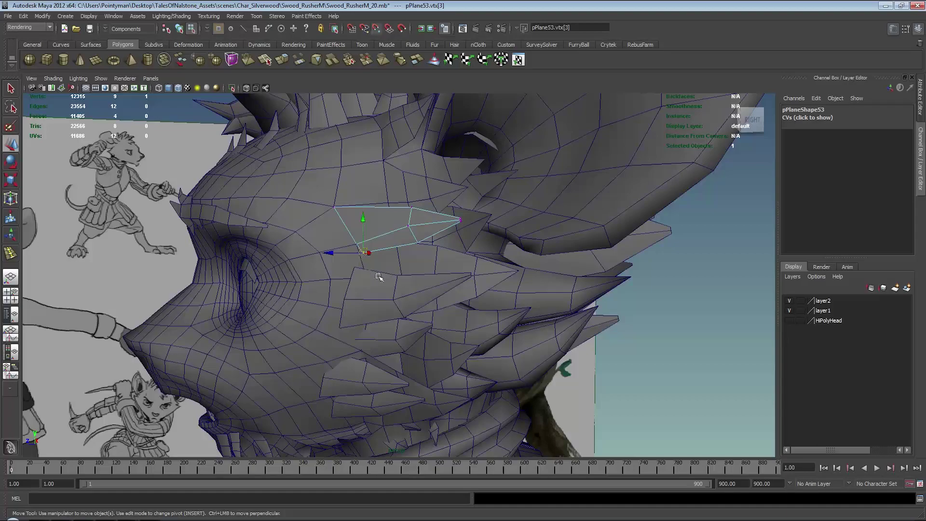
alt+drag(372, 275, 339, 266)
- Move the middle and tip vertices of the card between eye and ear to angle it back toward the ear
alt+drag(471, 250, 464, 250)
middle_drag(464, 249, 479, 251)
alt+drag(479, 251, 589, 243)
middle_drag(502, 249, 478, 254)
alt+drag(475, 253, 356, 252)
middle_drag(356, 252, 339, 254)
alt+drag(339, 254, 518, 252)
alt+middle_drag(519, 252, 514, 299)
- Adjust the central ridge vertex in the middle row of the card between eye and ear
alt+right_drag(385, 300, 436, 300)
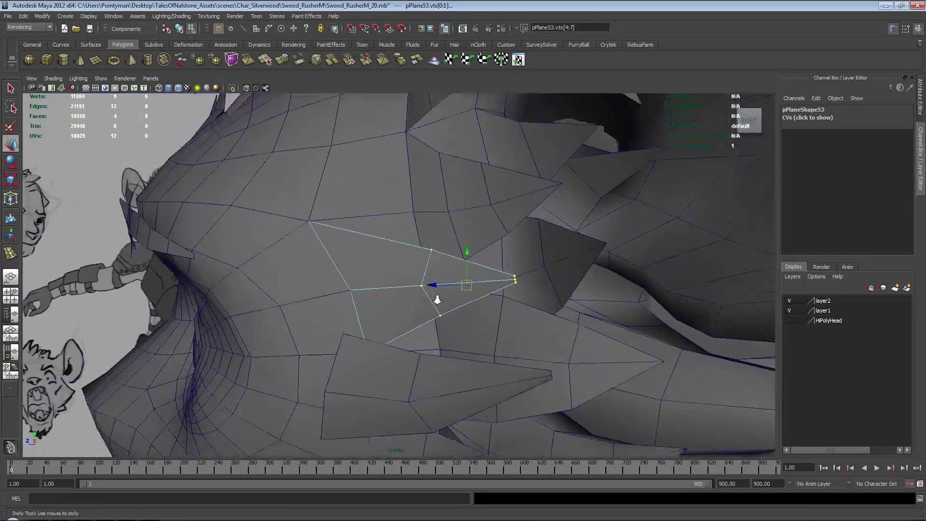
mouse_move(496, 300)
alt+mouse_down()
mouse_move(418, 299)
mouse_move(482, 300)
alt+mouse_up()
click(450, 290)
middle_drag(482, 299, 491, 297)
- Insert an edge loop across the base half of the card between eye and ear and reposition its two cross rows
alt+drag(439, 298, 424, 285)
shift+right_click(386, 260)
shift+right_drag(387, 260, 350, 271)
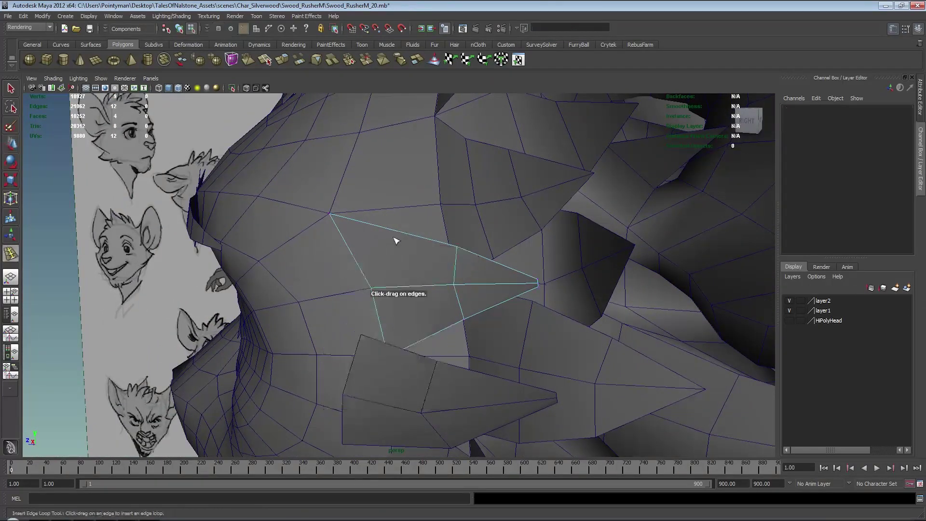
click(400, 234)
key(w)
alt+drag(405, 232, 471, 275)
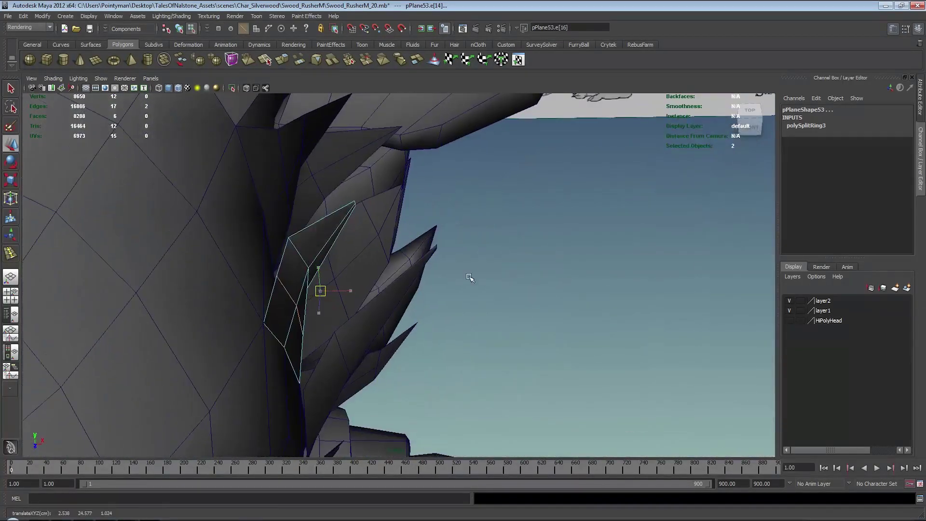
click(284, 294)
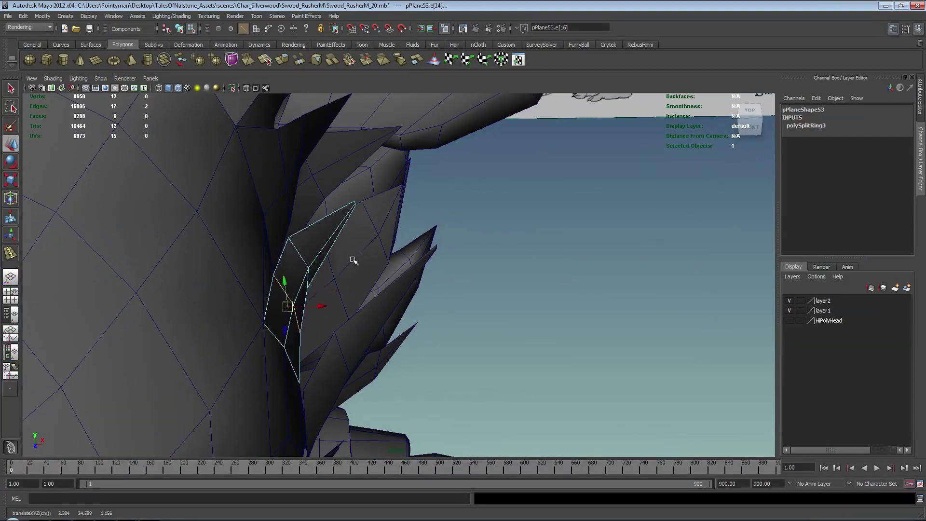
click(301, 252)
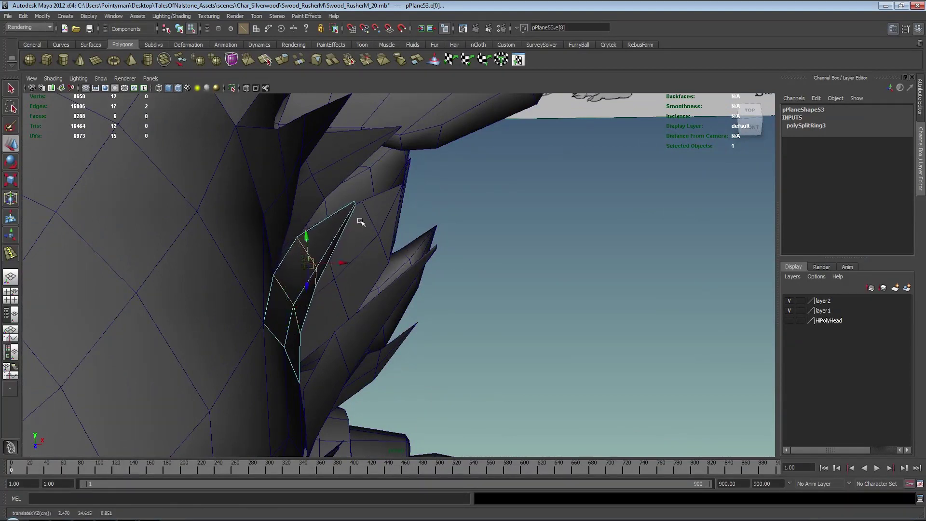
- Delete the extra tip vertices on the card between eye and ear and adjust the remaining single tip vertex
right_drag(352, 208, 310, 207)
drag(306, 176, 394, 229)
key(Delete)
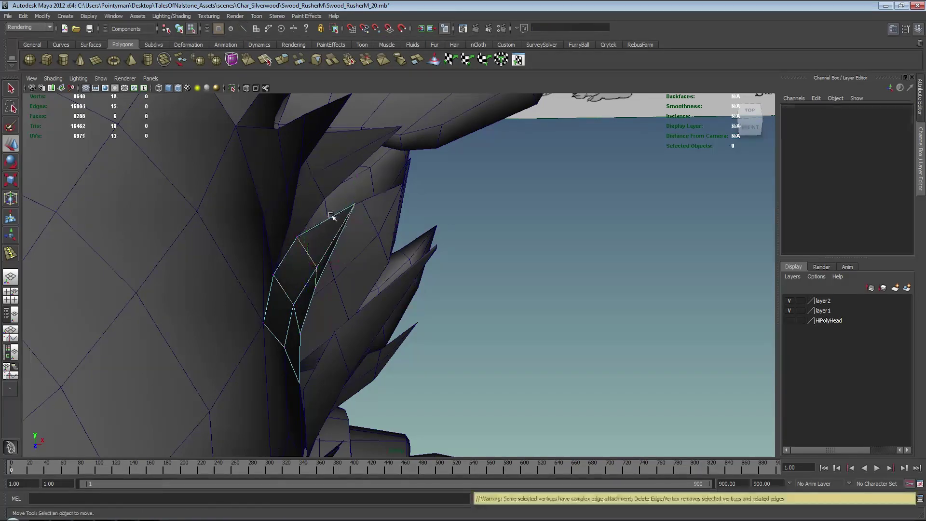
drag(339, 180, 508, 221)
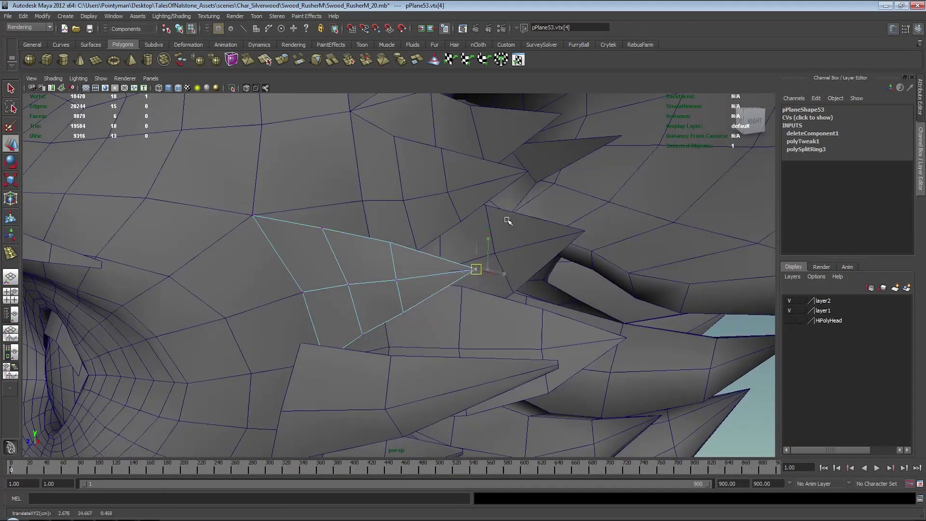
mouse_move(505, 184)
alt+mouse_down()
mouse_move(434, 198)
mouse_move(563, 218)
mouse_move(516, 223)
mouse_move(564, 227)
alt+mouse_up()
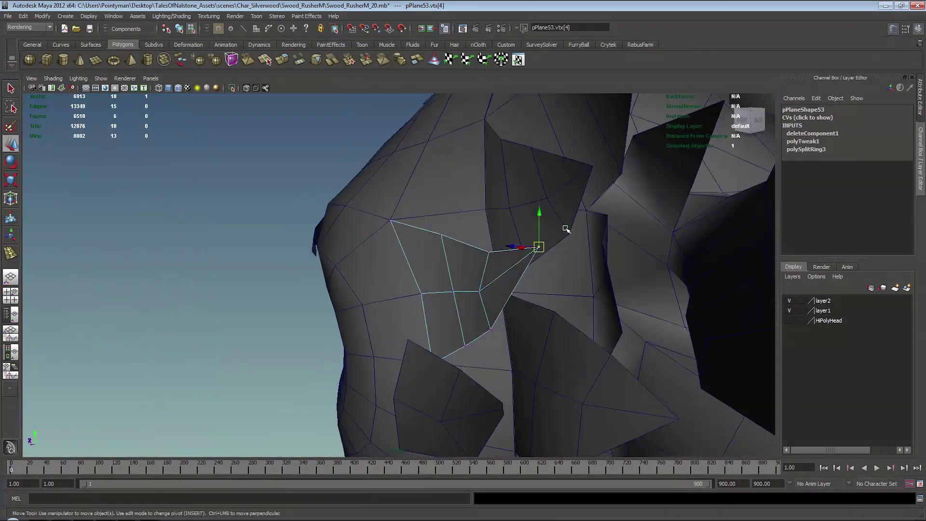
- Adjust the row nearest the tip and its ridge vertex on the card between eye and ear, and delete the card's history
alt+drag(482, 280, 541, 311)
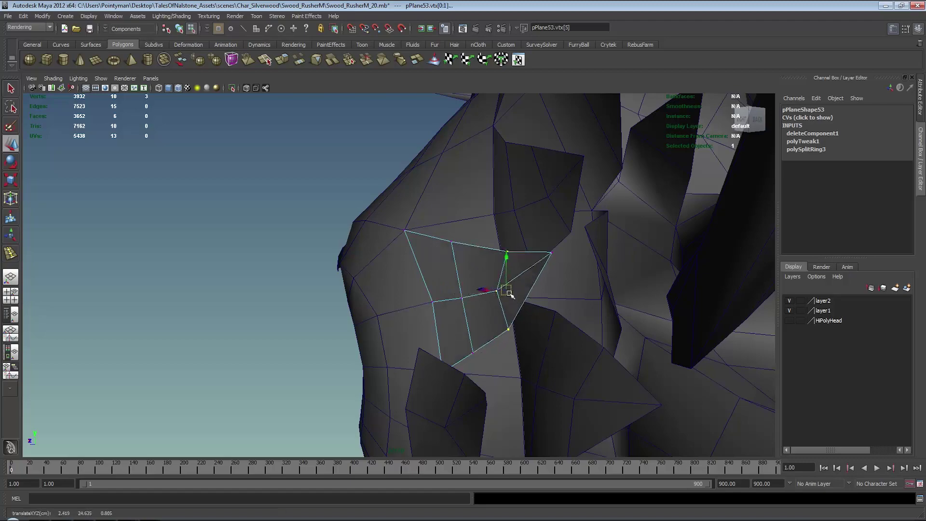
alt+drag(502, 302, 539, 331)
middle_drag(539, 331, 545, 330)
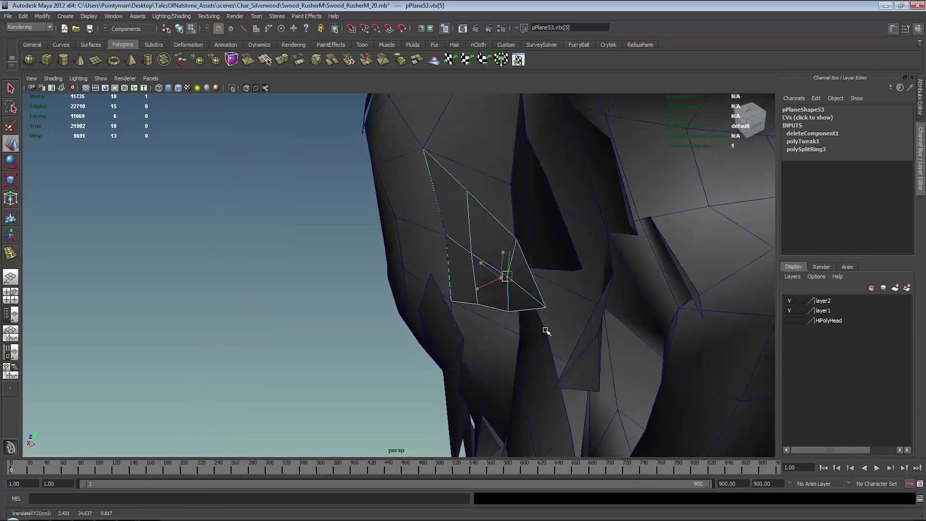
alt+drag(544, 332, 449, 257)
key(F8)
mouse_move(581, 246)
alt+mouse_down()
mouse_move(464, 250)
mouse_move(553, 333)
alt+mouse_up()
key(alt+shift+d)
- Select the fur card at the base of the ear and reposition two of its central ridge vertices
mouse_move(379, 265)
alt+mouse_down()
mouse_move(366, 262)
mouse_move(393, 263)
alt+mouse_up()
click(378, 156)
alt+middle_drag(356, 182, 375, 265)
alt+right_drag(375, 265, 455, 244)
alt+drag(455, 244, 438, 233)
alt+middle_drag(439, 234, 438, 241)
alt+right_drag(438, 241, 509, 251)
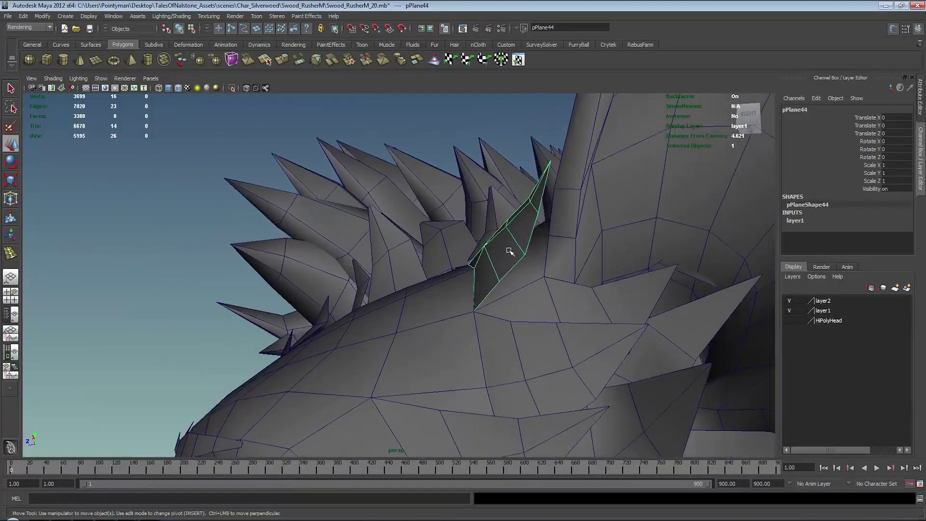
key(F9)
click(487, 249)
alt+drag(486, 249, 537, 261)
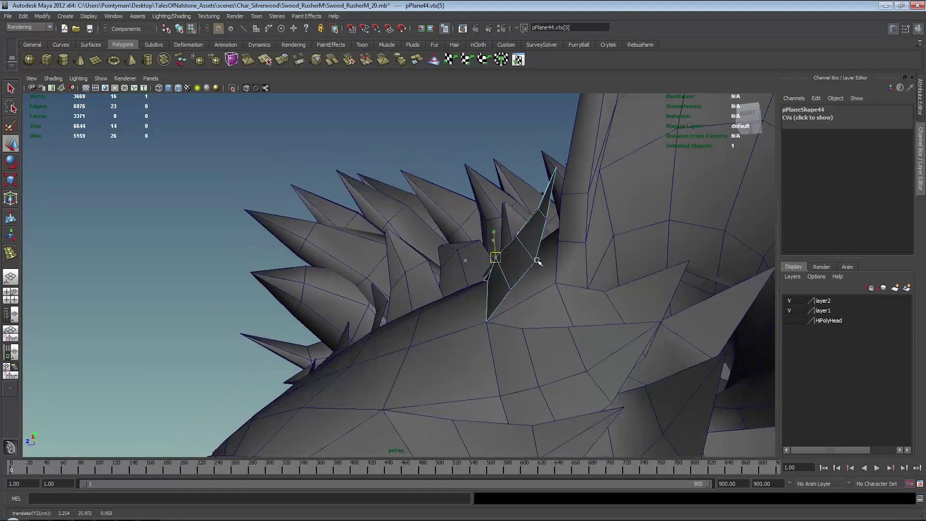
click(516, 238)
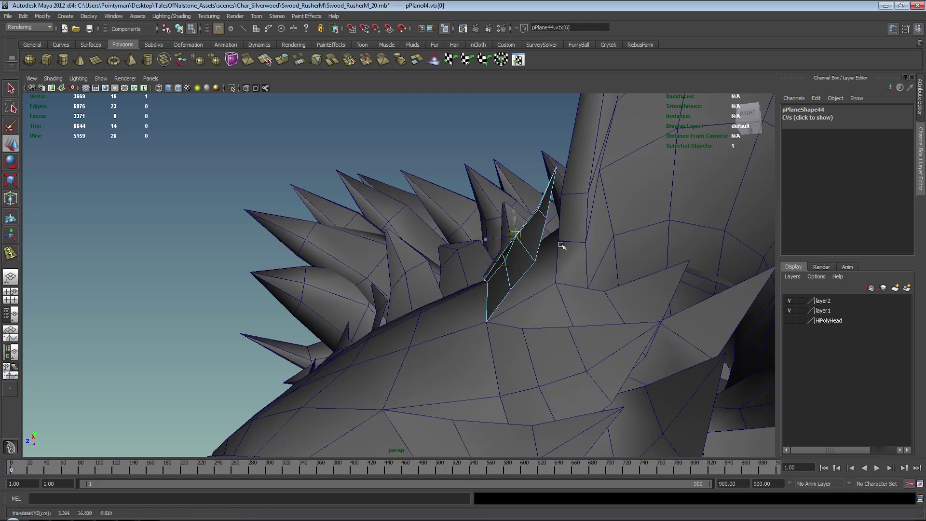
alt+drag(565, 248, 489, 256)
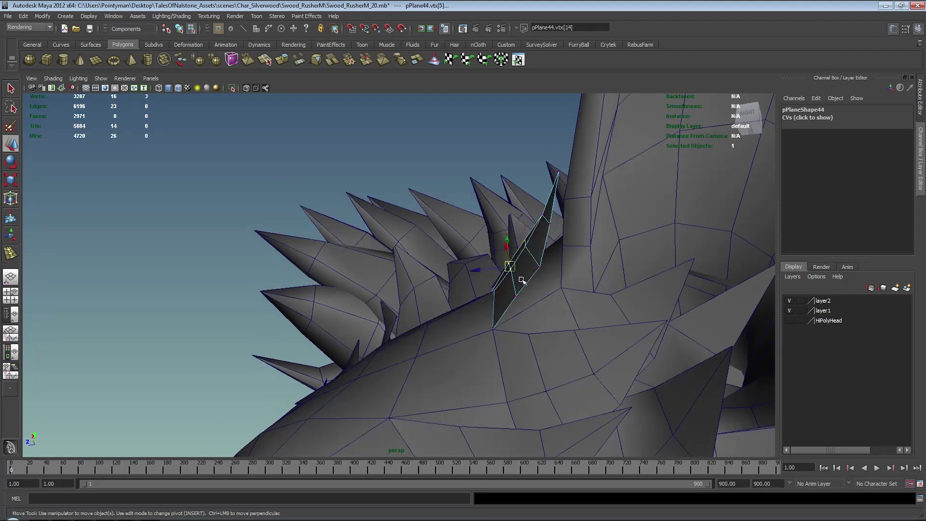
- Move the lower and middle cross rows of the ear-base card so it curves up along the ear
shift+drag(509, 305, 509, 306)
alt+drag(516, 303, 552, 289)
middle_drag(554, 289, 561, 292)
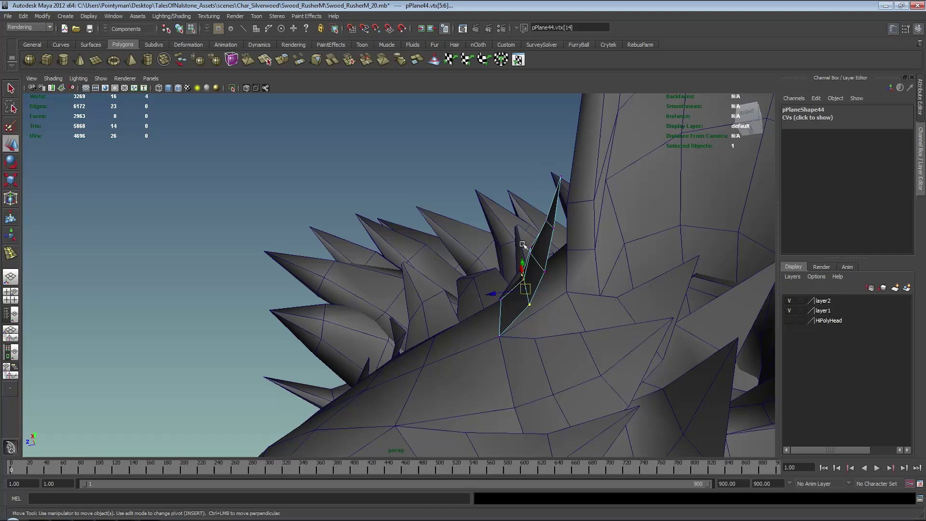
alt+drag(522, 245, 511, 258)
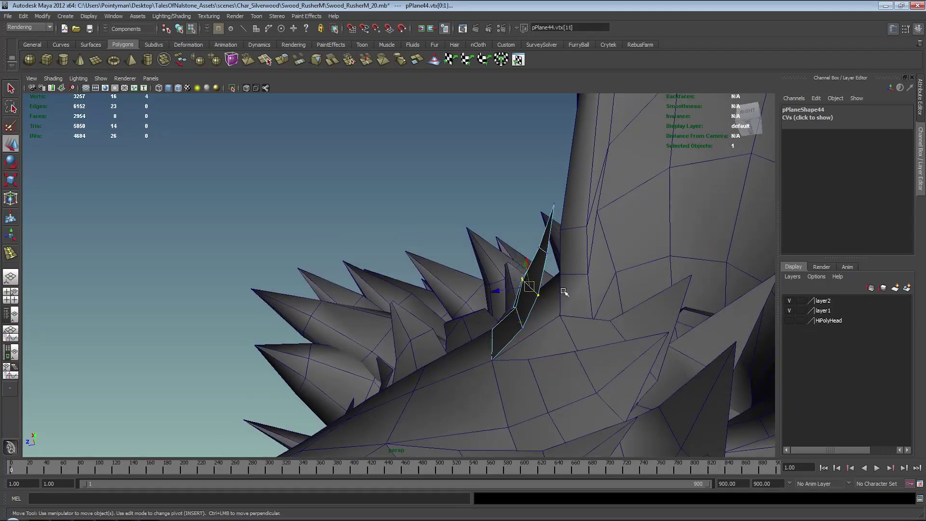
middle_drag(563, 291, 578, 293)
alt+drag(541, 265, 559, 270)
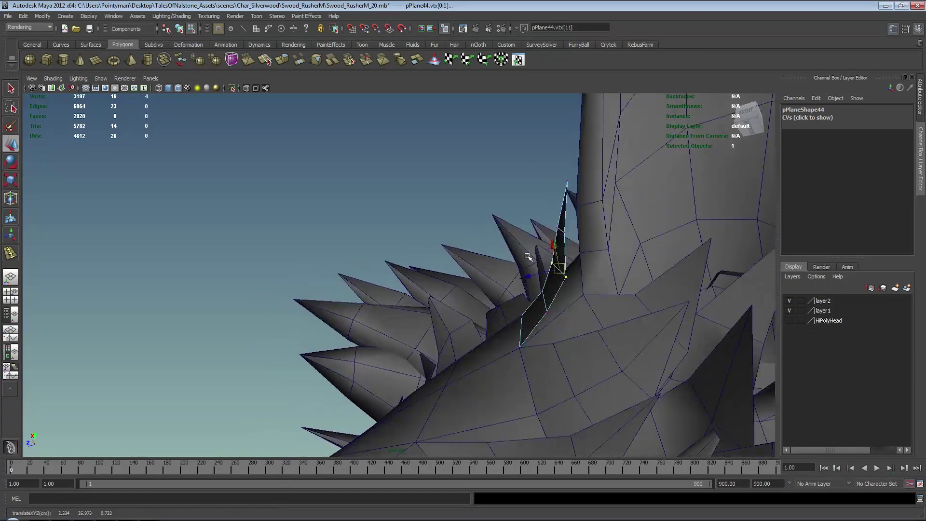
- Adjust the side vertex and central ridge vertex in the middle row of the ear-base card
click(566, 277)
alt+drag(601, 281, 624, 264)
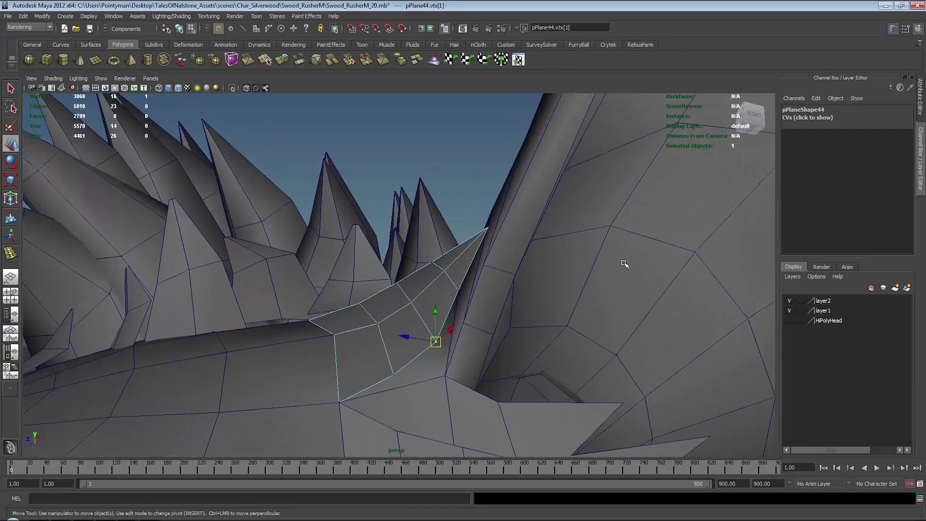
click(411, 302)
alt+drag(425, 297, 399, 304)
middle_drag(411, 294, 416, 300)
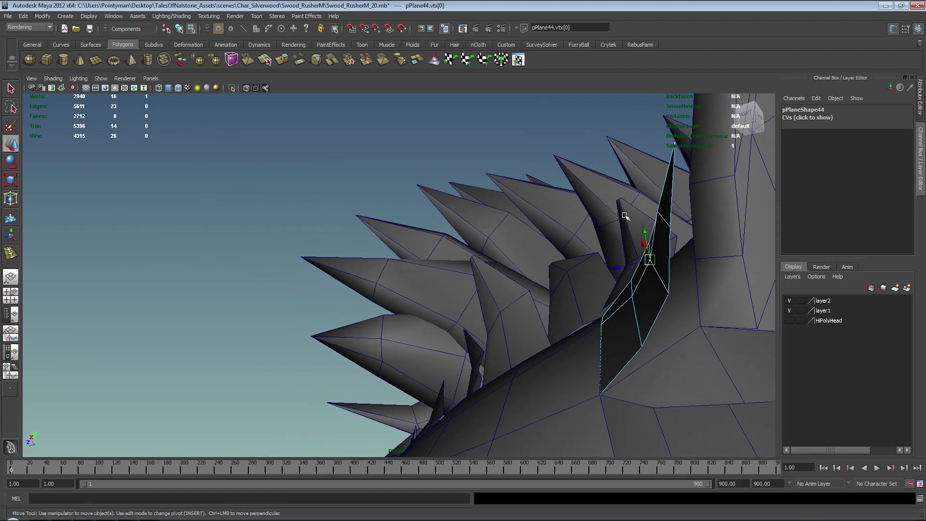
- Move the row nearest the tip and the tip vertex of the ear-base card to continue its curve
click(653, 209)
alt+drag(646, 207, 359, 251)
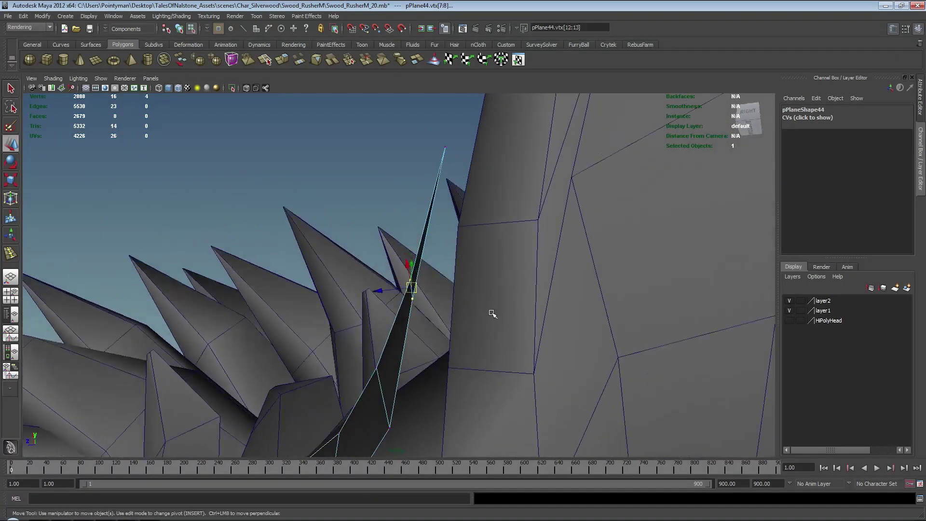
middle_drag(492, 313, 506, 319)
middle_drag(522, 183, 502, 184)
alt+right_drag(502, 184, 221, 196)
- Fine-tune the tip, side and ridge vertices of the ear-base card and return to object selection
alt+drag(356, 207, 382, 319)
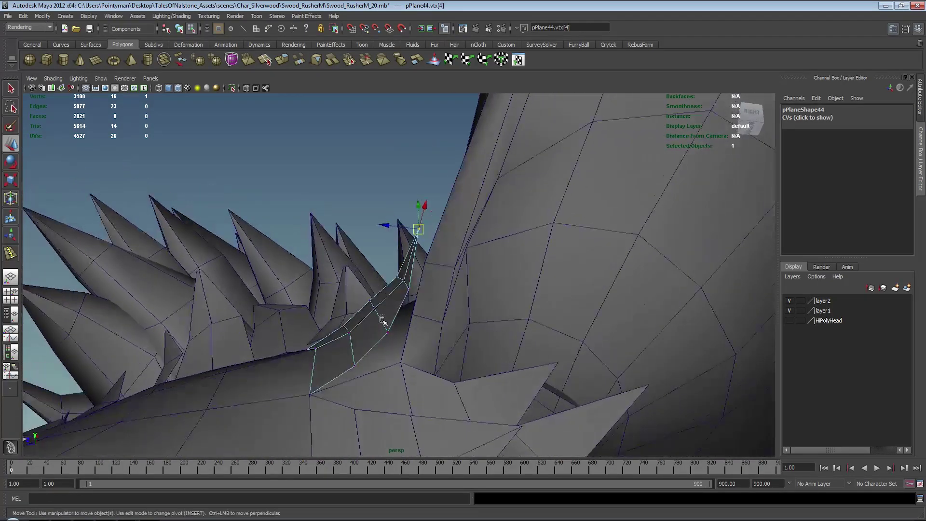
alt+drag(415, 239, 421, 281)
middle_drag(457, 301, 456, 302)
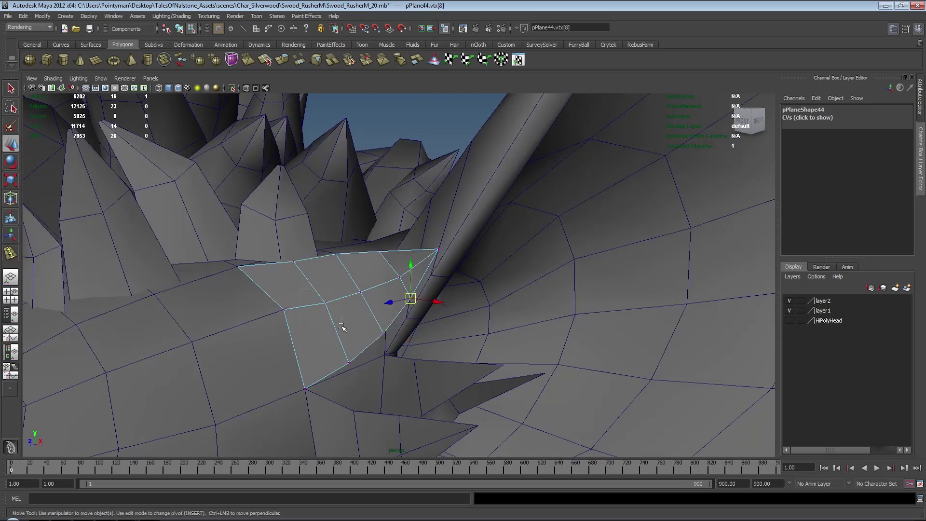
drag(342, 326, 343, 326)
alt+drag(342, 327, 400, 289)
key(F8)
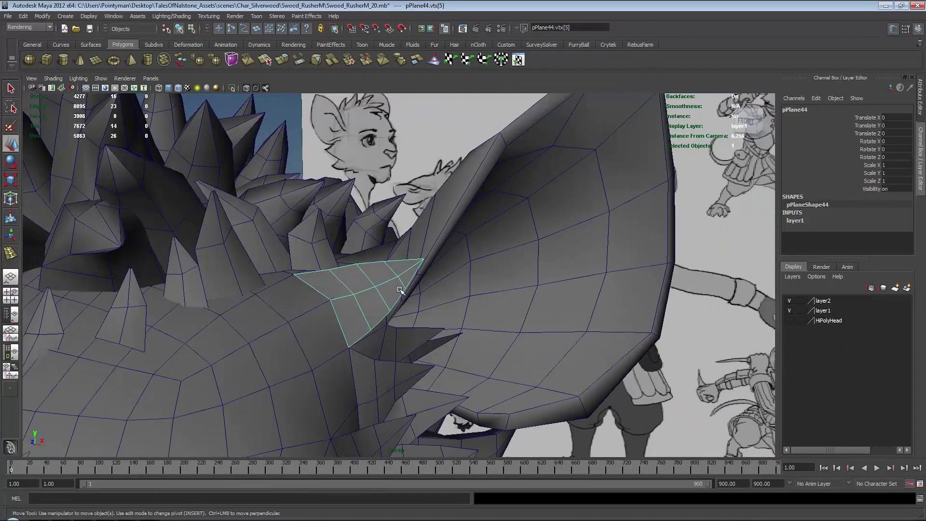
- Select the large cheek card behind the eye and snap its upper base vertex to a head mesh vertex
alt+drag(578, 250, 424, 250)
alt+right_drag(424, 251, 386, 241)
click(434, 147)
alt+drag(506, 328, 407, 244)
click(409, 250)
key(q)
alt+right_drag(407, 244, 396, 245)
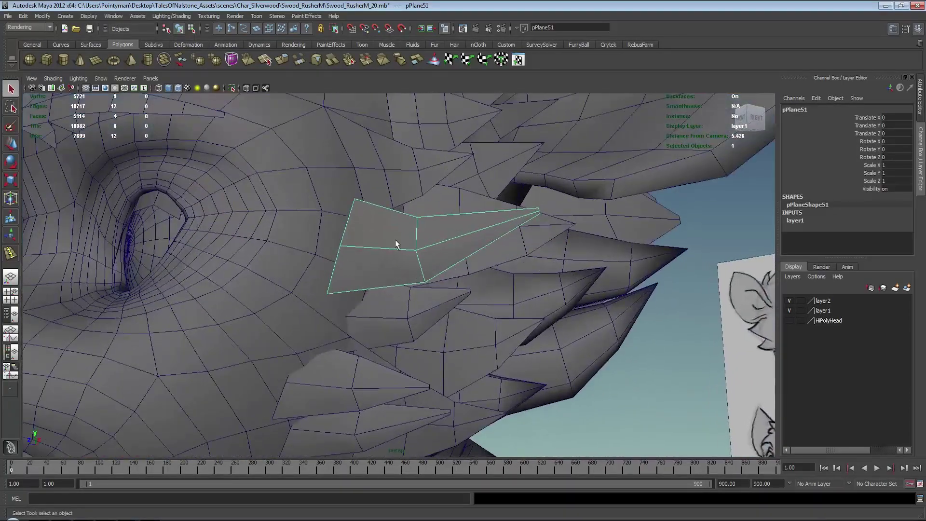
key(F8)
drag(341, 215, 369, 191)
alt+drag(370, 207, 397, 199)
key(w)
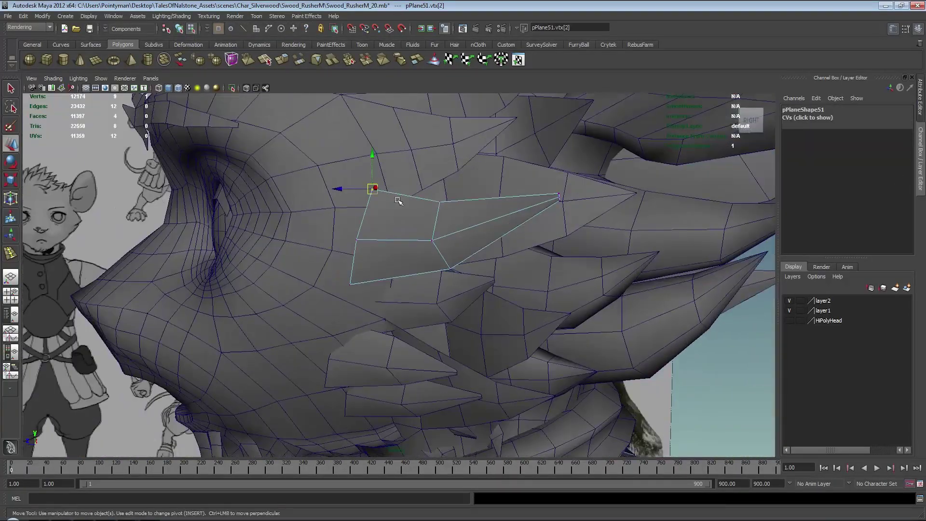
key(v)
middle_drag(398, 201, 393, 208)
- Snap the middle and lower base vertices of the cheek card behind the eye to vertices on the head mesh
drag(382, 251, 348, 231)
key(v)
middle_drag(358, 239, 399, 267)
alt+drag(383, 292, 392, 307)
drag(369, 311, 338, 285)
key(v)
middle_drag(394, 291, 389, 337)
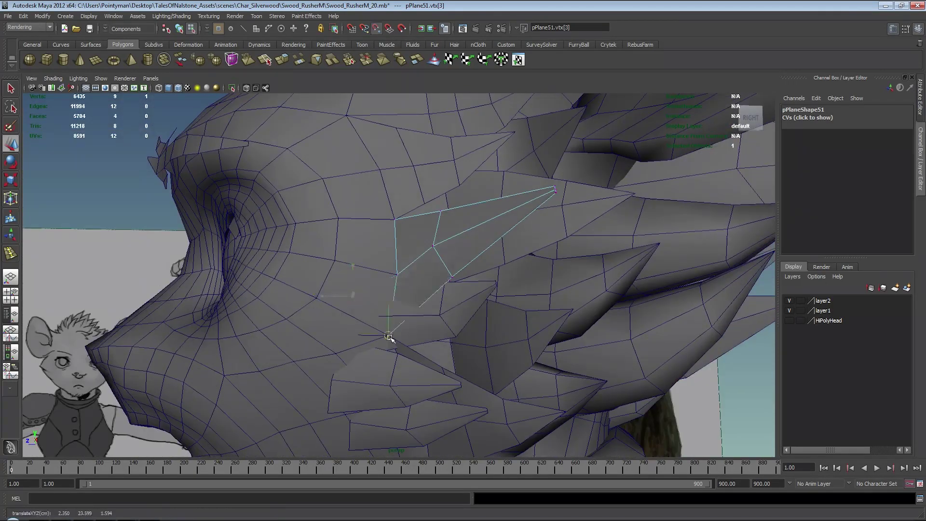
- Move the middle-row vertices of the cheek card to follow the curve of the head
alt+drag(483, 295, 471, 295)
click(471, 295)
middle_drag(471, 295, 490, 301)
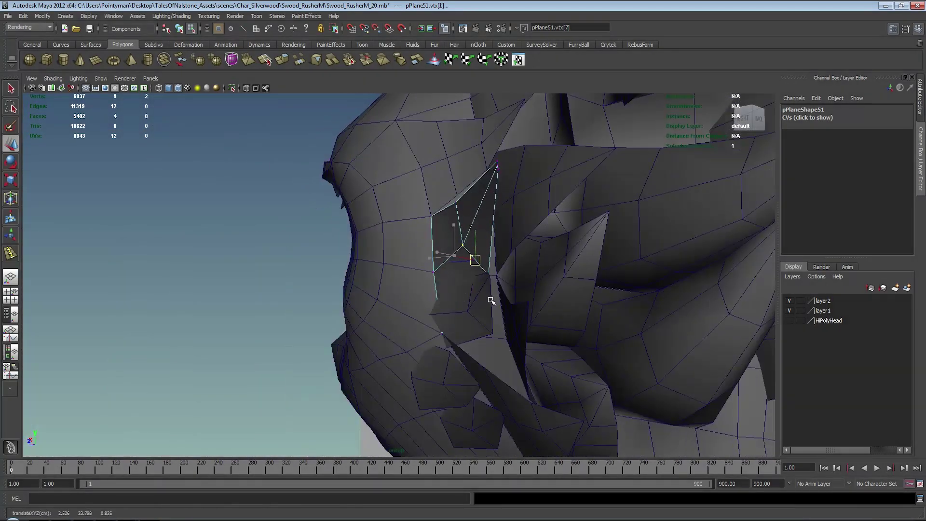
alt+drag(494, 300, 568, 302)
middle_drag(568, 302, 558, 309)
- Reposition the tip vertices of the cheek card and adjust the upper vertex of its middle row
alt+drag(492, 283, 538, 238)
alt+drag(538, 238, 516, 243)
middle_drag(516, 243, 545, 250)
alt+drag(546, 250, 454, 216)
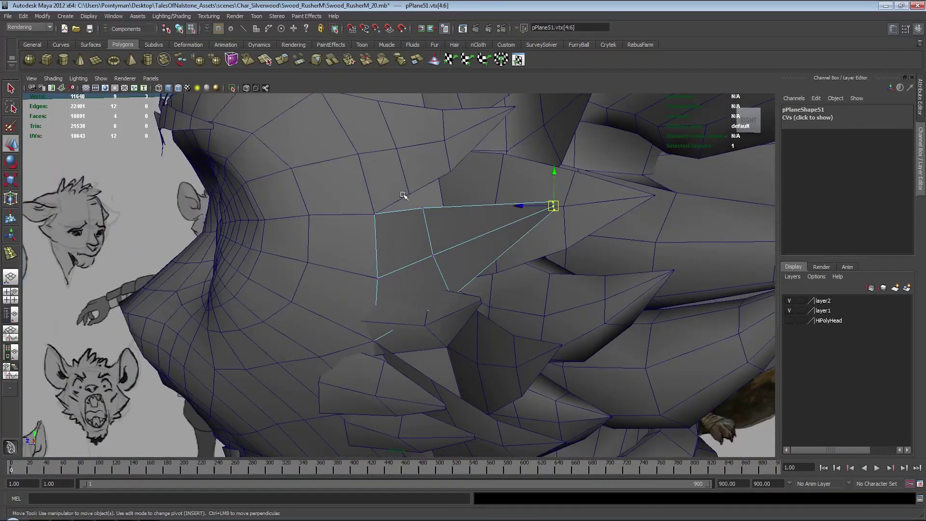
drag(404, 194, 437, 223)
alt+drag(437, 224, 468, 218)
- Insert an edge loop across the tip half of the cheek card and reposition its original middle row
shift+right_drag(473, 207, 458, 217)
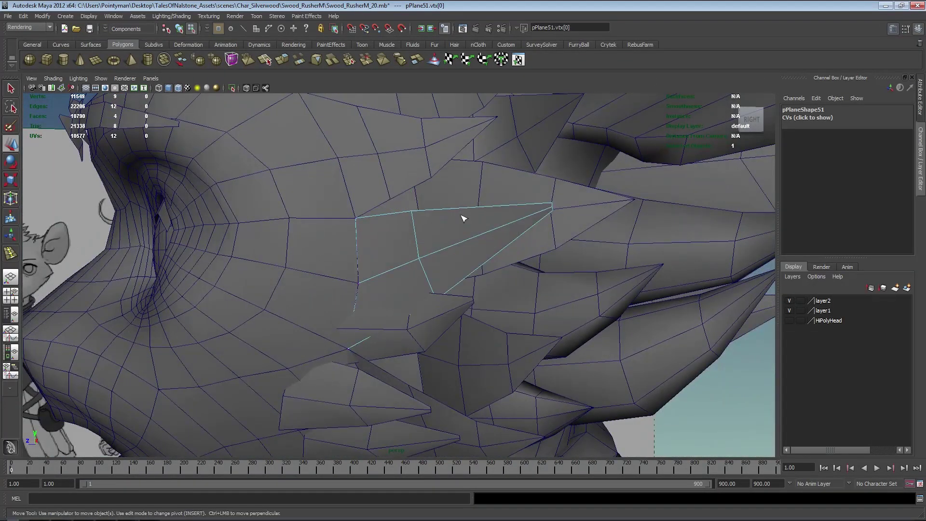
drag(468, 211, 592, 209)
key(r)
key(w)
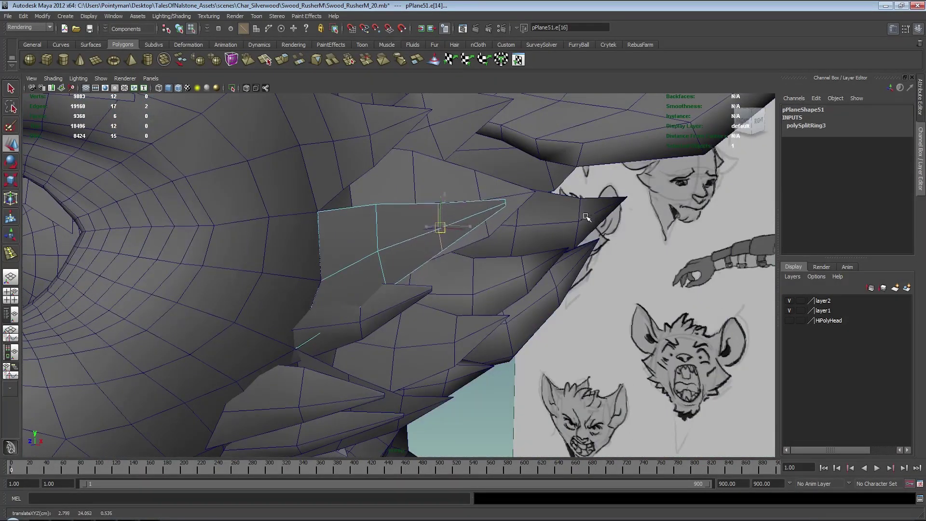
double_click(378, 223)
middle_drag(387, 216, 389, 223)
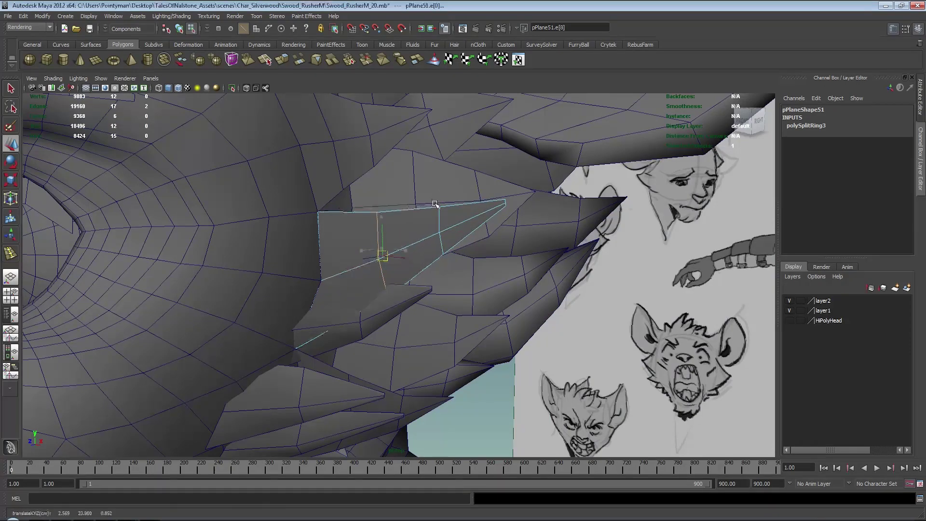
alt+drag(435, 205, 358, 188)
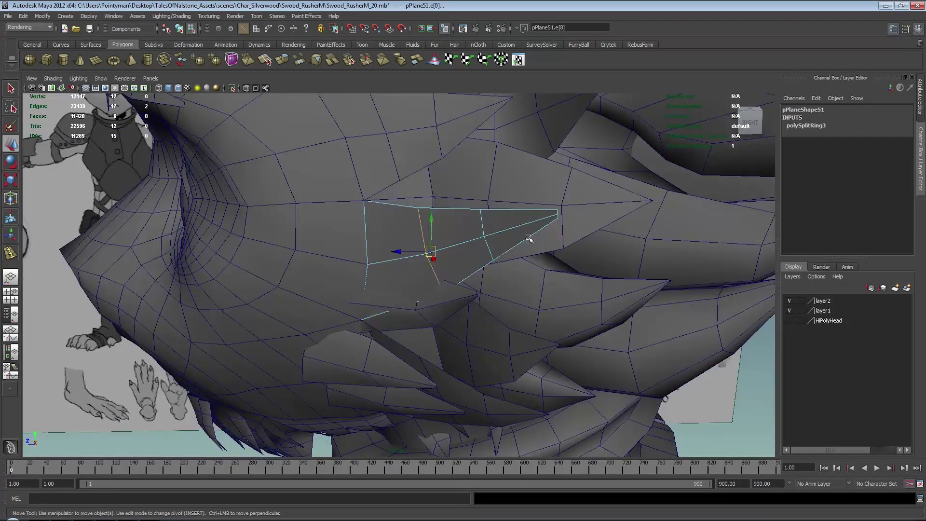
alt+drag(528, 238, 473, 260)
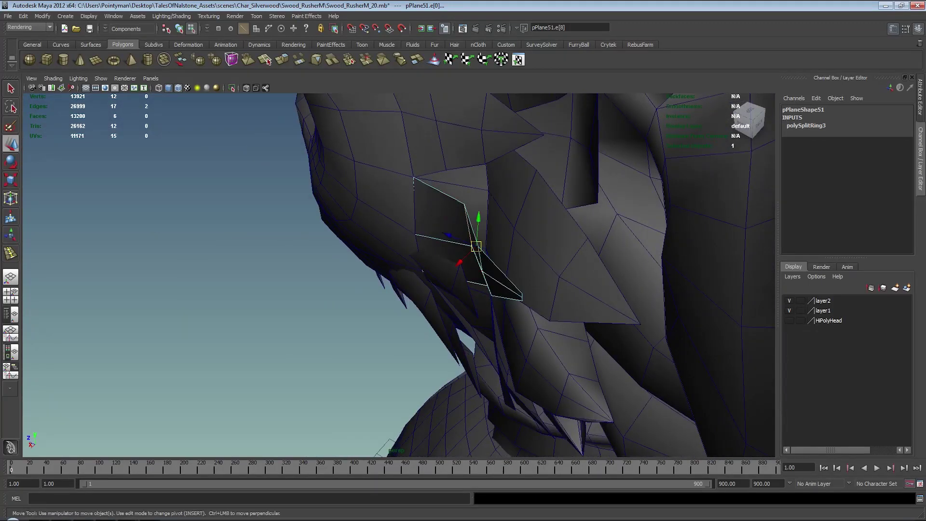
alt+drag(394, 234, 486, 243)
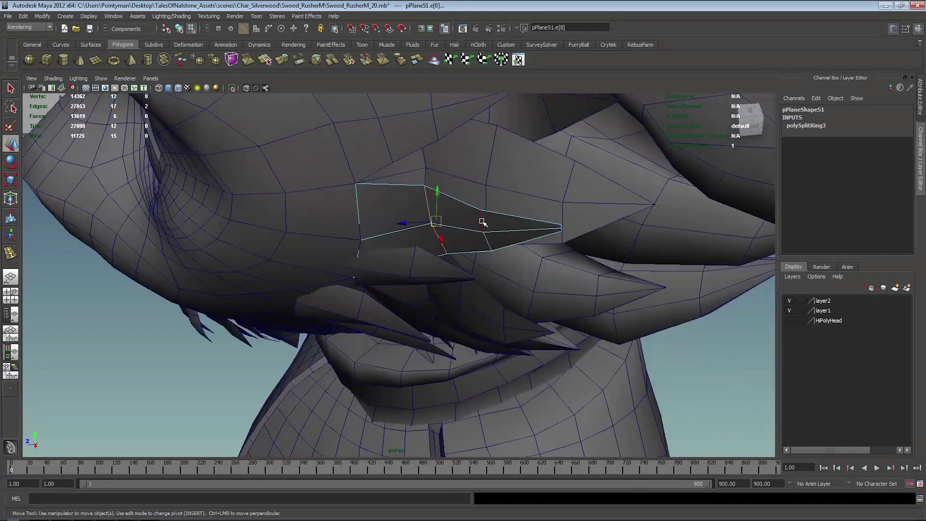
- Reposition the new edge loop's vertices on the cheek card to follow the head's curve and check the card's tip
right_drag(482, 221, 446, 220)
drag(462, 191, 506, 260)
alt+drag(521, 251, 451, 261)
middle_drag(516, 237, 526, 238)
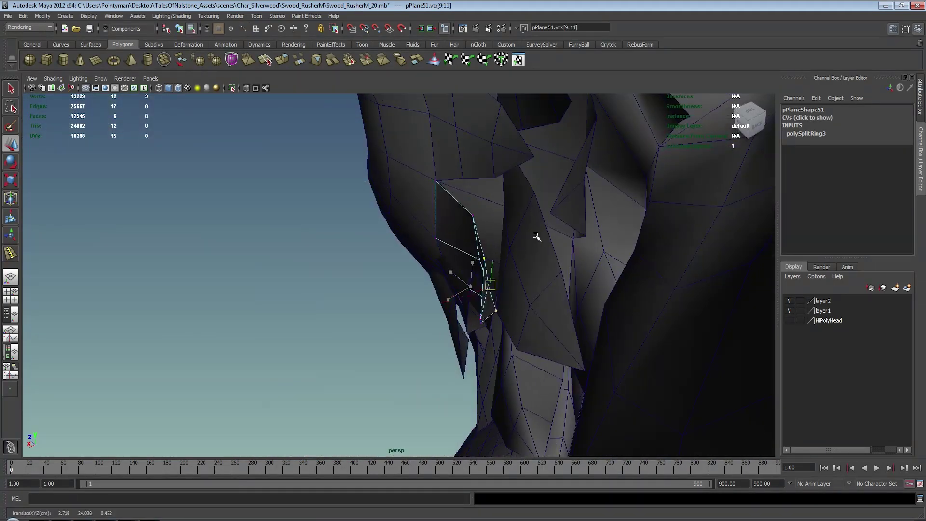
alt+drag(520, 236, 559, 217)
middle_drag(559, 217, 548, 219)
drag(532, 216, 560, 246)
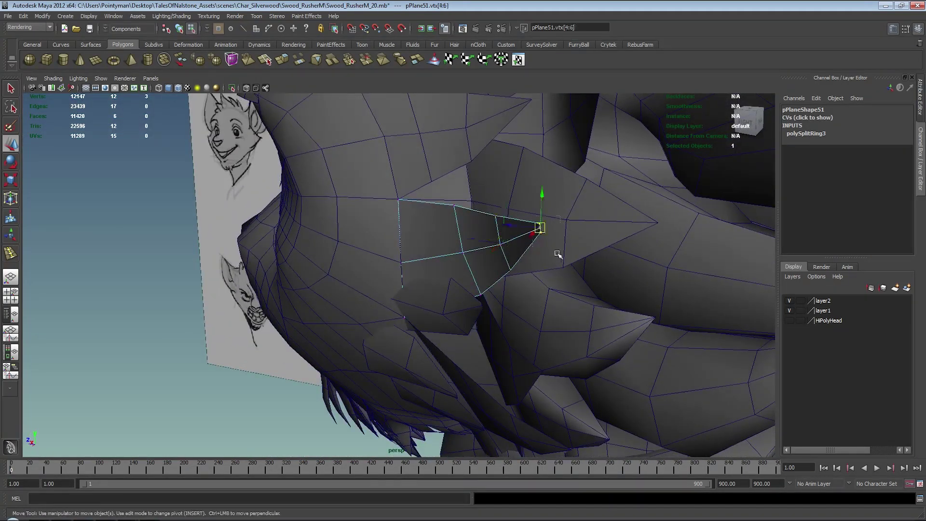
key(Delete)
- Deselect the finished cheek card behind the eye and save the scene
mouse_move(484, 253)
alt+mouse_down()
mouse_move(533, 233)
mouse_move(622, 226)
mouse_move(437, 219)
alt+mouse_up()
click(510, 221)
alt+middle_drag(438, 219, 437, 163)
key(ctrl+s)
- Select every vertex of the next cheek card down and shift the whole card outward from the head
click(421, 258)
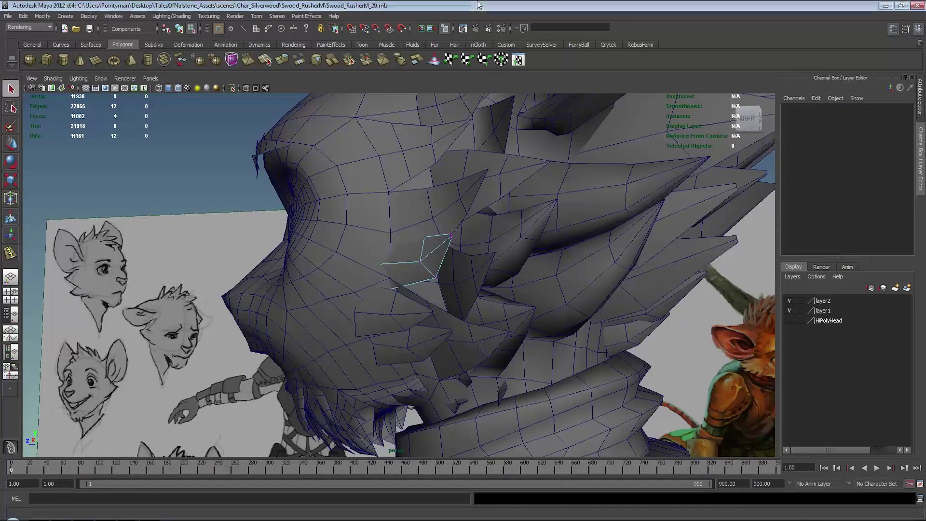
alt+right_drag(405, 302, 593, 299)
alt+drag(593, 300, 620, 308)
drag(304, 172, 537, 340)
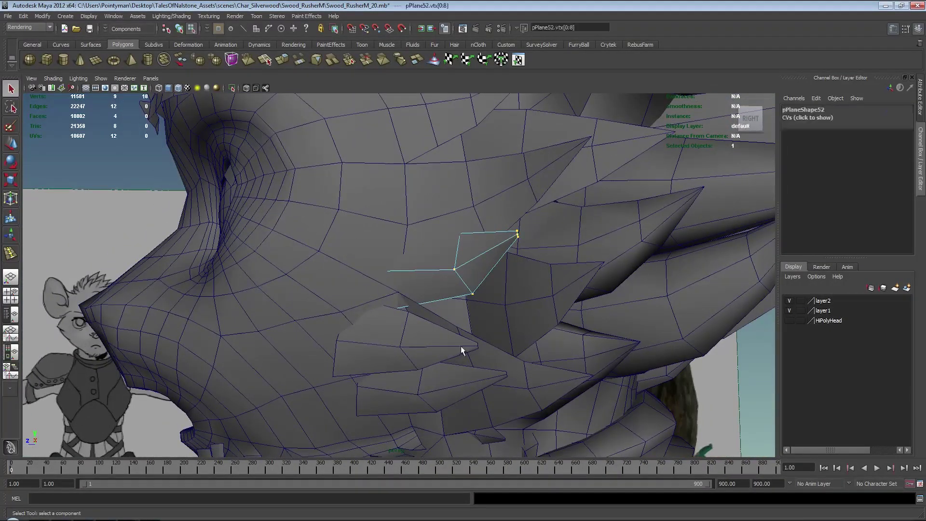
alt+drag(460, 349, 500, 355)
key(w)
mouse_move(499, 354)
middle_down()
mouse_move(516, 375)
mouse_move(516, 393)
mouse_move(504, 384)
mouse_move(507, 400)
mouse_move(513, 347)
mouse_move(496, 363)
middle_up()
alt+drag(496, 364, 409, 339)
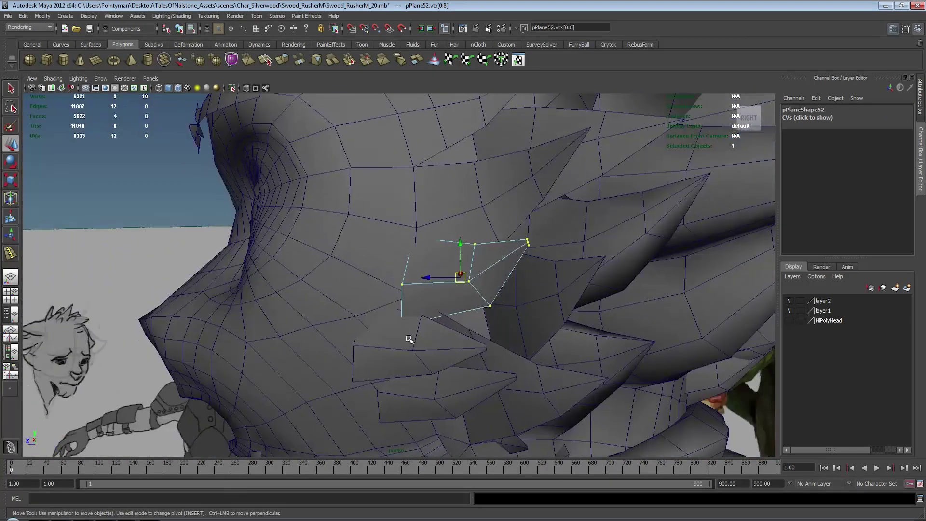
- Move the two lower cheek cards forward along the cheek, clear of the neighbouring fur tufts
middle_drag(506, 463, 394, 422)
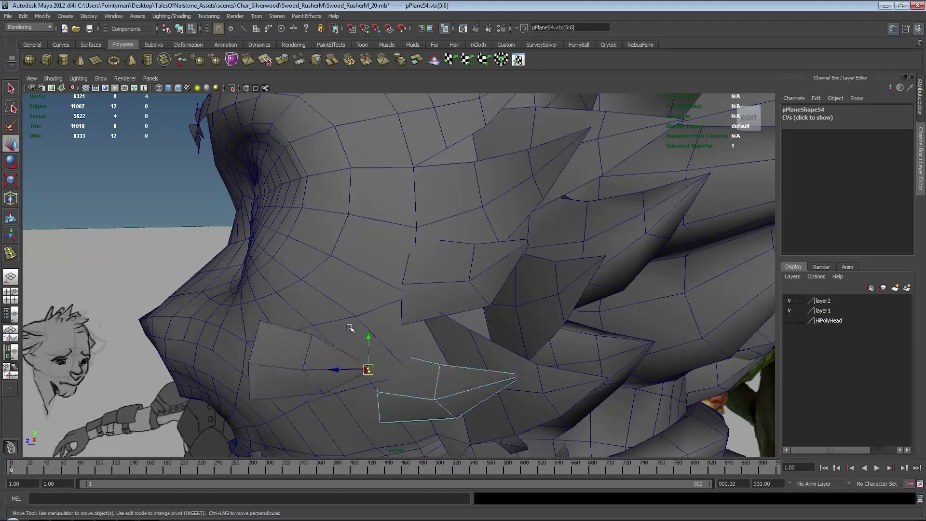
drag(349, 328, 556, 477)
alt+drag(535, 414, 556, 334)
middle_drag(556, 333, 512, 382)
- Pull the uppermost of the small unfitted cheek cards aside and delete the whole card
alt+drag(460, 218, 444, 289)
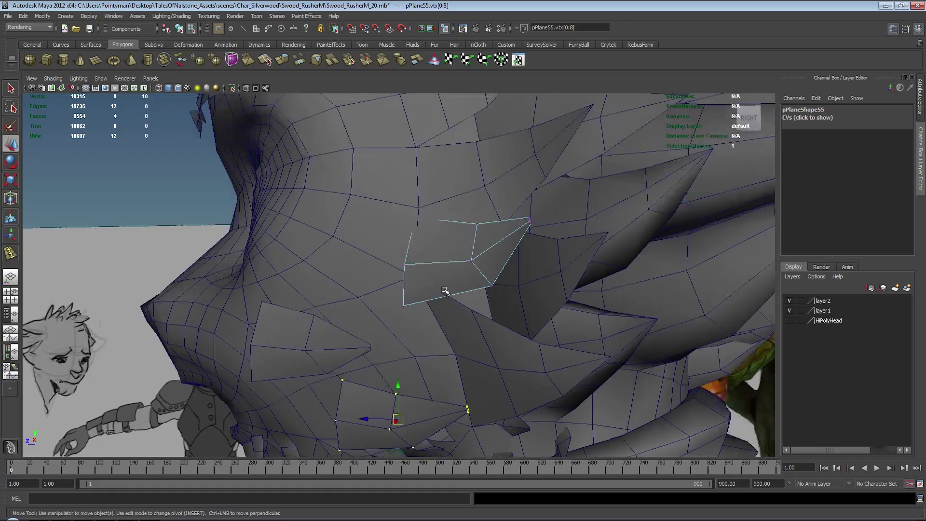
alt+middle_drag(541, 302, 520, 326)
middle_drag(520, 326, 543, 300)
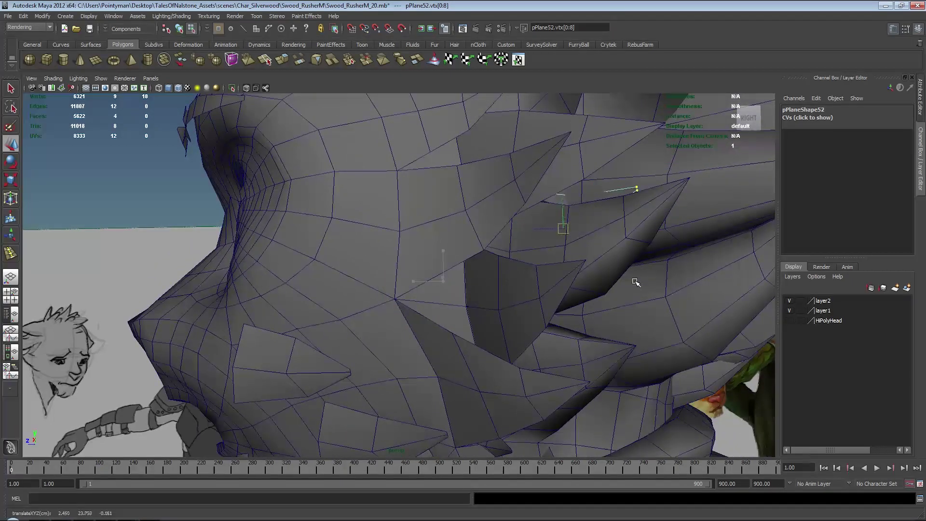
mouse_move(651, 293)
alt+mouse_down()
mouse_move(424, 289)
mouse_move(438, 316)
mouse_move(559, 325)
mouse_move(533, 306)
mouse_move(471, 305)
mouse_move(548, 310)
mouse_move(488, 311)
alt+mouse_up()
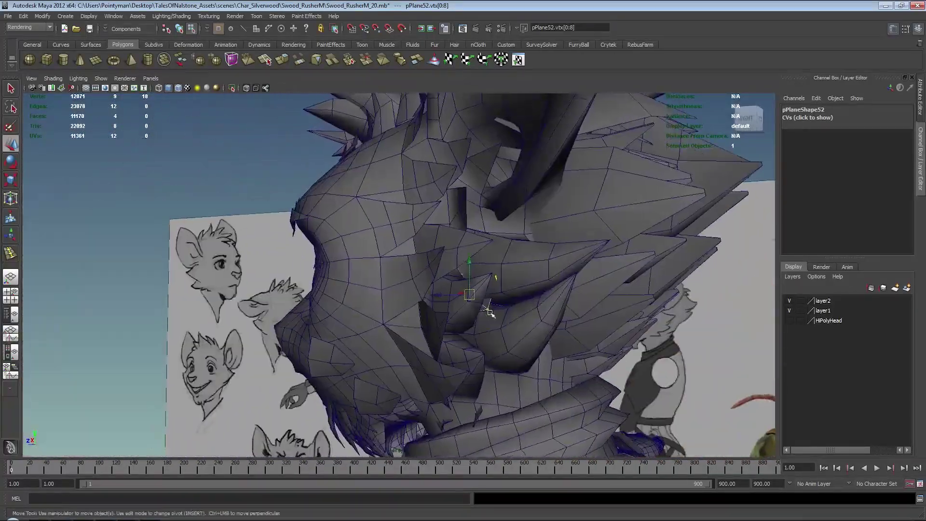
key(F8)
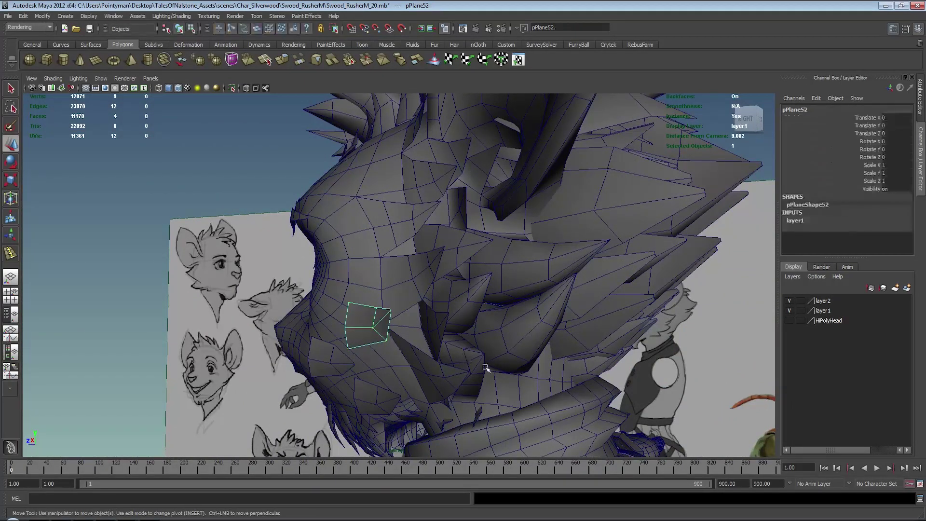
key(Delete)
- Select all vertices of the upper remaining cheek card and move it back along the cheek toward the larger tufts
alt+drag(408, 321, 327, 355)
click(303, 354)
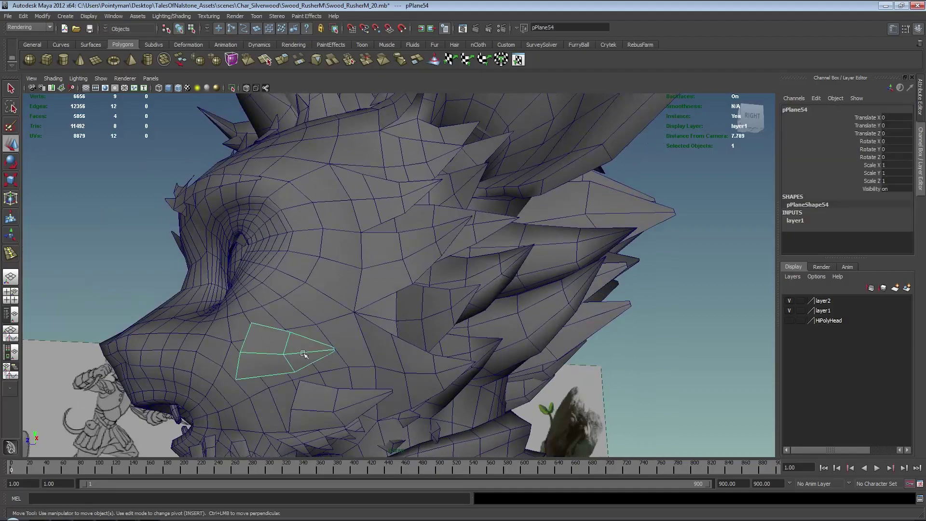
key(F8)
drag(331, 406, 332, 406)
alt+drag(356, 391, 372, 382)
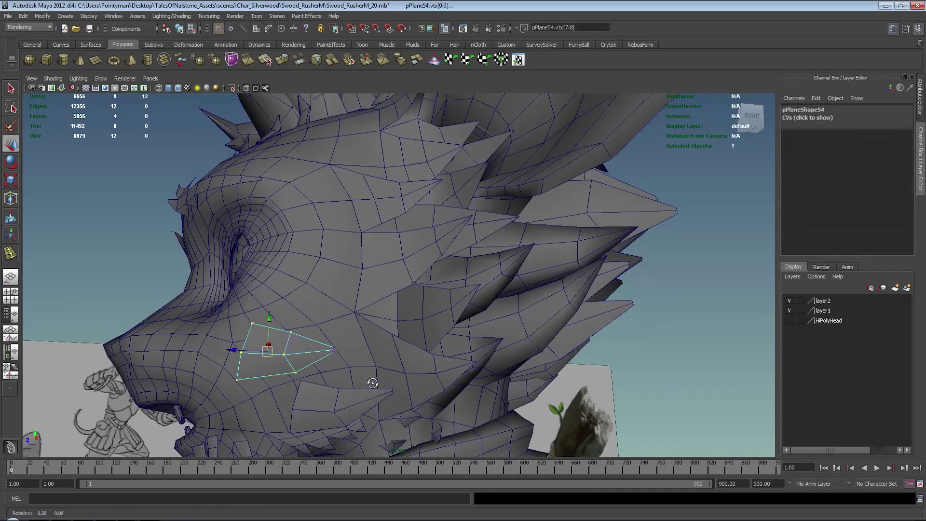
alt+drag(380, 440, 363, 412)
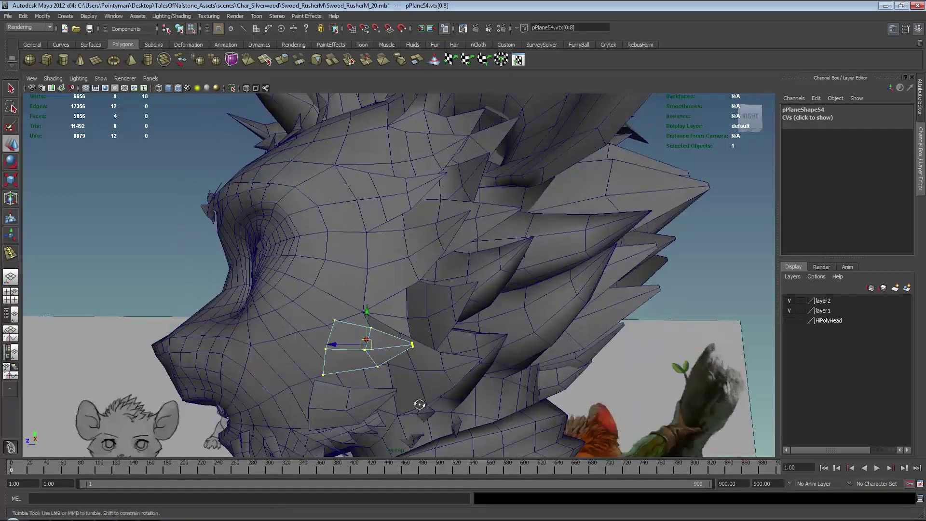
mouse_move(419, 404)
alt+mouse_down()
mouse_move(413, 413)
mouse_move(440, 409)
mouse_move(419, 393)
mouse_move(393, 396)
mouse_move(413, 374)
mouse_move(455, 384)
mouse_move(399, 376)
mouse_move(413, 400)
mouse_move(485, 393)
mouse_move(366, 347)
mouse_move(482, 261)
mouse_move(421, 263)
mouse_move(434, 265)
alt+mouse_up()
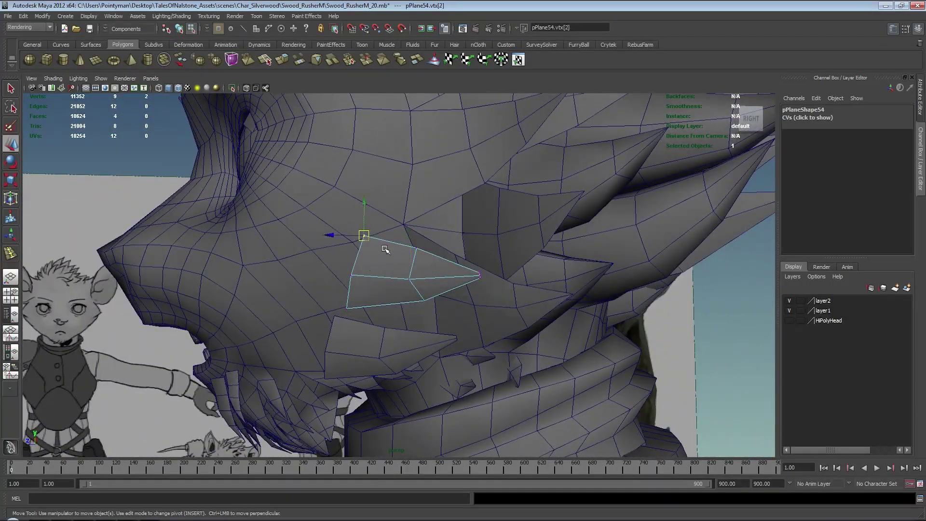
- Place the card's upper and lower base corners on the head mesh and shift its middle-row and tip vertices backward
middle_drag(362, 247, 354, 244)
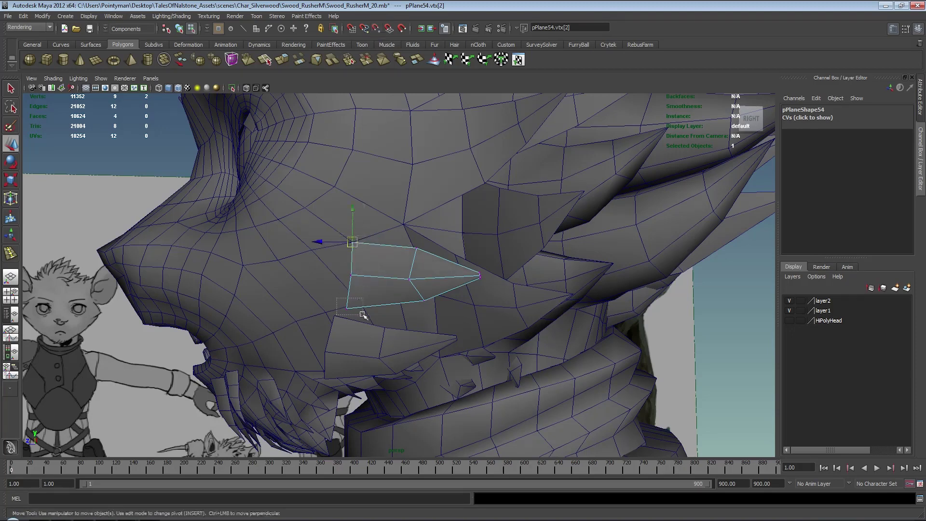
middle_drag(381, 298, 398, 295)
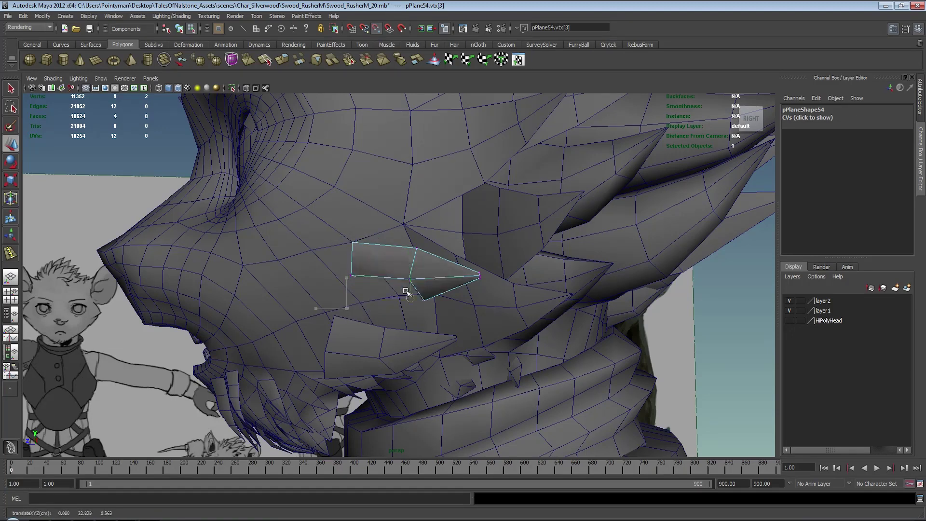
drag(490, 303, 490, 302)
middle_drag(490, 303, 493, 303)
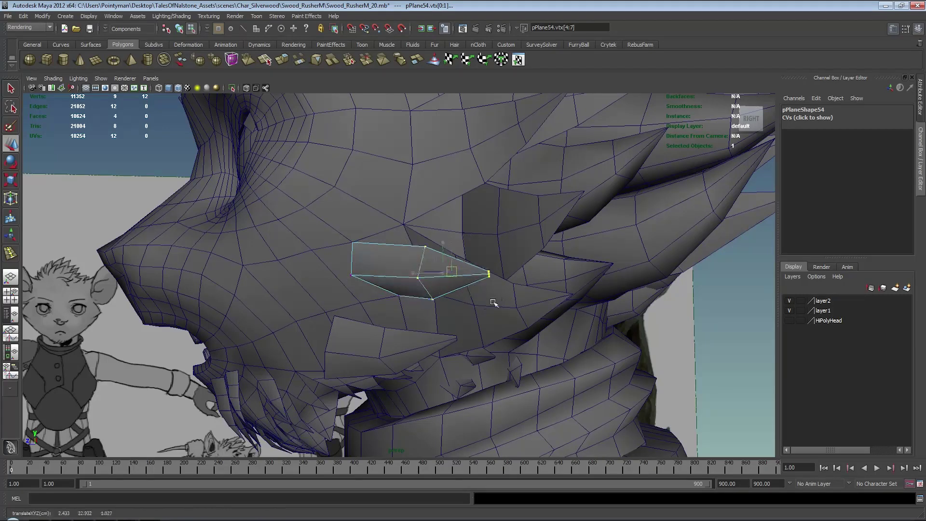
- Delete the card's lengthwise centre edges and the leftover centre vertices on its base and middle row
right_drag(413, 265, 413, 248)
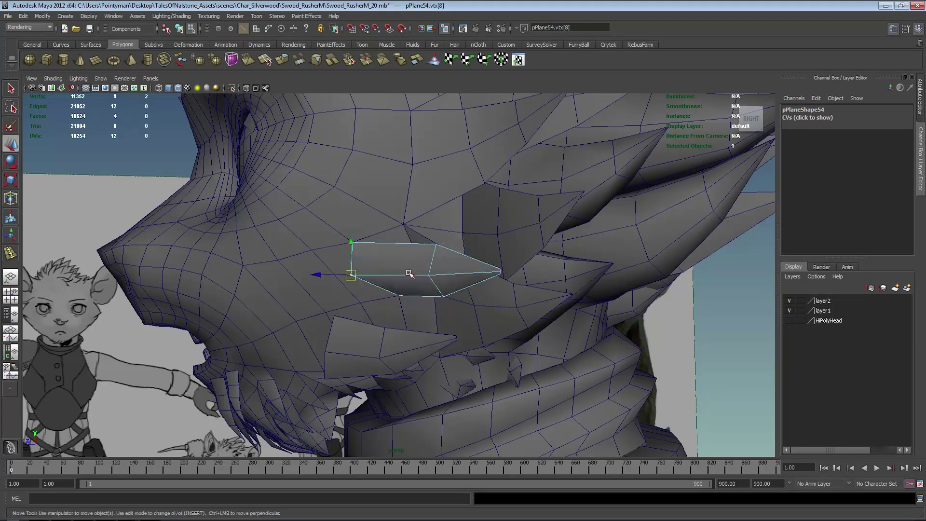
click(408, 275)
key(Delete)
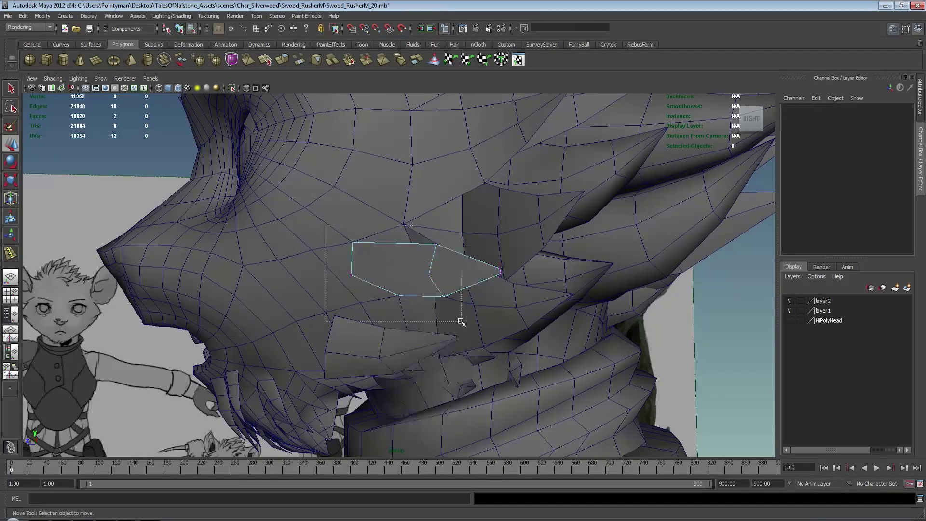
drag(461, 322, 461, 322)
key(Delete)
key(ctrl+z)
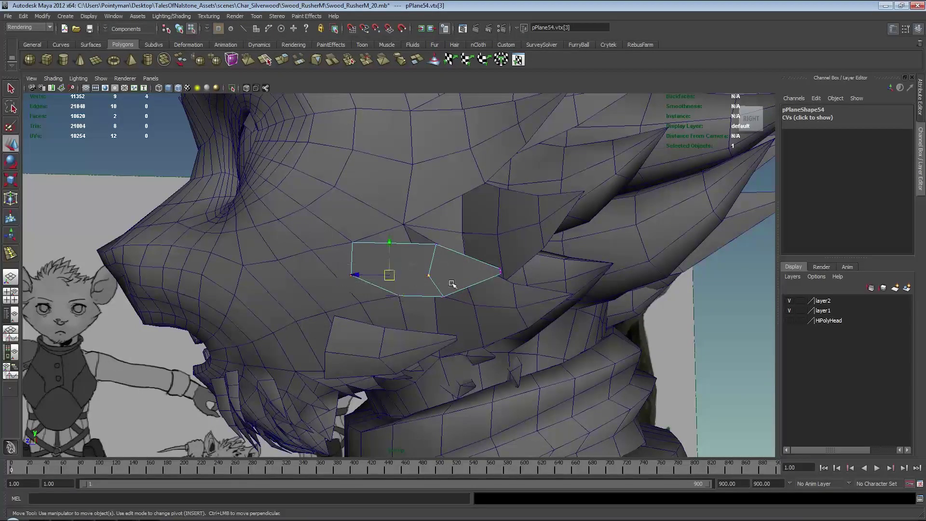
key(Delete)
- Collapse the tip vertices of the simplified upper cheek card into a single point
alt+drag(485, 268, 477, 256)
alt+right_drag(477, 256, 557, 268)
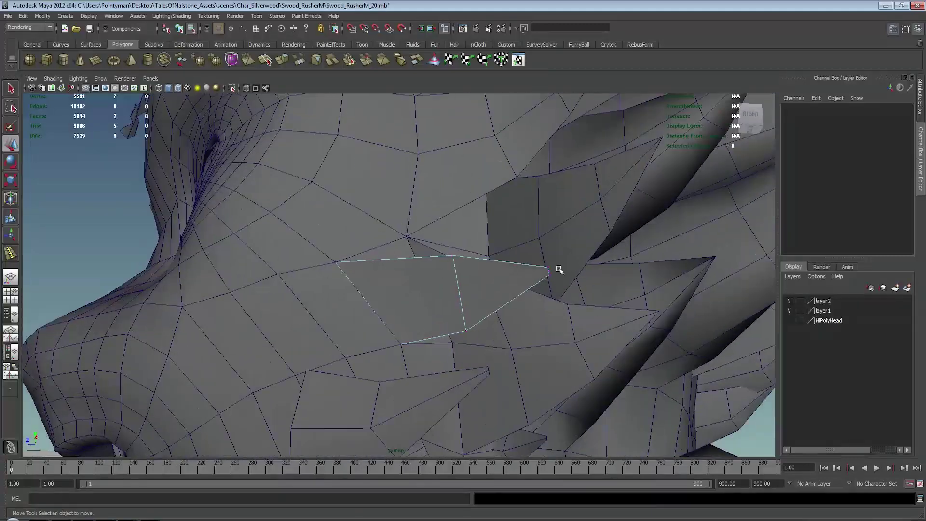
drag(527, 252, 599, 301)
key(Delete)
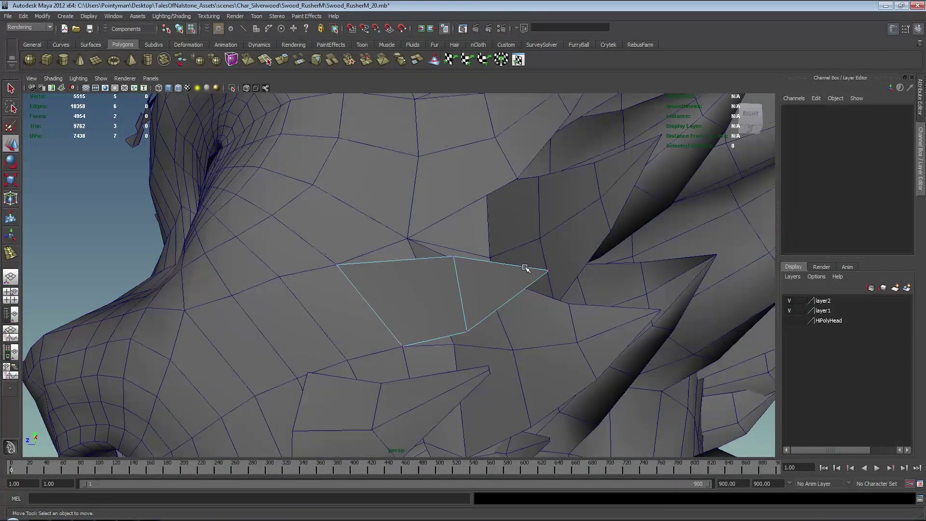
- In the front view, move the upper cheek card's tip vertex up and outward from the cheek
alt+drag(524, 267, 485, 290)
alt+right_drag(485, 291, 397, 322)
key(space)
key(space)
alt+middle_drag(345, 310, 313, 347)
alt+right_drag(314, 347, 415, 355)
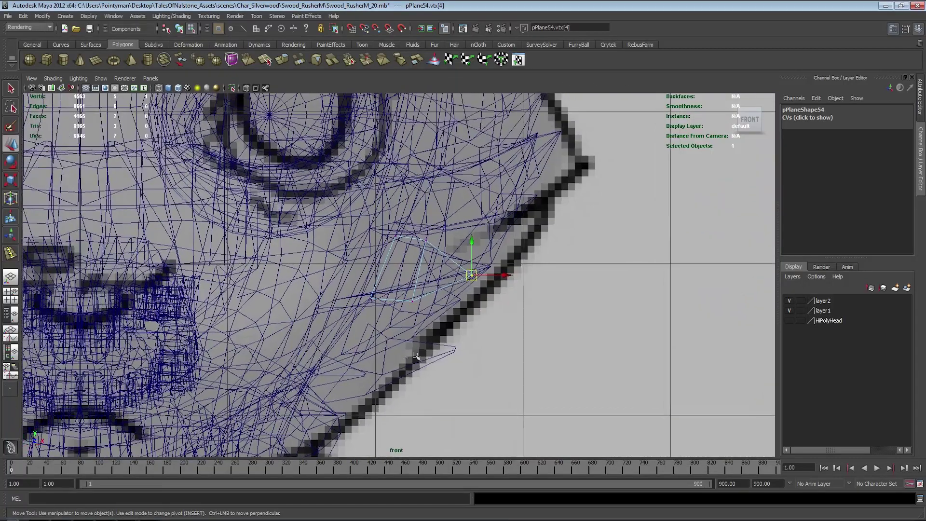
middle_drag(416, 356, 432, 316)
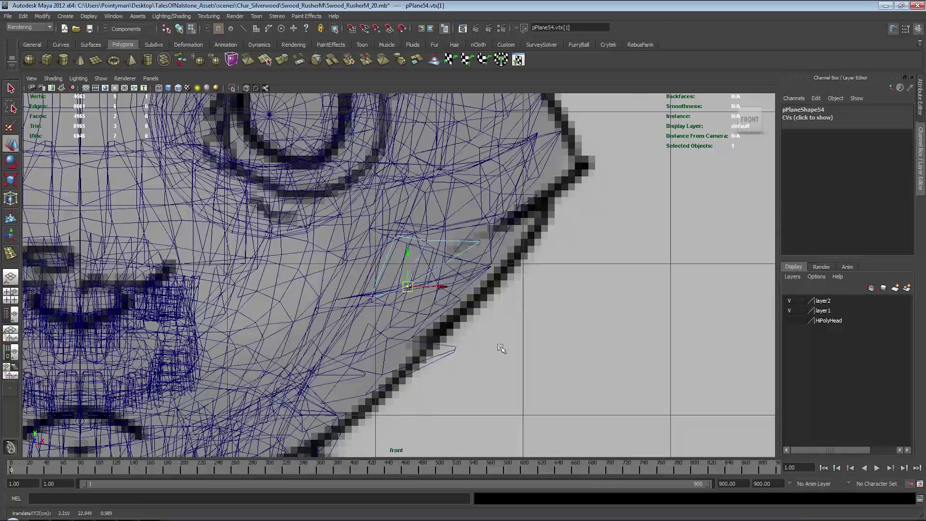
- Adjust the upper cheek card's middle-row vertices in the perspective view so the card sits against the head
key(space)
key(space)
alt+drag(471, 259, 427, 261)
click(443, 275)
alt+drag(452, 290, 367, 370)
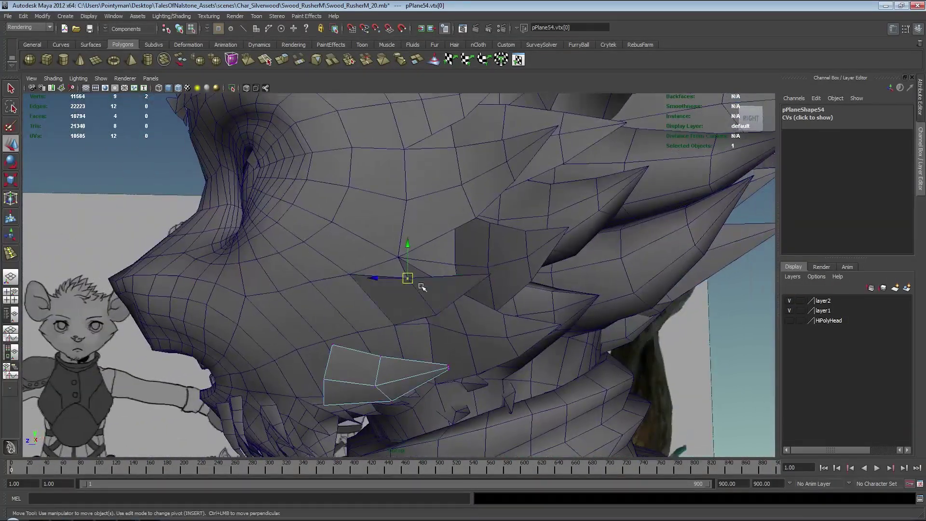
mouse_move(424, 285)
alt+mouse_down()
mouse_move(407, 310)
mouse_move(429, 286)
mouse_move(372, 296)
mouse_move(377, 227)
alt+mouse_up()
click(430, 286)
alt+drag(396, 286, 370, 288)
scroll(370, 288, up, 3)
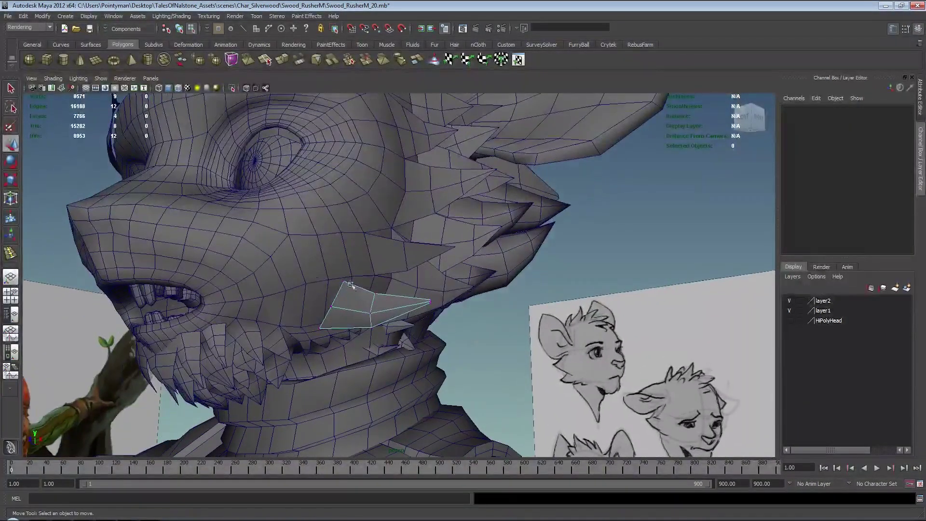
- Select all vertices of the lowest cheek card and move it back along the jaw, below the previous card
drag(508, 390, 509, 389)
alt+drag(509, 390, 458, 381)
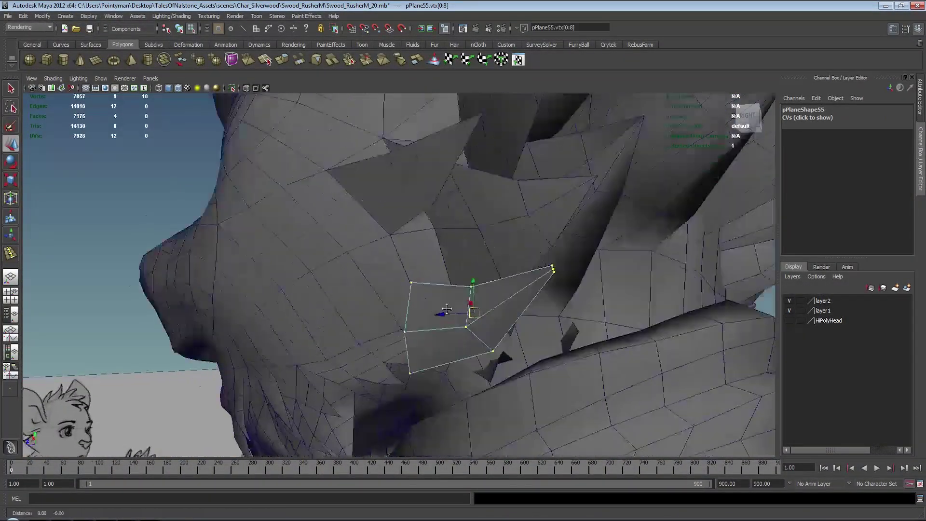
alt+drag(420, 292, 503, 310)
middle_drag(502, 310, 587, 278)
alt+drag(588, 278, 467, 275)
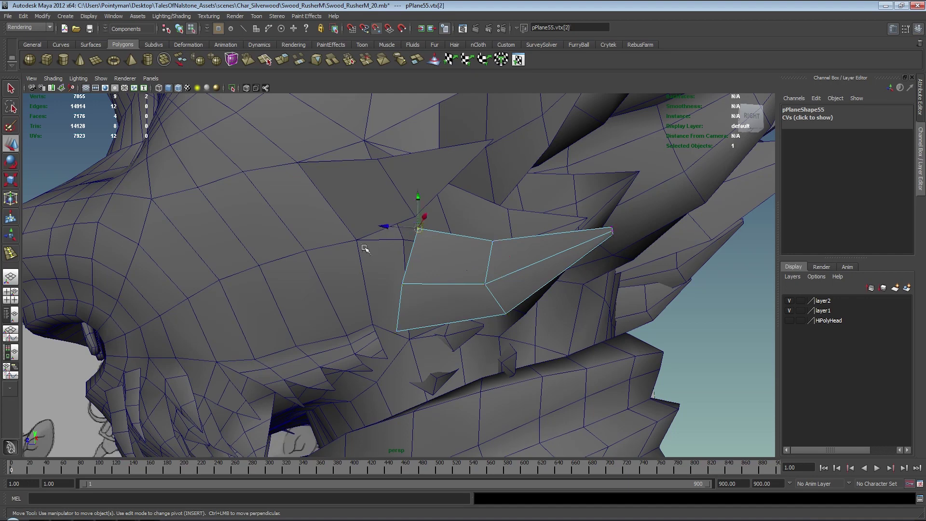
- Snap the lowest card's upper and lower base corners to vertices on the head mesh
middle_drag(365, 248, 358, 241)
drag(385, 315, 384, 315)
middle_drag(382, 315, 374, 325)
- Delete the lowest card's lengthwise centre edges and the leftover centre vertices of its base and middle row
right_drag(439, 275, 431, 220)
double_click(440, 283)
key(Delete)
right_drag(401, 277, 372, 271)
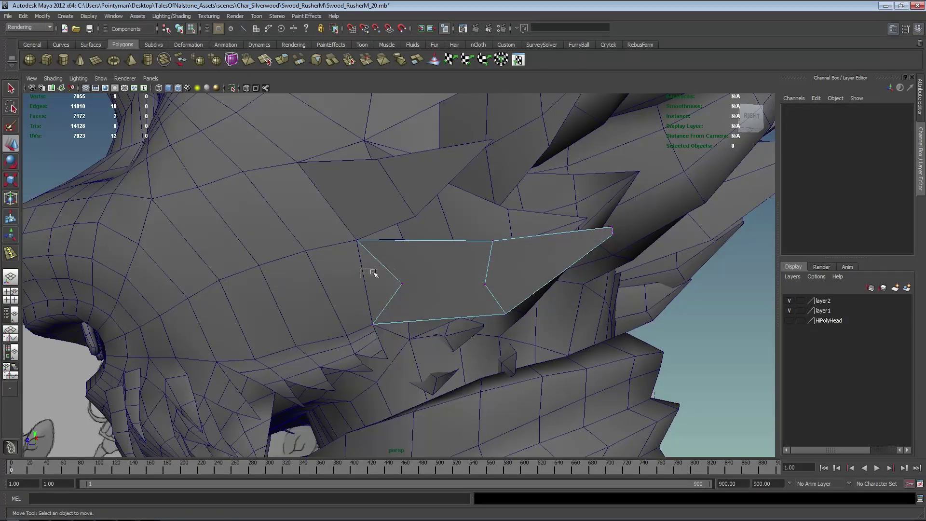
drag(373, 269, 417, 296)
key(Delete)
drag(448, 254, 510, 289)
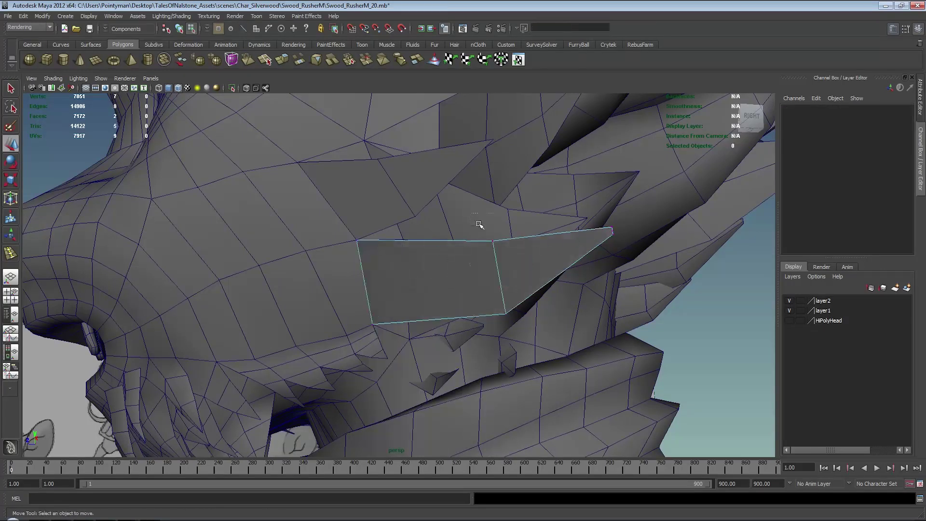
- Move the lowest card's middle-row vertices closer to its base and fit them around the cheek's curve
drag(478, 224, 535, 333)
alt+drag(534, 334, 542, 337)
middle_drag(542, 337, 467, 341)
alt+drag(467, 341, 556, 358)
middle_drag(556, 358, 527, 347)
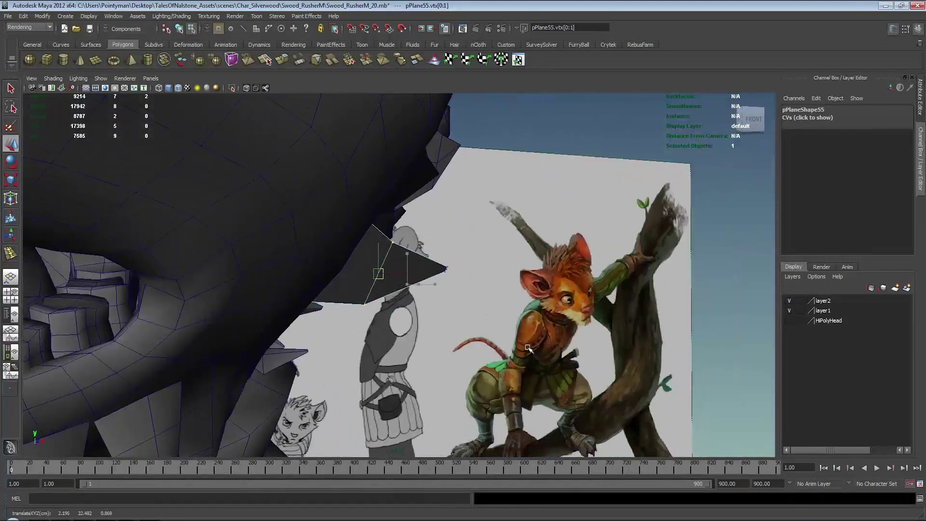
alt+drag(528, 347, 412, 319)
middle_drag(436, 339, 416, 340)
- Merge the lowest card's tip vertices into one point and move it toward the base to shorten the tuft
drag(562, 210, 634, 280)
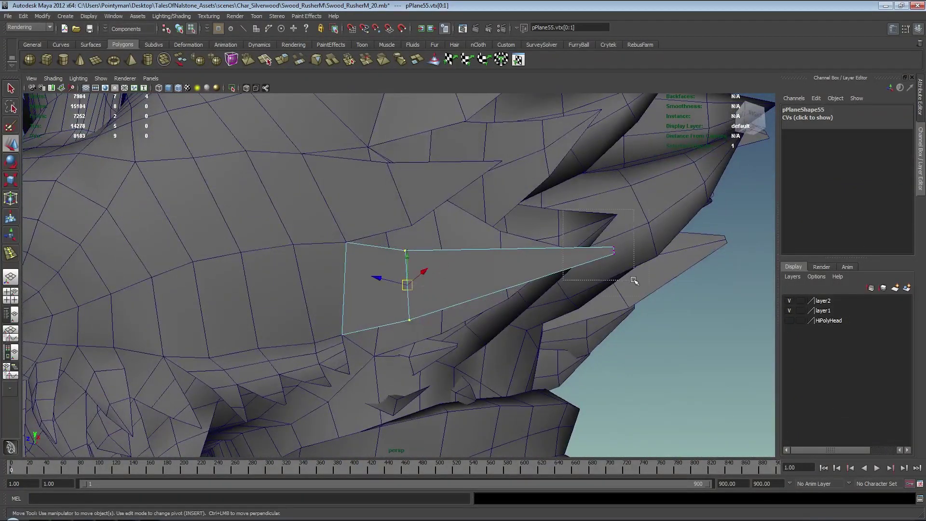
shift+right_drag(573, 287, 512, 254)
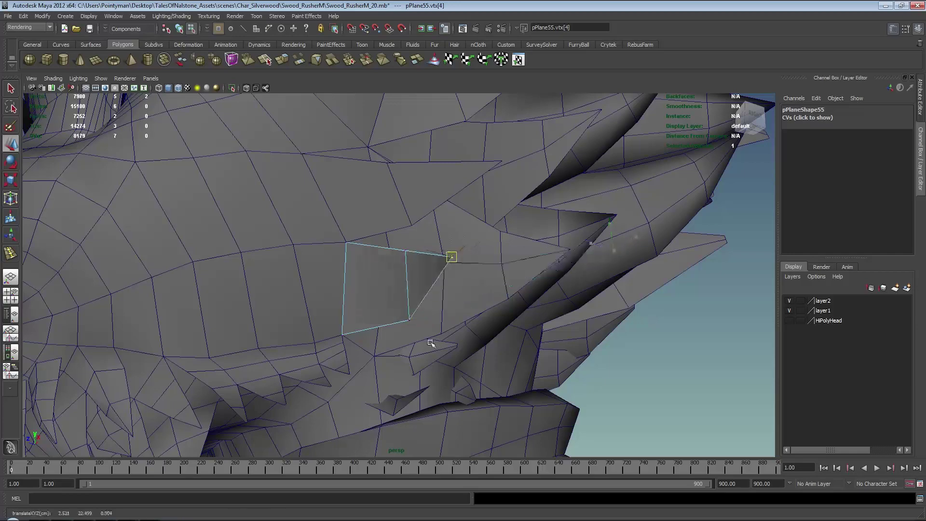
alt+drag(435, 347, 395, 230)
- Move the lowest tuft card's middle-row vertices to fit the card around the cheek
alt+drag(418, 324, 432, 339)
mouse_move(463, 338)
alt+mouse_down()
mouse_move(378, 353)
mouse_move(513, 348)
mouse_move(429, 335)
mouse_move(459, 343)
alt+mouse_up()
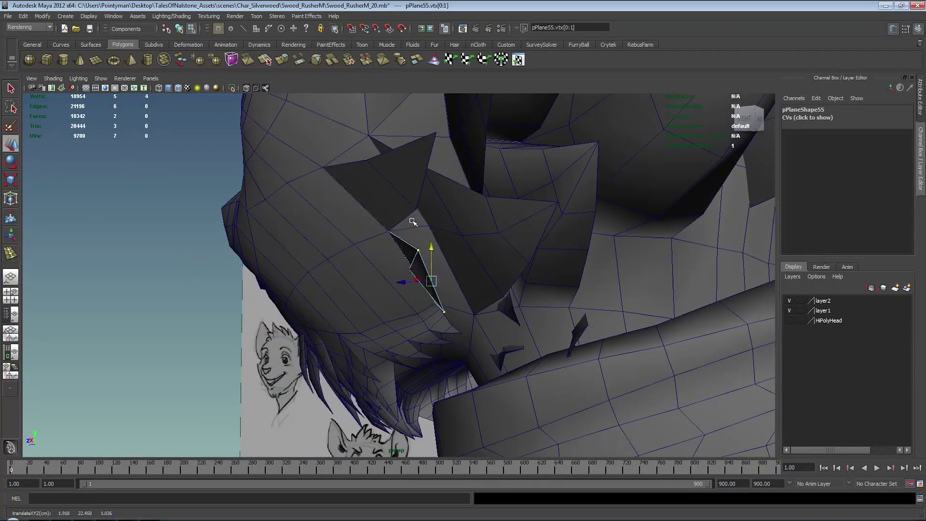
drag(428, 242, 429, 244)
alt+drag(430, 245, 462, 257)
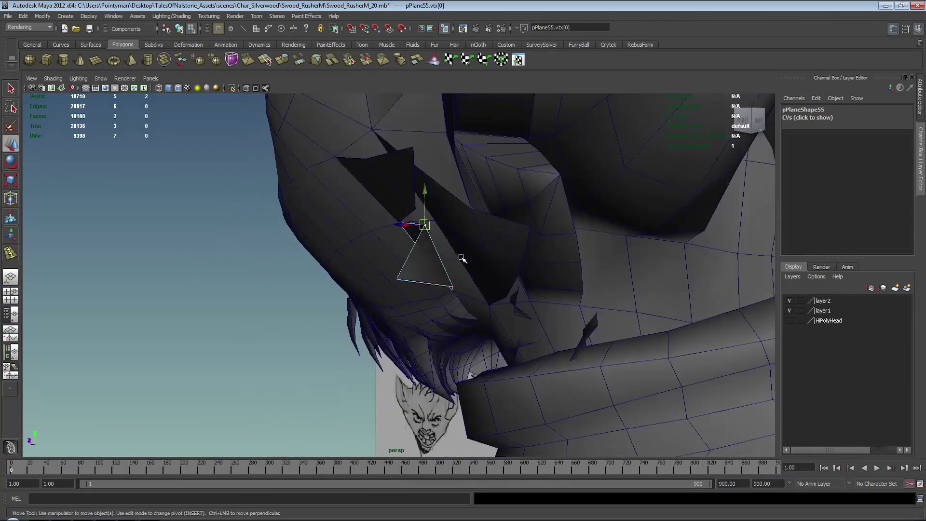
- Delete the small leftover tuft pieces behind the cheek near the neck
mouse_move(487, 307)
alt+mouse_down()
mouse_move(477, 289)
mouse_move(477, 314)
mouse_move(420, 295)
mouse_move(355, 304)
mouse_move(366, 295)
mouse_move(418, 303)
mouse_move(411, 314)
mouse_move(423, 343)
mouse_move(477, 331)
mouse_move(585, 335)
mouse_move(382, 275)
mouse_move(435, 347)
mouse_move(465, 277)
mouse_move(360, 275)
mouse_move(368, 289)
mouse_move(304, 289)
mouse_move(354, 278)
mouse_move(395, 289)
mouse_move(386, 292)
mouse_move(523, 290)
mouse_move(440, 283)
mouse_move(409, 260)
mouse_move(486, 281)
mouse_move(271, 284)
alt+mouse_up()
click(422, 303)
click(533, 318)
click(414, 336)
key(Delete)
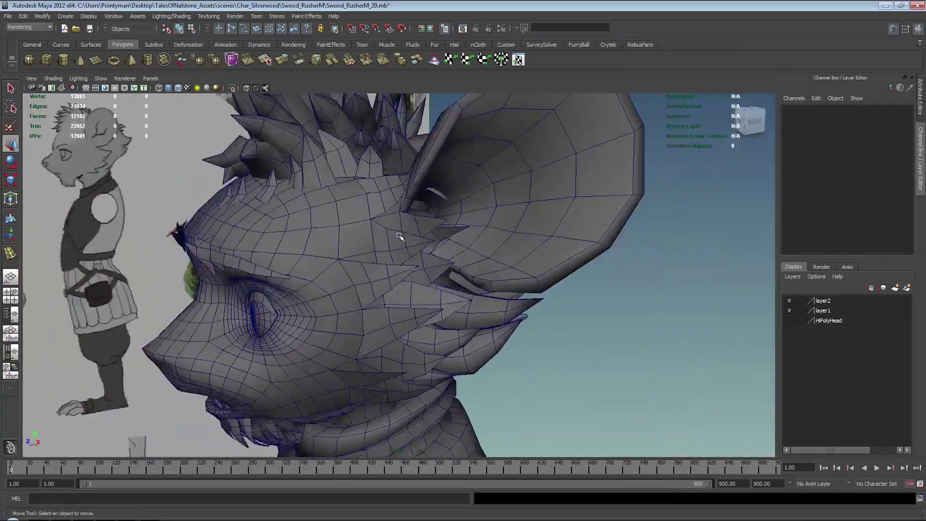
- Combine the nine tuft cards running from the temple in front of the ear down to the jaw into one mesh
click(399, 234)
click(385, 197)
click(373, 167)
click(384, 202)
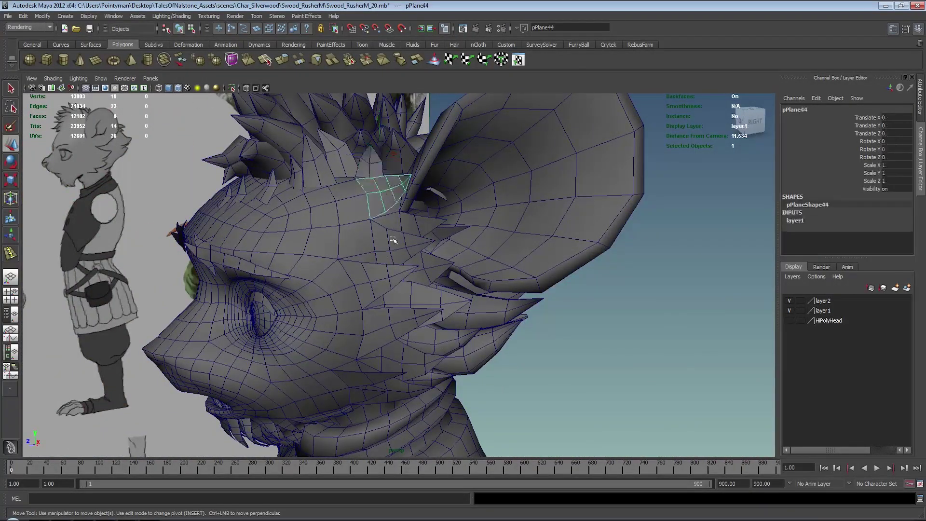
shift+click(380, 283)
shift+click(397, 330)
alt+drag(396, 330, 386, 304)
shift+click(370, 332)
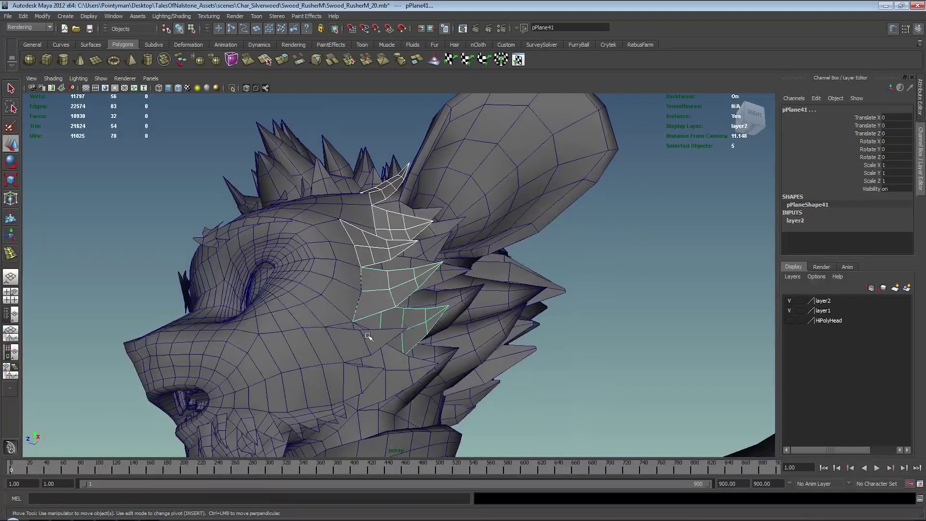
alt+drag(416, 346, 388, 360)
middle_drag(424, 307, 317, 317)
key(ctrl+z)
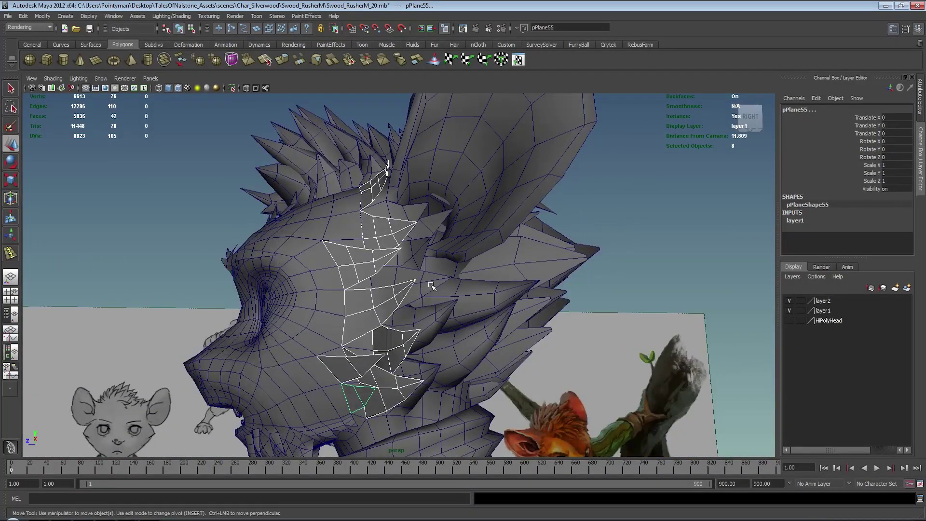
shift+right_drag(427, 286, 391, 325)
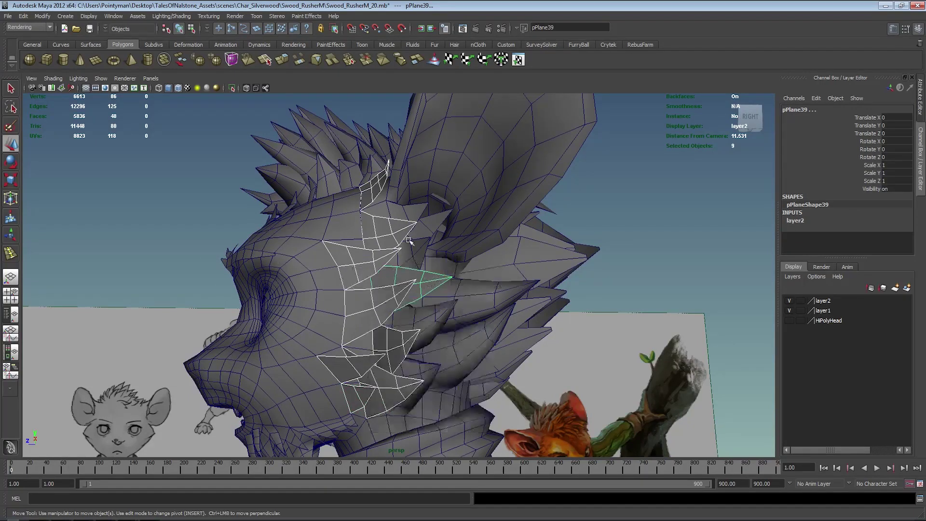
alt+drag(410, 352, 401, 352)
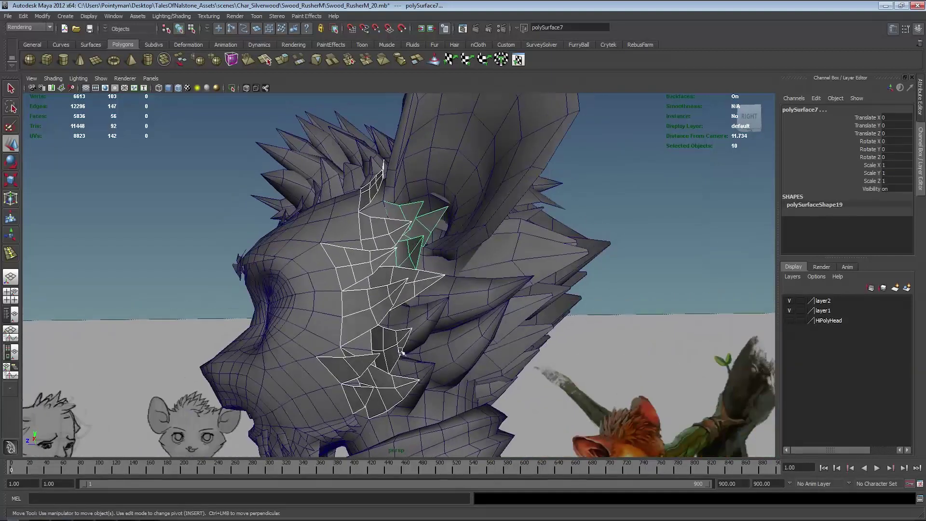
shift+click(408, 255)
shift+right_click(418, 285)
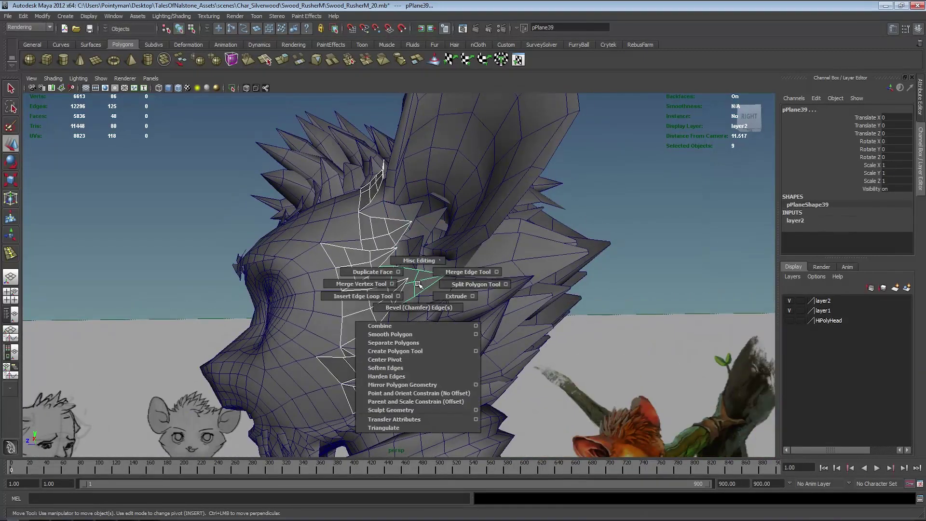
click(399, 325)
alt+drag(558, 217, 641, 227)
click(641, 227)
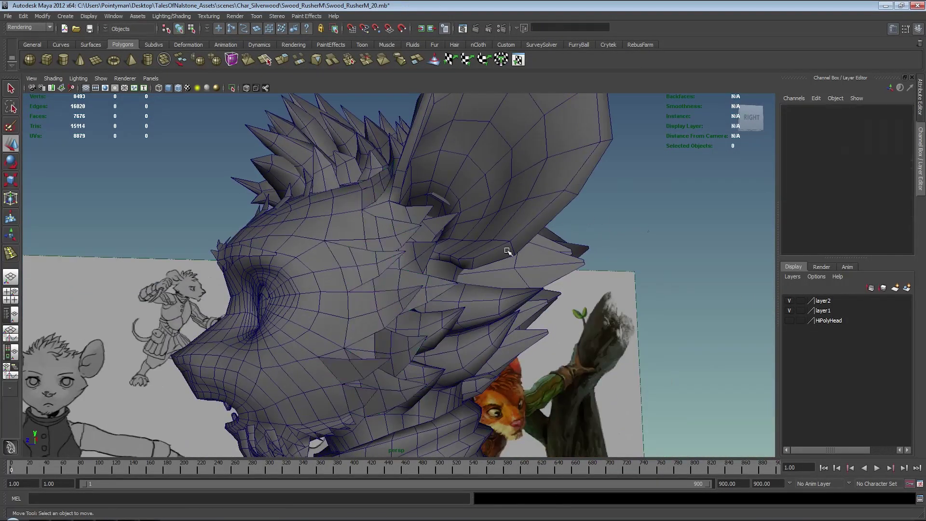
- Soften the edges of the combined tuft mesh
click(358, 300)
click(409, 283)
alt+drag(383, 283, 470, 290)
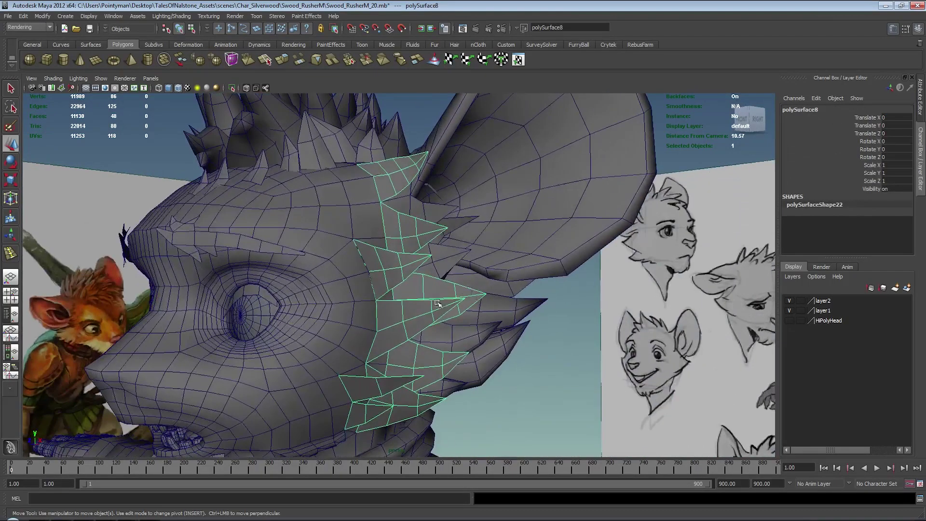
shift+right_click(436, 294)
click(429, 377)
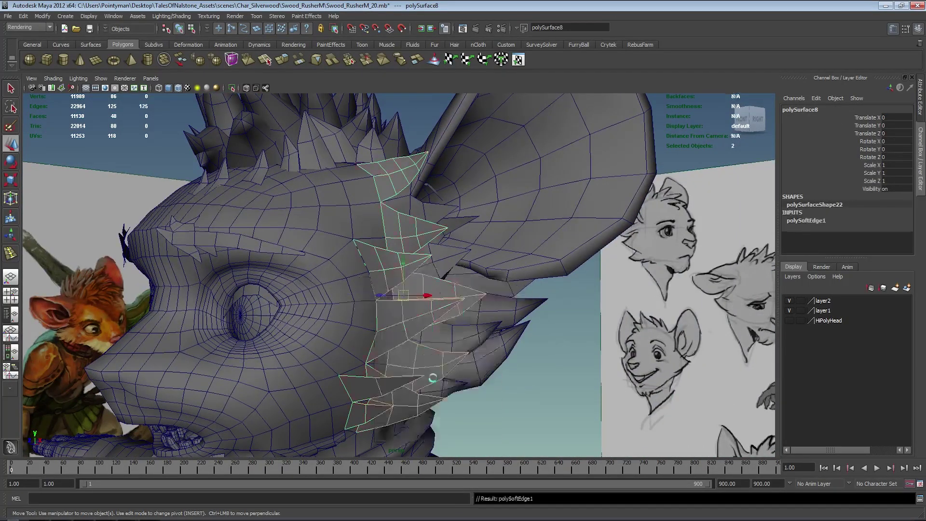
key(F8)
click(574, 404)
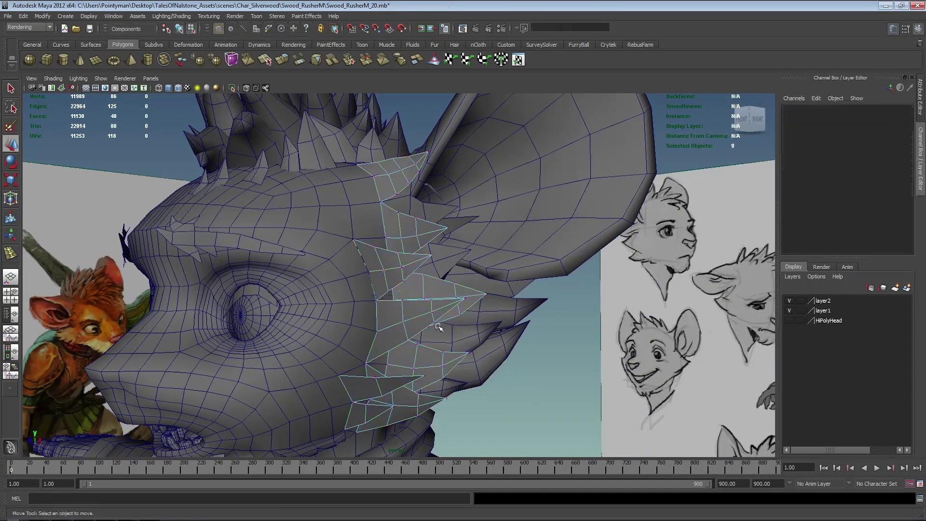
key(F8)
alt+drag(484, 352, 523, 405)
click(524, 405)
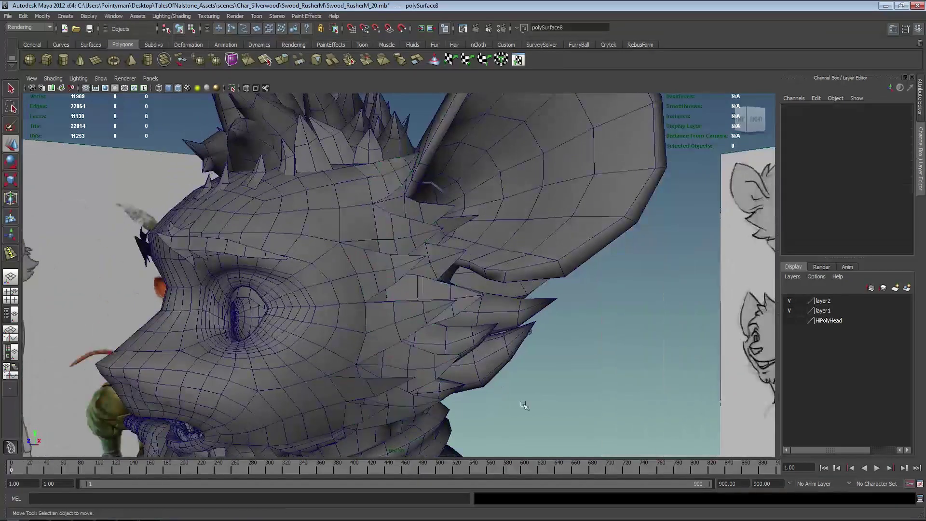
- Select the overlapping head and tuft-mesh vertices along the card bases from the temple down to the cheek
click(346, 206)
alt+drag(346, 206, 407, 295)
key(F8)
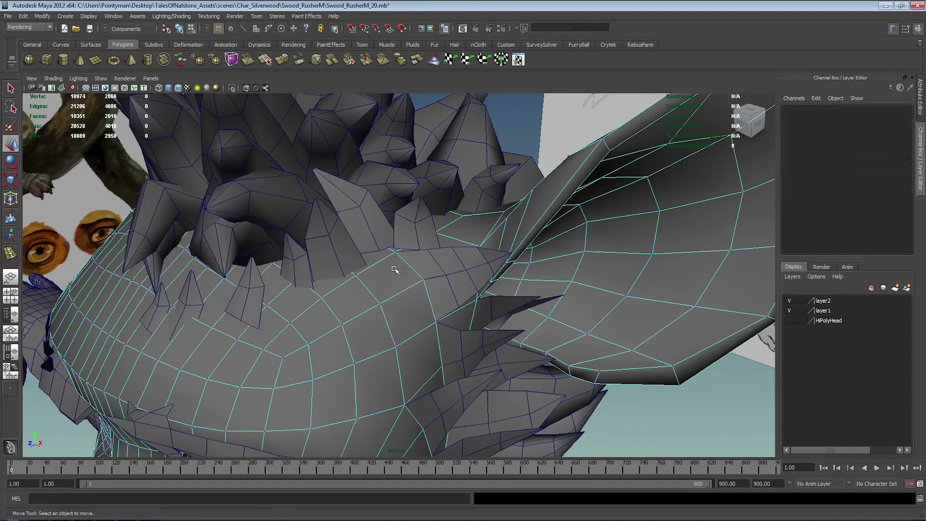
click(393, 251)
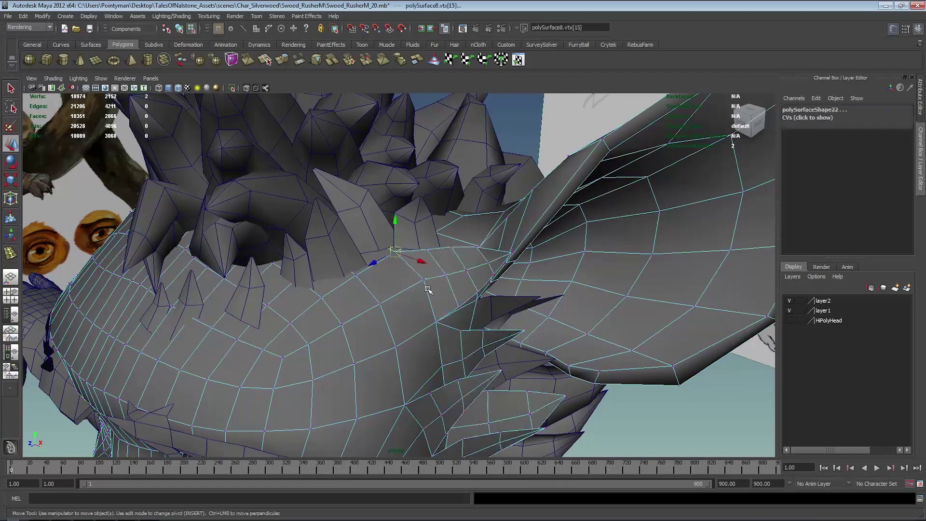
shift+drag(418, 271, 427, 289)
alt+drag(412, 305, 453, 323)
shift+drag(417, 319, 421, 289)
drag(421, 288, 434, 316)
shift+drag(379, 371, 408, 395)
alt+drag(408, 394, 412, 307)
alt+right_drag(413, 307, 424, 294)
alt+drag(374, 347, 369, 269)
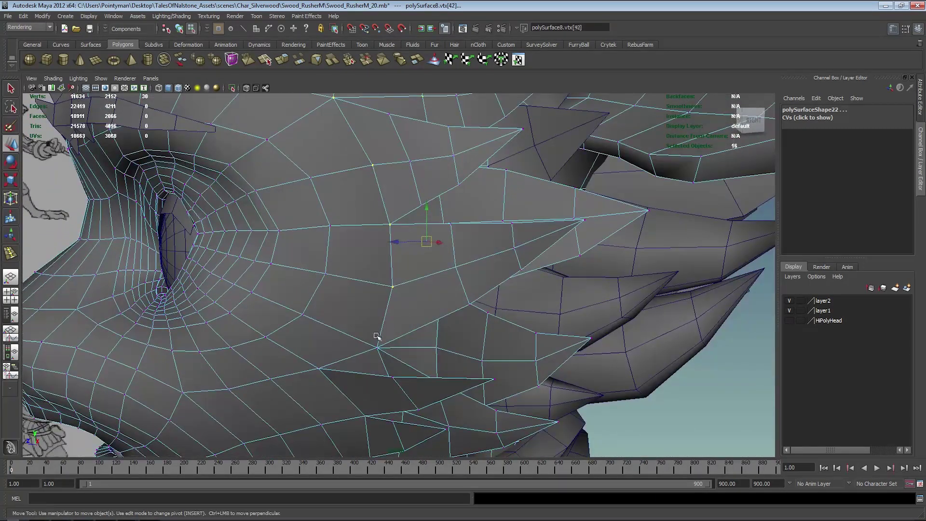
- Add the overlapping vertices along the lower card bases, from cheek to jaw, to the selection
alt+drag(384, 357, 305, 276)
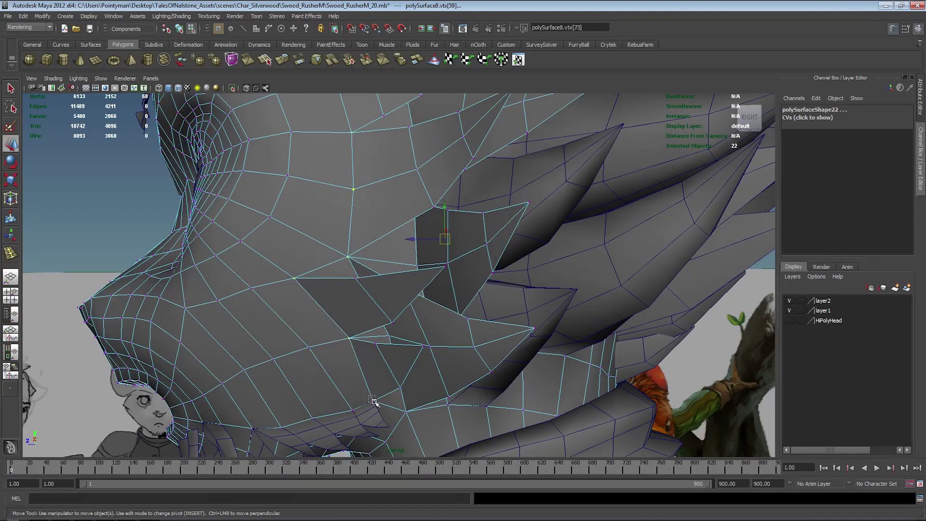
shift+drag(387, 331, 387, 301)
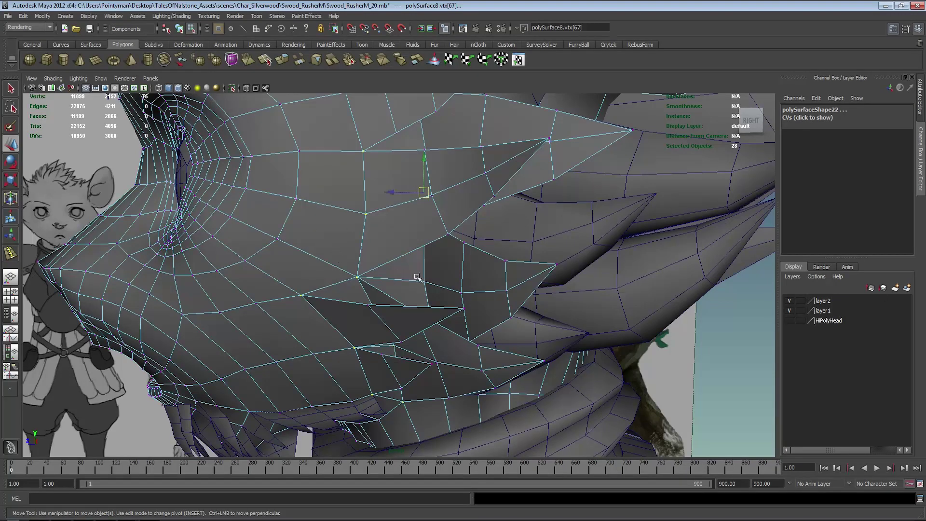
alt+drag(426, 287, 365, 177)
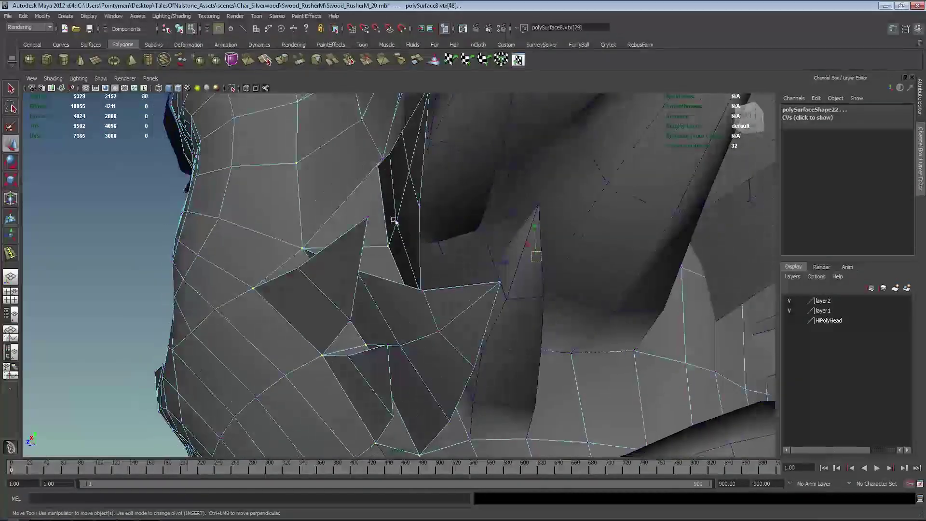
alt+drag(393, 221, 423, 385)
alt+drag(423, 385, 376, 351)
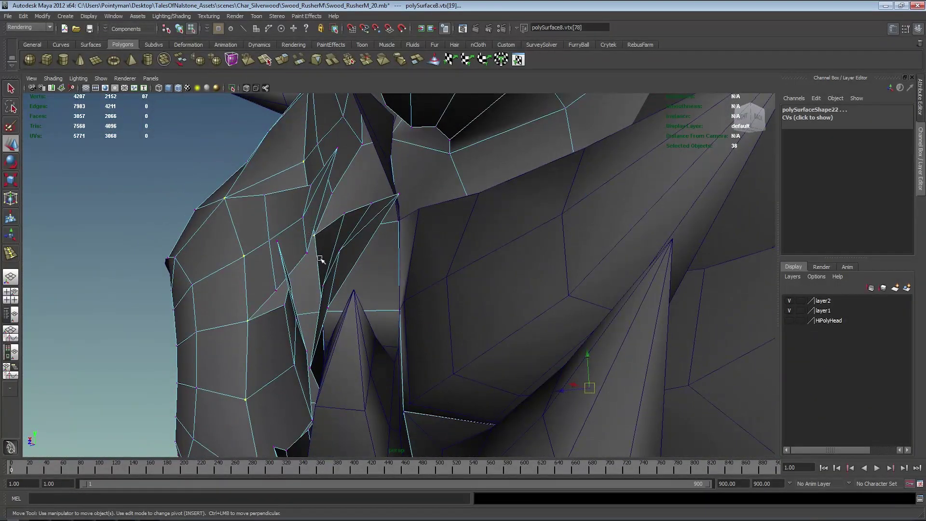
- Deselect the vertices picked up on the opposite side of the head, using wireframe display, and return to shaded display
alt+drag(320, 258, 403, 337)
alt+right_drag(403, 337, 175, 296)
alt+drag(175, 295, 366, 305)
alt+right_drag(366, 306, 240, 320)
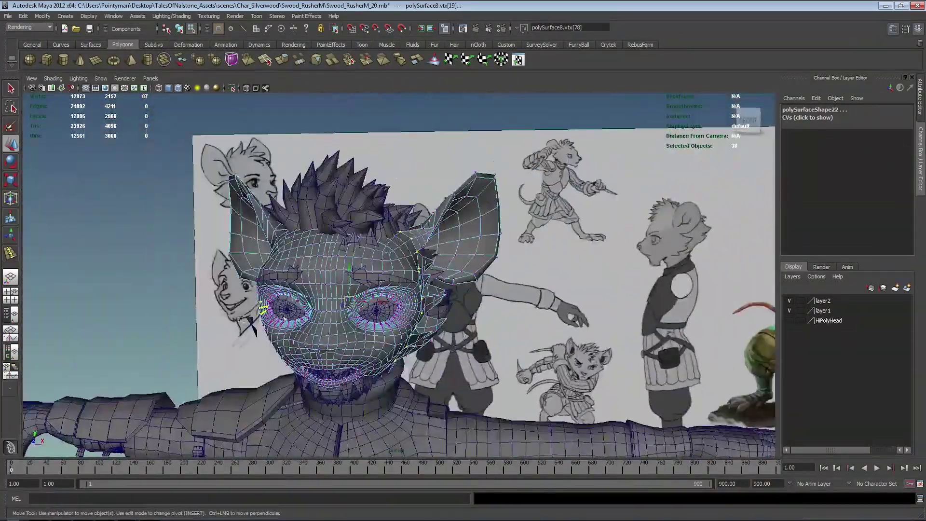
key(4)
alt+middle_drag(178, 175, 226, 137)
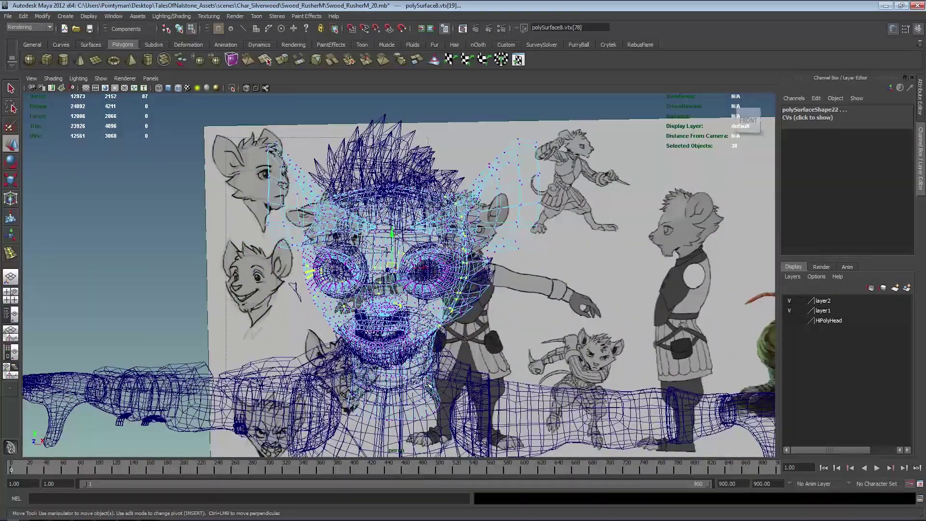
mouse_move(477, 347)
alt+mouse_down()
mouse_move(550, 333)
mouse_move(541, 321)
alt+mouse_up()
key(5)
alt+drag(471, 294, 504, 311)
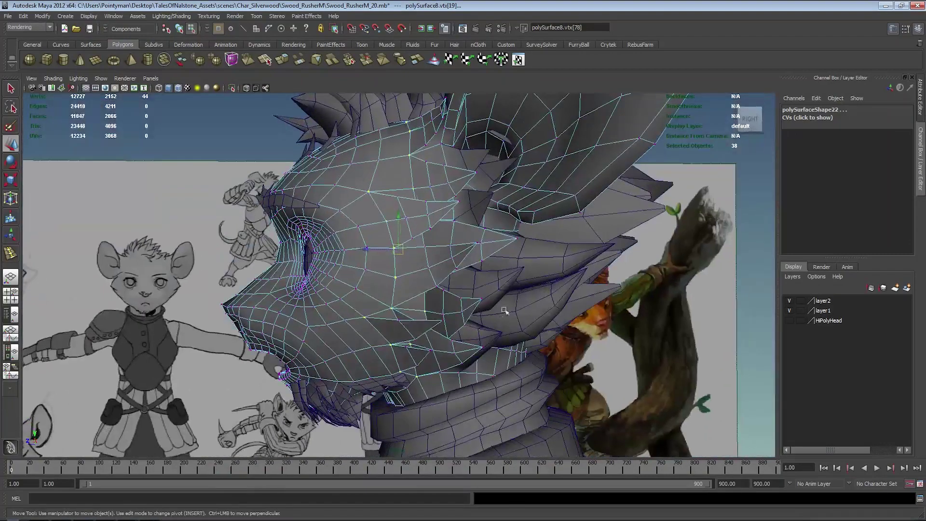
- Average the normals of the selected seam vertices between the head and the tuft mesh
middle_drag(444, 289, 518, 307)
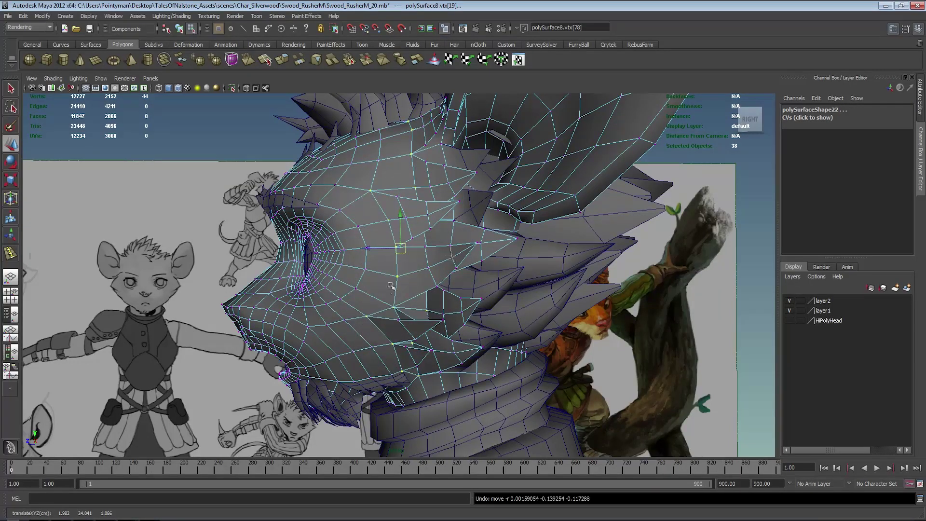
alt+drag(390, 285, 530, 250)
key(space)
drag(542, 291, 552, 348)
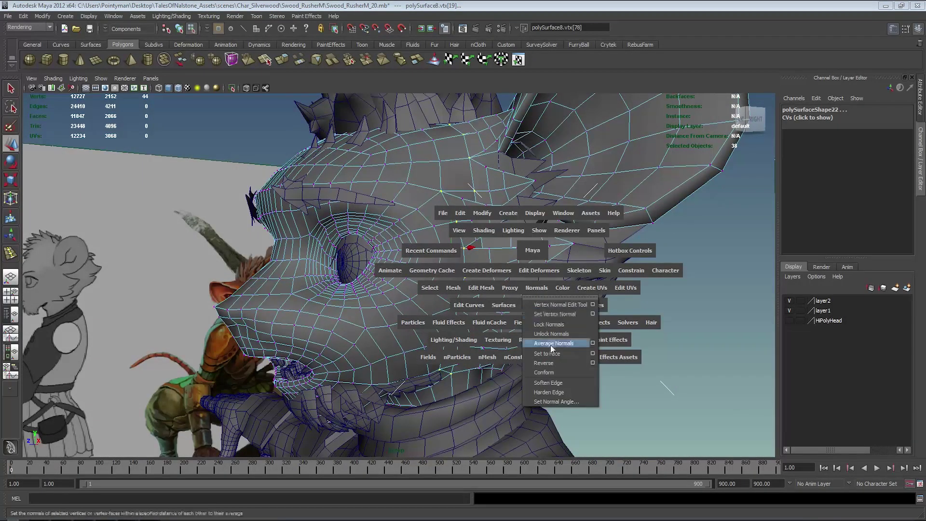
click(559, 342)
alt+drag(474, 203, 467, 230)
- Reverse the normals of the combined tuft mesh
key(F8)
click(488, 208)
right_click(490, 202)
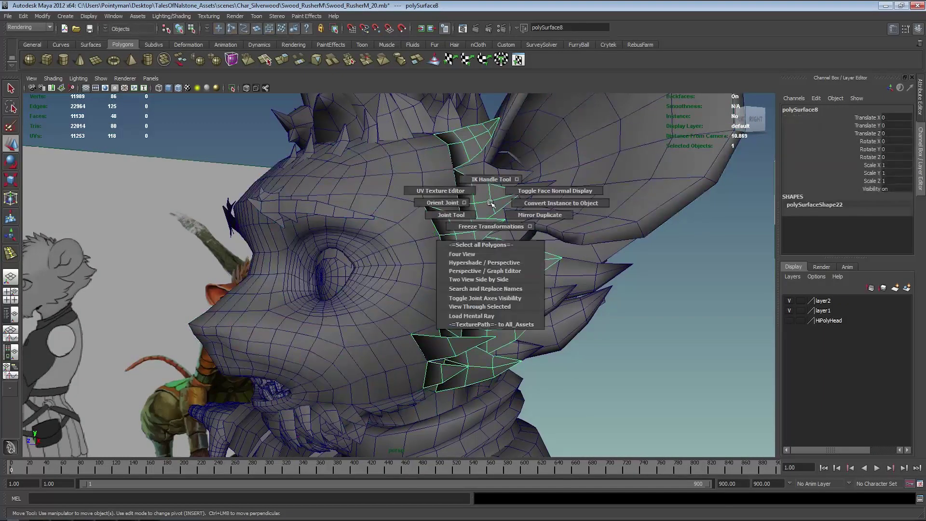
key(space)
click(493, 242)
click(530, 316)
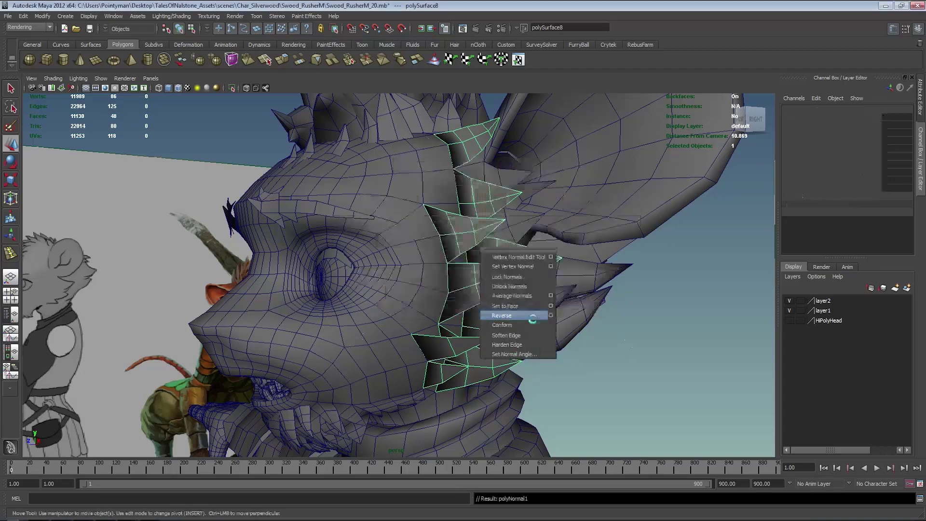
click(627, 381)
- Reselect the overlapping head and tuft-mesh vertices along the upper card bases, from the temple to the cheek
click(482, 234)
alt+drag(482, 233, 466, 245)
key(F8)
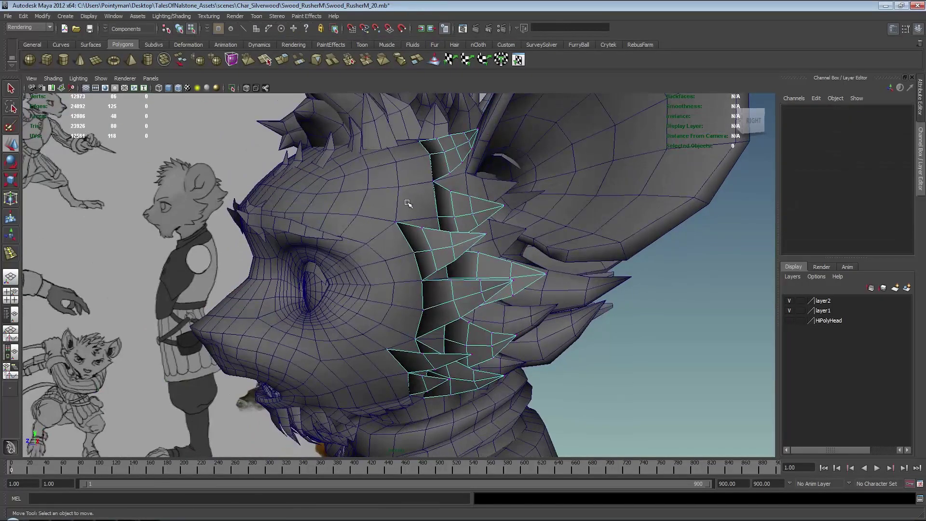
click(396, 182)
click(412, 137)
alt+drag(412, 138, 419, 176)
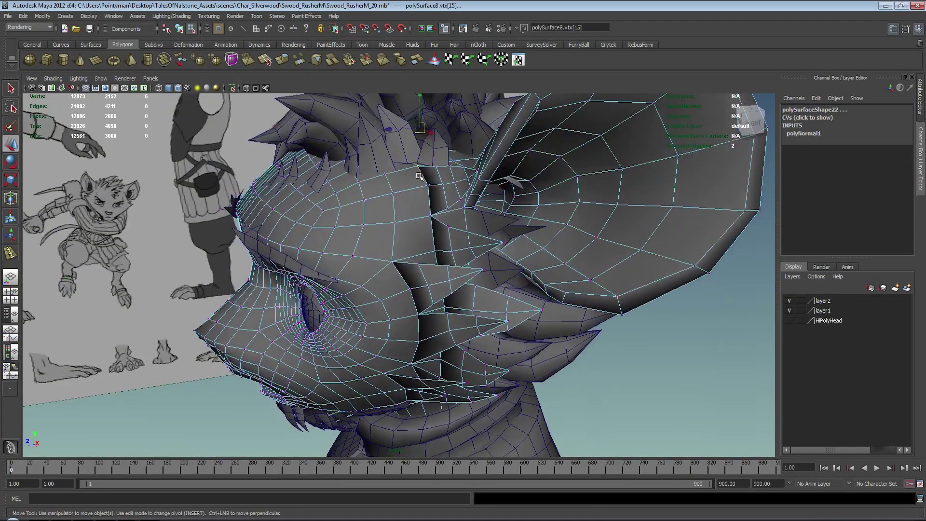
shift+drag(430, 236, 434, 247)
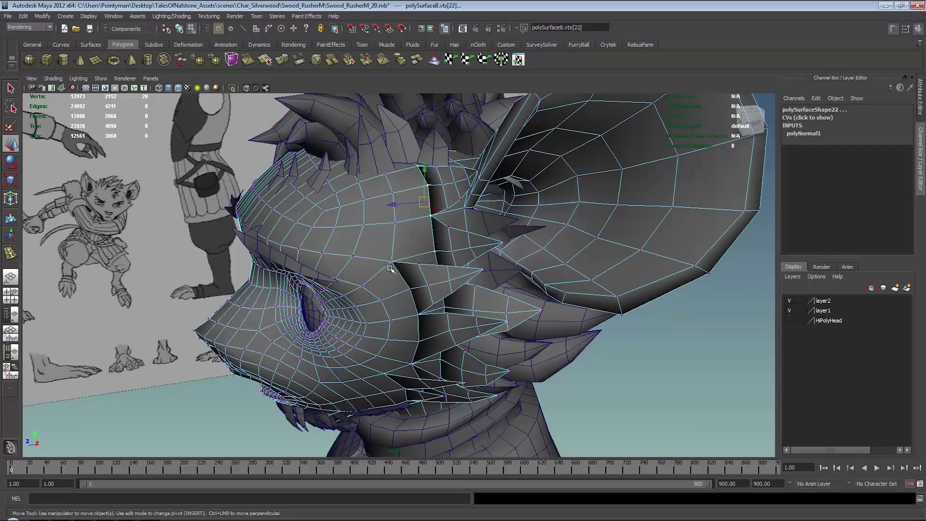
shift+click(419, 313)
- Add the remaining overlapping seam vertices at the lower card bases and card edges to the selection, from the cheek to the jaw
alt+middle_drag(419, 308, 430, 237)
alt+right_drag(431, 238, 616, 239)
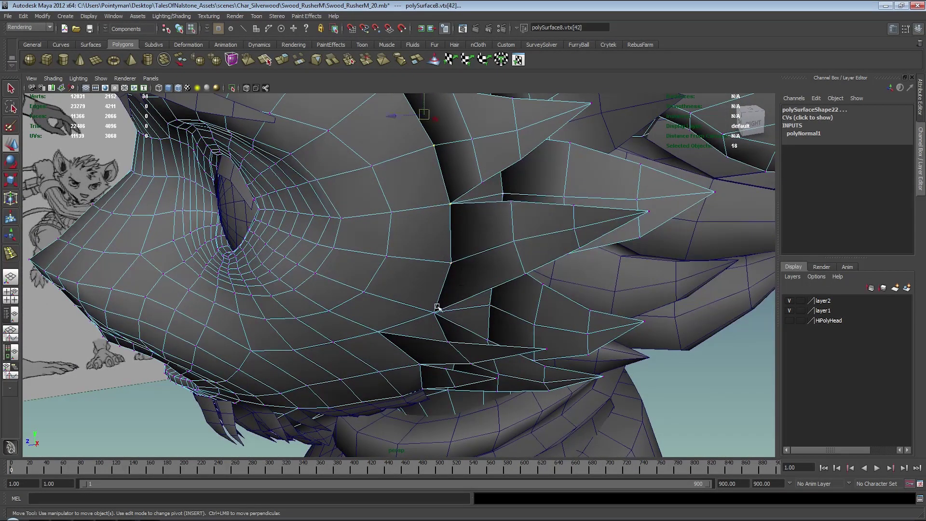
shift+drag(380, 336, 382, 337)
alt+drag(382, 337, 433, 274)
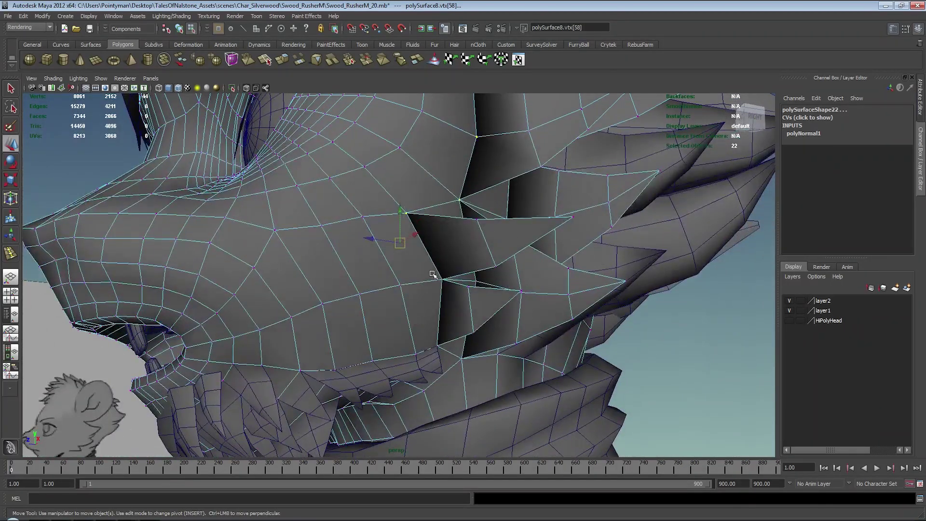
alt+drag(479, 339, 461, 293)
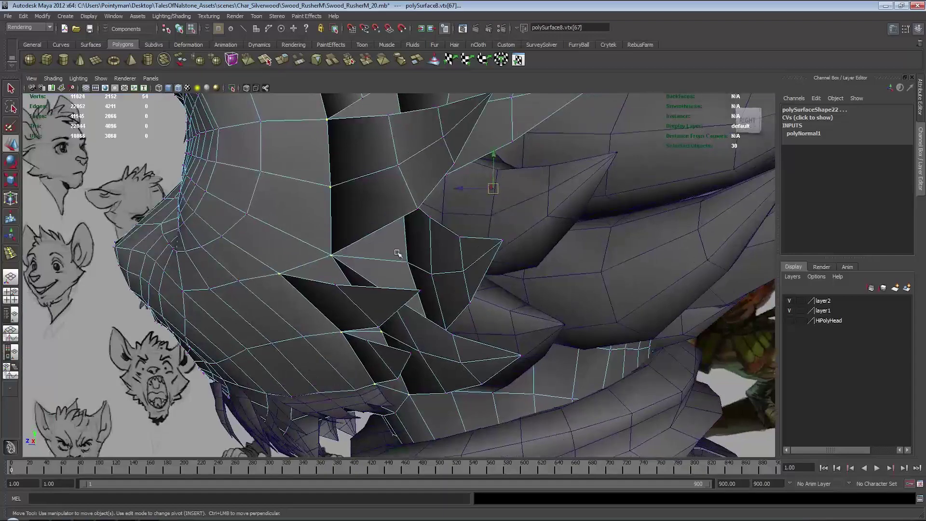
shift+drag(397, 252, 374, 231)
alt+drag(437, 271, 397, 307)
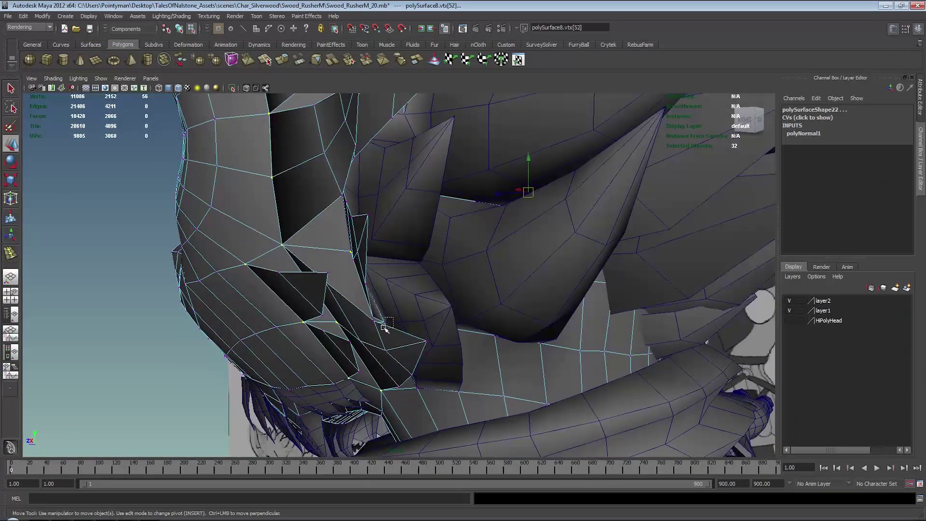
alt+drag(383, 270, 334, 208)
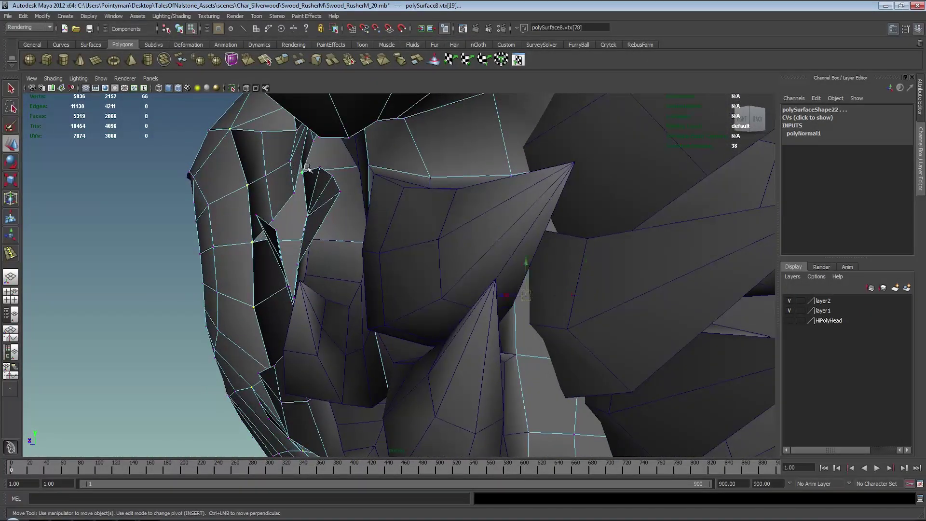
- Examine the seam vertex selection around the head, using wireframe display to check for stray vertices, and return to shaded display
alt+drag(308, 168, 368, 157)
alt+right_drag(367, 157, 292, 158)
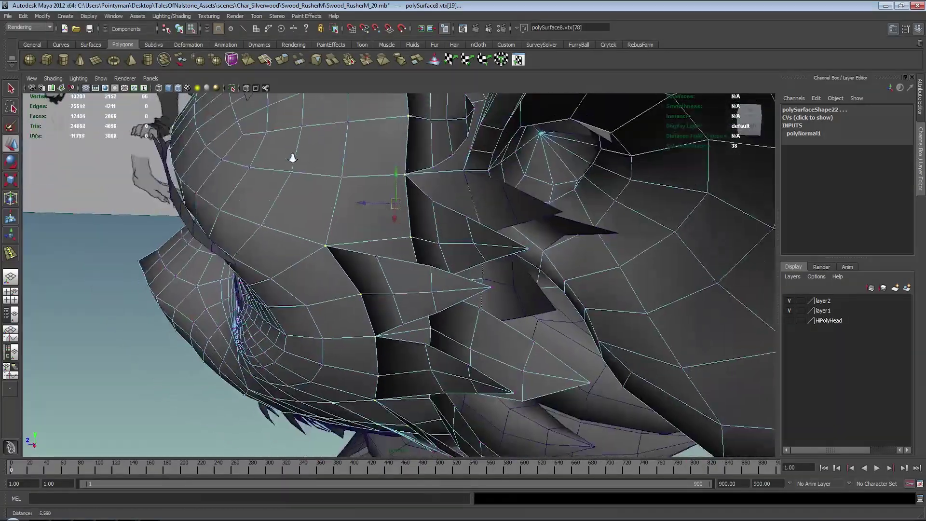
alt+drag(292, 157, 381, 153)
alt+right_drag(381, 153, 345, 149)
alt+drag(345, 149, 407, 164)
key(4)
alt+drag(203, 193, 270, 200)
alt+right_drag(270, 200, 157, 200)
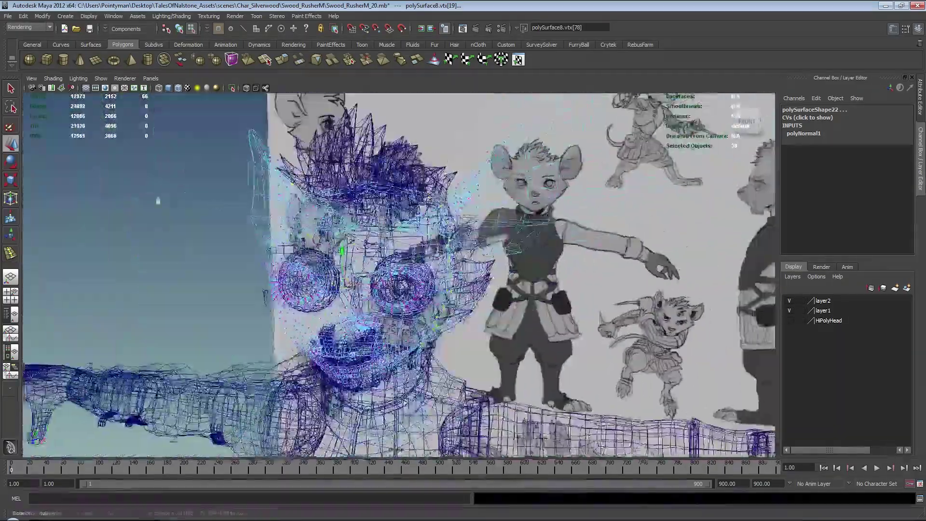
alt+drag(158, 201, 196, 122)
mouse_move(460, 275)
alt+mouse_down()
mouse_move(337, 267)
mouse_move(383, 212)
mouse_move(441, 224)
mouse_move(412, 254)
mouse_move(535, 258)
mouse_move(397, 244)
mouse_move(458, 250)
alt+mouse_up()
key(5)
- Average the normals of the selected seam vertices along the cheek tufts and clear the selection
alt+middle_drag(458, 250, 417, 259)
alt+drag(417, 260, 434, 261)
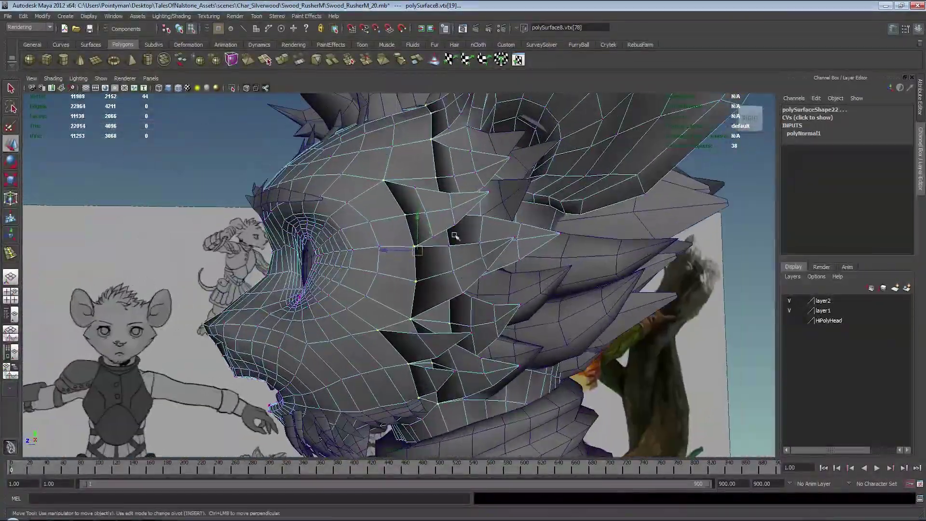
key(space)
click(452, 259)
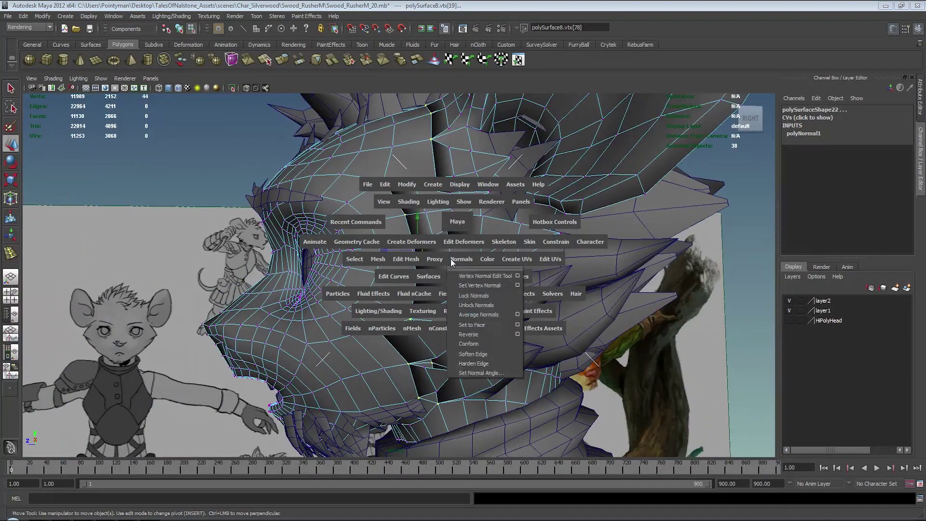
click(491, 315)
click(182, 145)
alt+drag(606, 256, 544, 256)
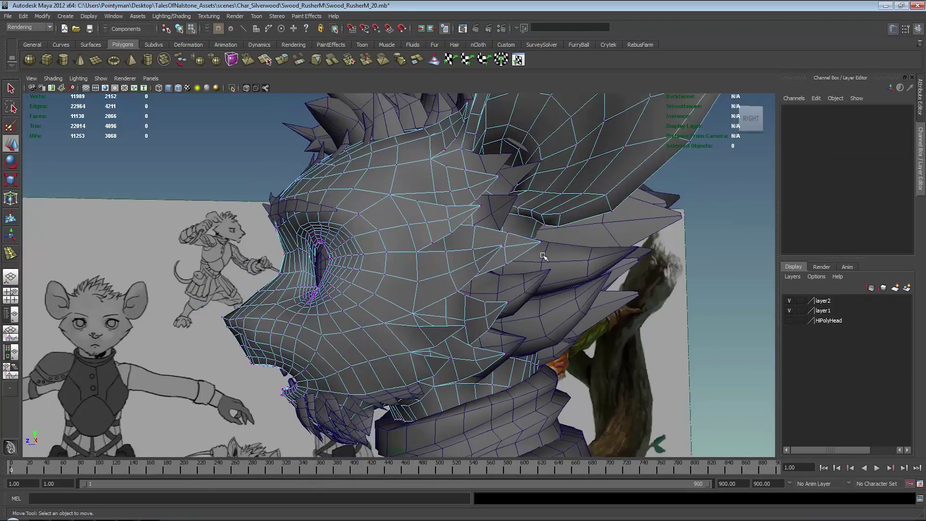
- Return to object selection mode and turn off the wireframe overlay on the shaded character
key(F8)
click(190, 140)
alt+drag(190, 140, 341, 237)
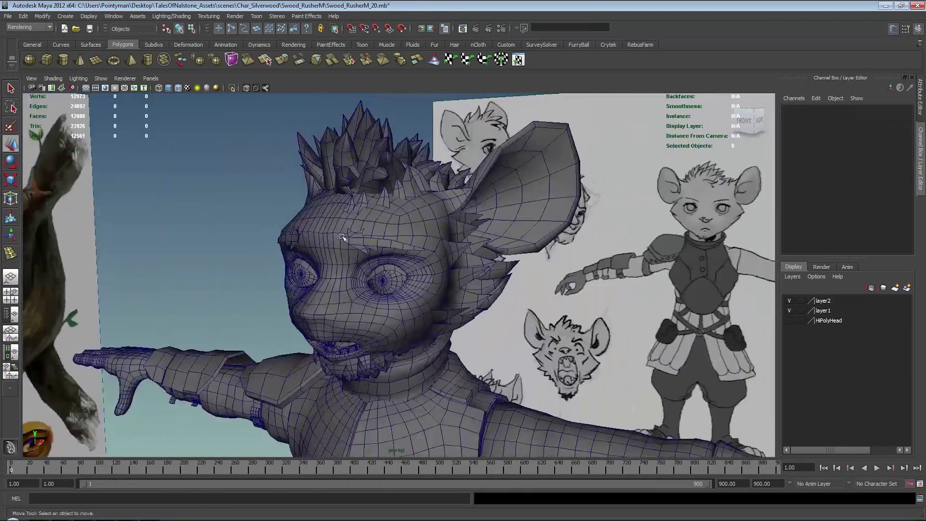
click(57, 79)
click(80, 168)
mouse_move(202, 178)
alt+mouse_down()
mouse_move(516, 159)
mouse_move(438, 166)
mouse_move(462, 183)
mouse_move(405, 233)
mouse_move(477, 222)
mouse_move(488, 217)
mouse_move(366, 230)
mouse_move(473, 226)
mouse_move(401, 232)
mouse_move(341, 216)
mouse_move(378, 207)
mouse_move(485, 226)
mouse_move(407, 208)
alt+mouse_up()
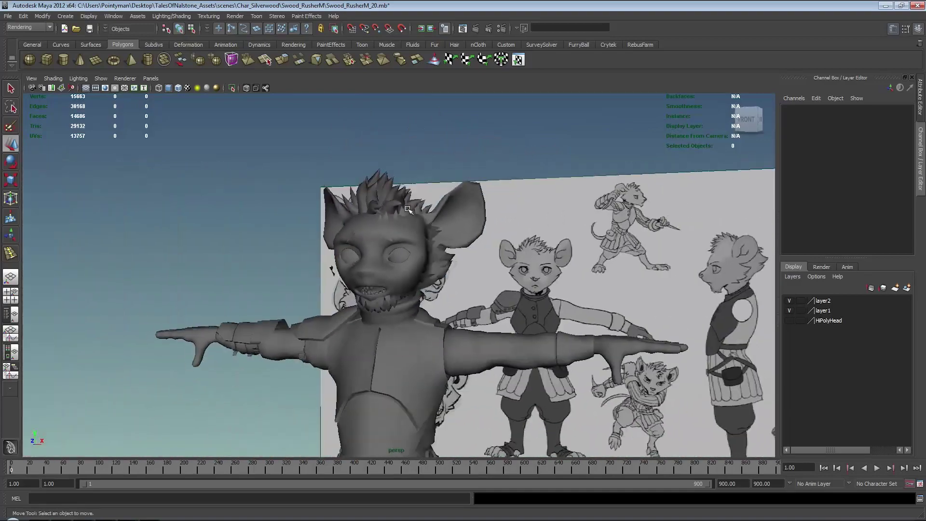
- Select the rear fur tuft mesh behind the cheek, just below the ear
alt+drag(463, 251, 486, 257)
click(456, 238)
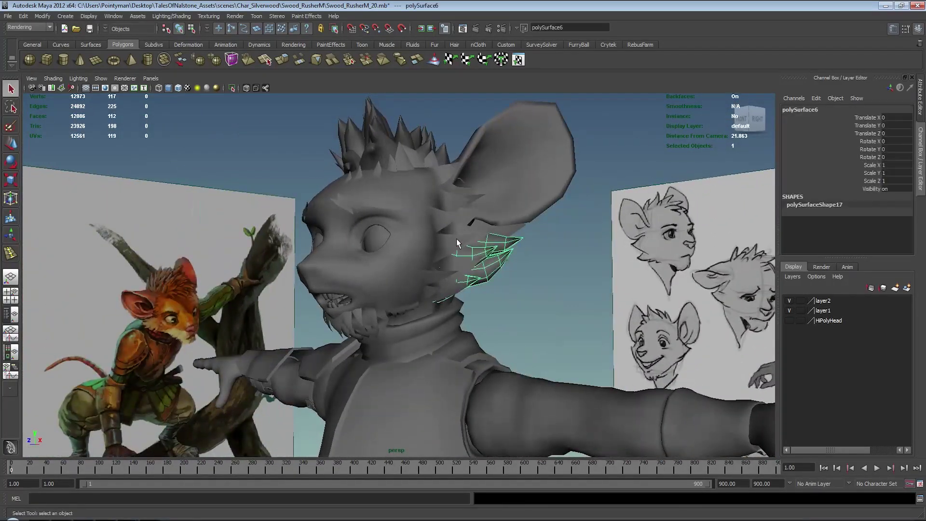